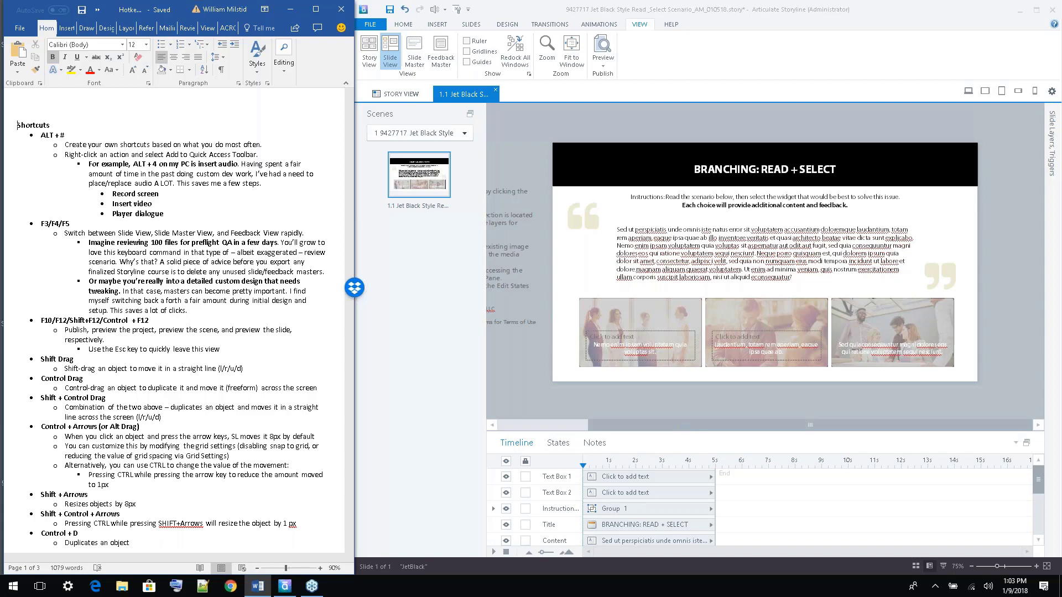
left_click(1007, 13)
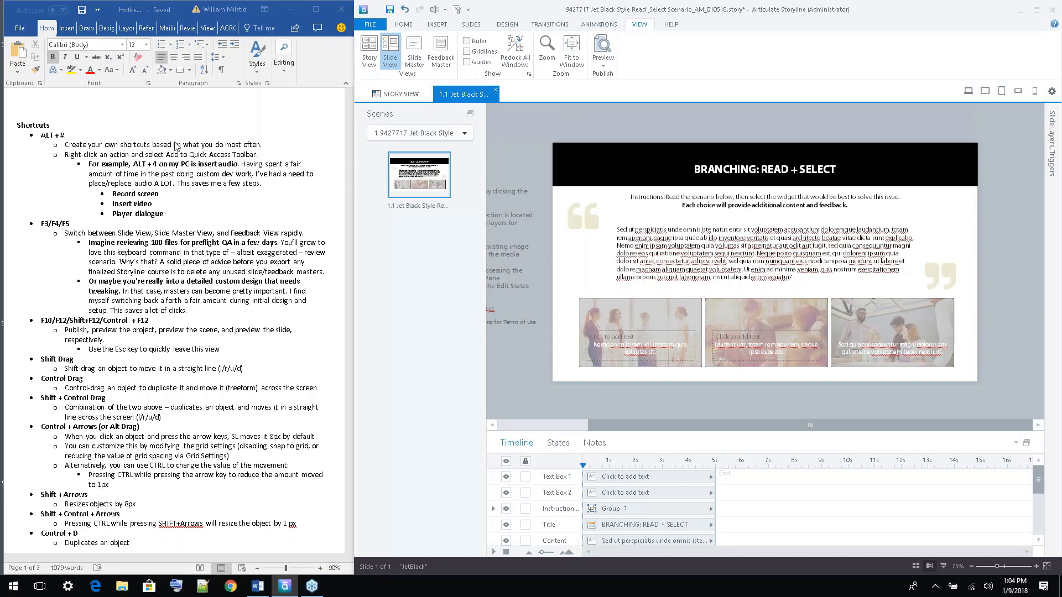
left_click(157, 122)
scroll(171, 170, "down", 2)
scroll(171, 170, "down", 4)
scroll(170, 163, "up", 6)
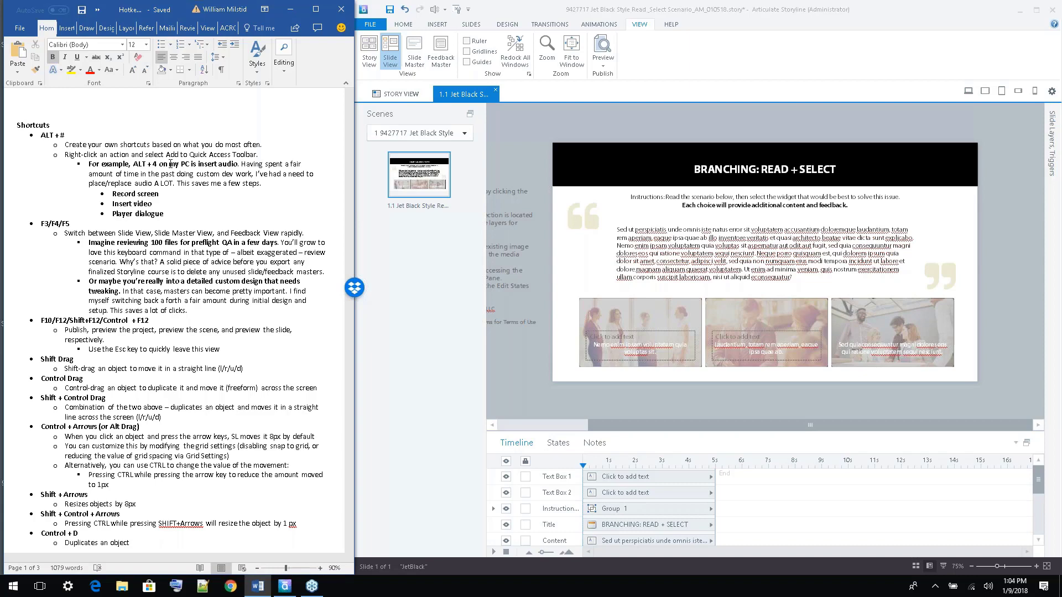
Look at the available options for inserting audio on the slide in Storyline
left_click(756, 57)
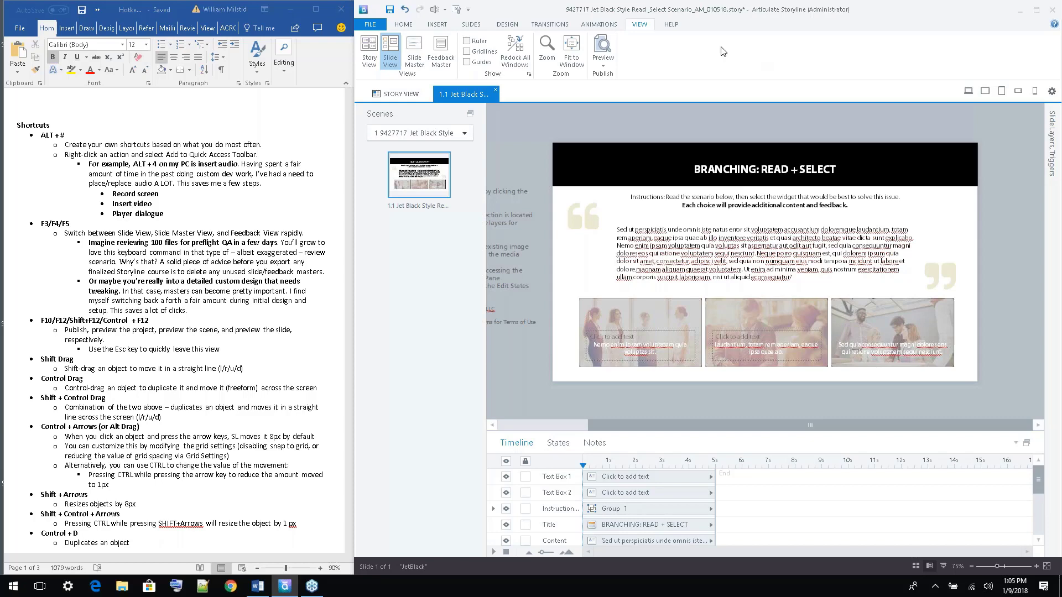
left_click(437, 24)
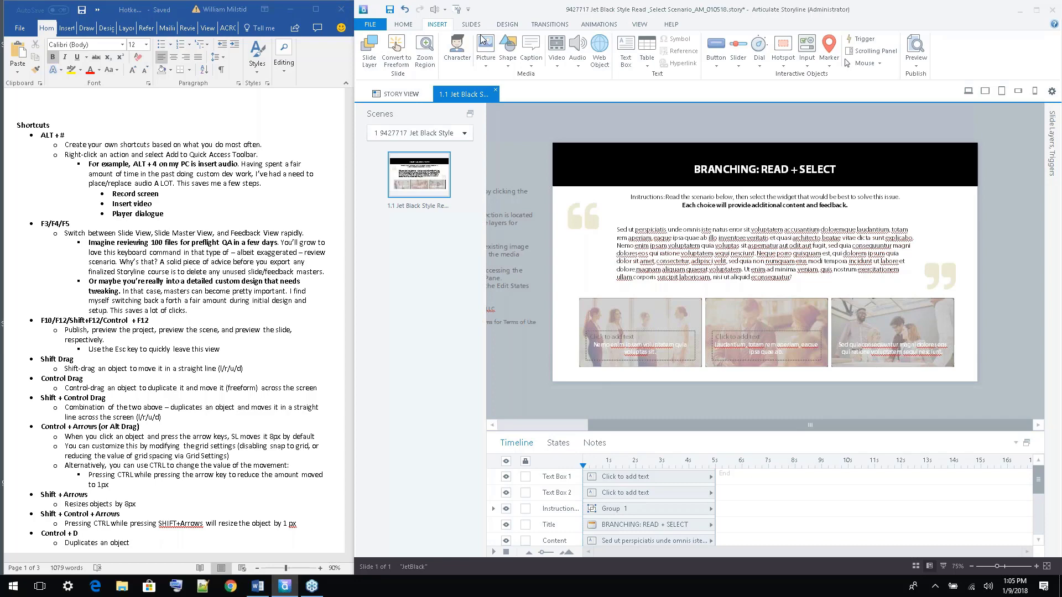
left_click(577, 65)
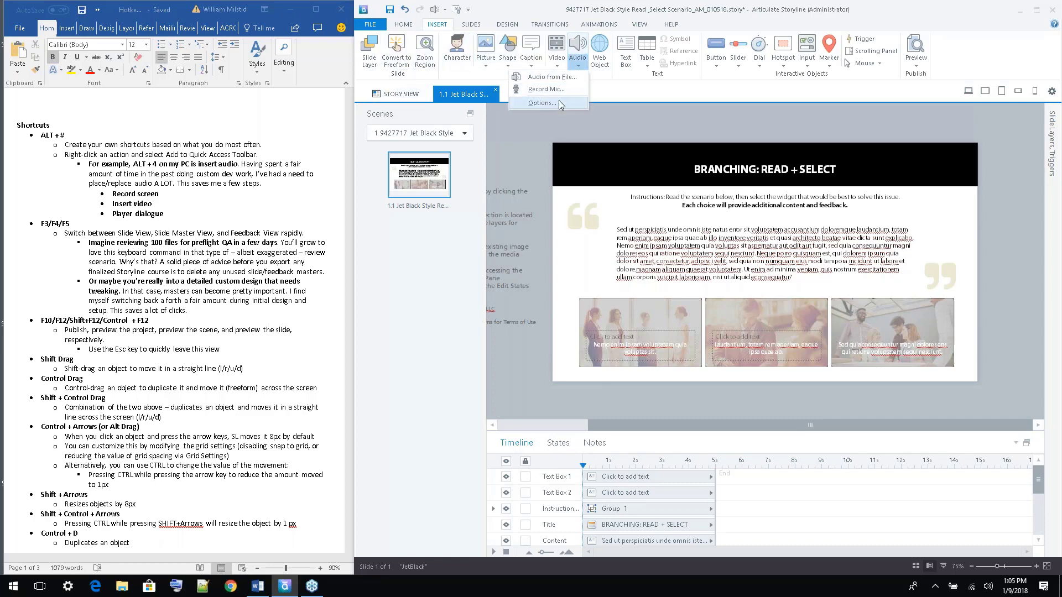
left_click(655, 131)
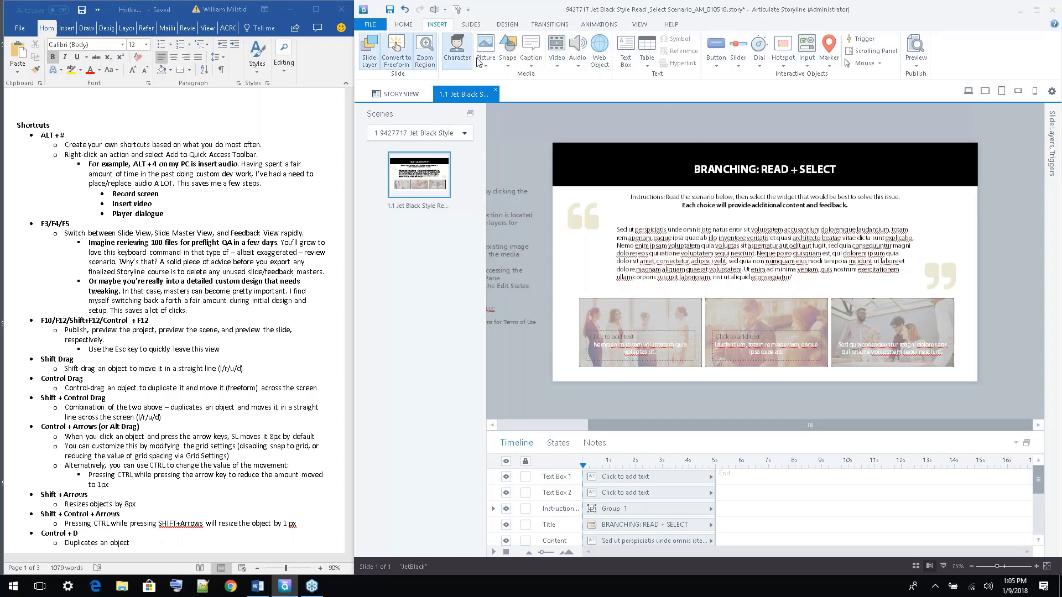
left_click(578, 66)
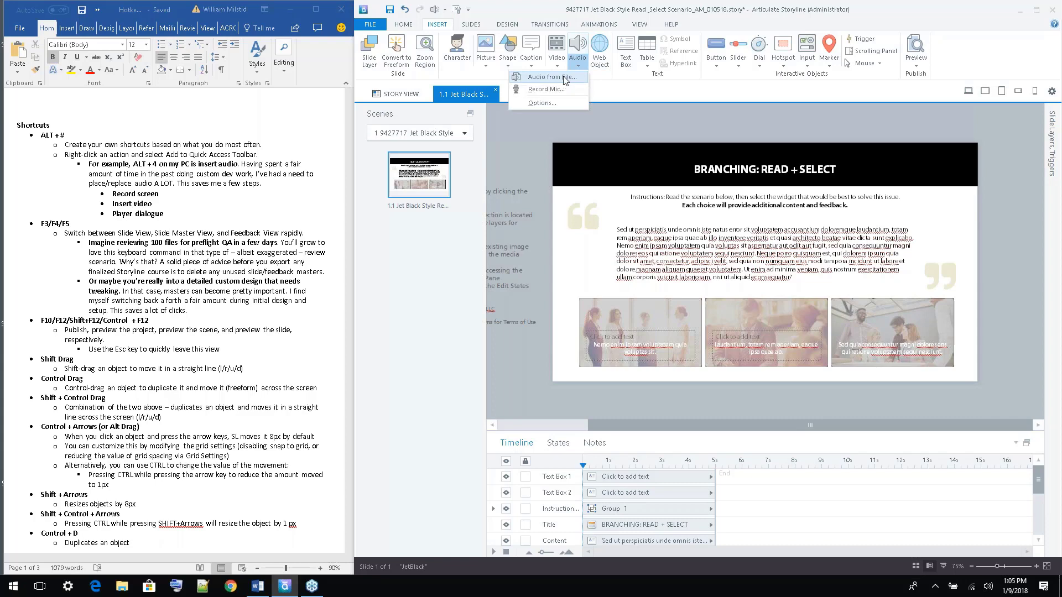
Add the Text Box command to the Quick Access Toolbar
right_click(577, 50)
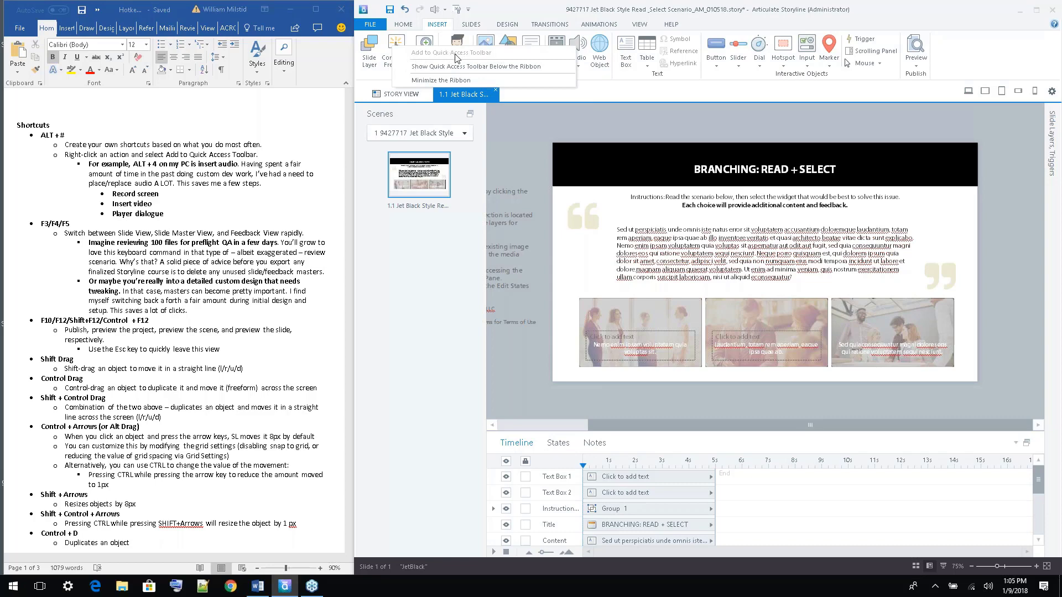
left_click(677, 116)
right_click(627, 52)
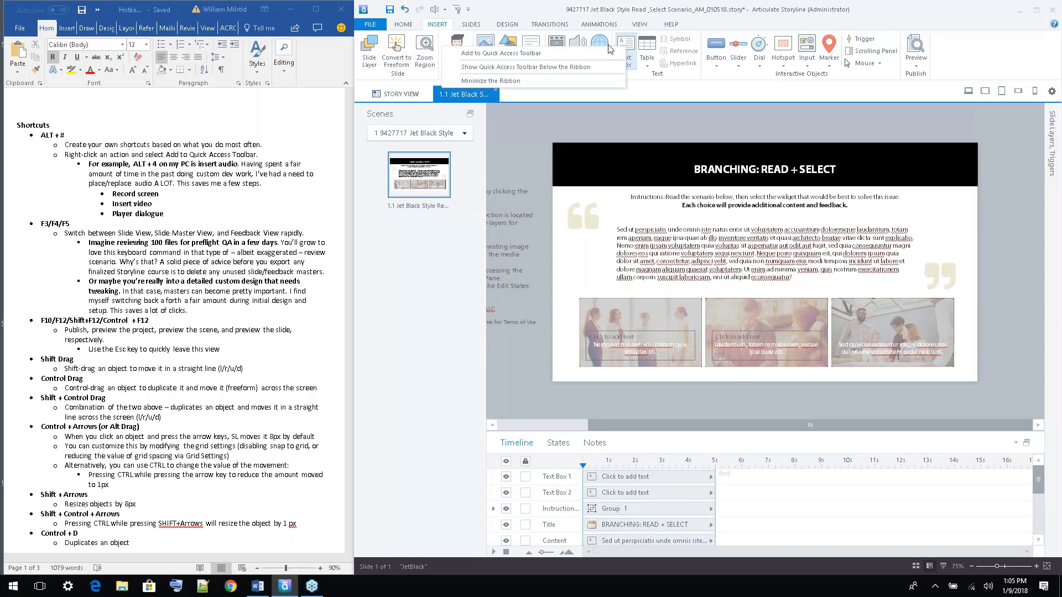
left_click(573, 50)
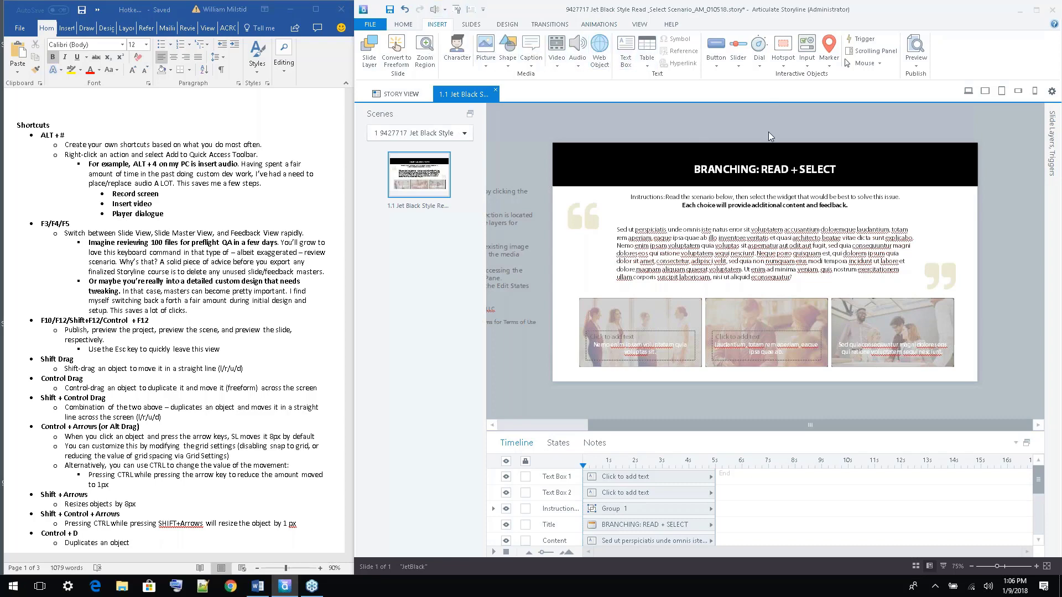
Insert the EIBHLIN_GRASSLANDAudio file from the assets folder into the slide
key("alt+4")
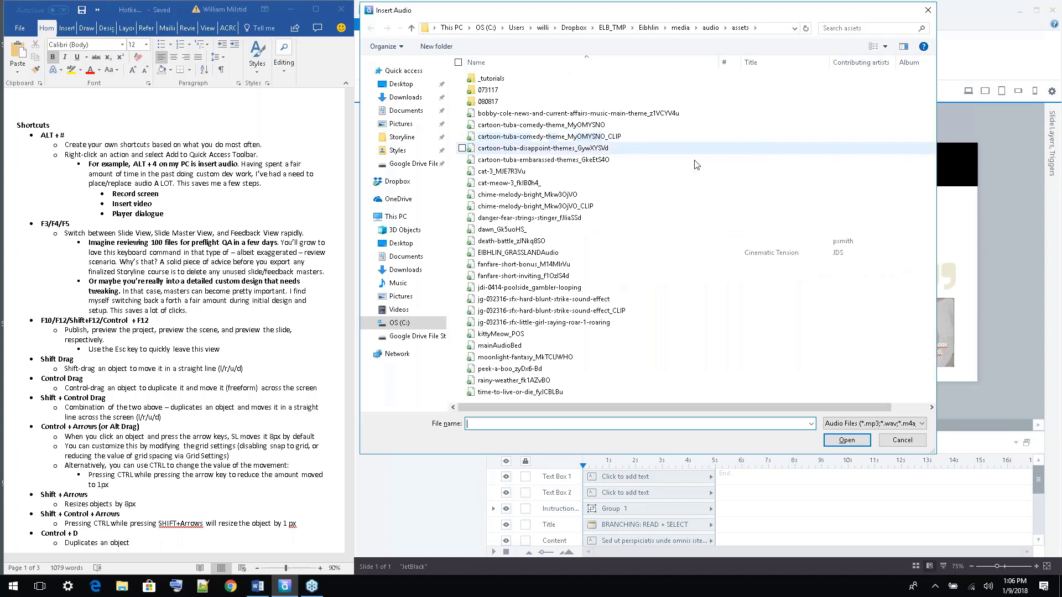
left_click(522, 326)
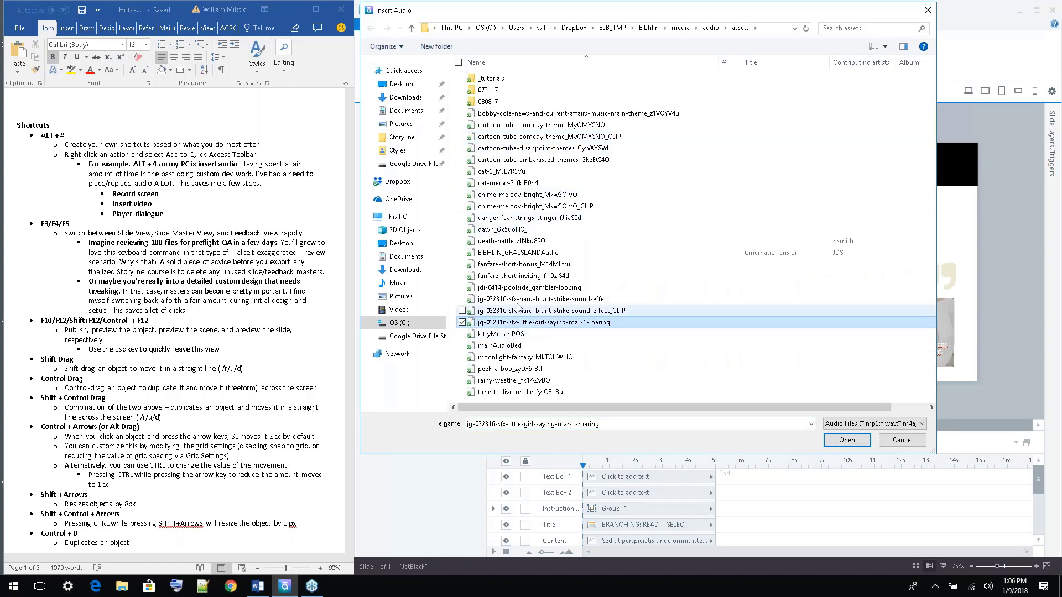
double_click(528, 251)
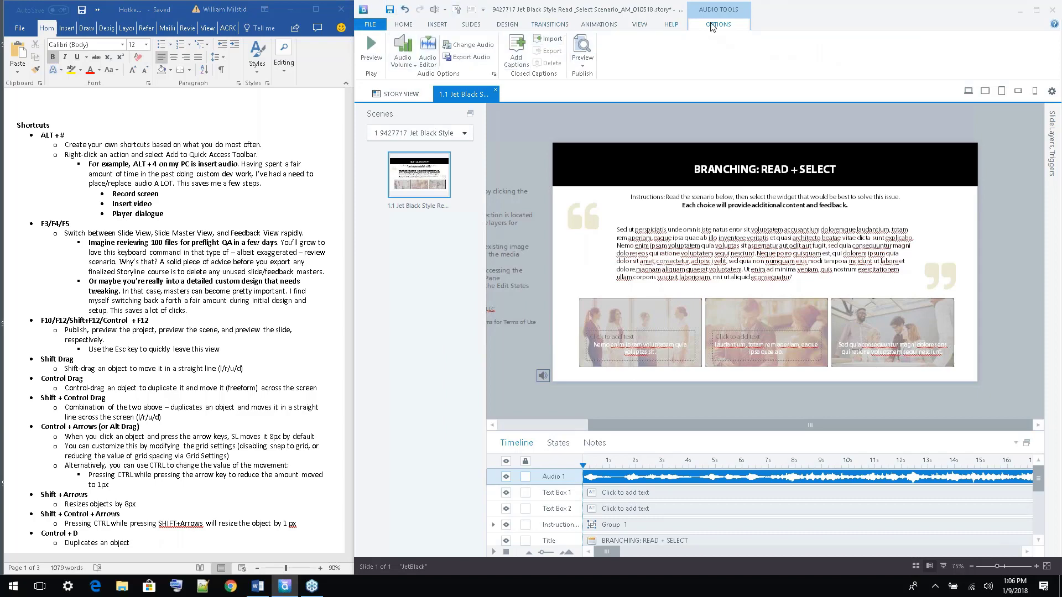
left_click(403, 24)
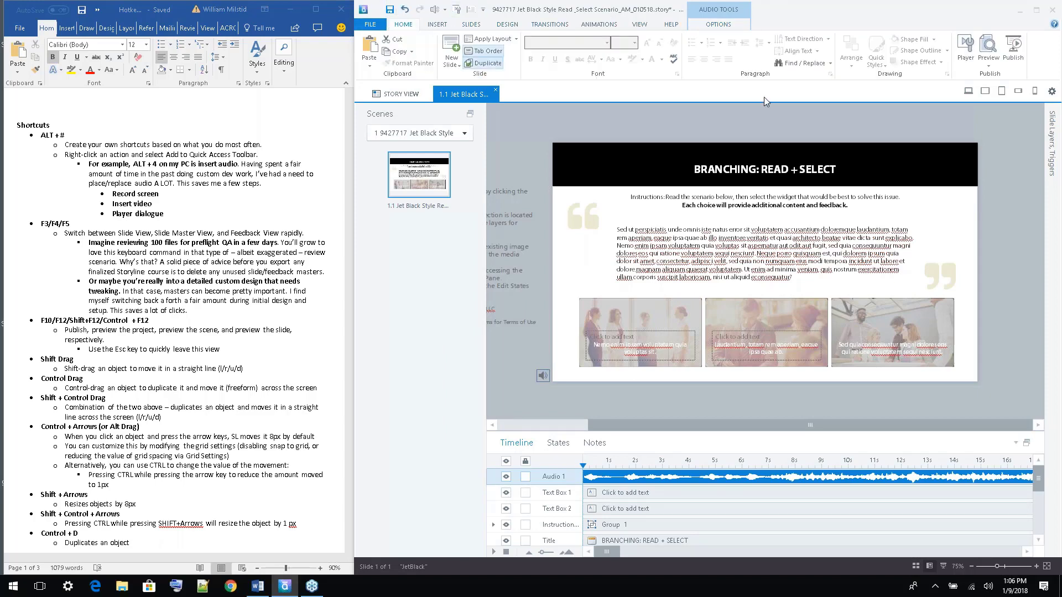
double_click(845, 7)
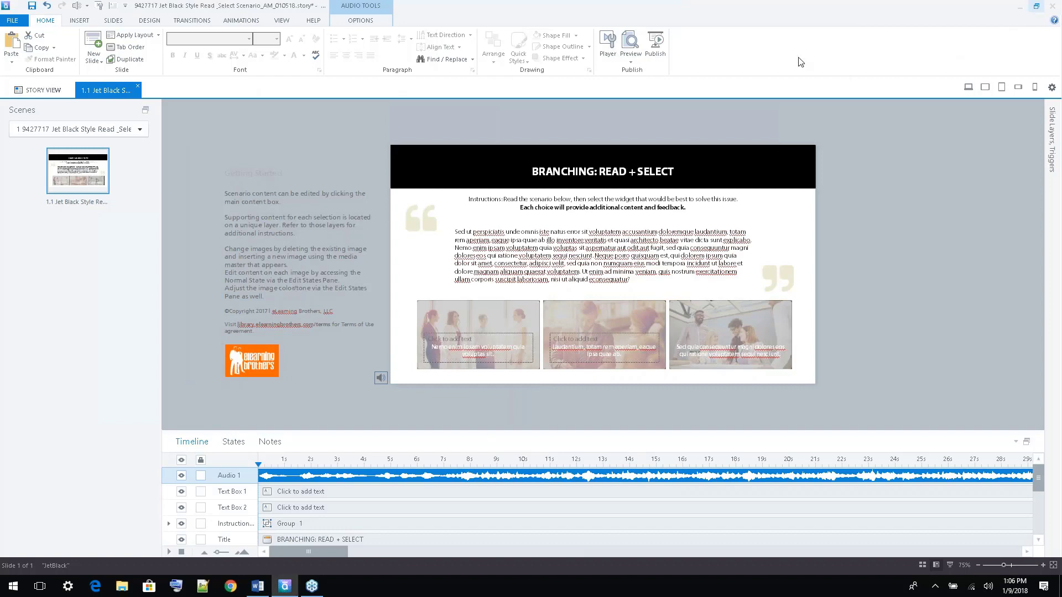
left_click(1036, 6)
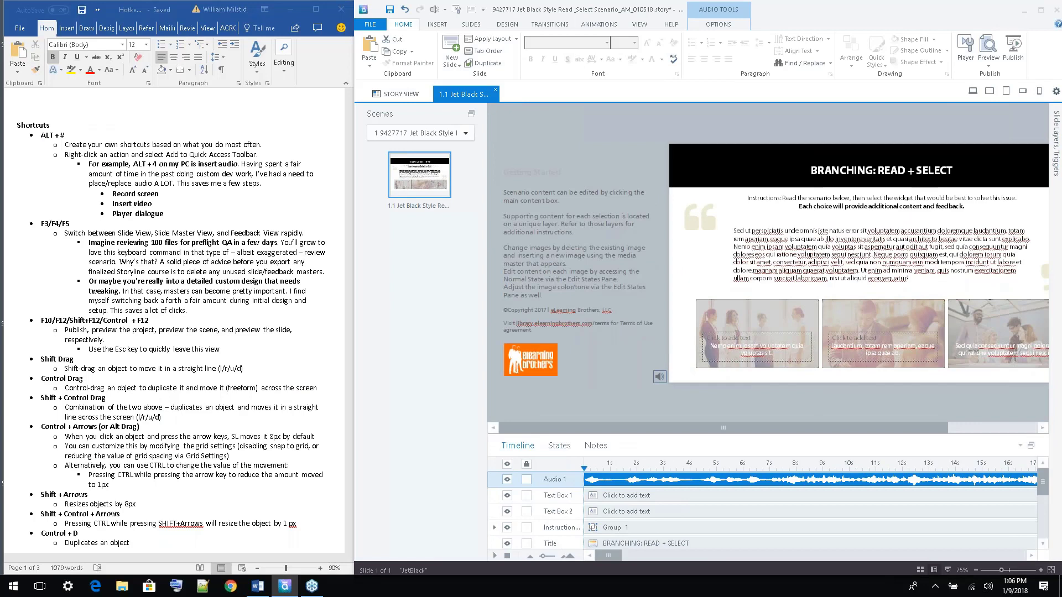
View the player properties, close them without changes and deselect the audio object
key("alt+5")
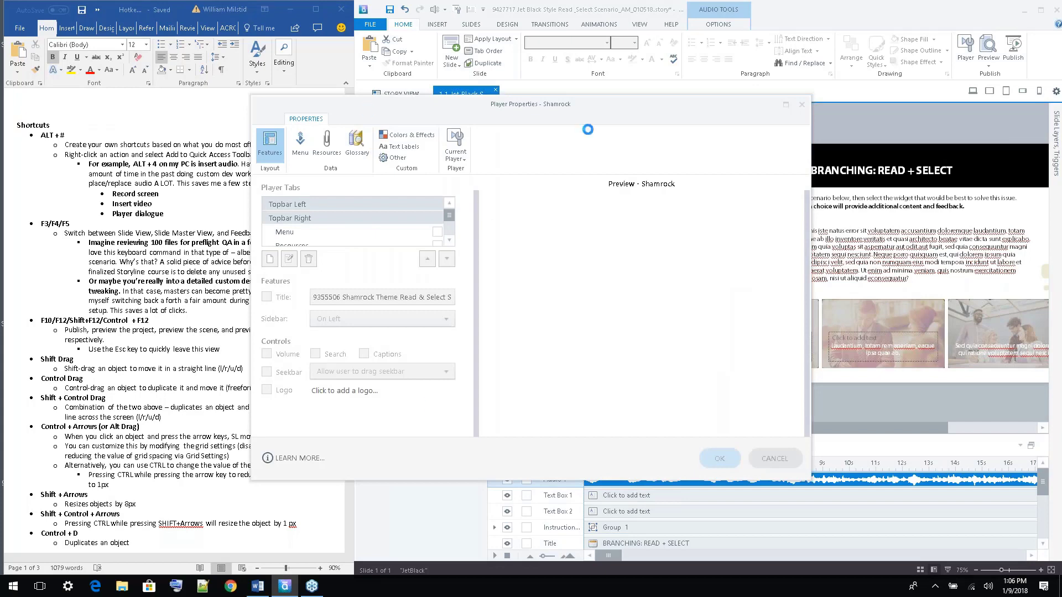
left_click(802, 104)
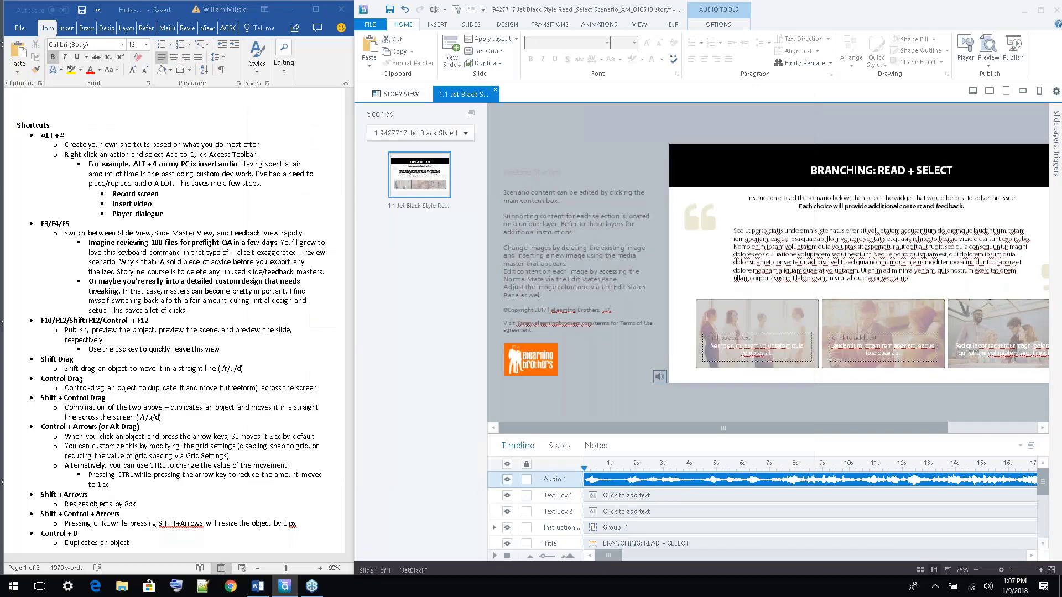
left_click(760, 115)
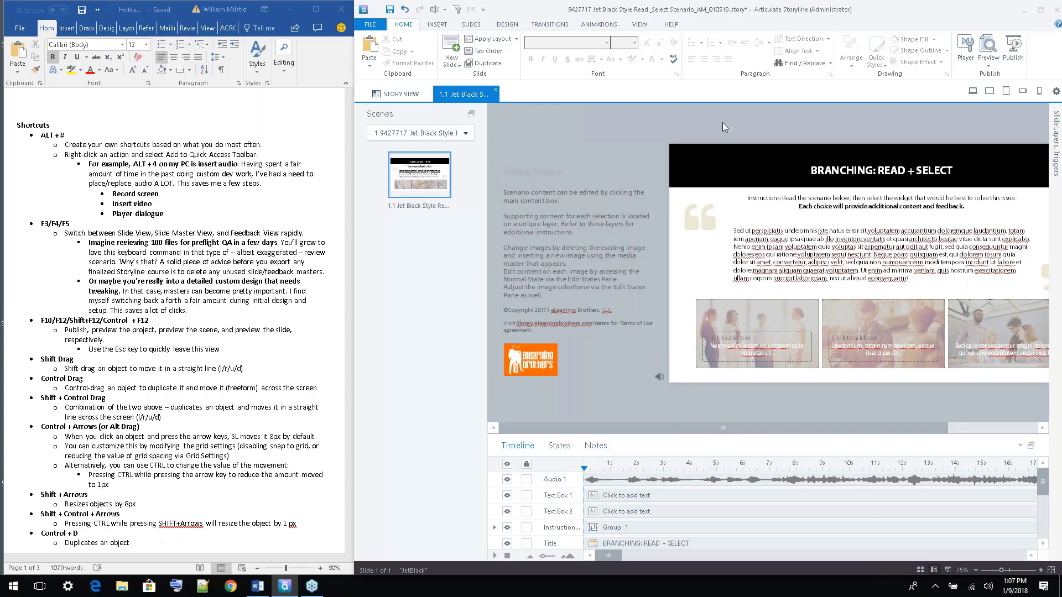
Switch back and forth between Slide View, Slide Master View and Feedback Master View, ending in Slide View
key("F4")
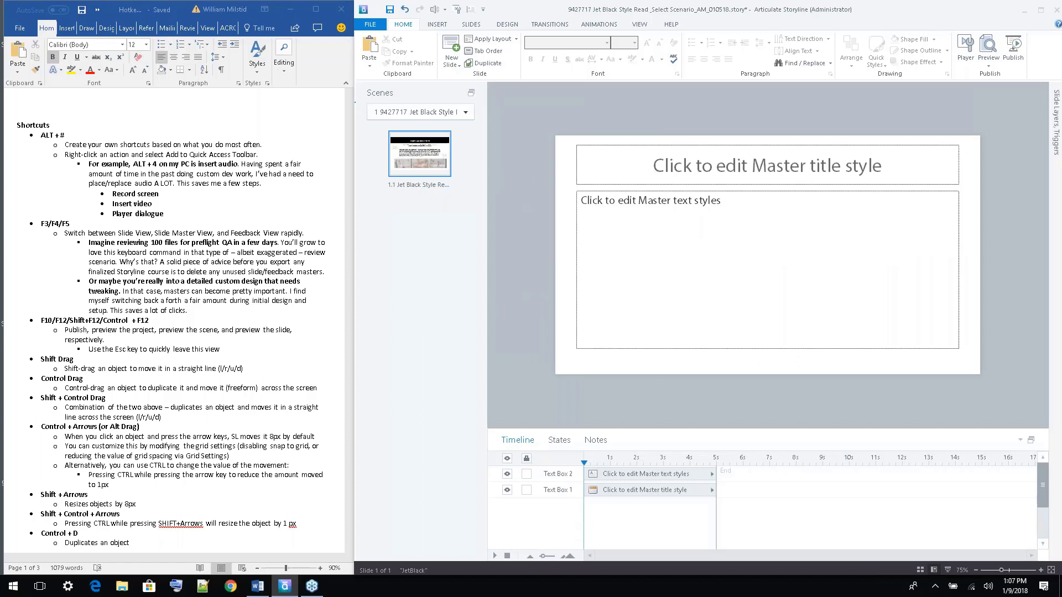
key("F5")
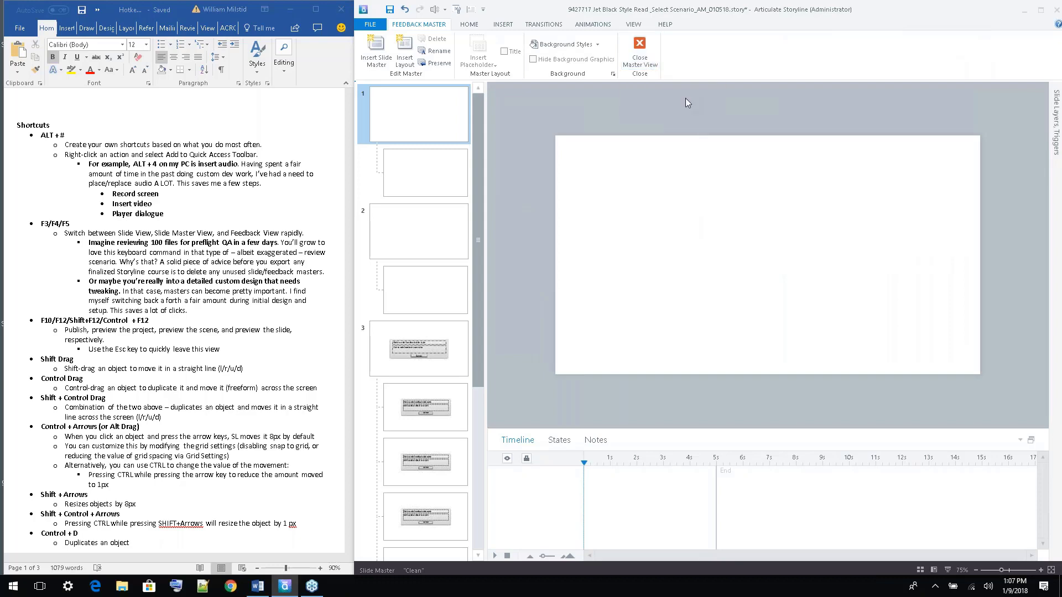
key("F3")
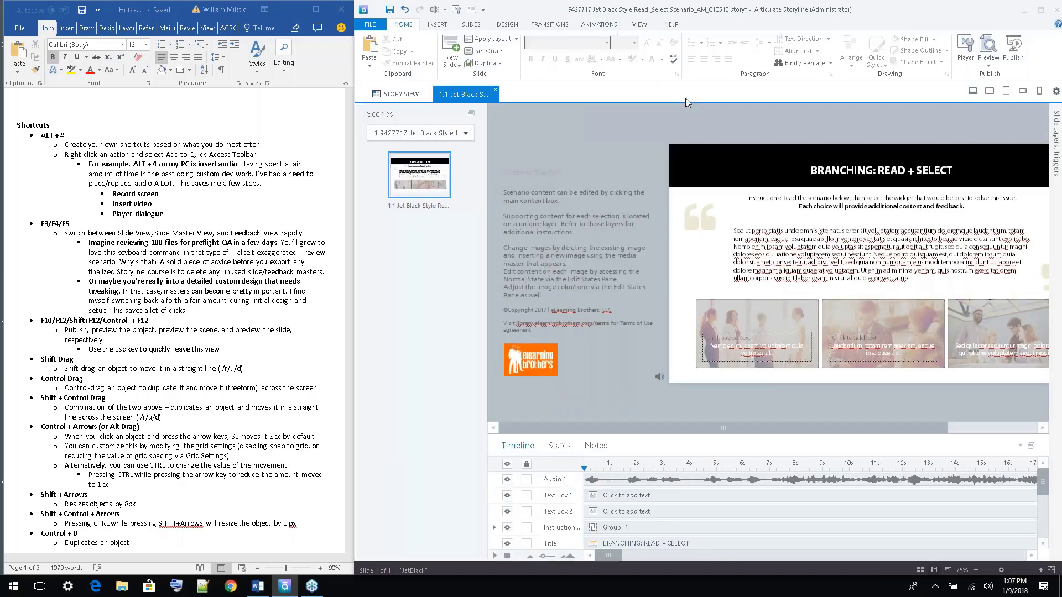
key("F4")
key("F5")
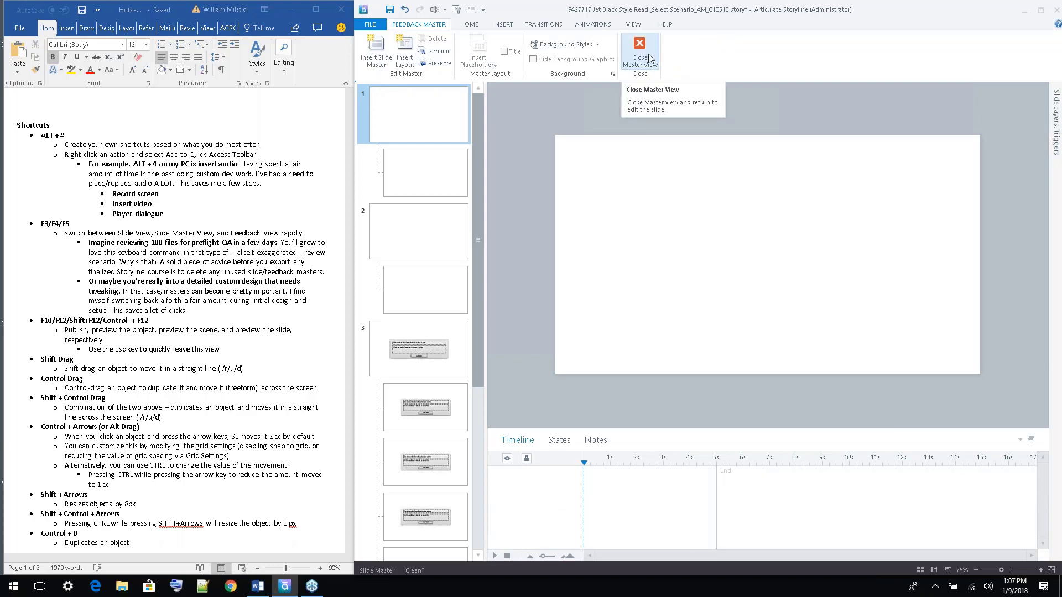
left_click(648, 54)
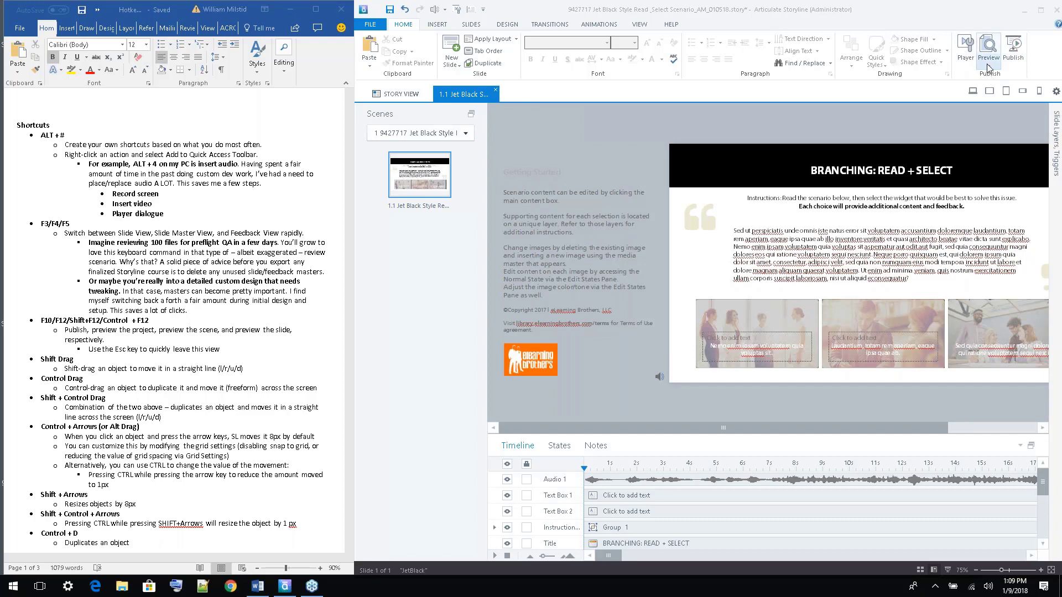
Check the available preview scopes, preview the entire project and close the preview
left_click(987, 68)
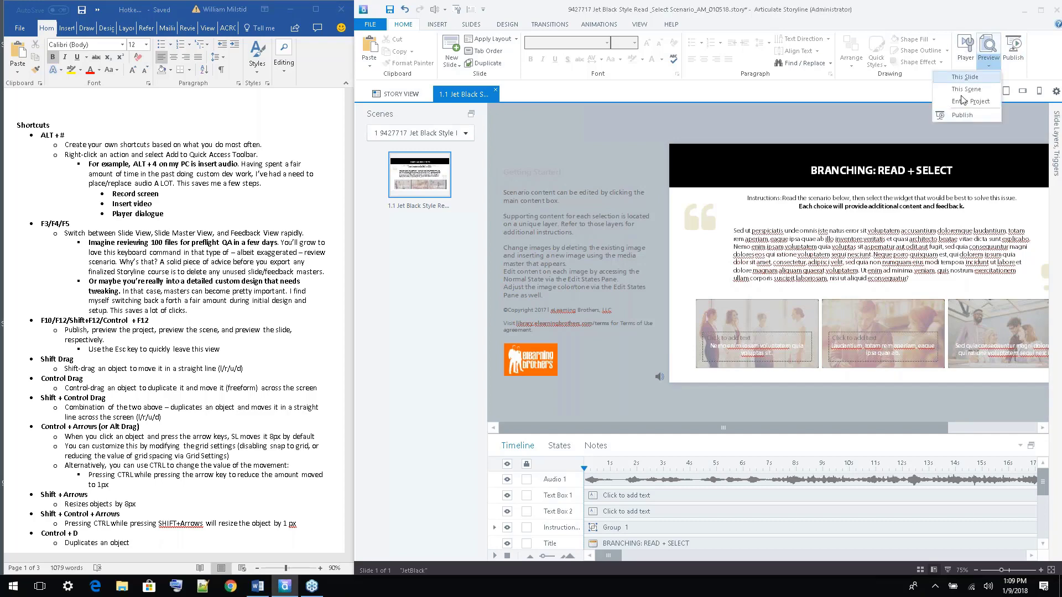
left_click(892, 124)
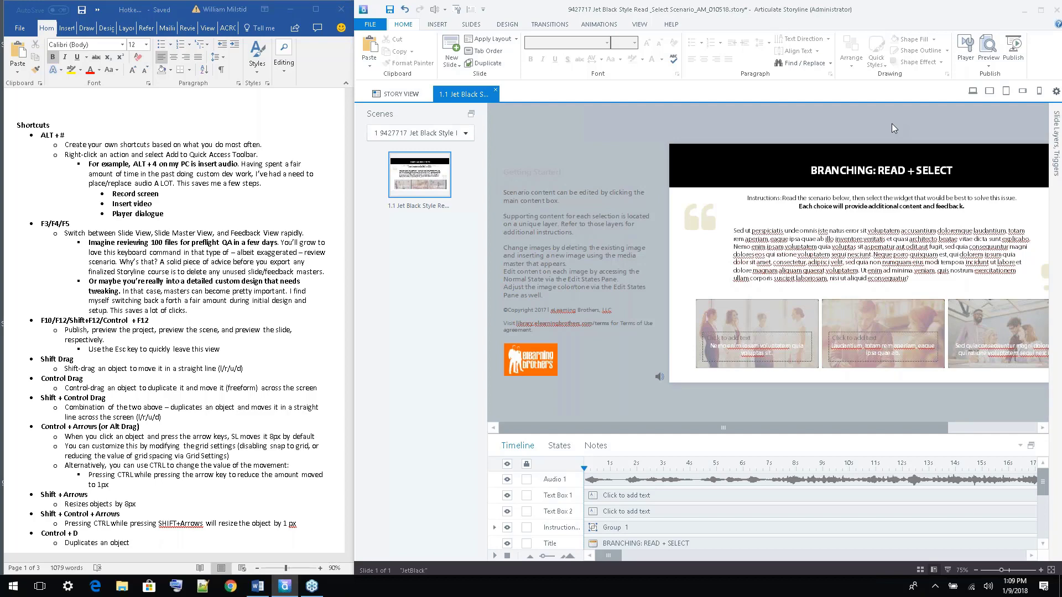
key("F12")
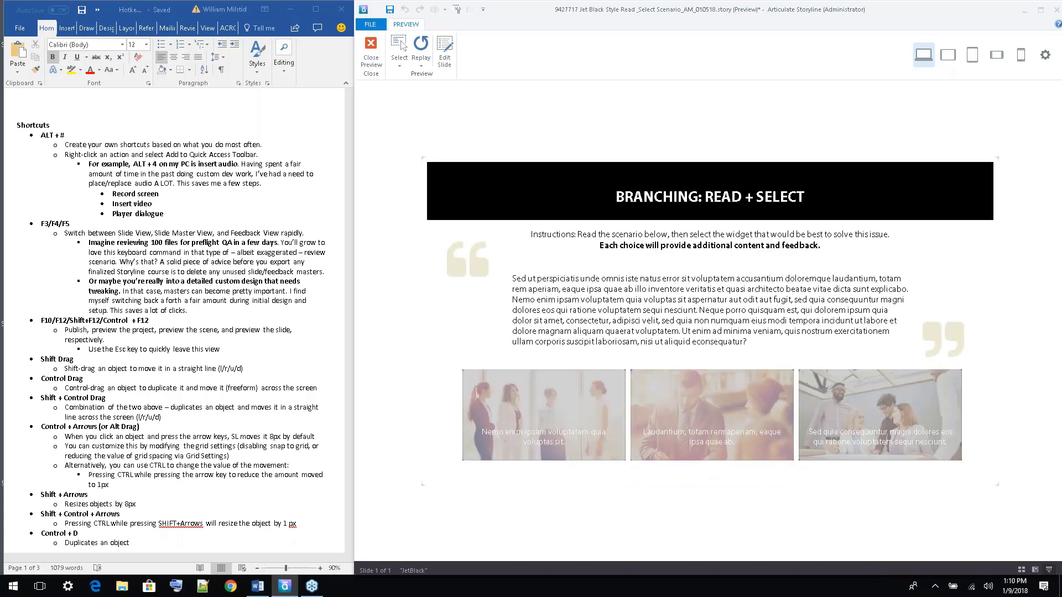
key("alt")
left_click(371, 49)
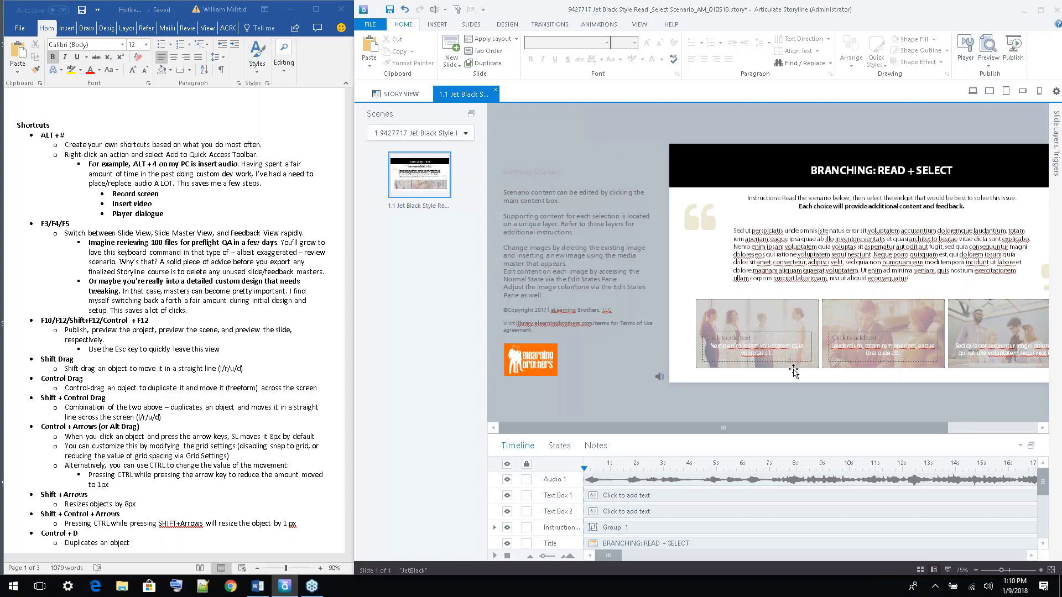
View the project's LMS publish settings and close them without publishing
left_click_drag(789, 428, 877, 436)
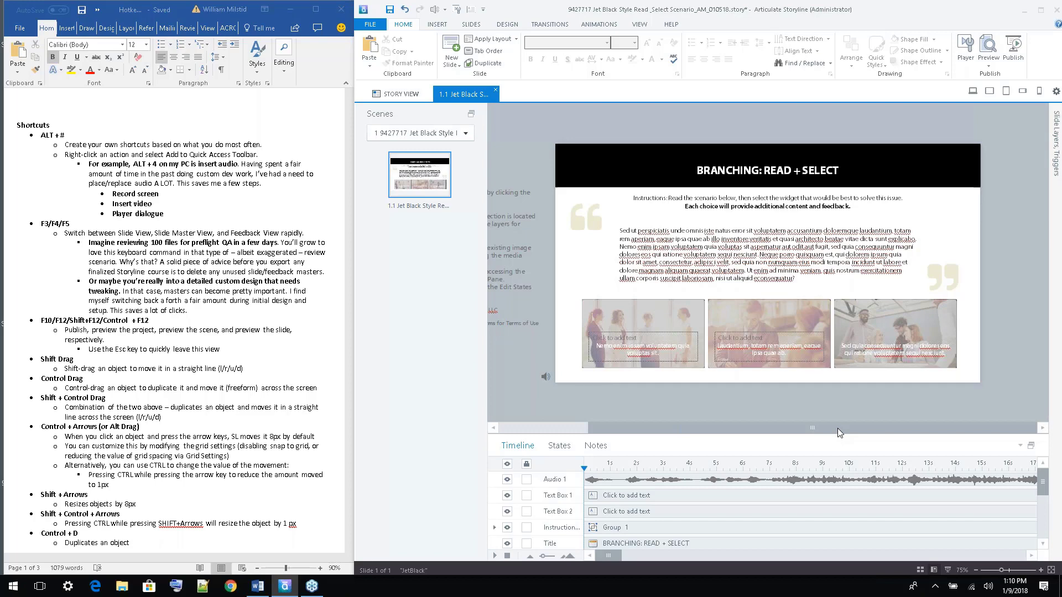
left_click(1010, 48)
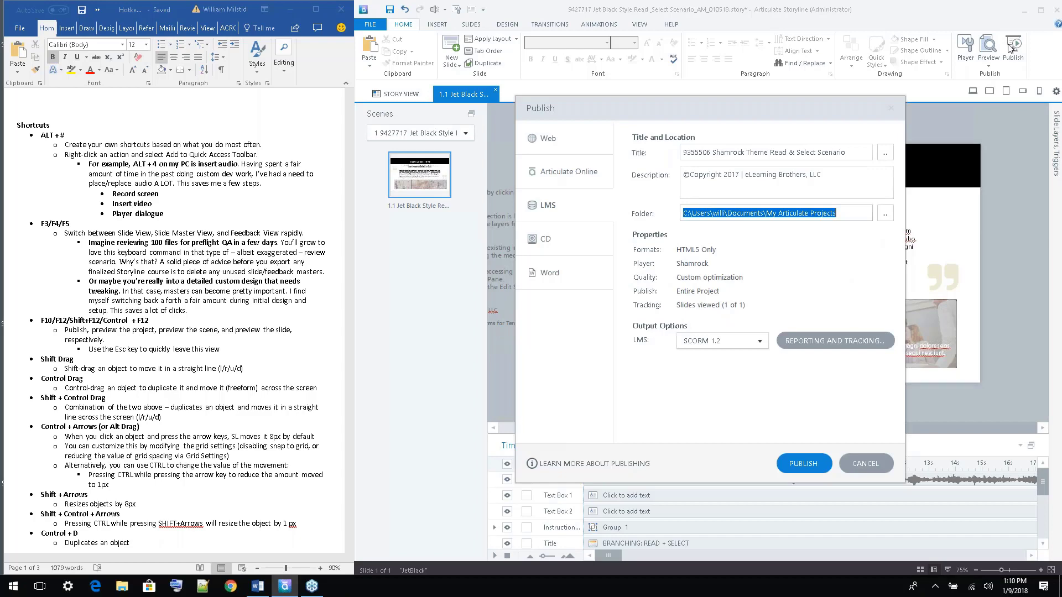
left_click(888, 109)
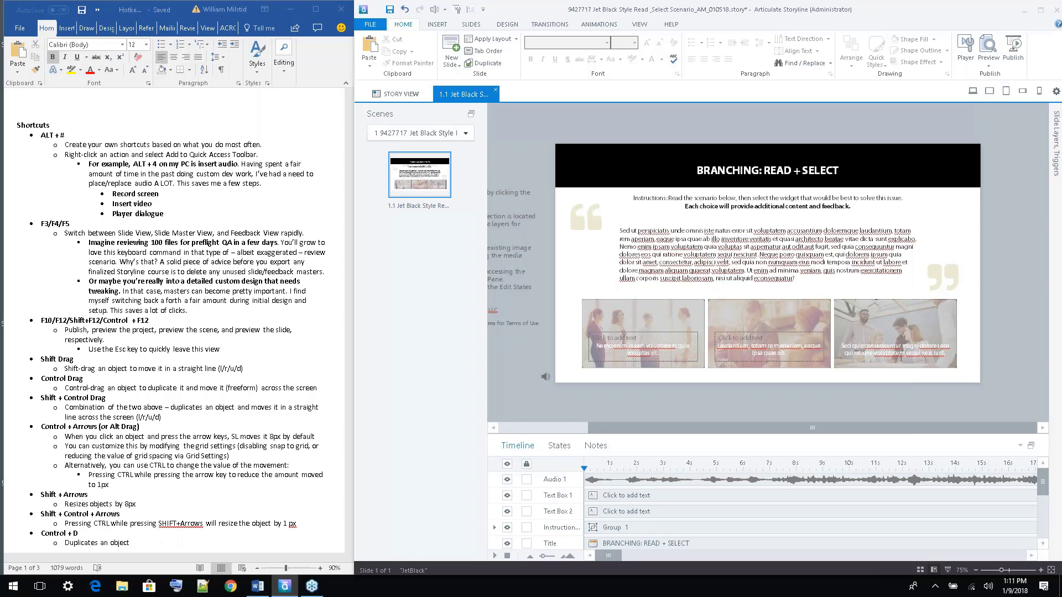
Bring the Shift Drag through Shift+CTRL+V entries of the Word shortcut list into view and return to Storyline
left_click(198, 307)
scroll(198, 302, "down", 6)
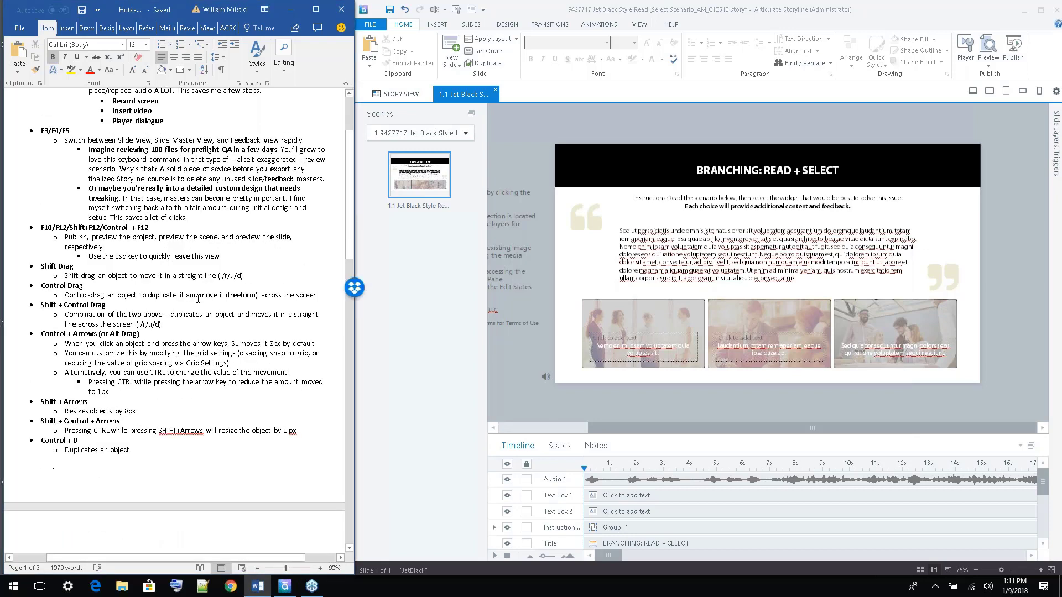
scroll(198, 298, "down", 3)
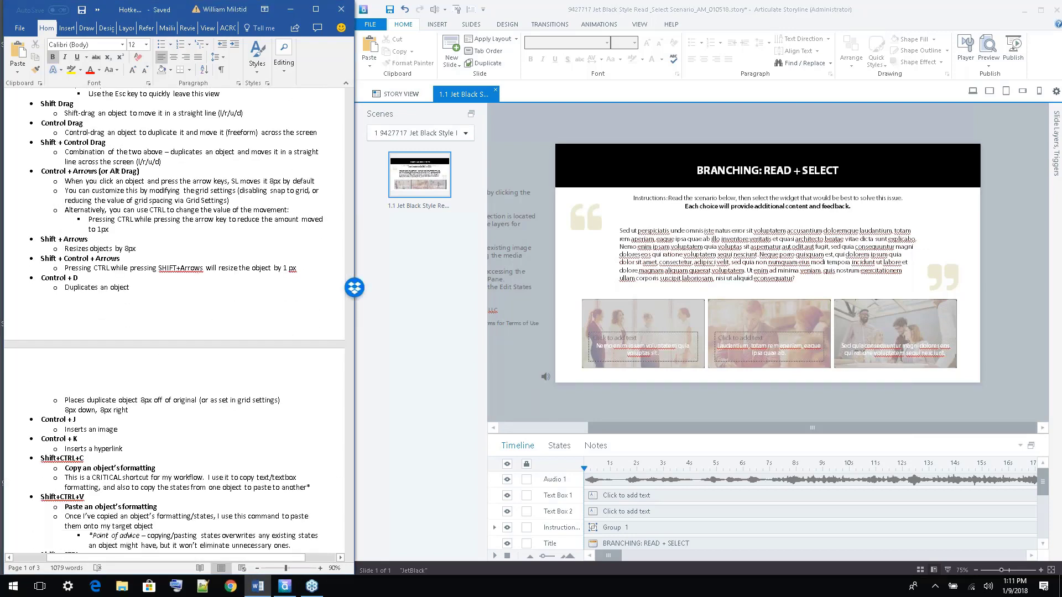
left_click(731, 129)
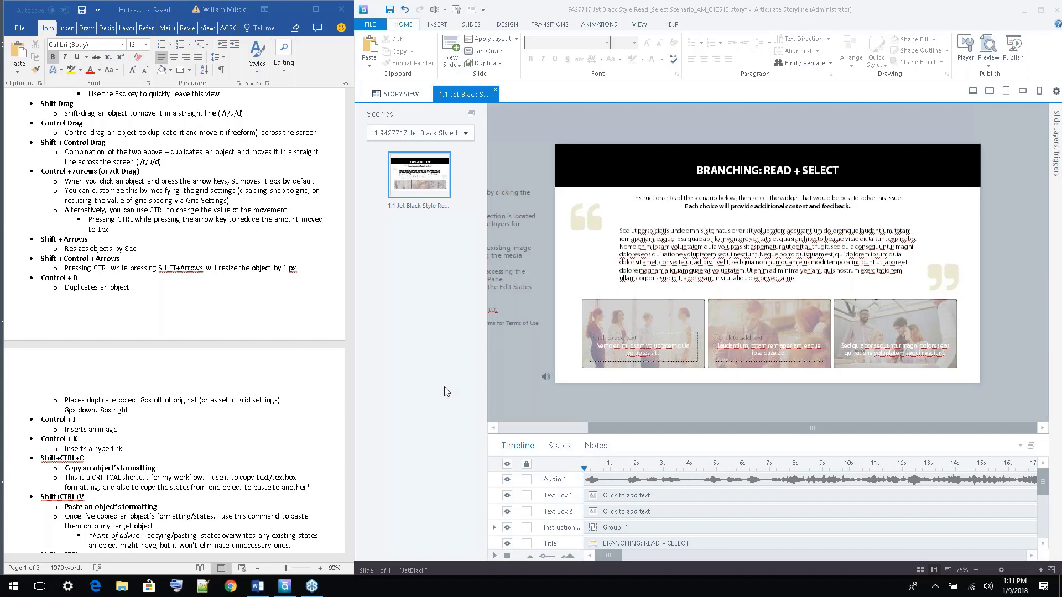
Try moving the first picture slightly freehand, undo the move and deselect the picture
left_click(648, 322)
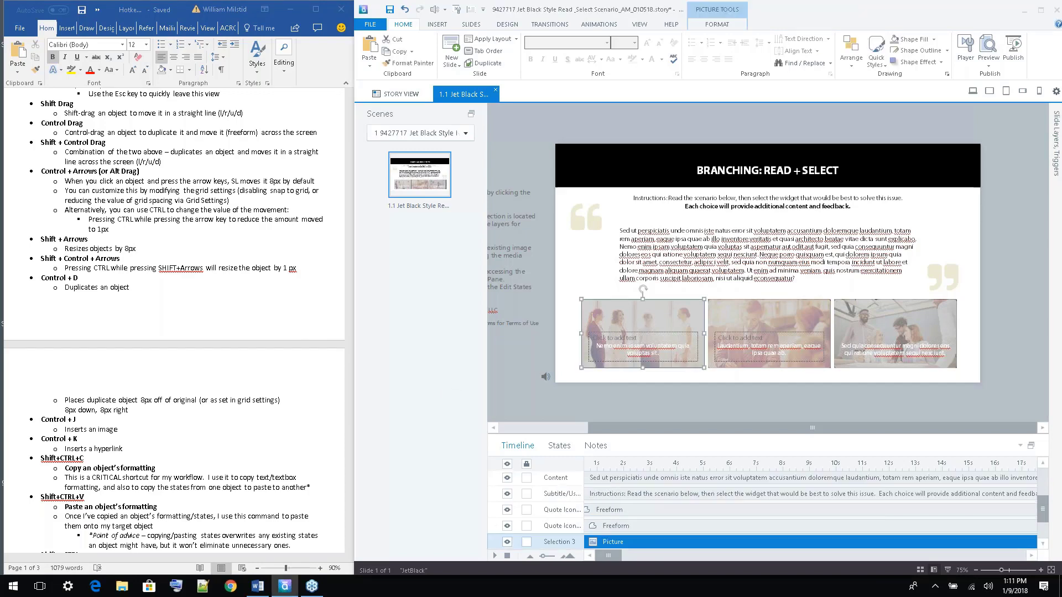
left_click_drag(652, 324, 649, 297)
key("ctrl+z")
key("ctrl+z")
mouse_move(653, 320)
left_mouse_down()
mouse_move(647, 227)
mouse_move(659, 317)
mouse_move(652, 387)
mouse_move(645, 293)
mouse_move(644, 311)
mouse_move(719, 316)
mouse_move(466, 321)
mouse_move(756, 338)
mouse_move(664, 331)
mouse_move(642, 315)
left_mouse_up()
left_click(712, 381)
Select the three pictures, move them straight up over the body text, undo the move and deselect them
left_click(643, 319)
left_click(768, 320)
left_click(894, 319, "shift")
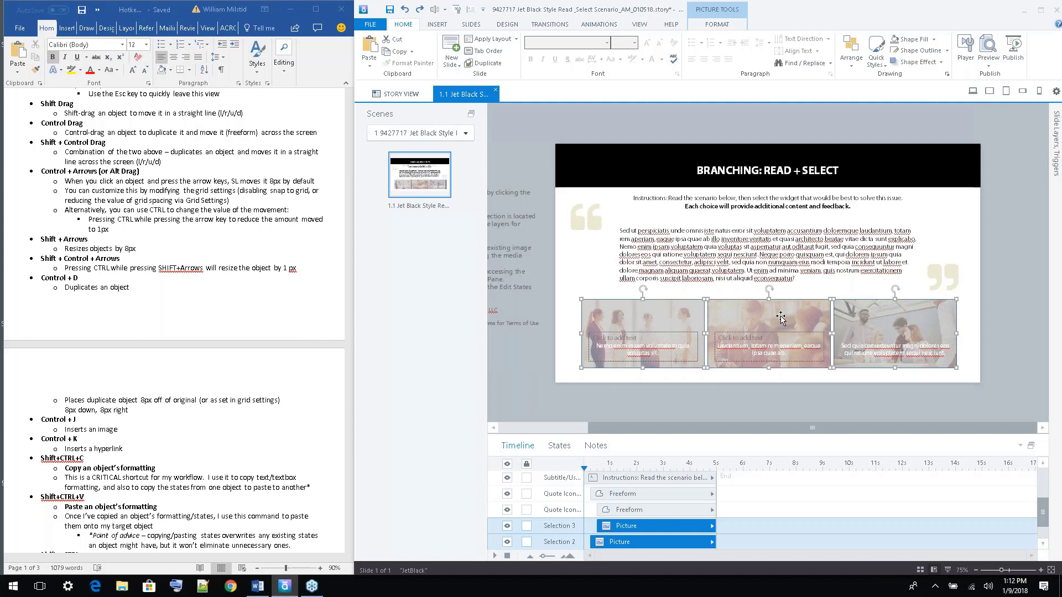
left_click_drag(780, 317, 779, 280)
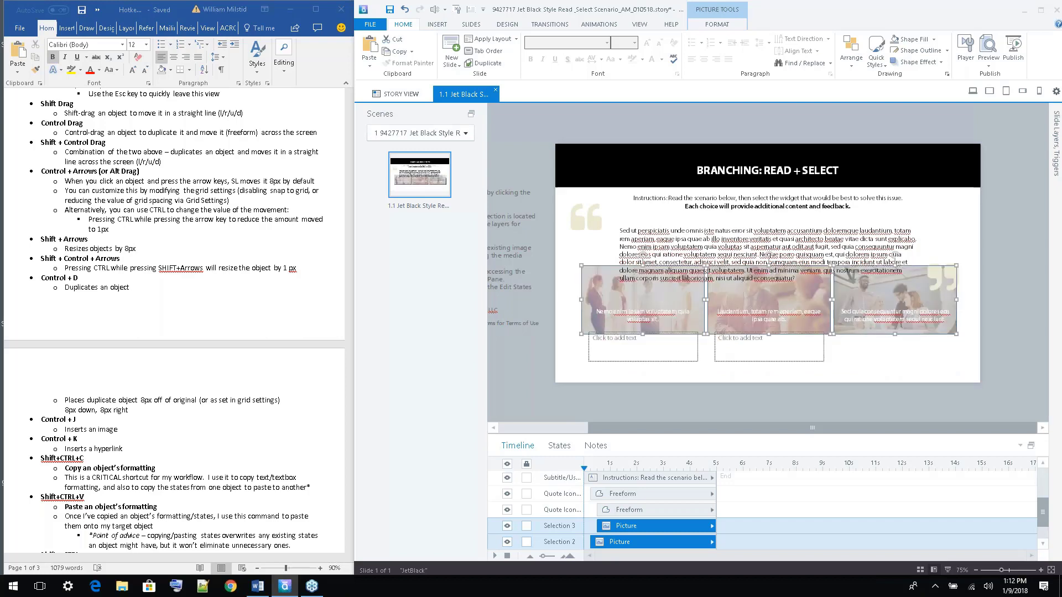
key("ctrl+z")
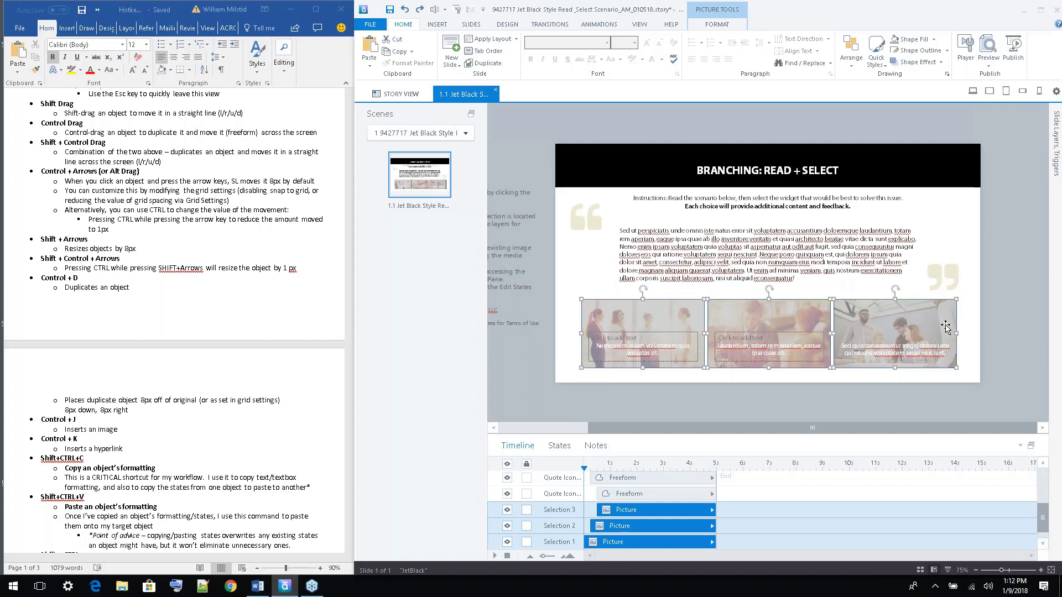
left_click(1012, 291)
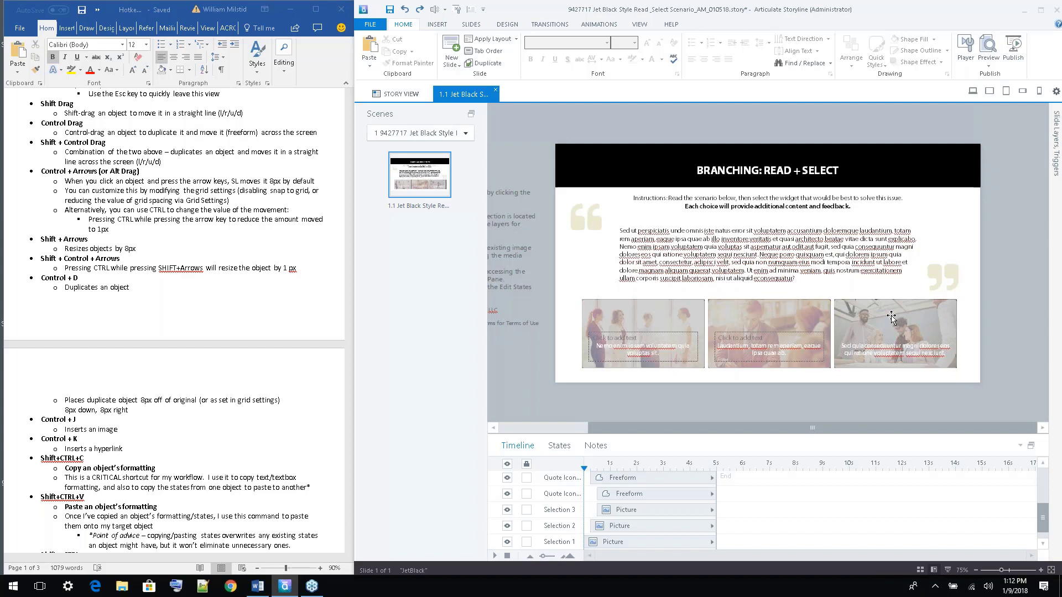
Nudge the third picture upward by three grid increments and undo the nudge
left_click(891, 316)
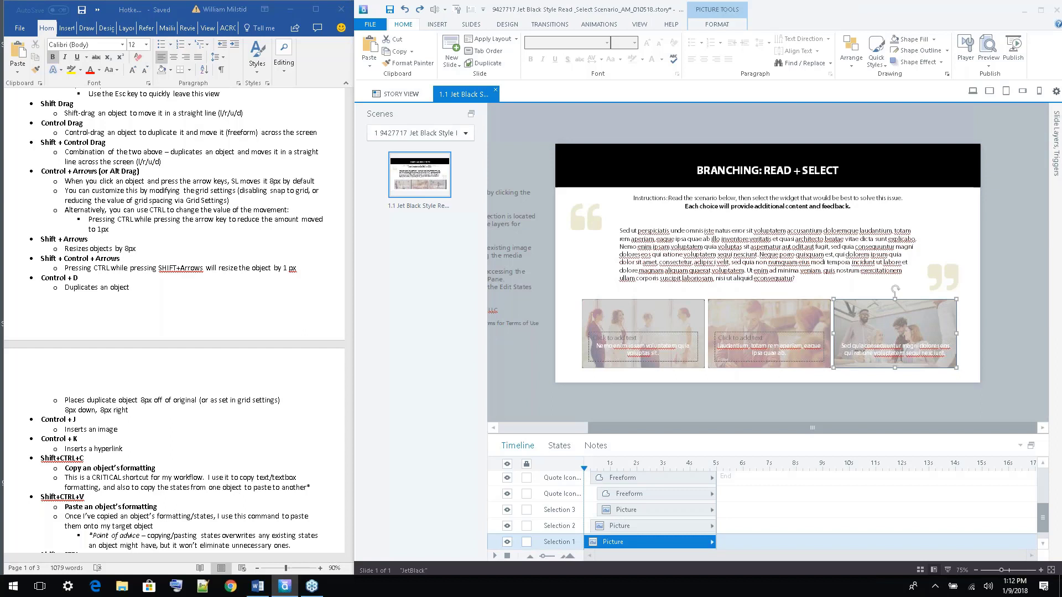
key("Up")
key("Up")
key("Up")
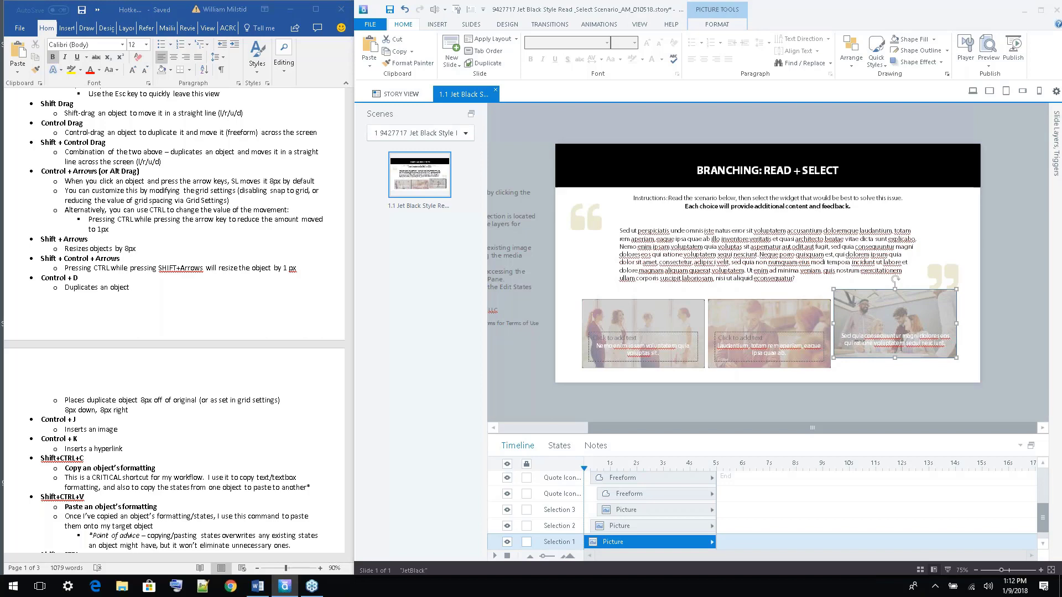
key("ctrl+z")
Select all three pictures, try moving them straight up and straight sideways, undo each move and deselect them
left_click(769, 324, "shift")
left_click(663, 324, "shift")
left_click_drag(663, 324, 664, 302)
key("ctrl+z")
left_click_drag(753, 324, 819, 323)
key("ctrl+z")
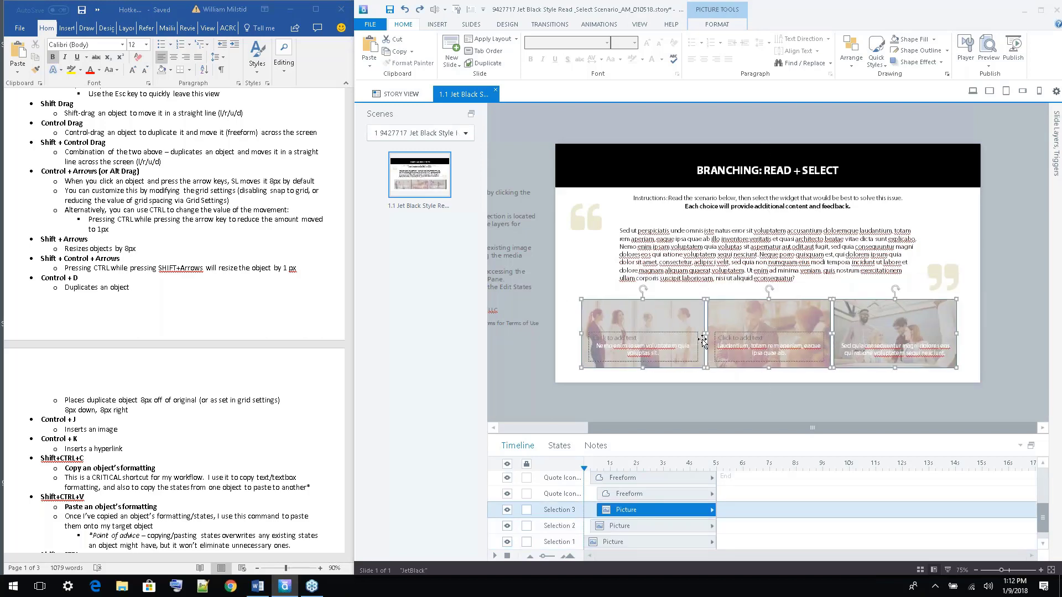
left_click(1020, 303)
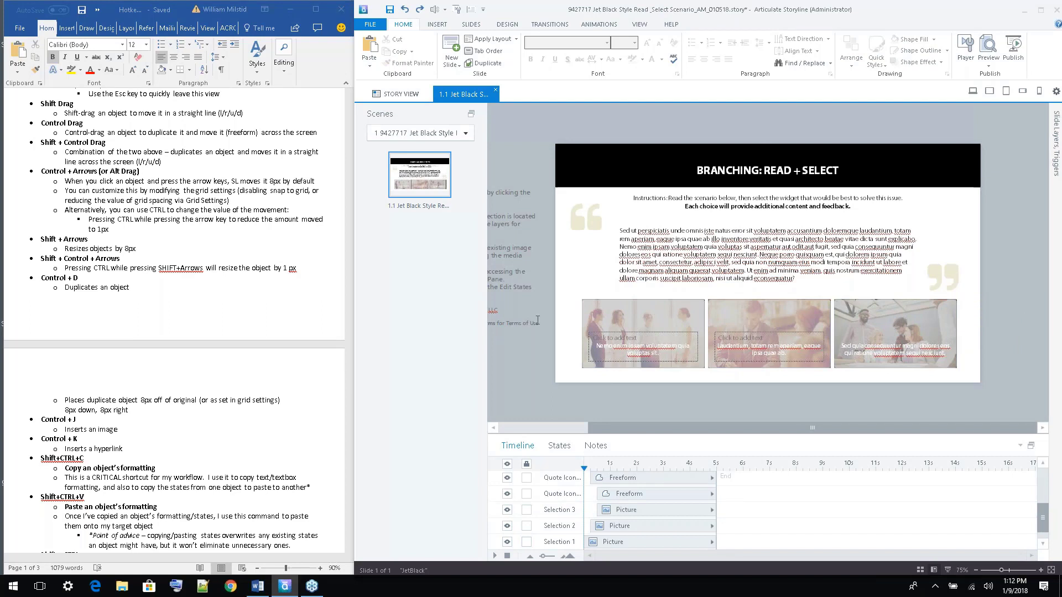
Duplicate the first picture, try moving the duplicate up over the text, and undo the move and the duplication
left_click(606, 321)
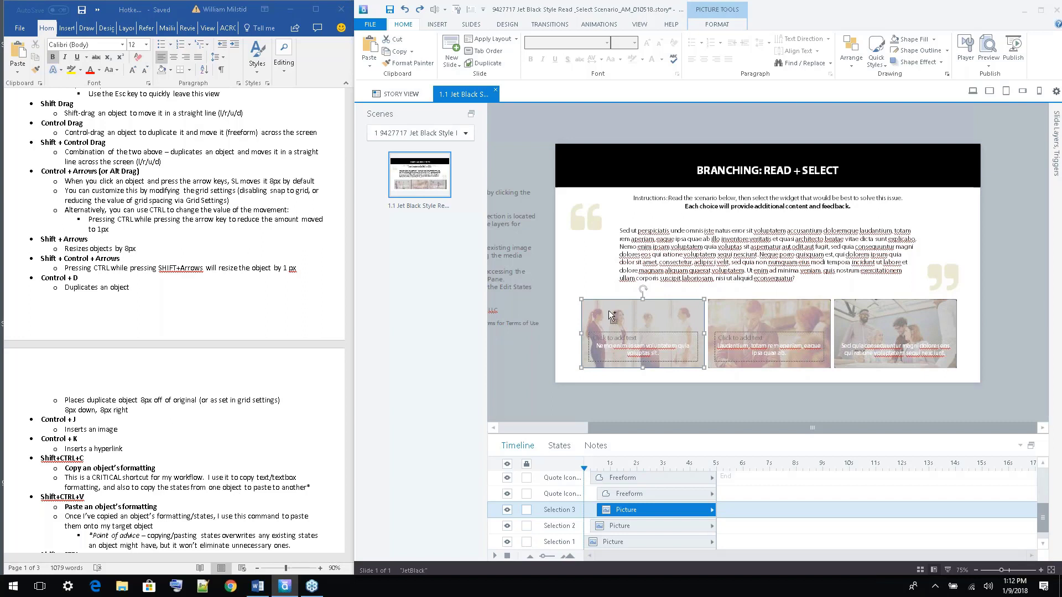
key("ctrl+d")
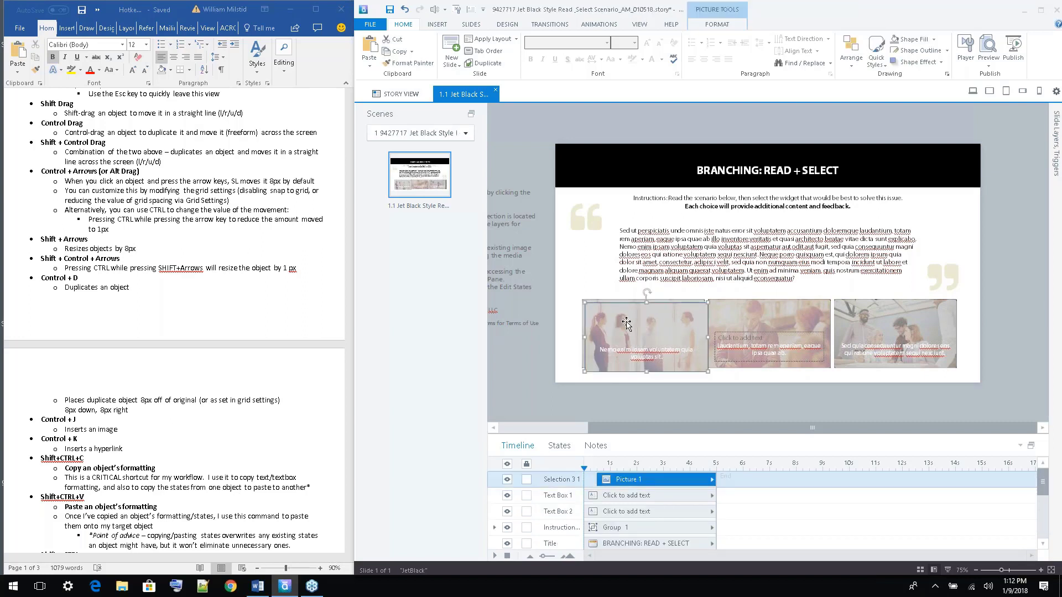
left_click_drag(626, 323, 693, 212)
key("ctrl+z")
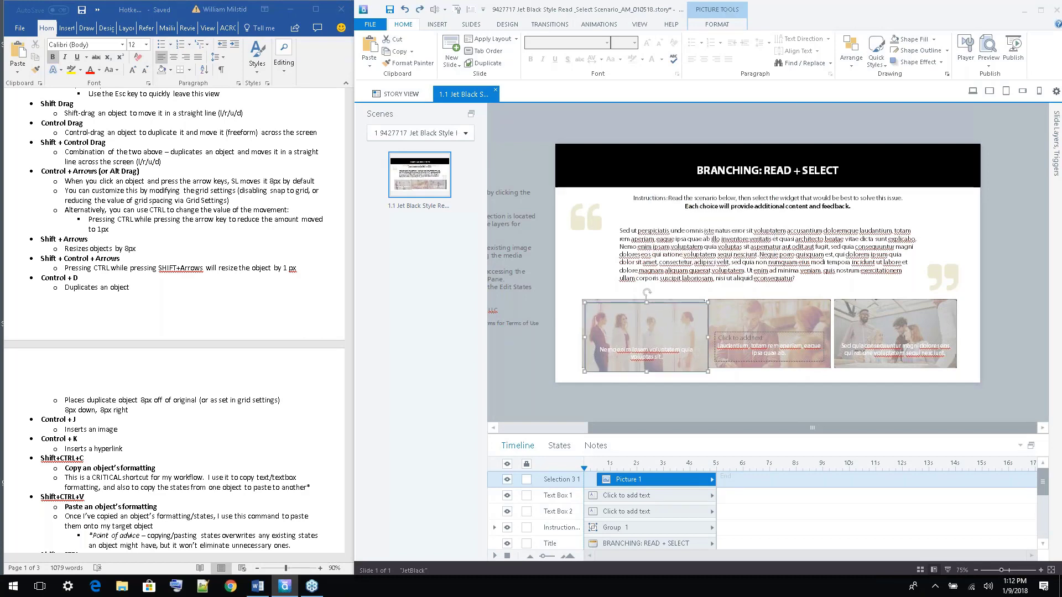
key("Delete")
key("ctrl+z")
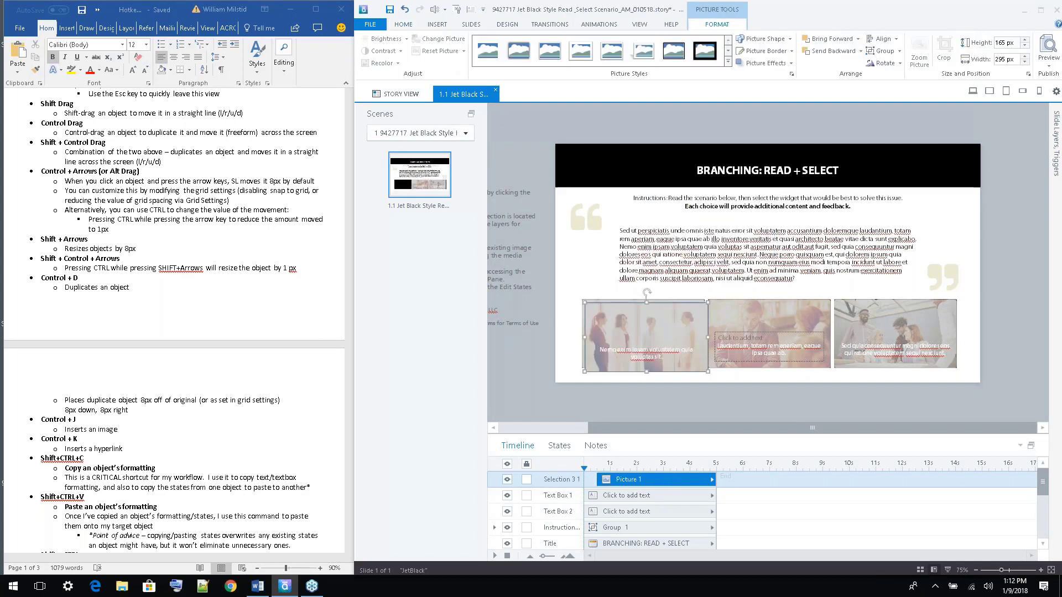
left_click(530, 359)
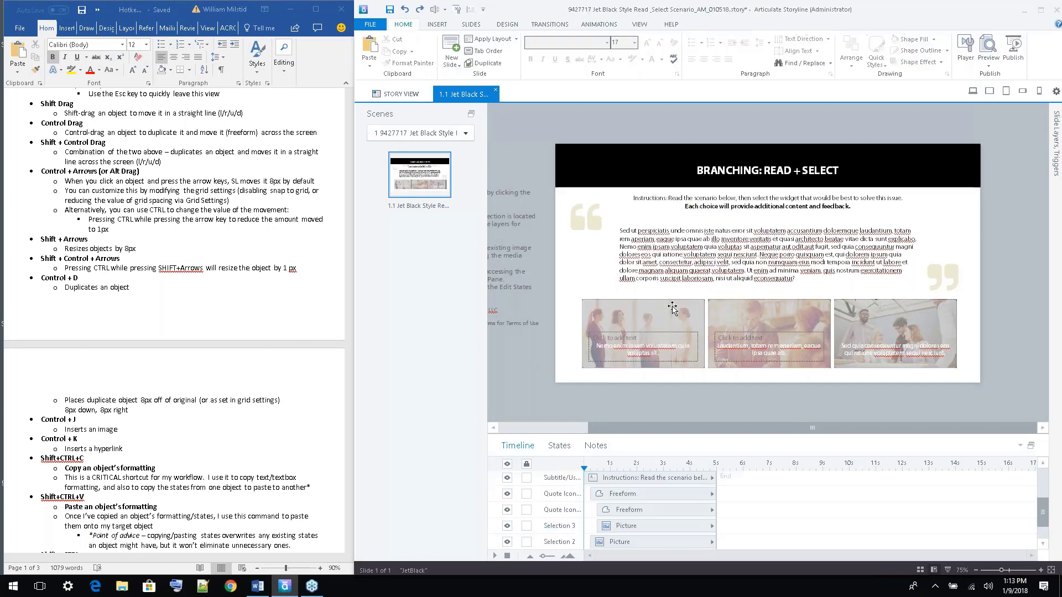
Copy the first picture freehand onto the body text, shift the copy horizontally toward the quote icon, undo everything and deselect
left_click(611, 315)
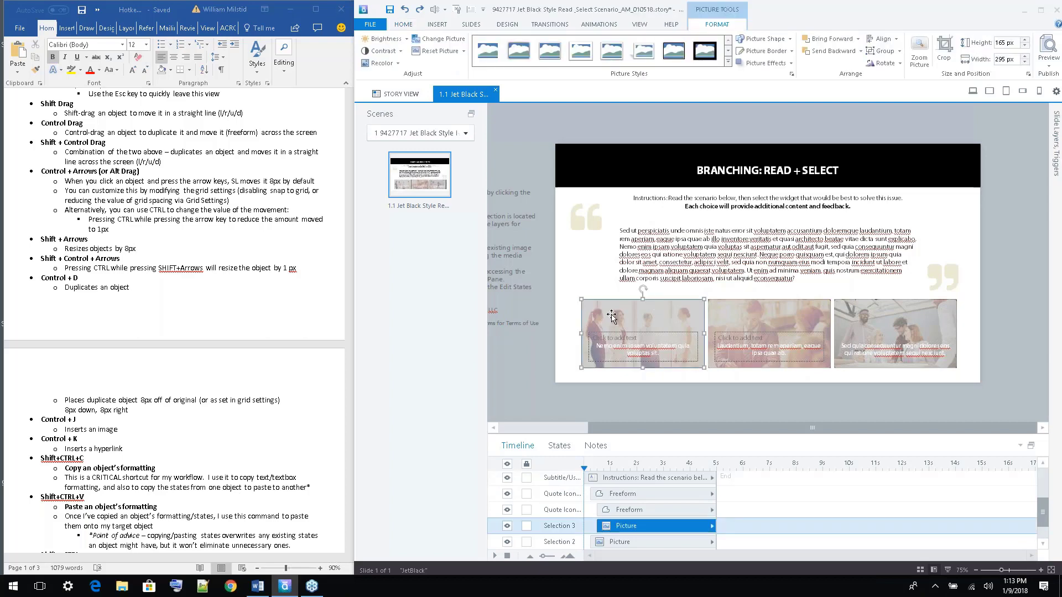
left_click_drag(611, 315, 678, 232)
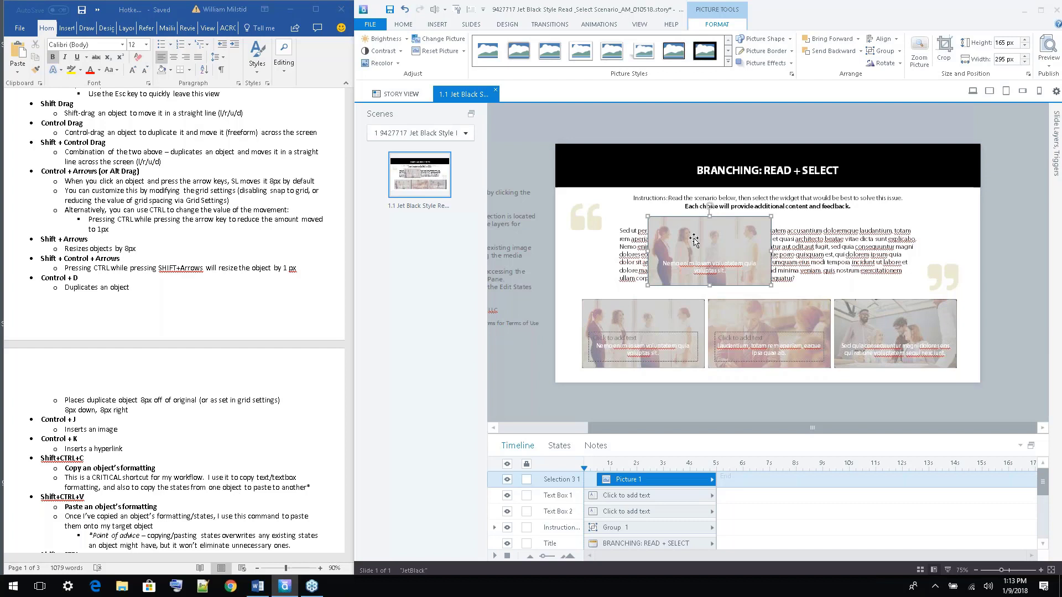
left_click_drag(693, 240, 737, 169)
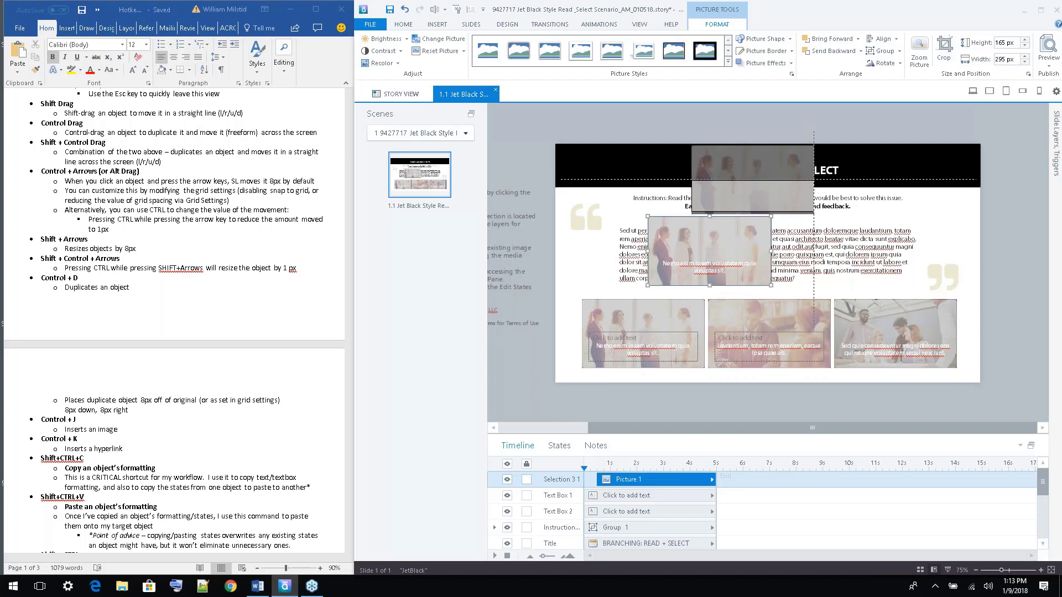
left_click_drag(737, 169, 633, 241)
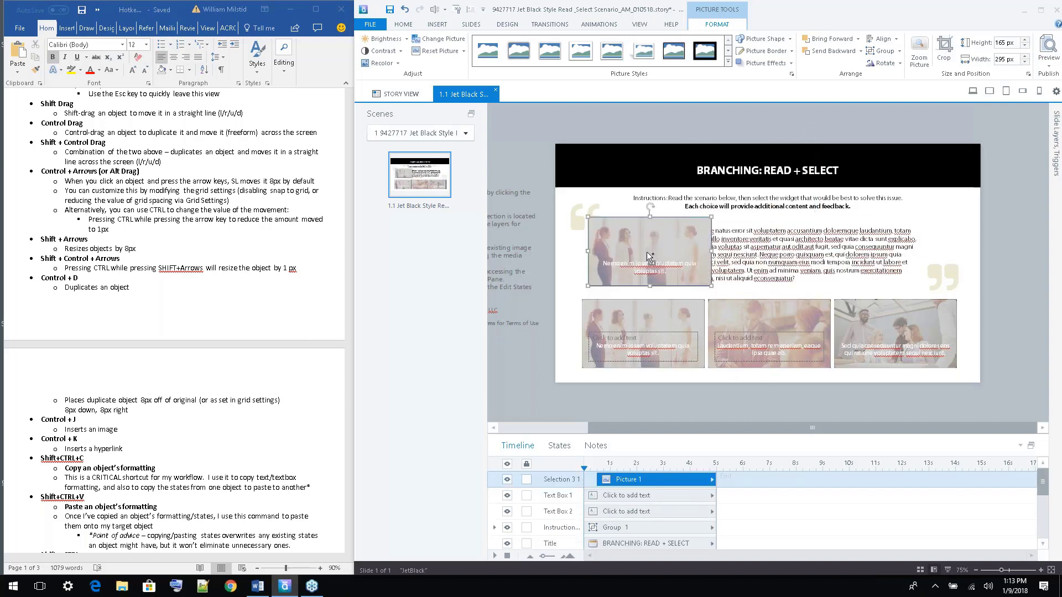
key("ctrl+z")
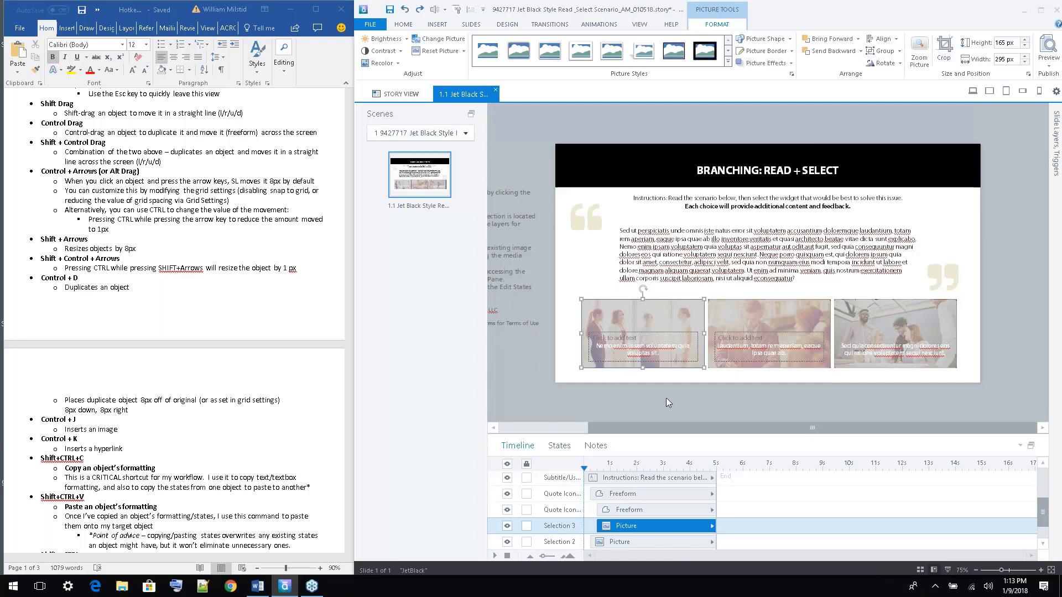
left_click(704, 393)
Try moving or copying the first picture freely and in straight vertical and horizontal lines, undoing each attempt
left_click(660, 318)
left_click_drag(661, 316, 647, 223)
key("ctrl+z")
left_click_drag(666, 326, 872, 243)
key("ctrl+z")
left_click_drag(667, 344, 668, 247)
key("ctrl+z")
left_click_drag(658, 310, 531, 307)
key("ctrl+z")
Delete the second and third pictures together with their empty picture placeholders
left_click(796, 317)
left_click(950, 319, "shift")
key("Delete")
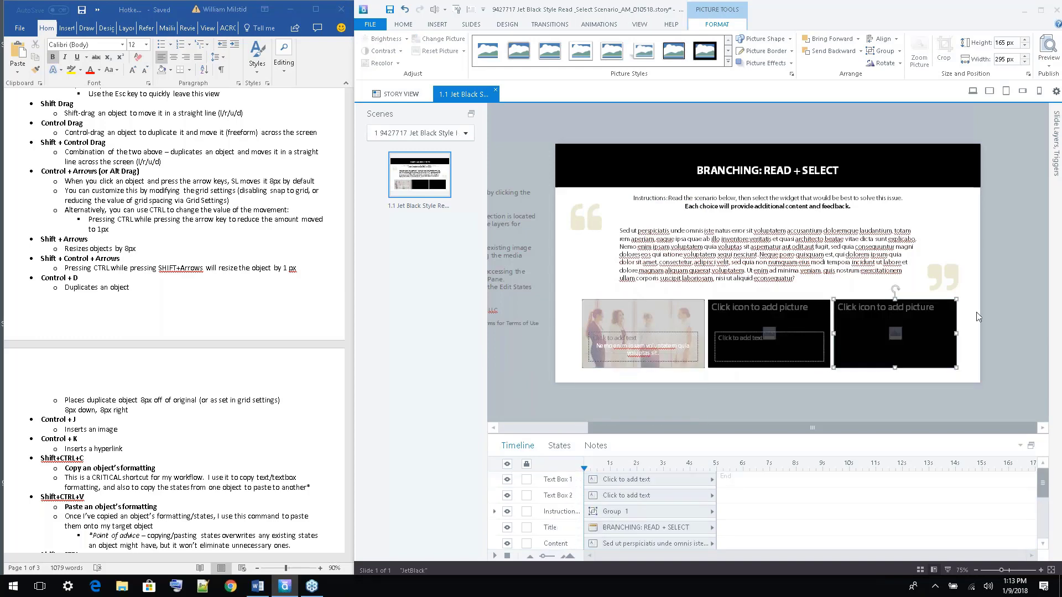
key("Delete")
left_click(801, 322)
key("Delete")
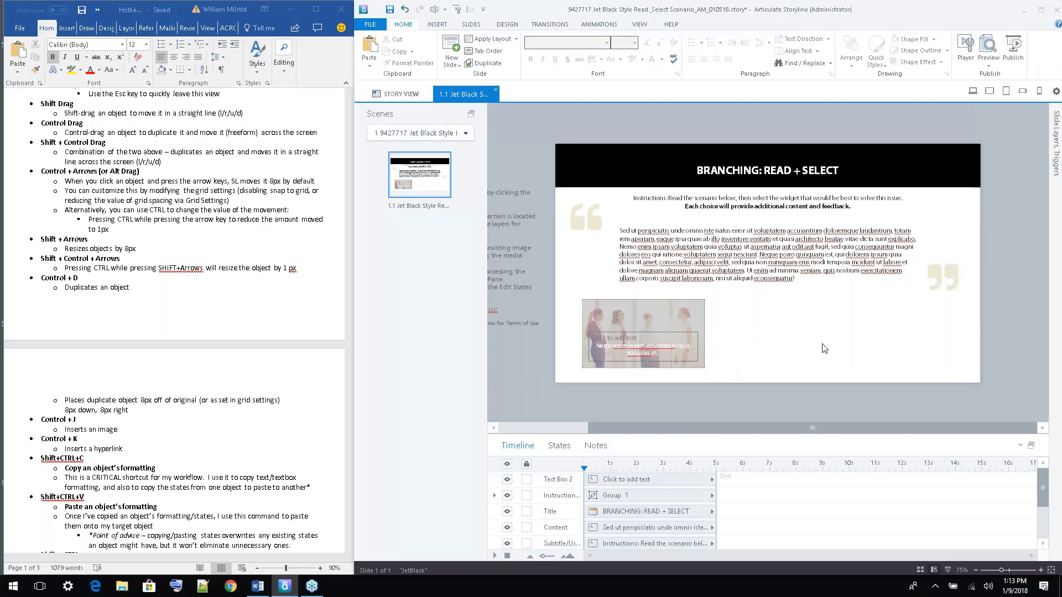
Duplicate the remaining picture, align the duplicate with the original by Align Left and Align Top, and deselect both
left_click(654, 325)
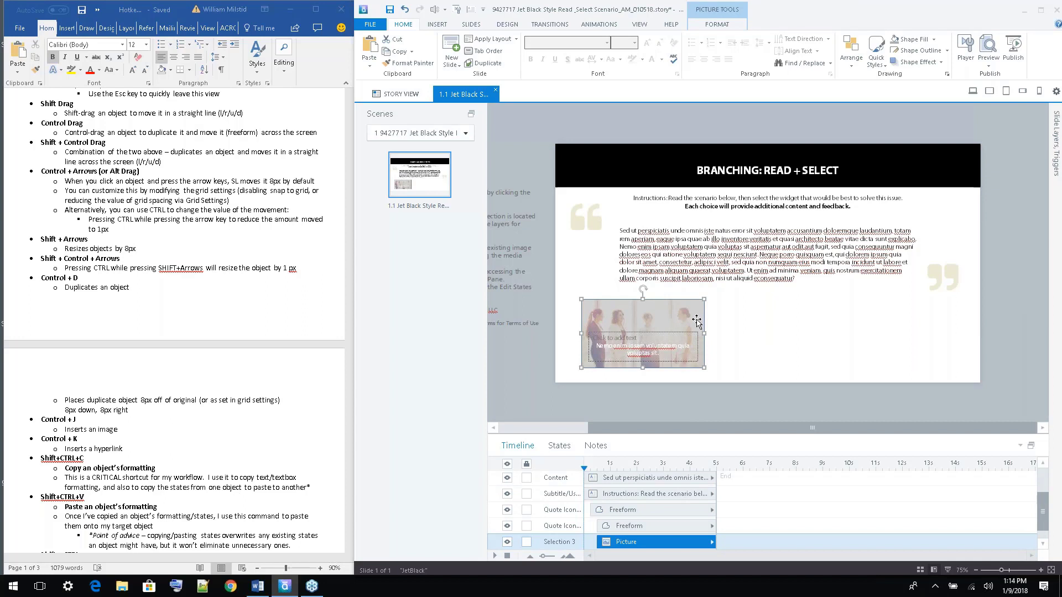
key("ctrl+d")
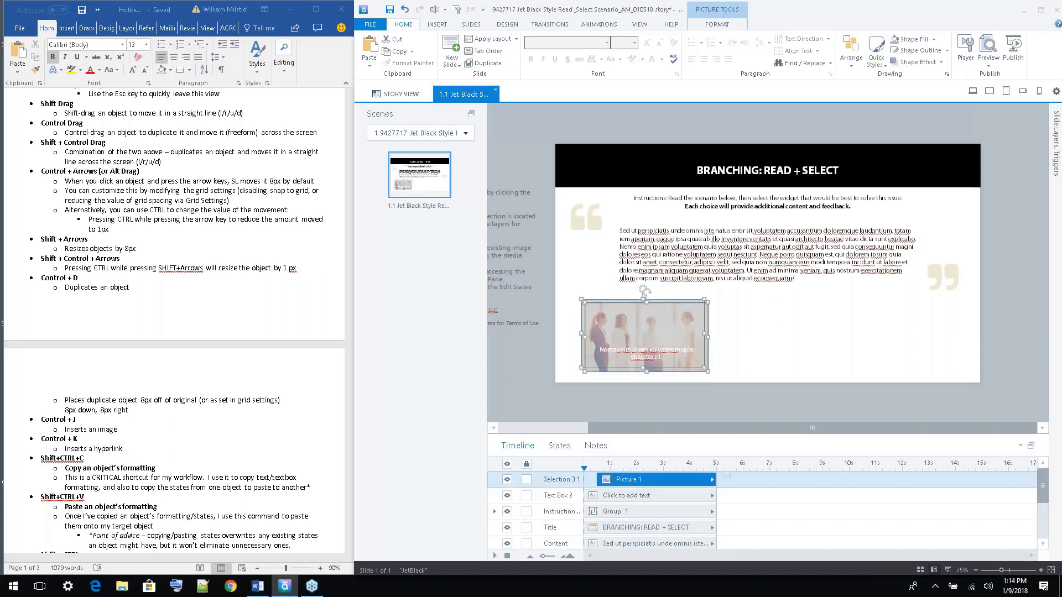
left_click(851, 53)
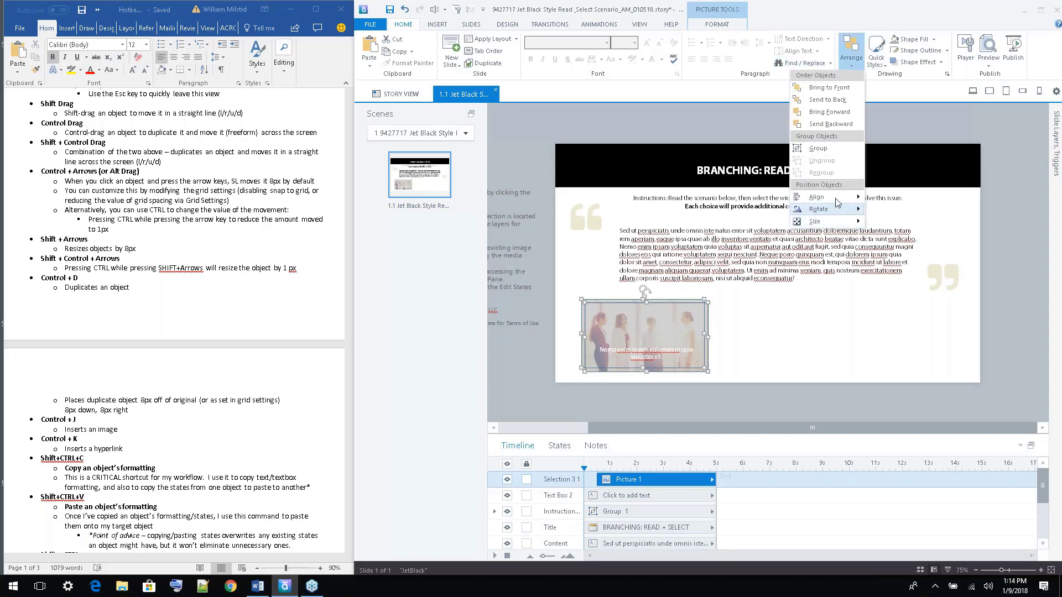
mouse_move(834, 198)
left_click(757, 197)
left_click(849, 62)
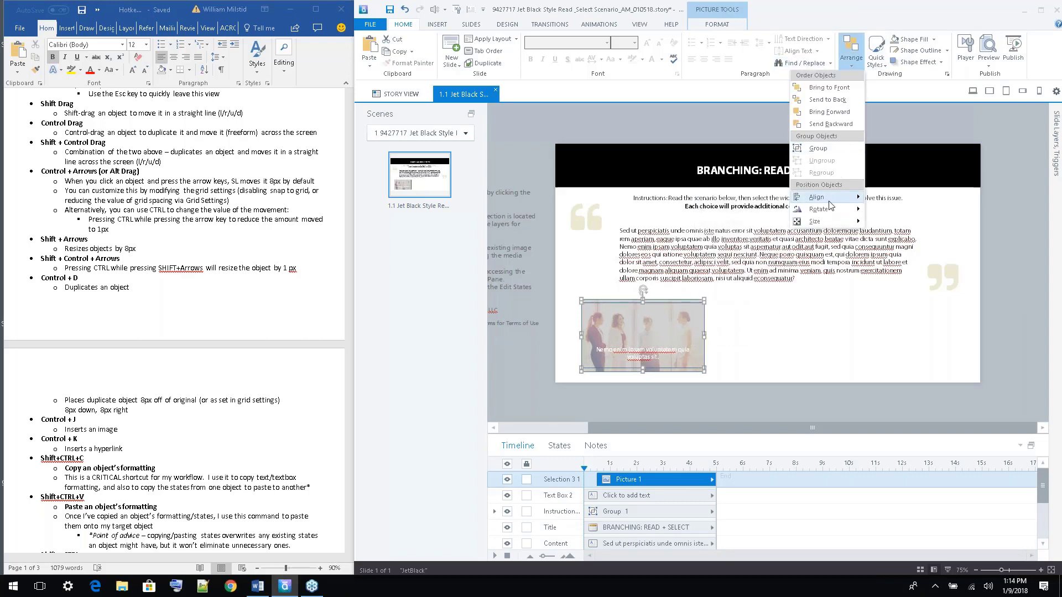
left_click(741, 234)
left_click(724, 344)
Move the duplicate beside the original picture and undo the move, the alignment and the duplication
left_click_drag(678, 317, 806, 316)
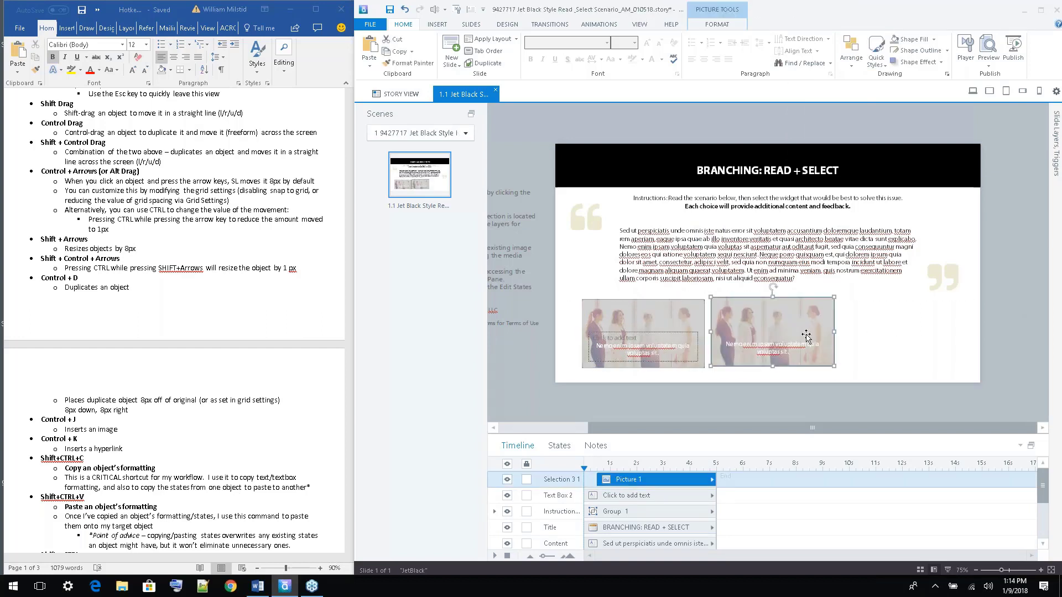
key("ctrl+z")
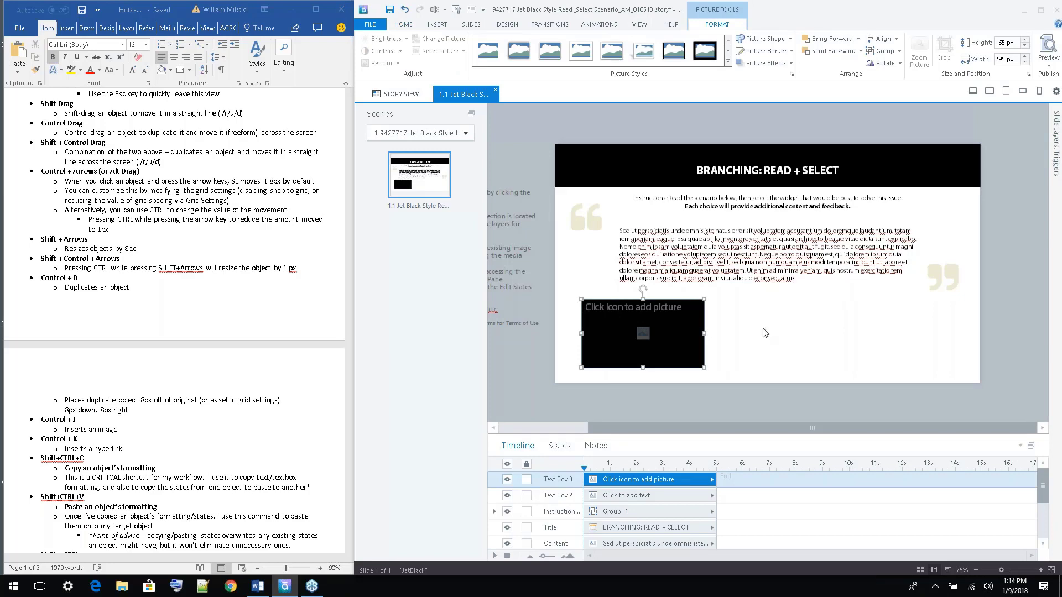
key("ctrl+z")
Copy the picture in a straight line beside the original, duplicate it again at the same spacing, and deselect
left_click_drag(624, 323, 750, 329)
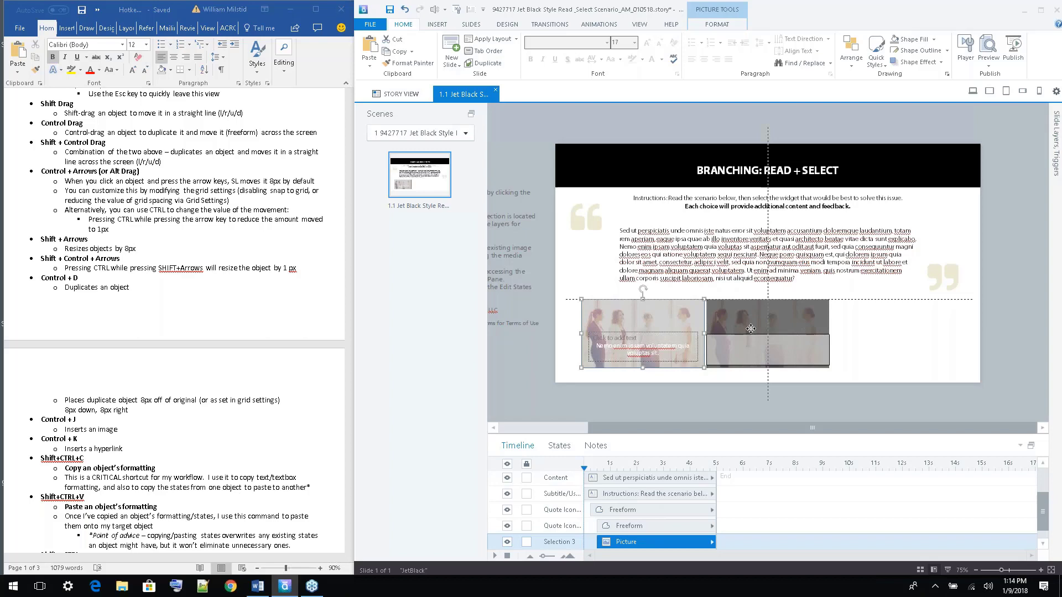
left_click_drag(750, 328, 751, 329)
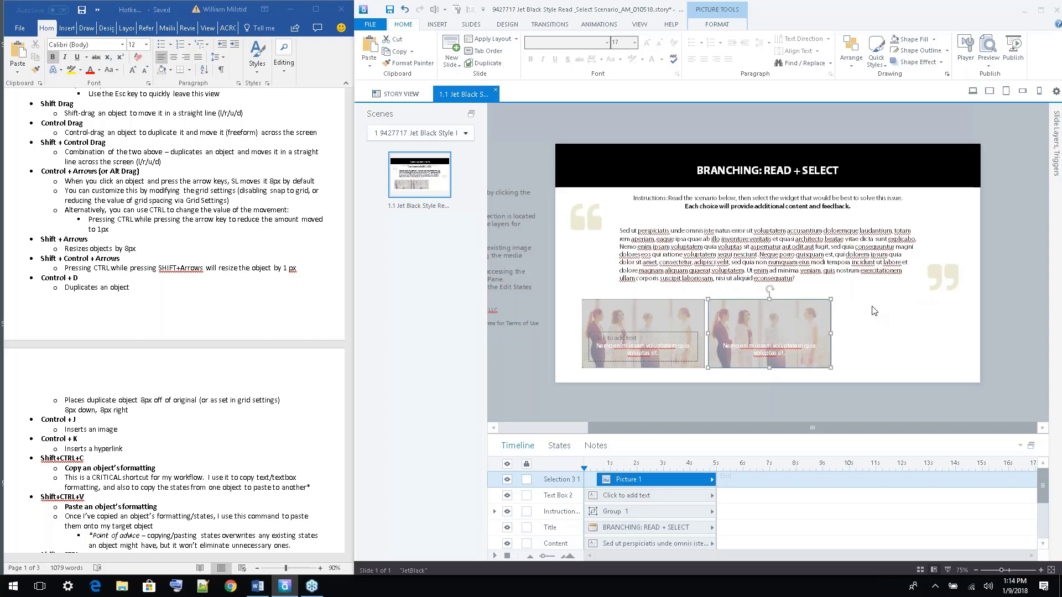
key("ctrl+d")
left_click(993, 311)
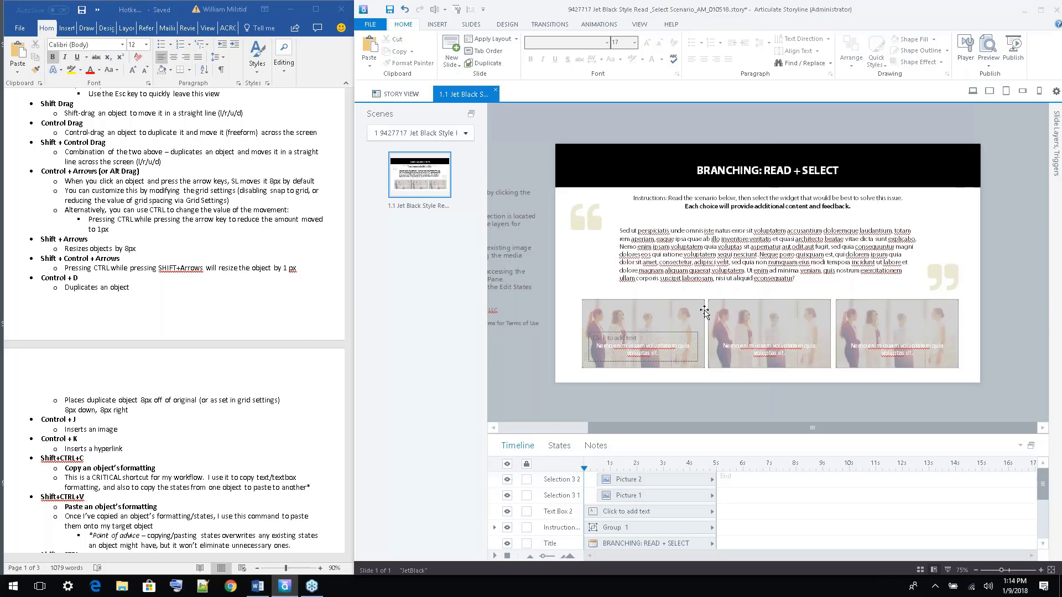
Select all three pictures, distribute them horizontally, and deselect them
left_click(663, 317)
left_click(746, 323, "shift")
left_click(895, 326, "shift")
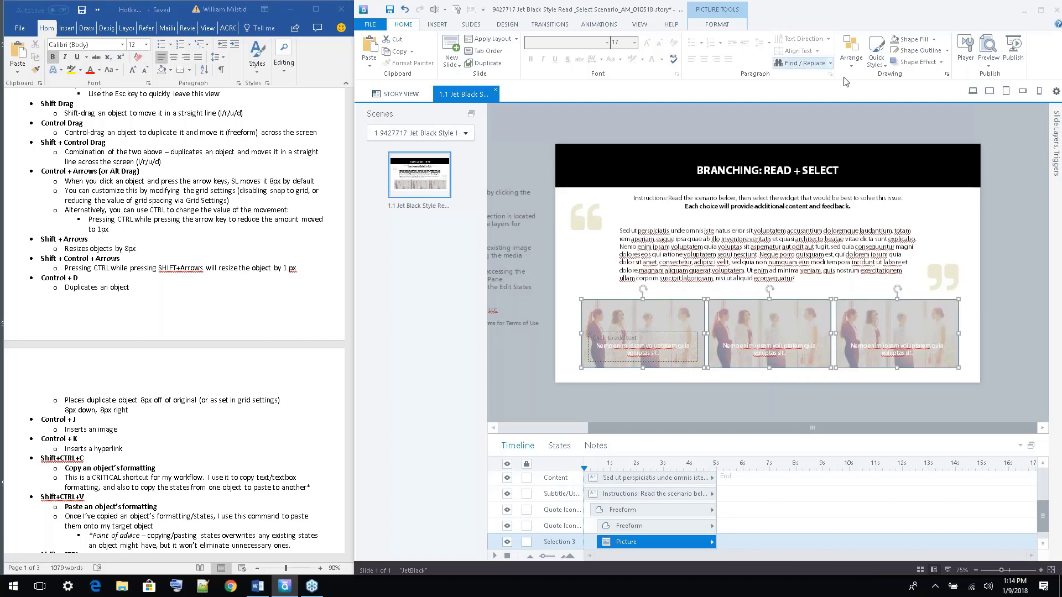
left_click(850, 52)
mouse_move(840, 198)
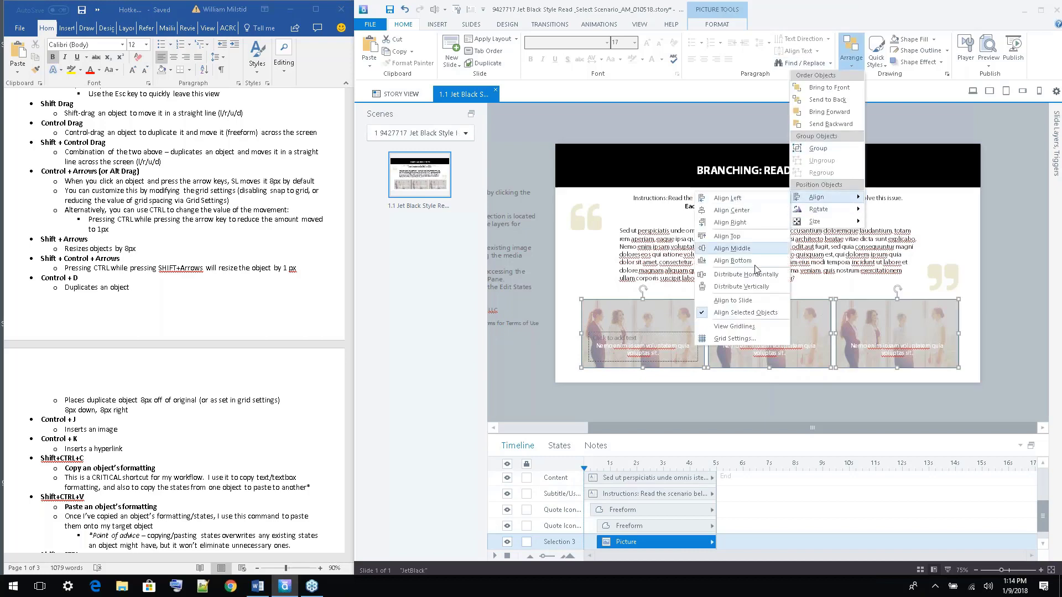
left_click(759, 274)
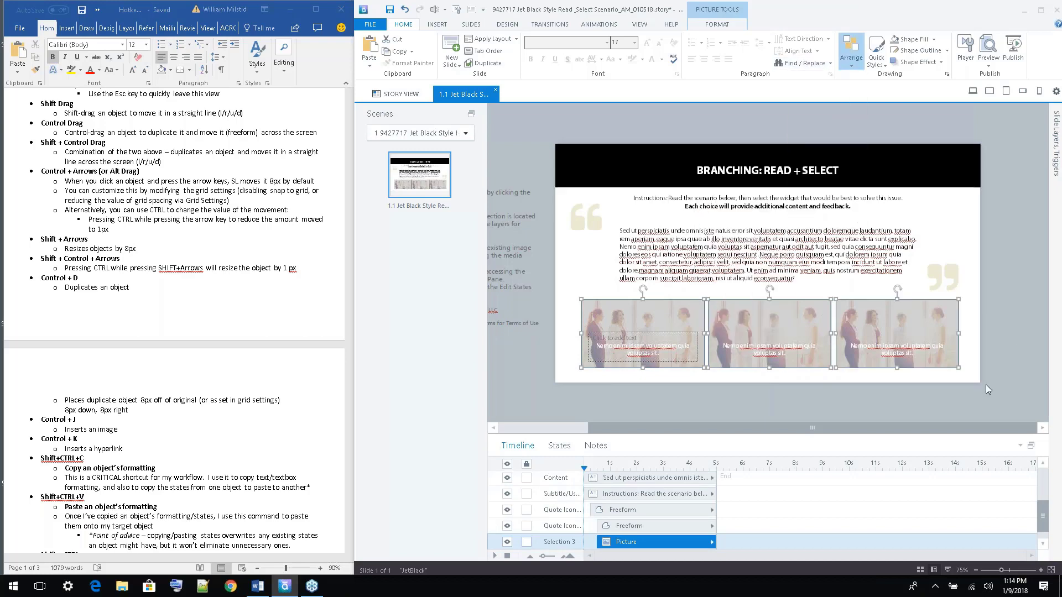
left_click(991, 320)
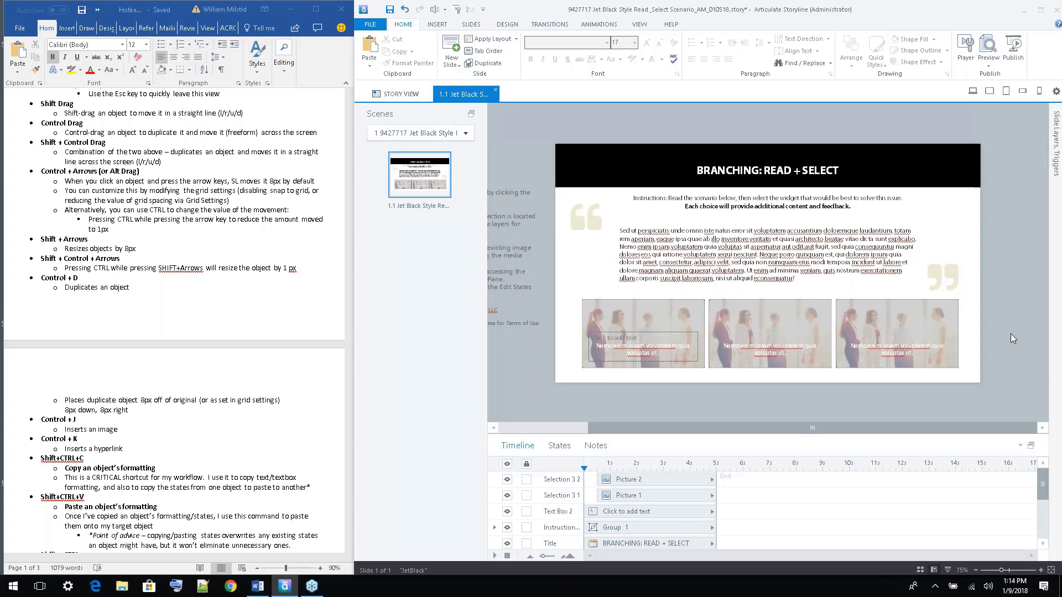
Select the three identical pictures and delete them from the slide
left_click(615, 314)
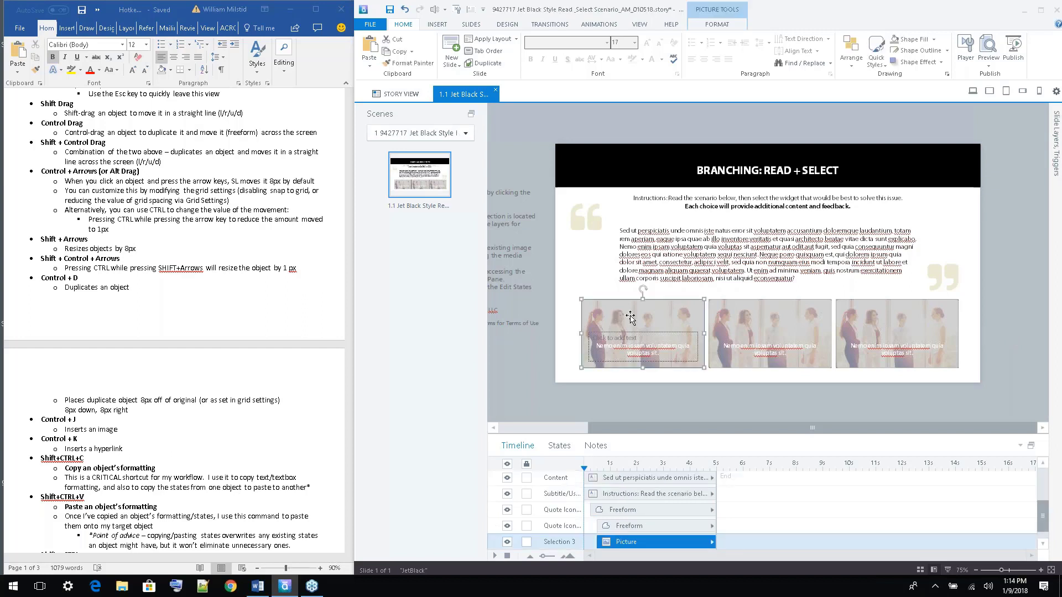
left_click(770, 319, "shift")
left_click(885, 319, "shift")
key("Delete")
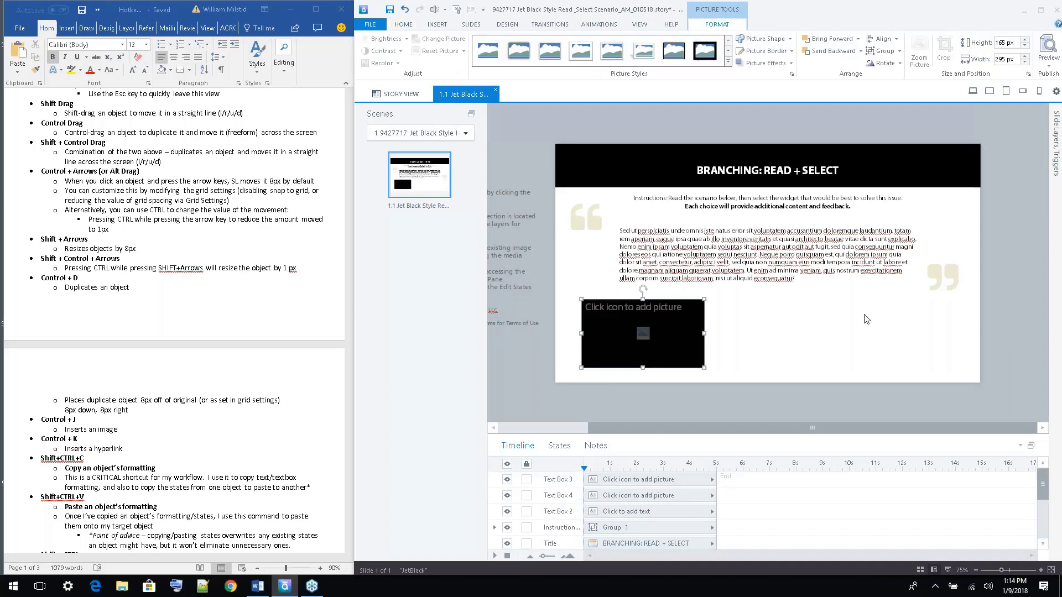
Undo the deletion, the distribution and the earlier picture edits back to the three original, different pictures, and deselect
key("ctrl+z")
key("ctrl+z")
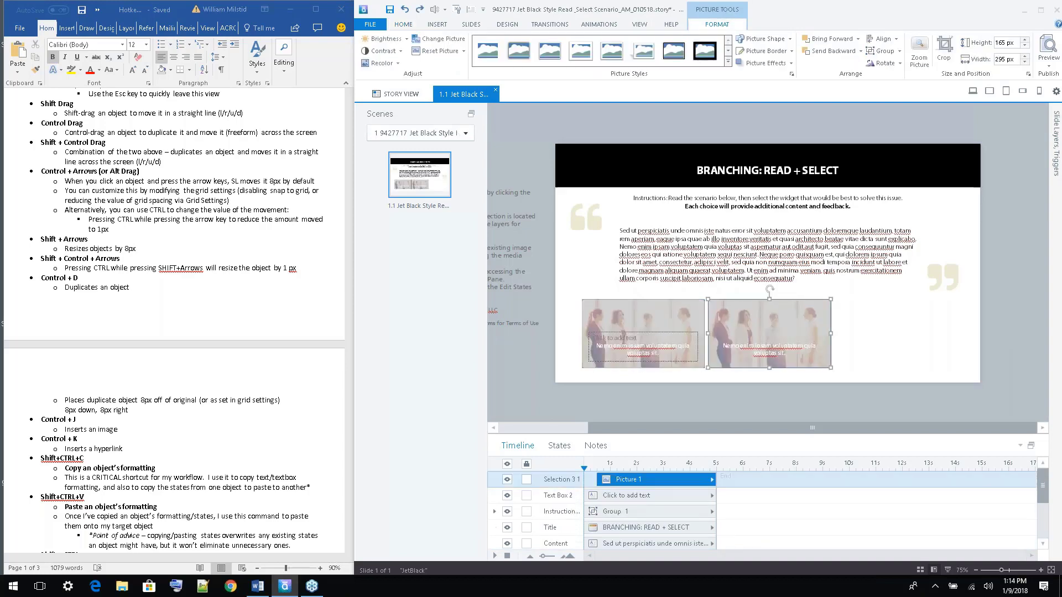
key("ctrl+z")
key("ctrl+z")
key("ctrl+z")
key("ctrl+z")
key("ctrl+z")
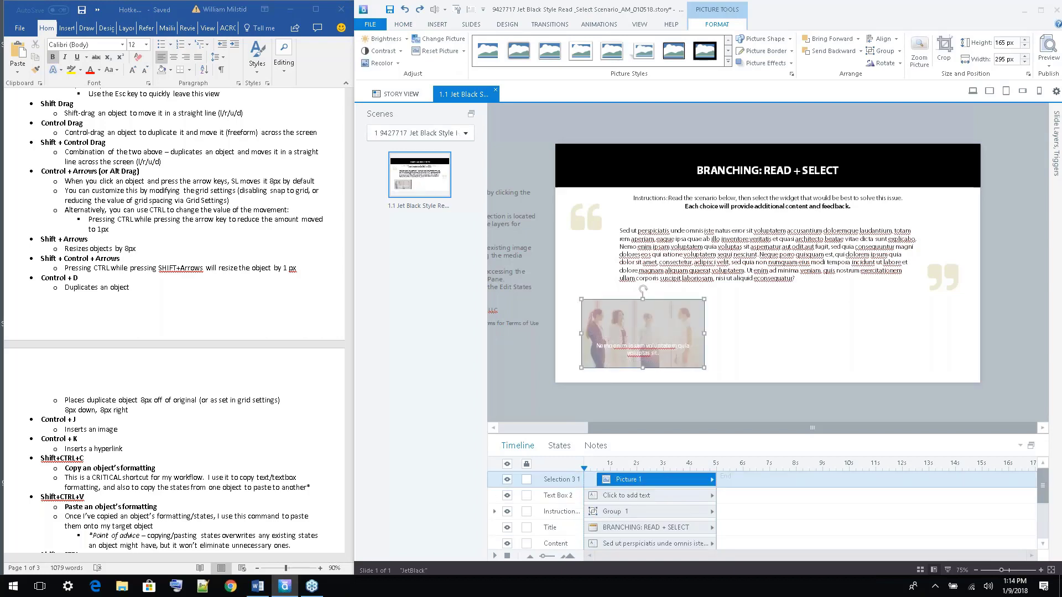
key("ctrl+z")
key("ctrl+z")
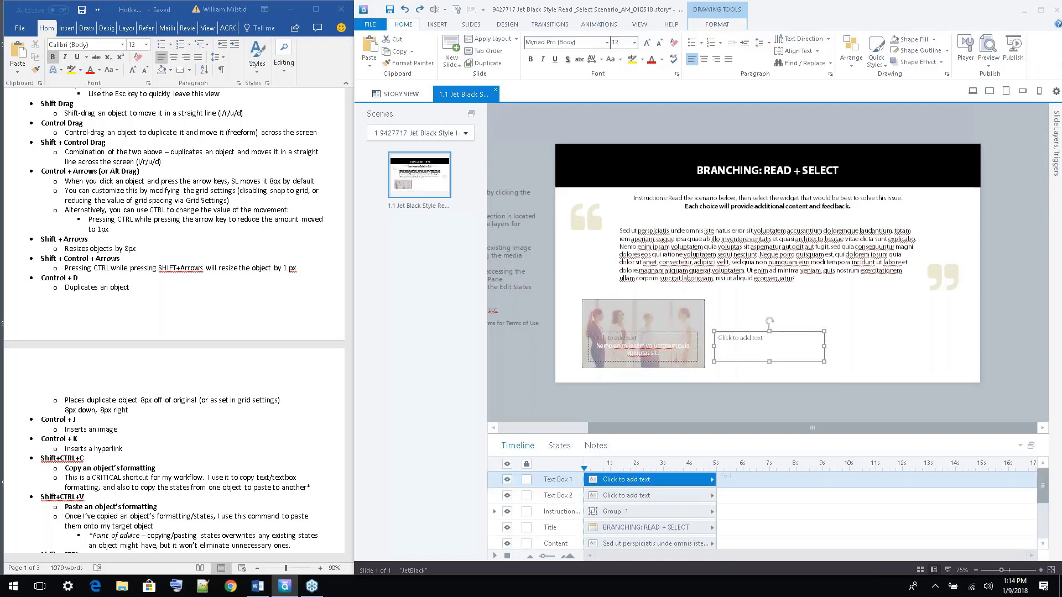
key("ctrl+y")
key("ctrl+y")
key("ctrl+y")
key("ctrl+y")
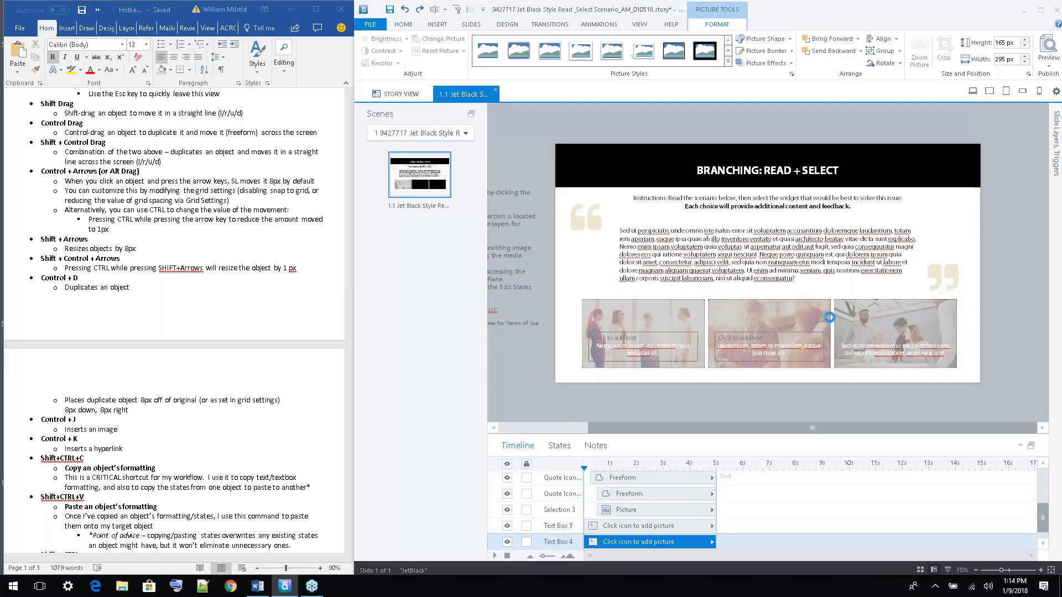
left_click(1006, 308)
Select the first picture and examine its Normal, Hover and ACTIVE states
left_click(667, 315)
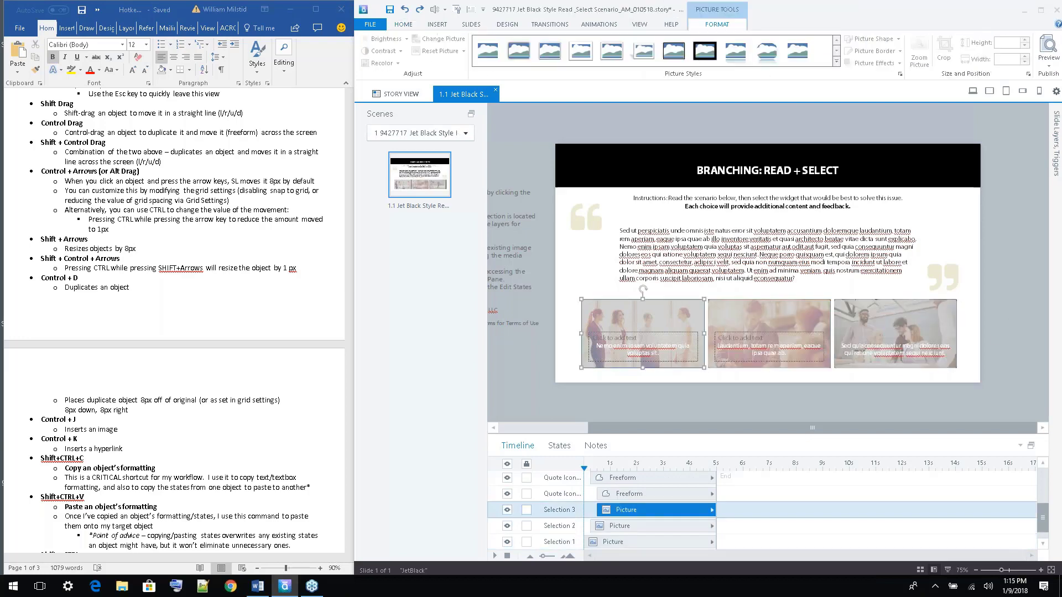
left_click(557, 447)
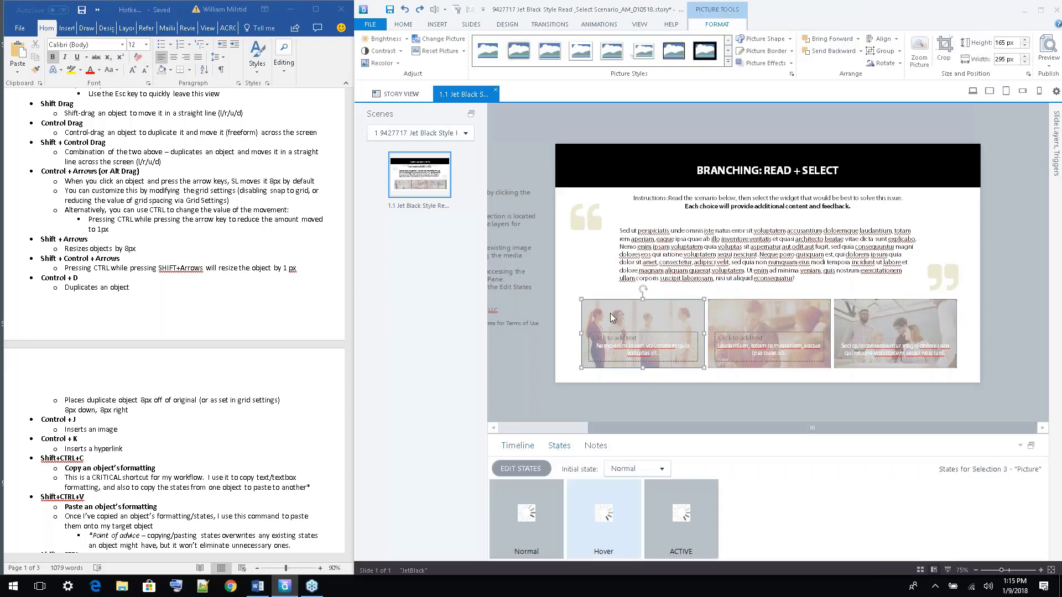
left_click(659, 552)
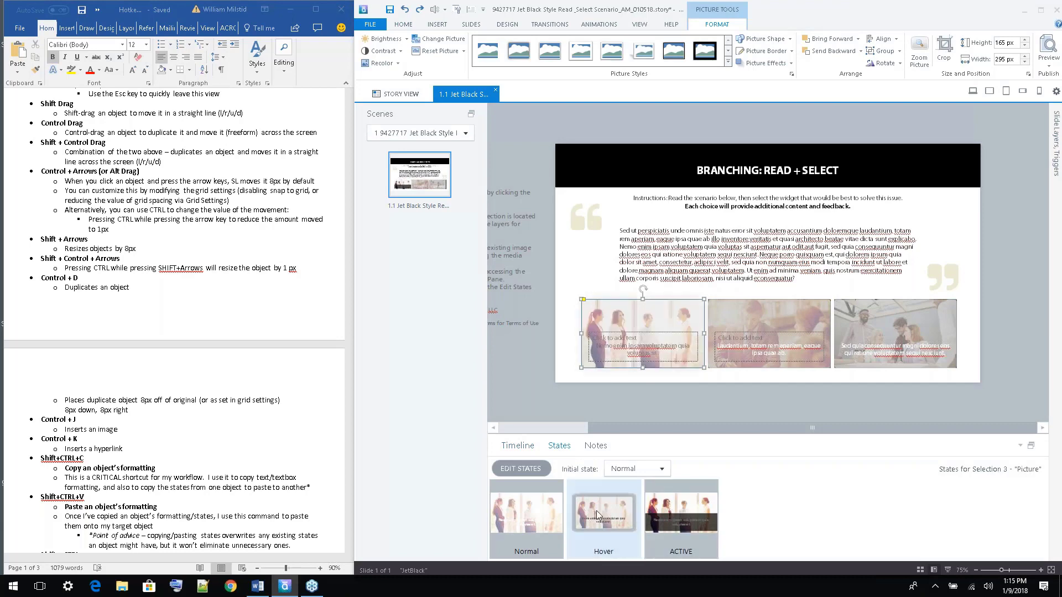
Copy the first picture freeform to a spot above it, over the body text
left_click(701, 408)
left_click(645, 314)
left_click_drag(646, 314, 655, 215)
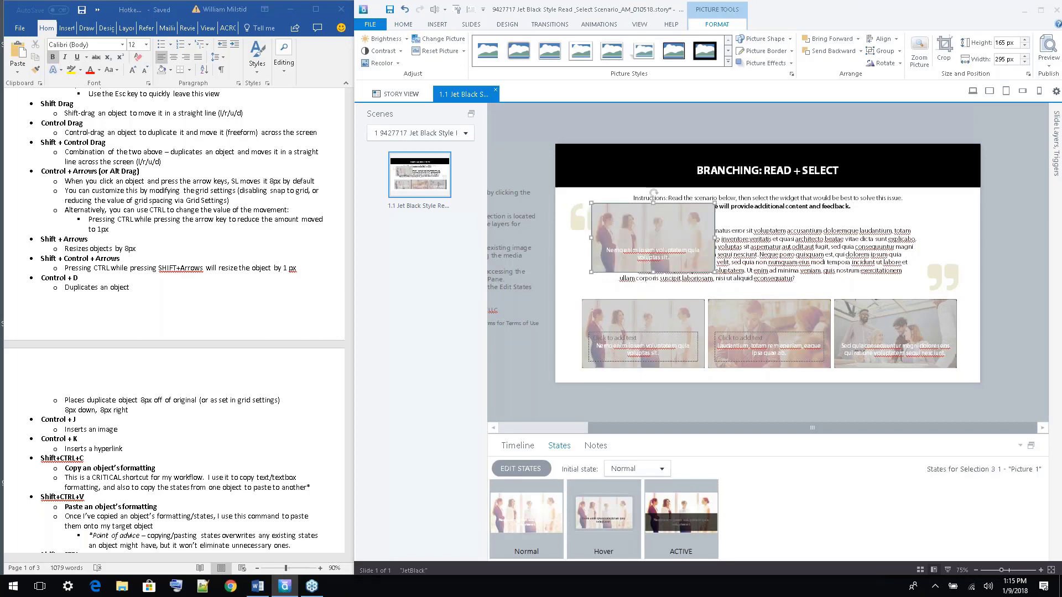
Show the slide's triggers and compare those of the original picture and its duplicate
left_click(683, 409)
left_click(653, 232)
left_click(1055, 134)
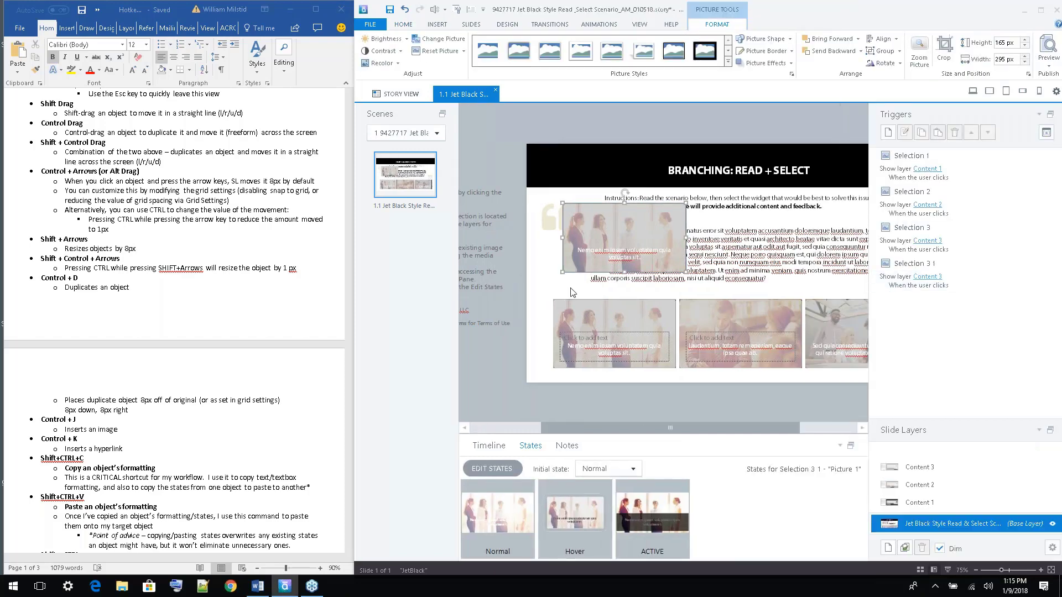
left_click(578, 310)
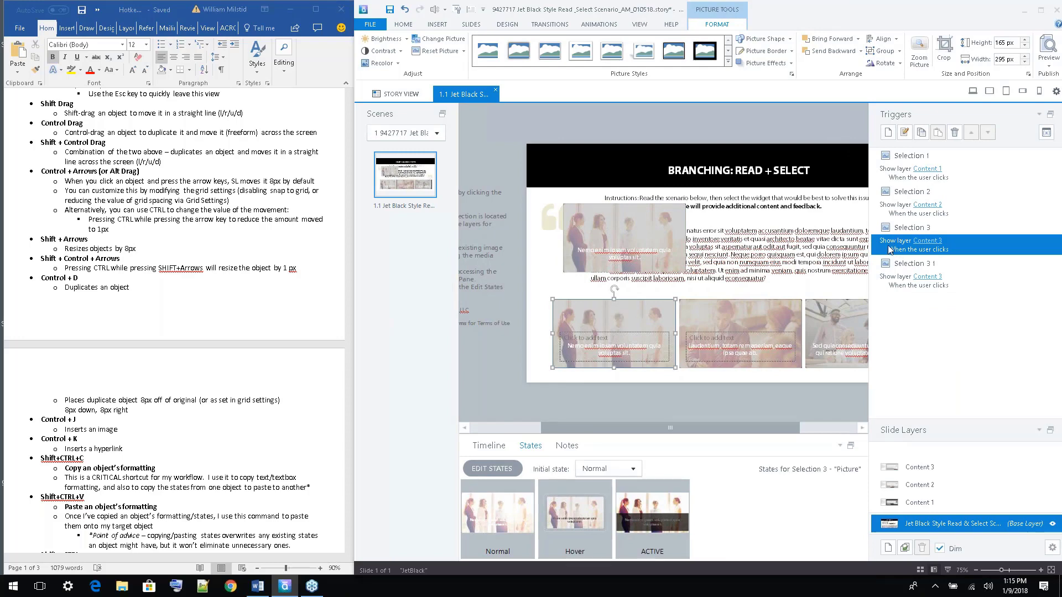
left_click(620, 222)
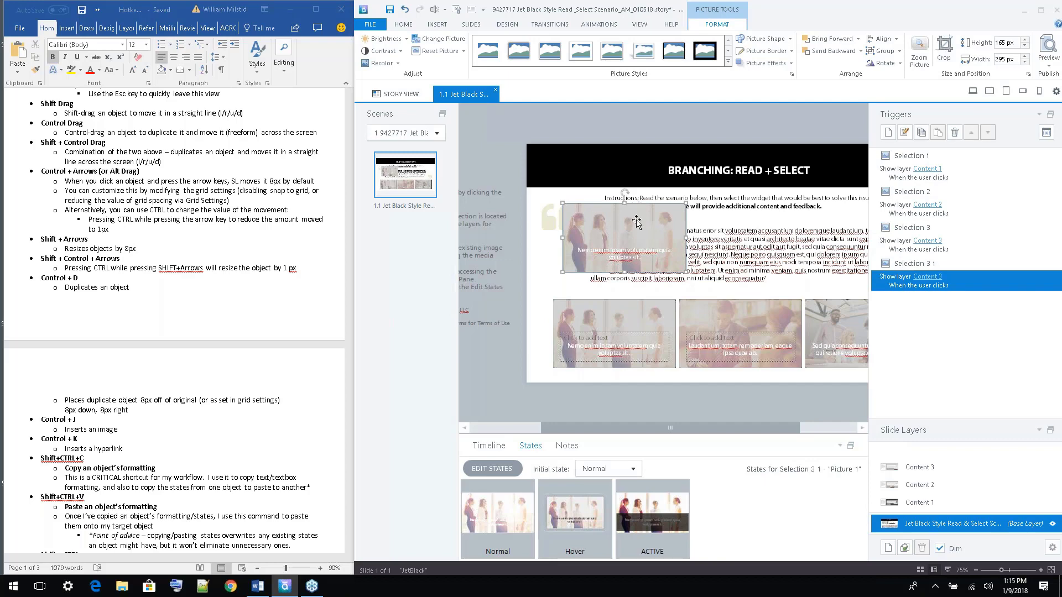
Delete the duplicate picture, collapse the triggers display, and deselect everything
key("ctrl+z")
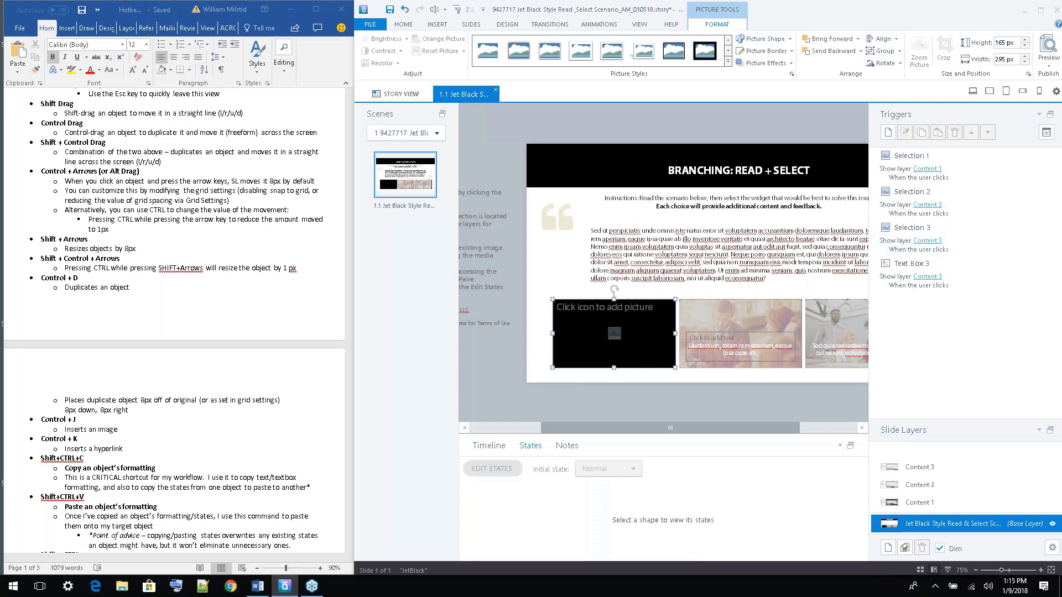
left_click(873, 241)
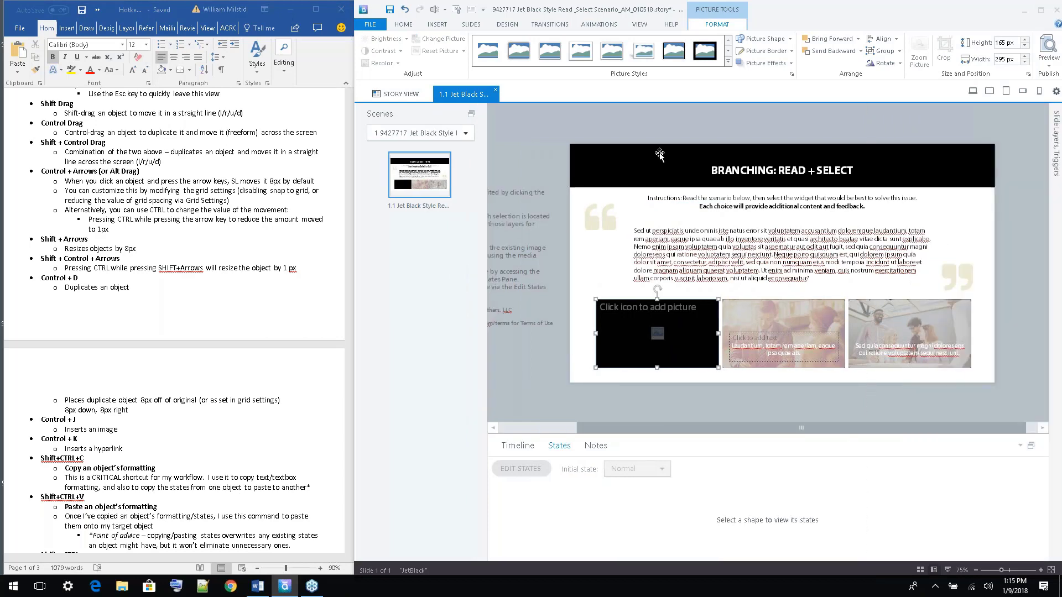
left_click(708, 126)
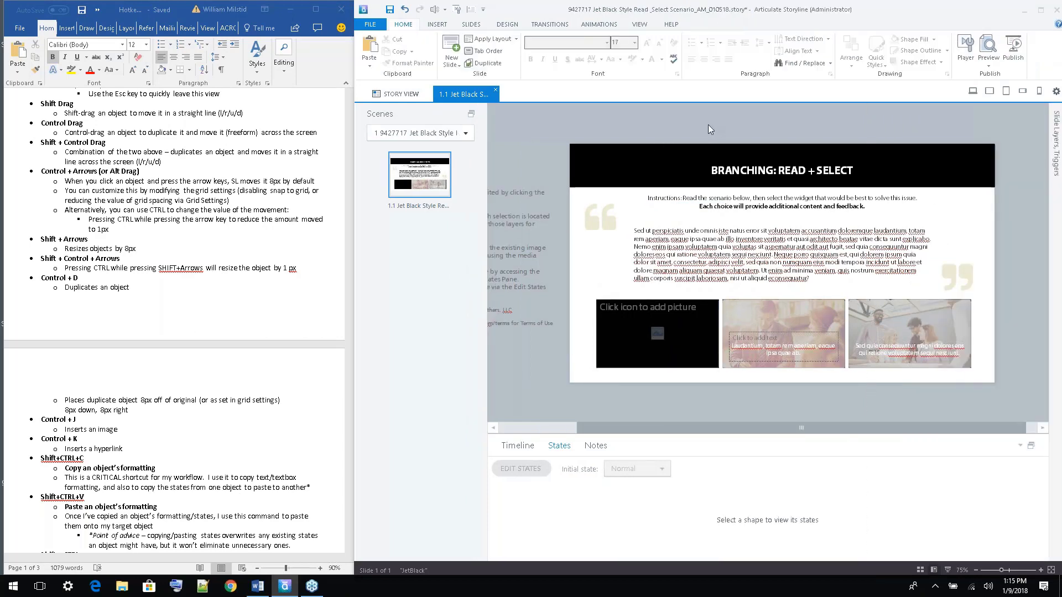
Switch to the Word shortcut list and move on to the Control + Arrows entries
left_click(254, 267)
scroll(254, 268, "down", 2)
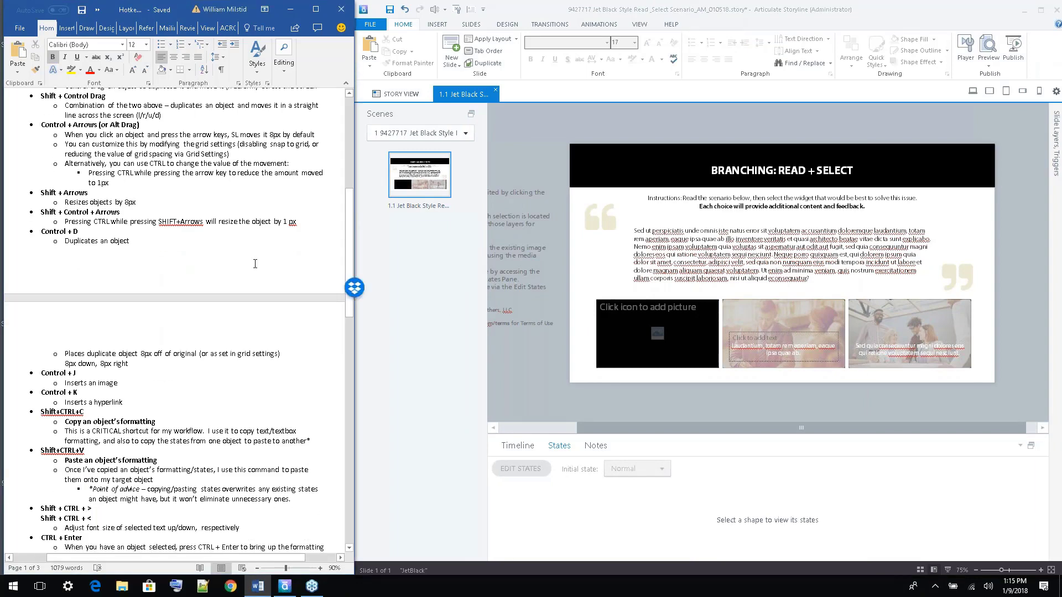
scroll(255, 264, "down", 1)
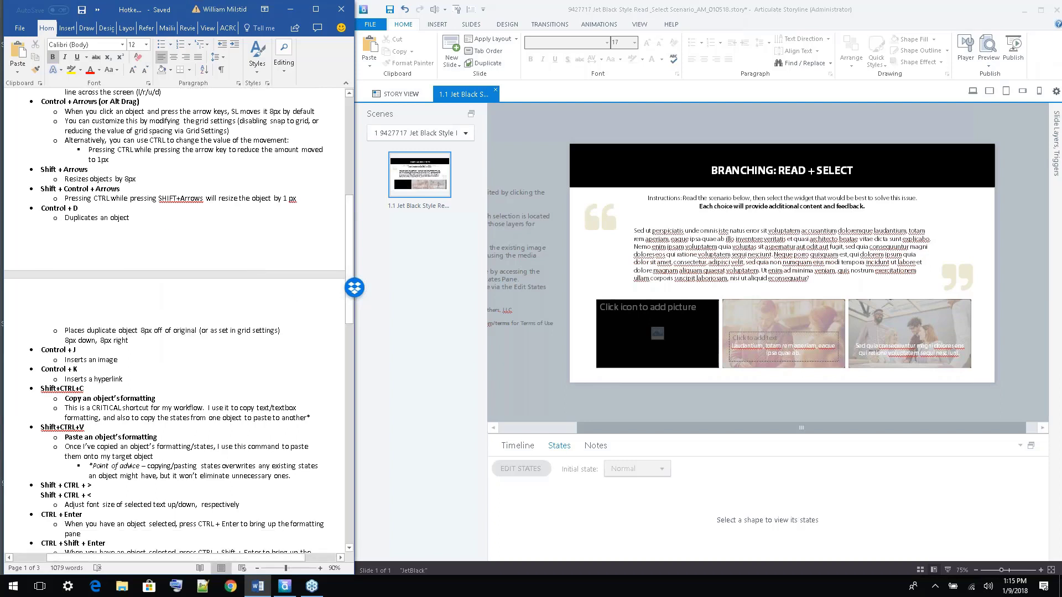
Switch back to Storyline and undo the deletion of the duplicate picture and the duplication itself
left_click(572, 388)
key("ctrl+z")
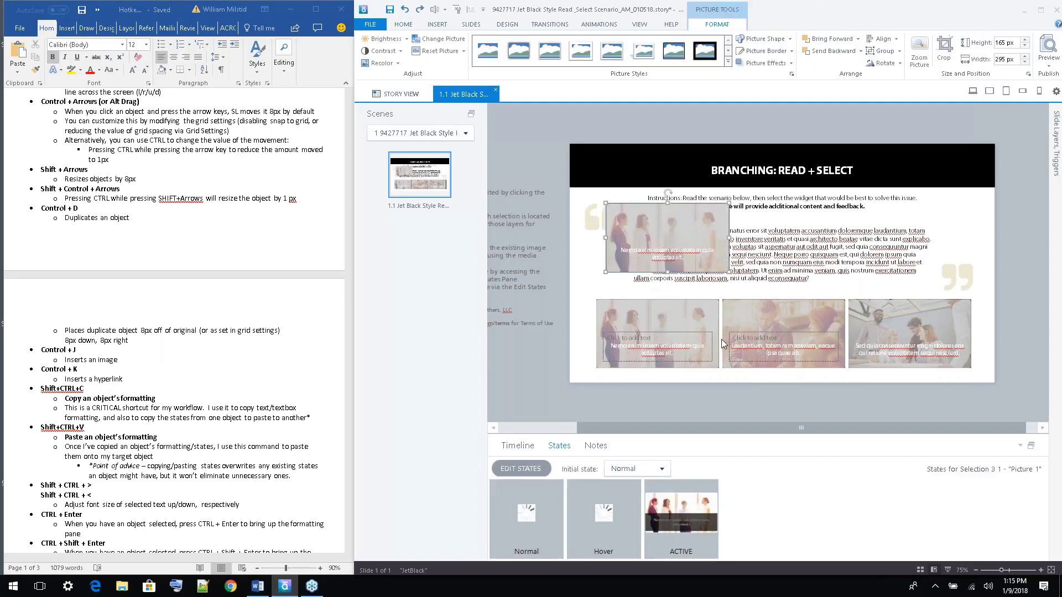
key("ctrl+z")
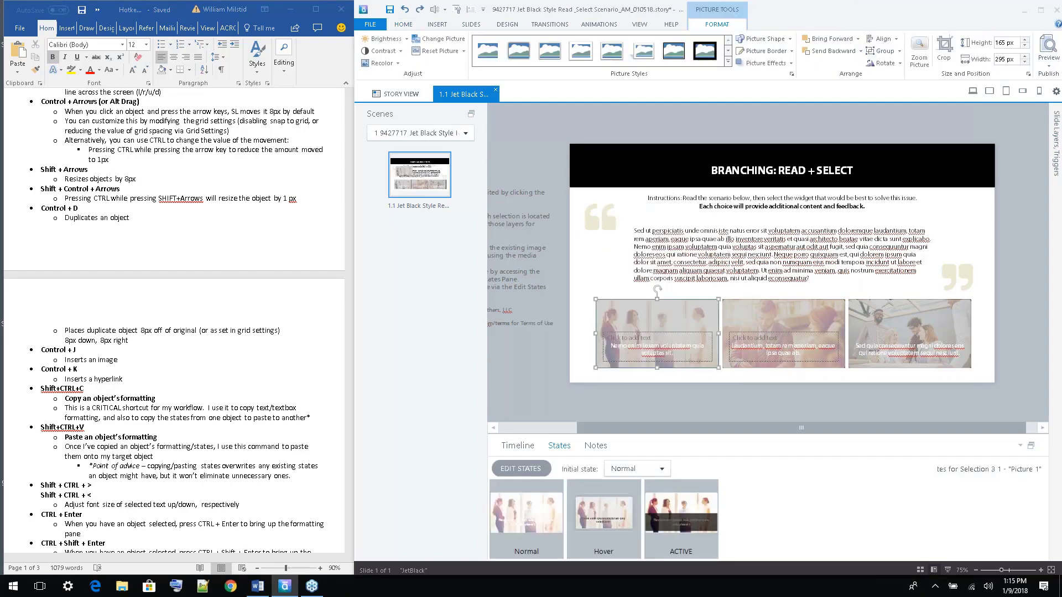
Select the first picture and nudge it upward in grid-sized steps over the body text
left_click(632, 331)
key("Up")
key("Up")
key("Up")
key("Up")
key("Up")
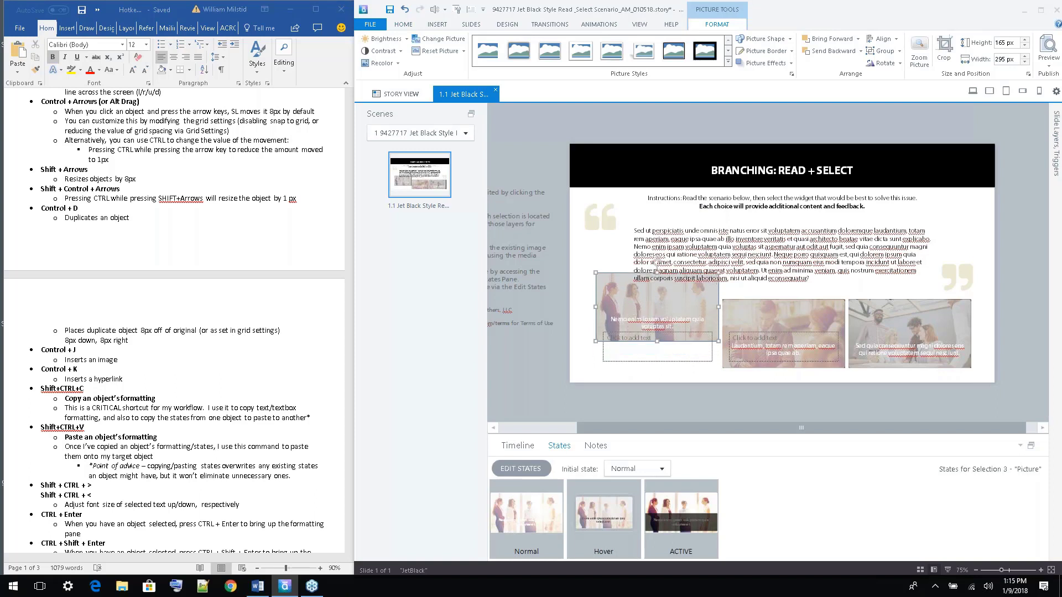
Nudge the first picture back down close to its row and a little to the left
key("Down")
key("Down")
key("Down")
key("Down")
key("Down")
key("Down")
key("Left")
key("Left")
key("Left")
key("Left")
key("Left")
key("Left")
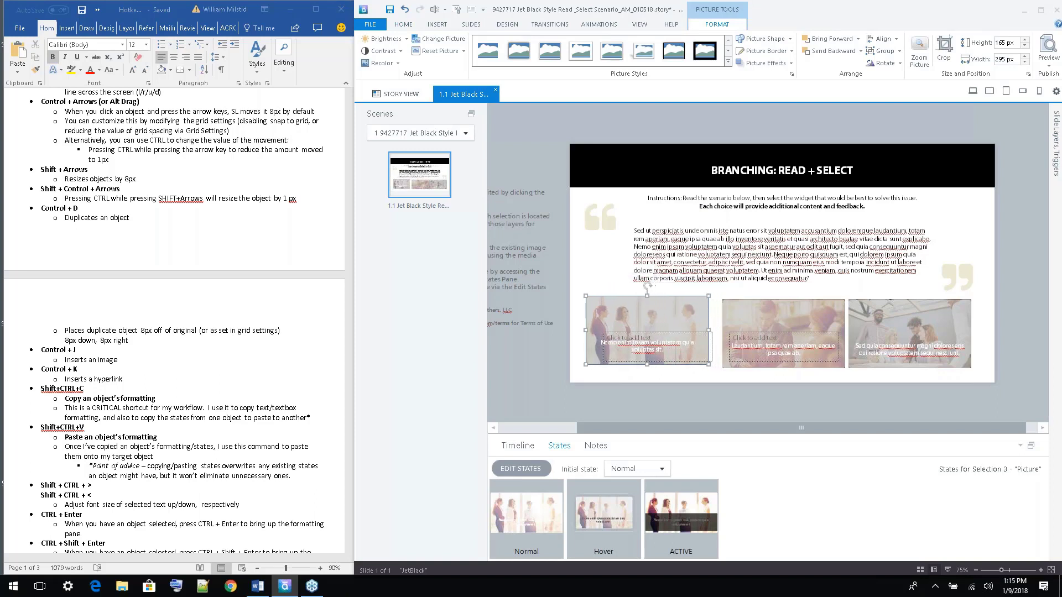
Nudge the first picture up again, and return it down and right to its original place in the row
key("Right")
key("Right")
key("Up")
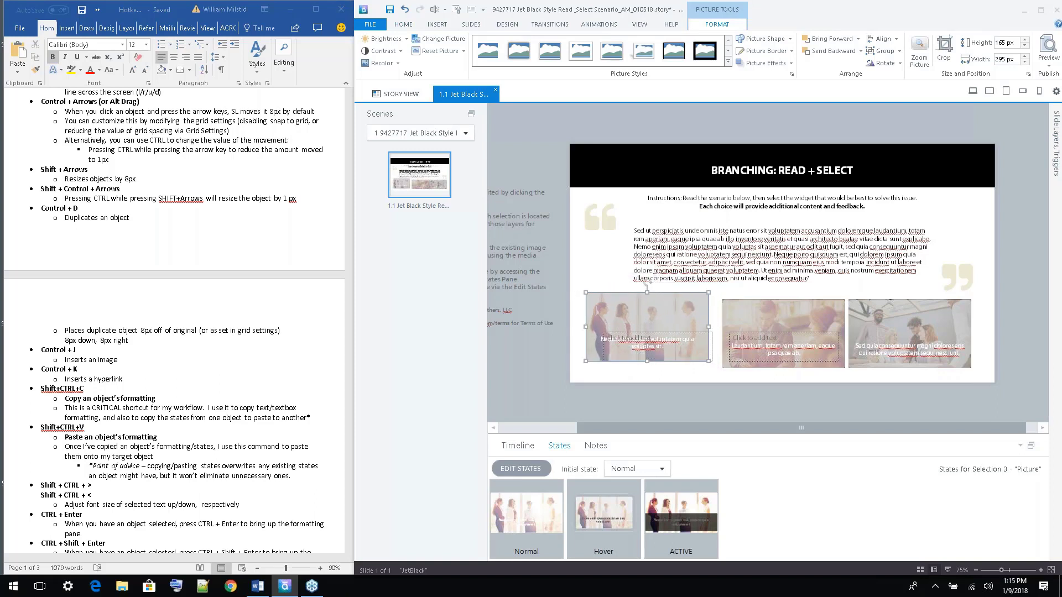
key("Up")
key("Up")
key("Up")
key("Up")
key("Up")
key("Down")
key("Down")
key("Down")
key("Down")
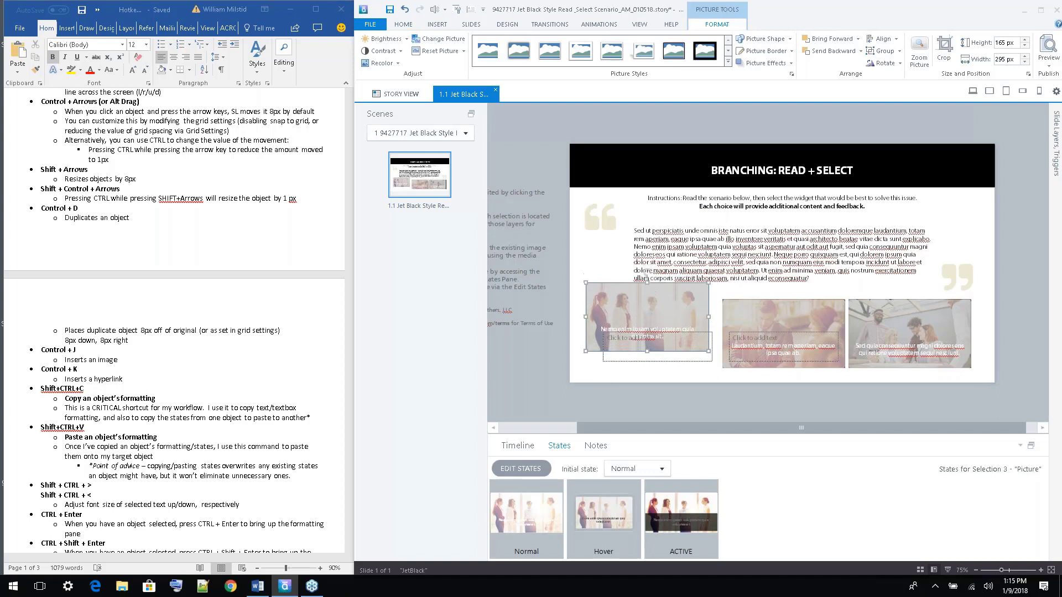
key("Down")
key("Down")
key("Down")
key("Right")
key("Right")
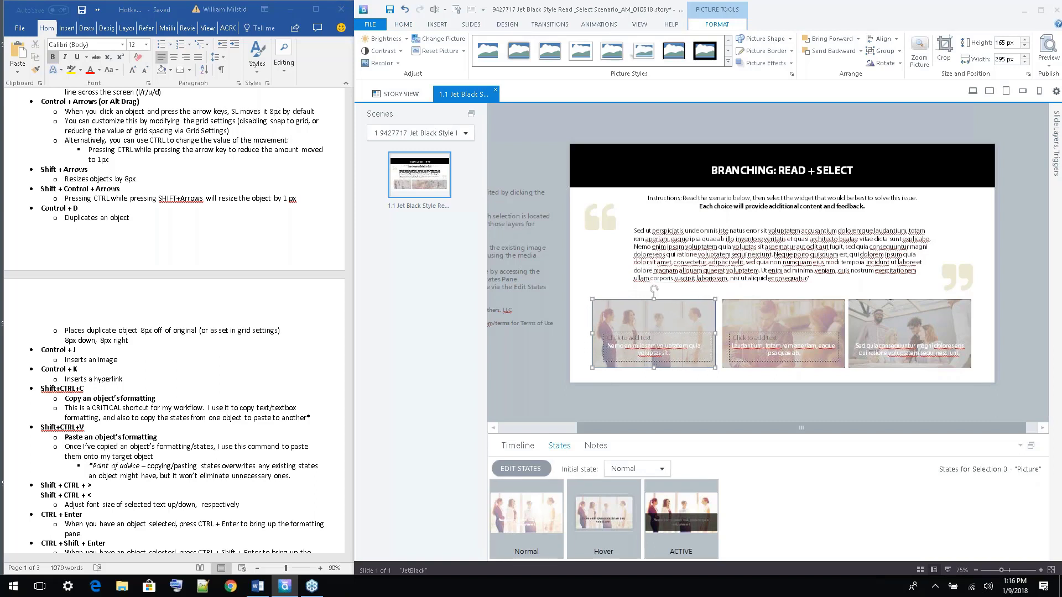
key("Down")
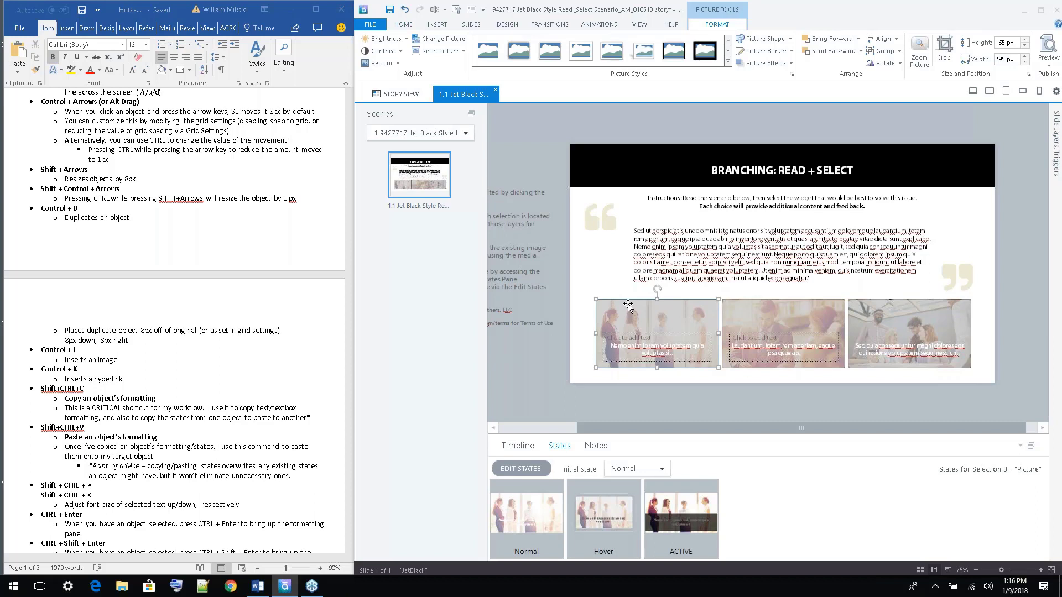
Nudge the first picture up two grid steps, left and right once, and back down to its row
key("Up")
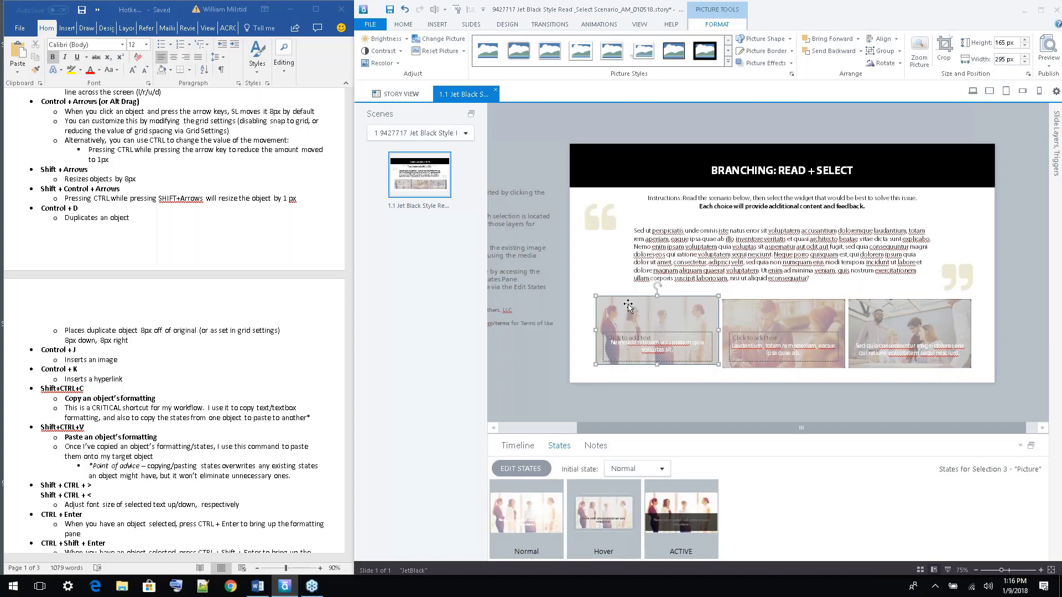
key("Up")
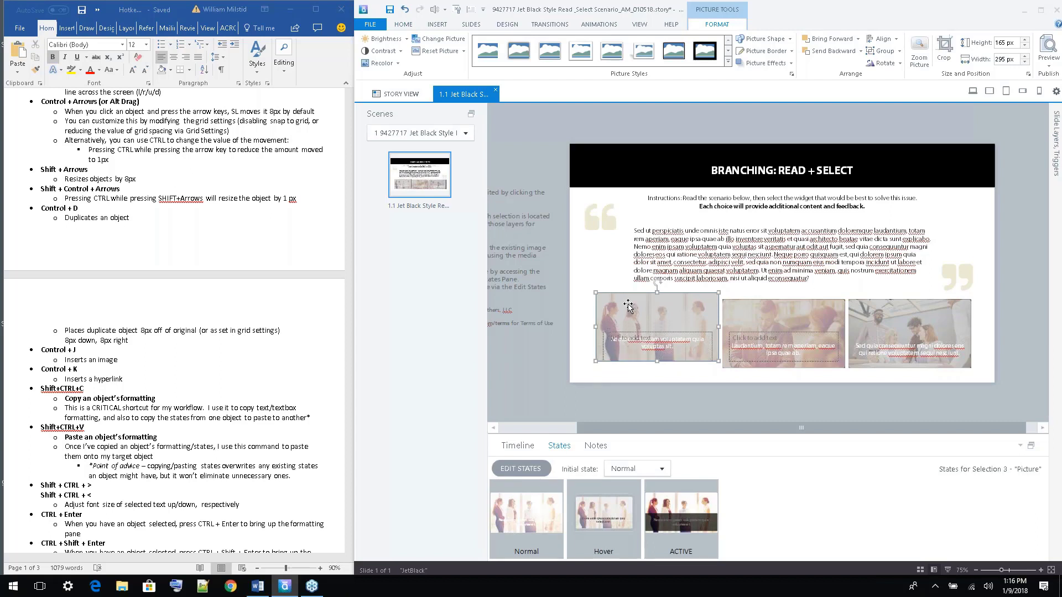
key("Left")
key("Right")
key("Down")
key("Down")
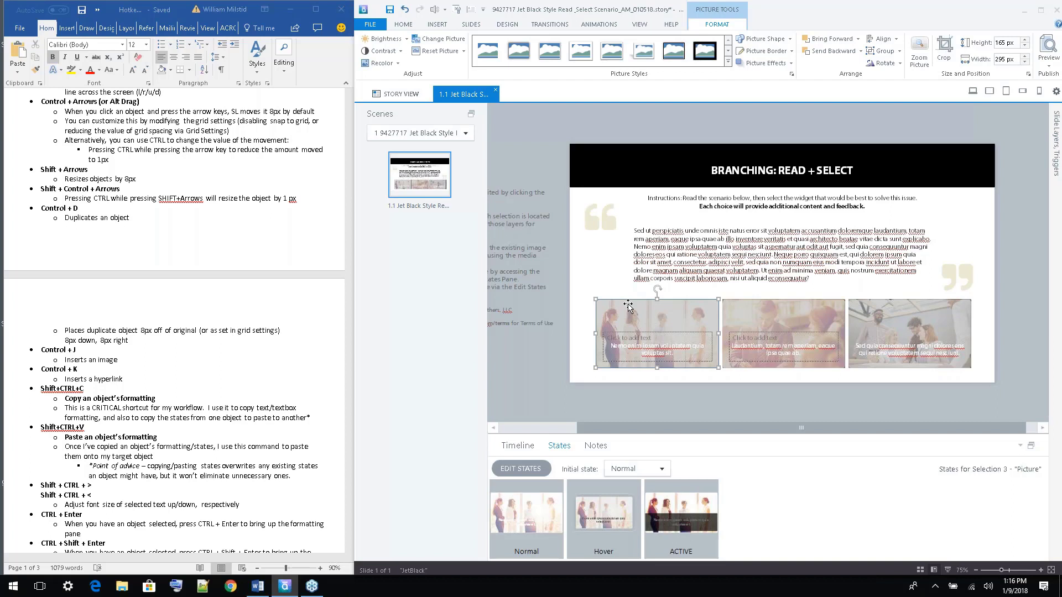
Lower the grid spacing by a few pixels in the Grid and Guides settings and apply it
left_click(639, 24)
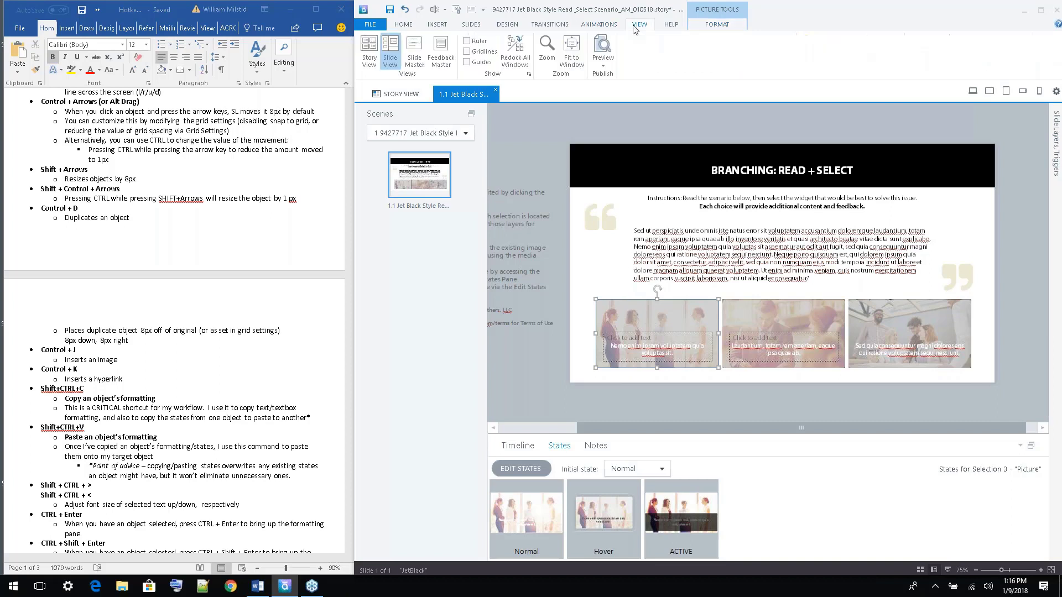
left_click(529, 75)
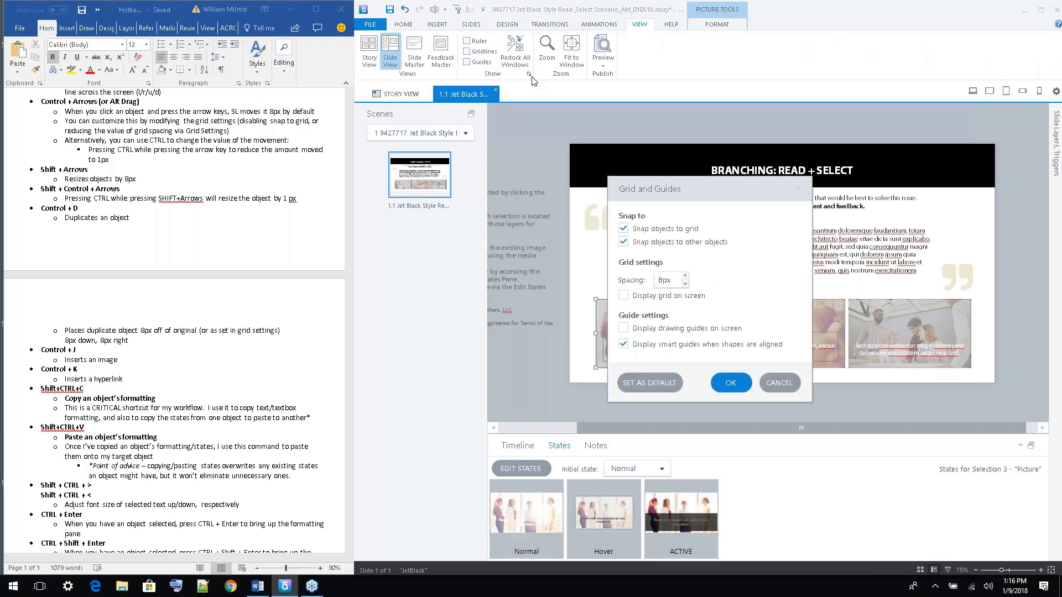
left_click_drag(728, 192, 530, 143)
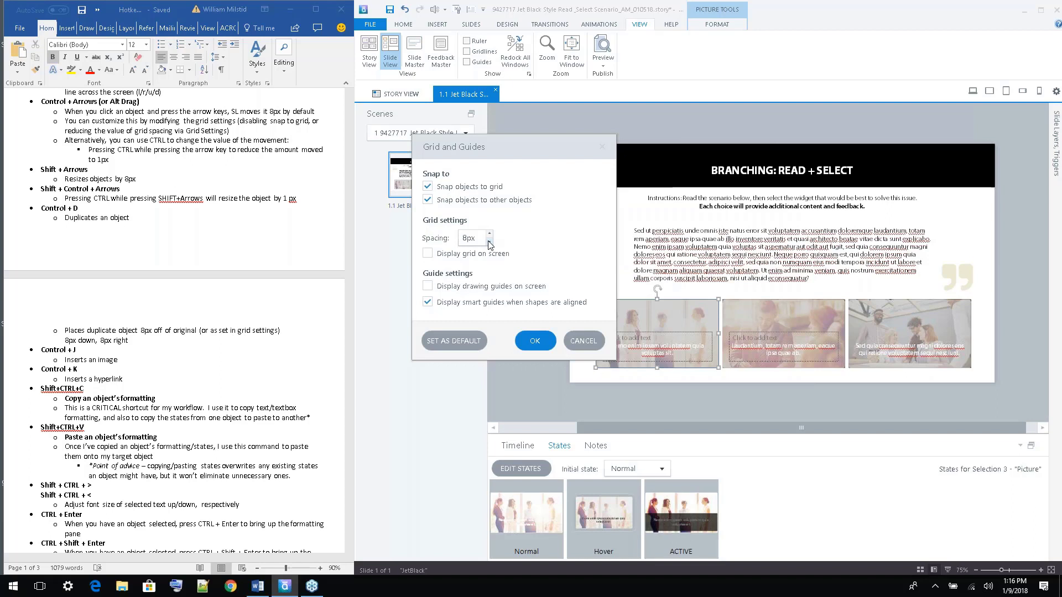
left_click(488, 242)
left_click(489, 241)
left_click(489, 241)
left_click(532, 342)
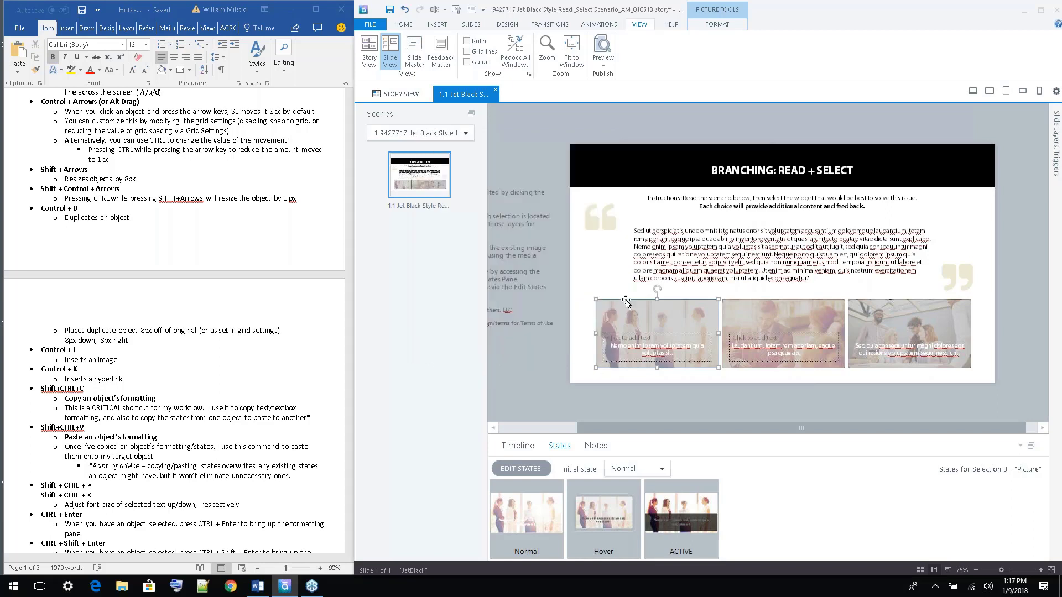
Try nudging the first picture two grid steps up and two left with the reduced spacing, and undo these moves
key("Up")
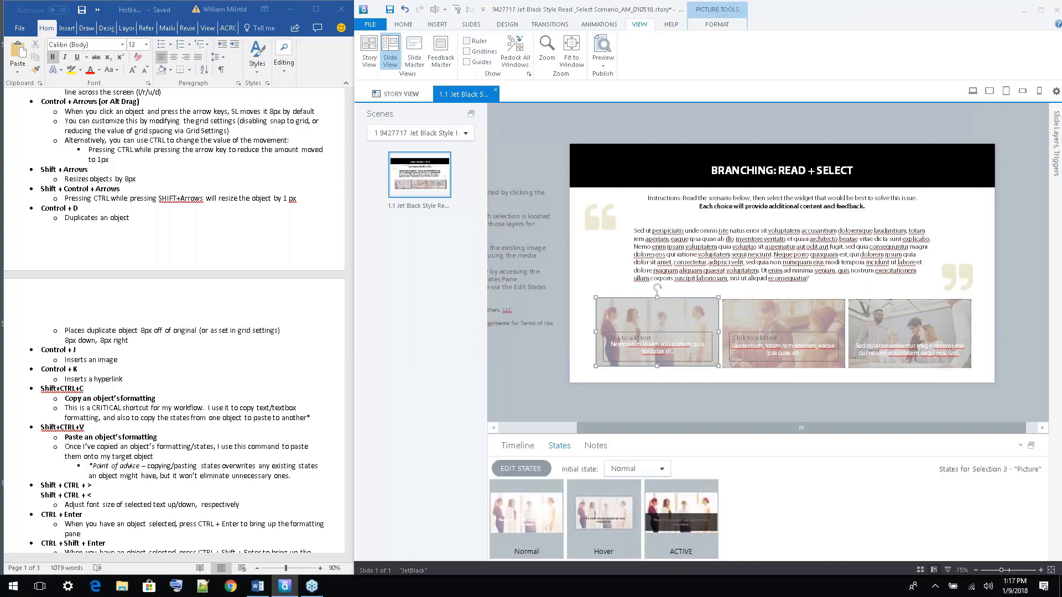
key("Up")
key("Left")
key("Left")
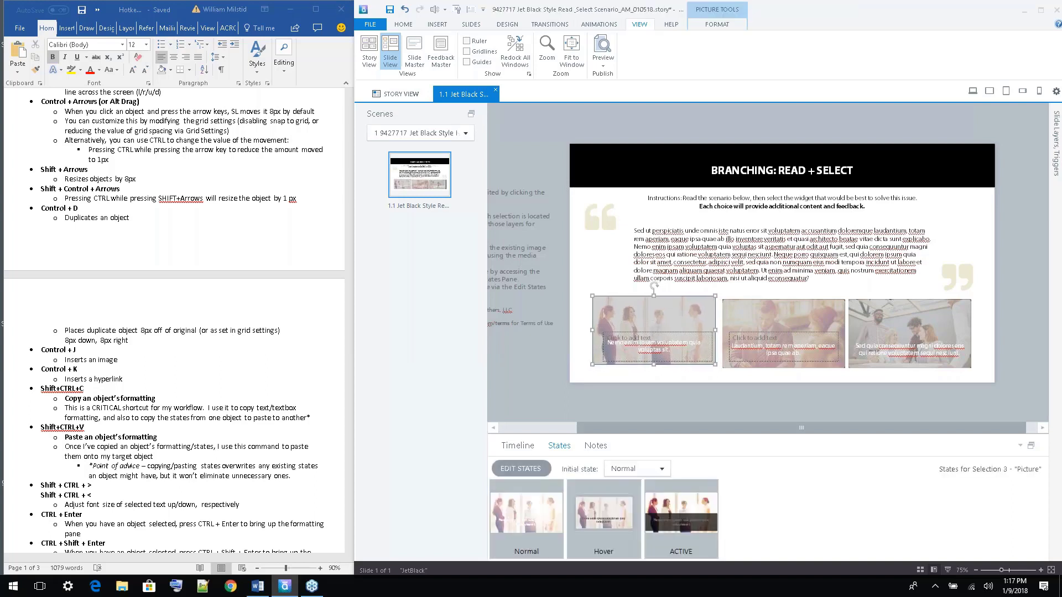
key("ctrl+z")
key("ctrl+z")
key("ctrl+z")
key("ctrl+z")
Shift the first picture slightly to the right through the position values in its Size and Position settings
right_click(619, 314)
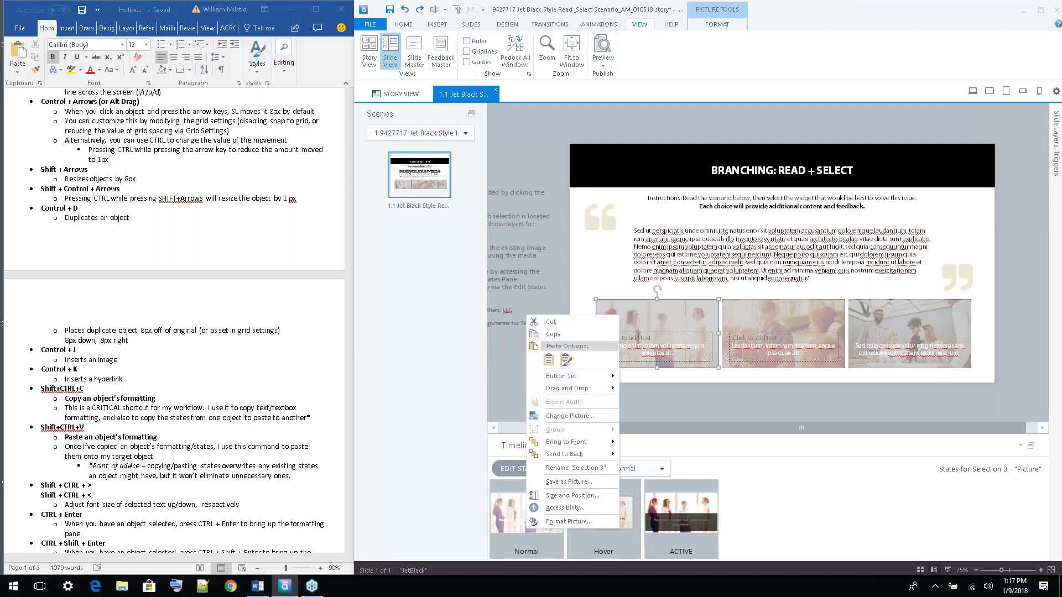
left_click(619, 294)
left_click(608, 280)
left_click(611, 328)
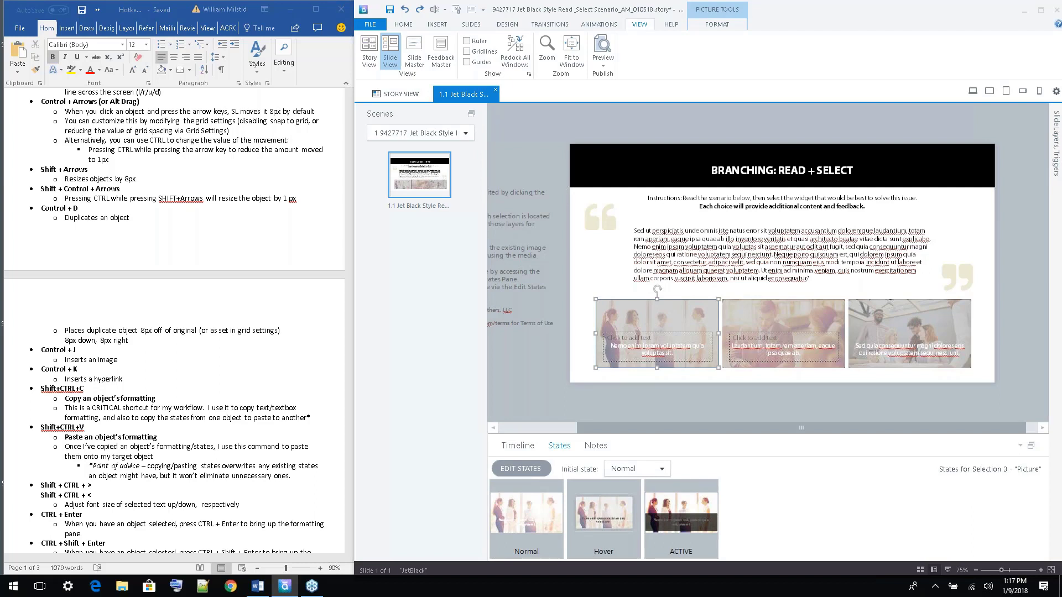
right_click(626, 316)
left_click(606, 497)
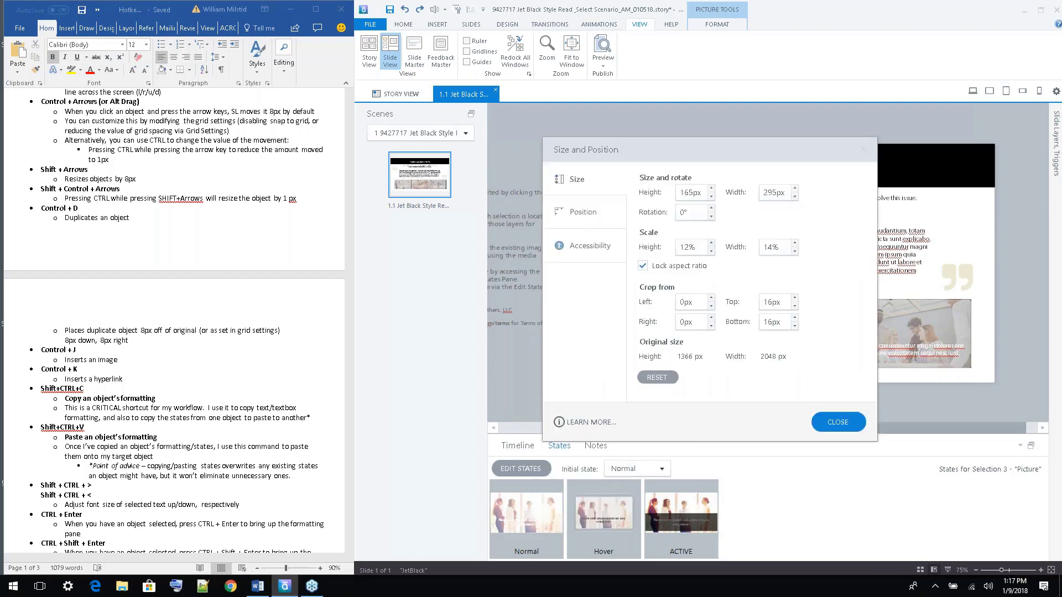
left_click_drag(691, 150, 239, 96)
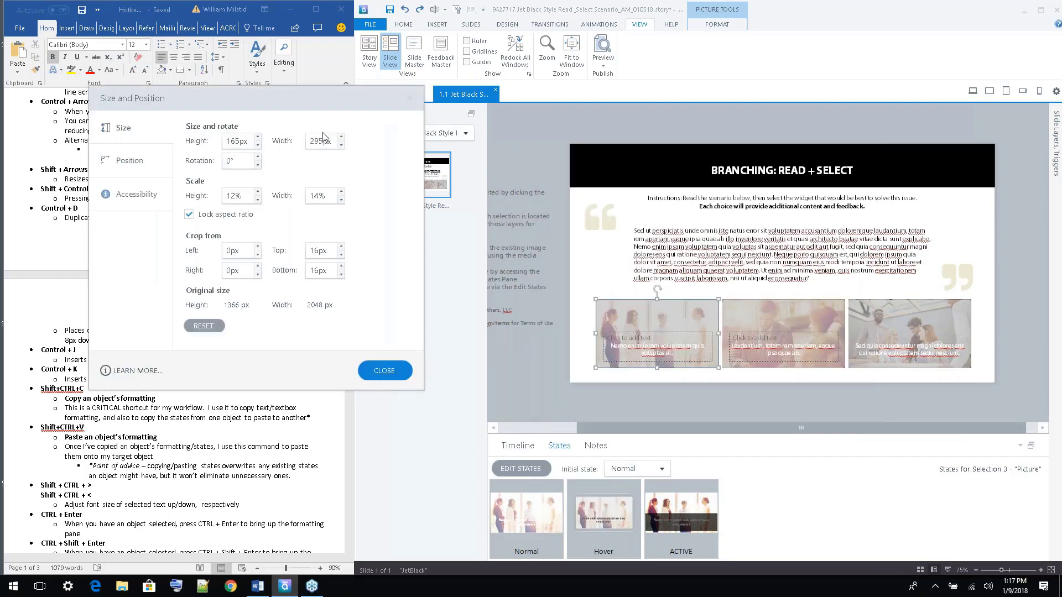
left_click(141, 160)
left_click(264, 138)
left_click(402, 372)
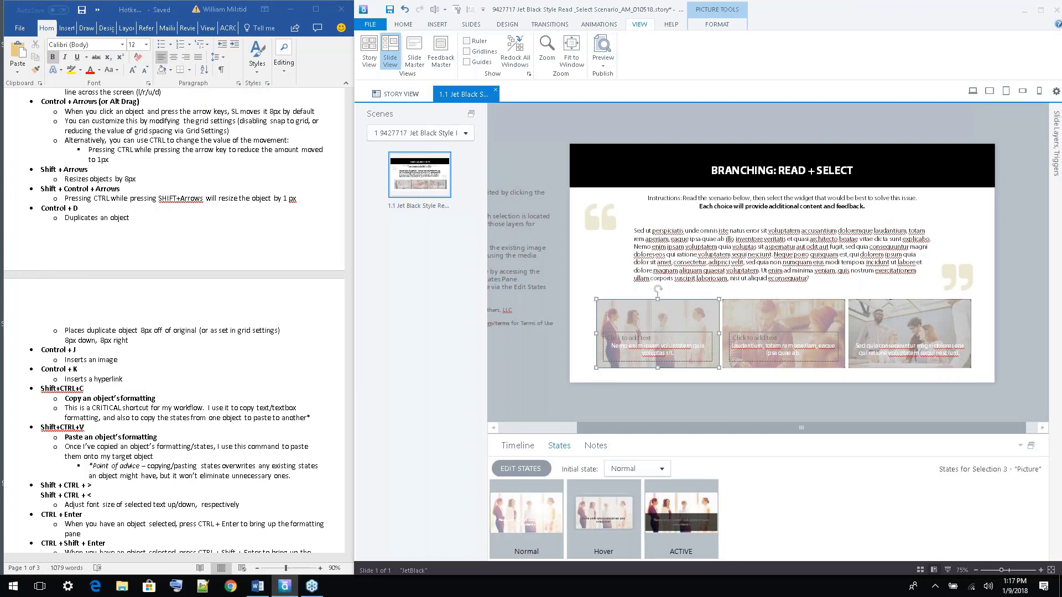
Nudge the first picture several 1 px steps to the left, with one step back to the right near the start
key("ctrl+Left")
key("ctrl+Right")
key("ctrl+Left")
key("ctrl+Left")
key("ctrl+Left")
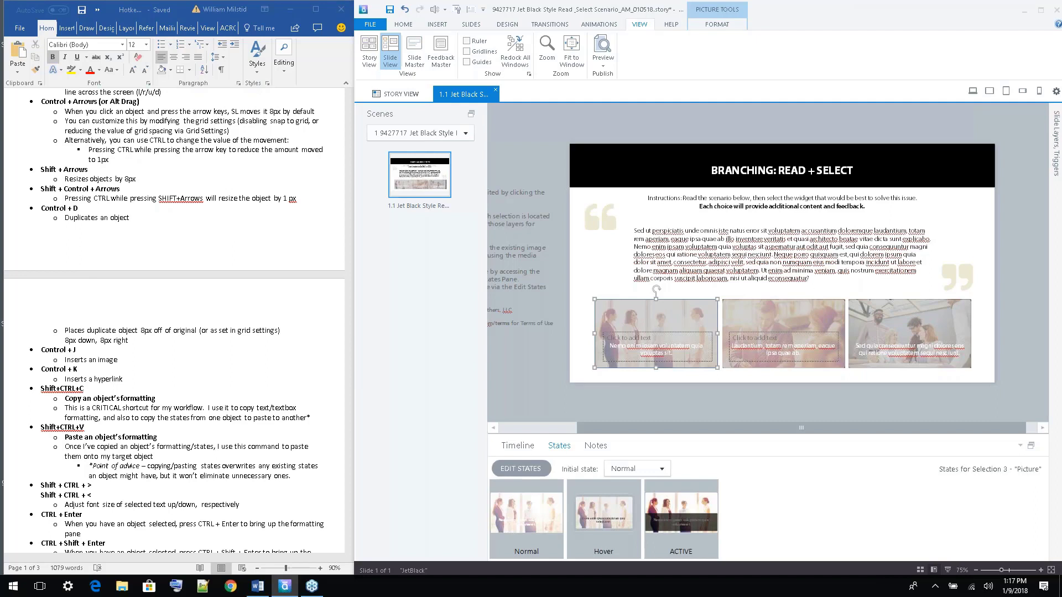
key("ctrl+Left")
key("ctrl+Left")
key("ctrl+Left")
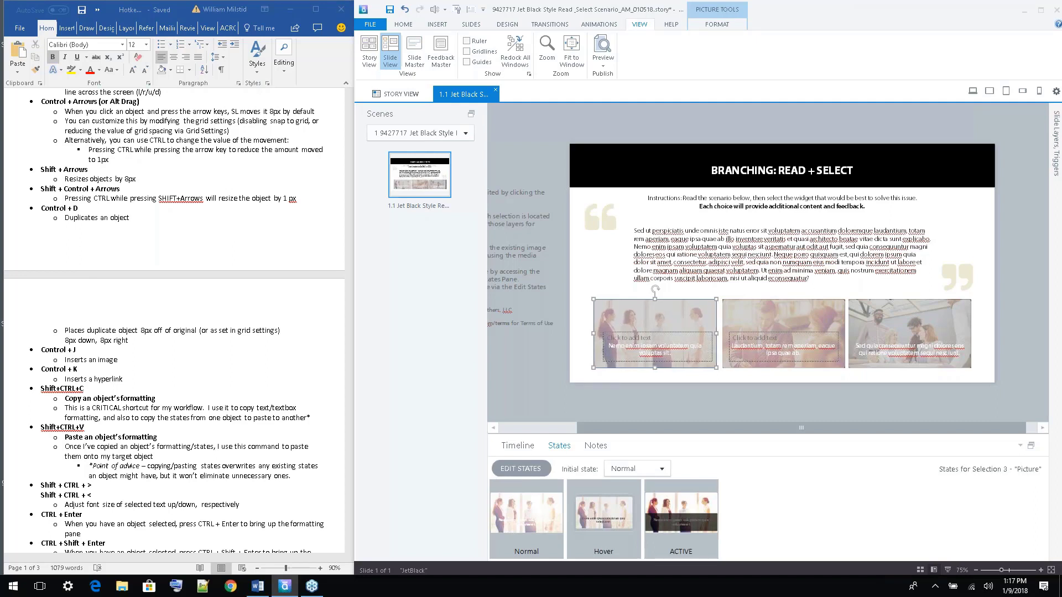
key("ctrl+Left")
key("ctrl+Left")
Nudge the first picture up in four 1 px steps and deselect it
key("ctrl+Up")
key("ctrl+Up")
key("ctrl+Up")
key("ctrl+Up")
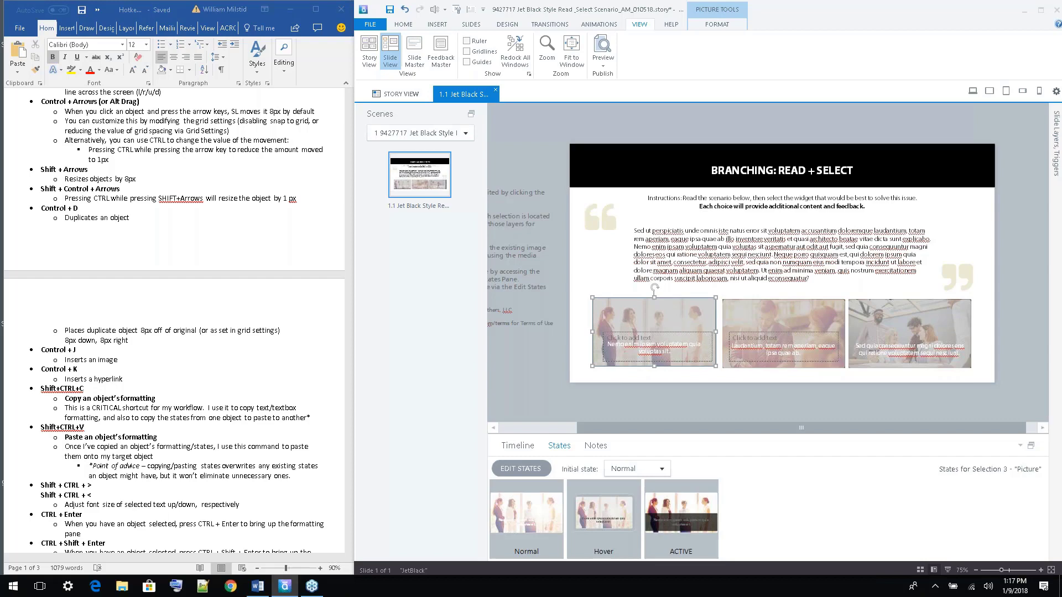
left_click(555, 365)
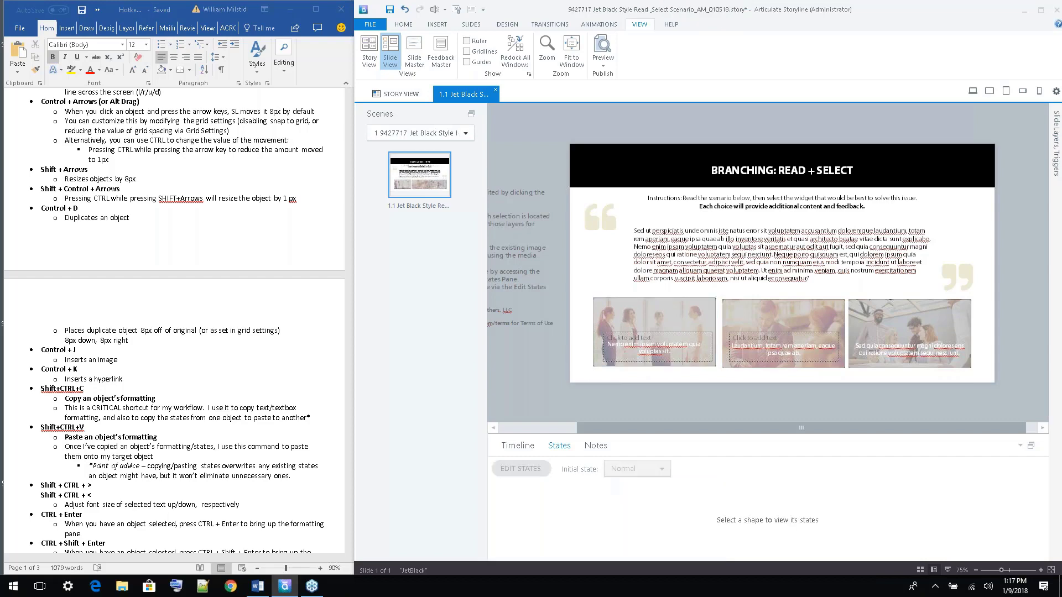
Show the drawing guides and move a horizontal guide to the top edge of the second picture for comparing alignment
scroll(718, 317, "up", 5)
scroll(691, 301, "up", 3)
scroll(692, 301, "down", 3)
scroll(743, 437, "left", 1)
scroll(743, 437, "left", 3)
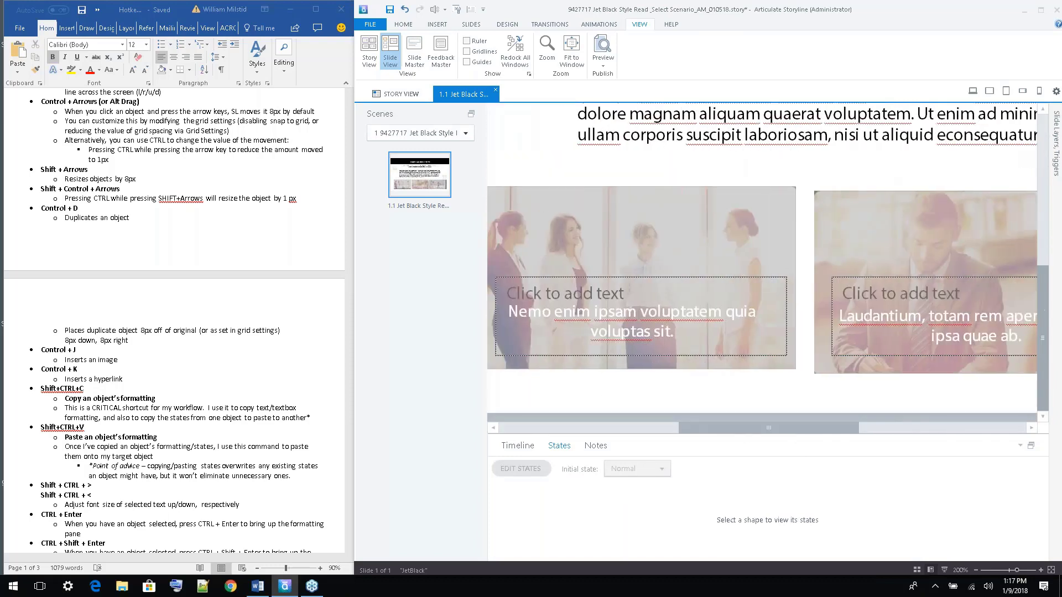
left_click(481, 61)
left_click_drag(545, 118, 559, 192)
Select all three pictures in the row and align them to each other with Align Bottom
left_click(775, 209)
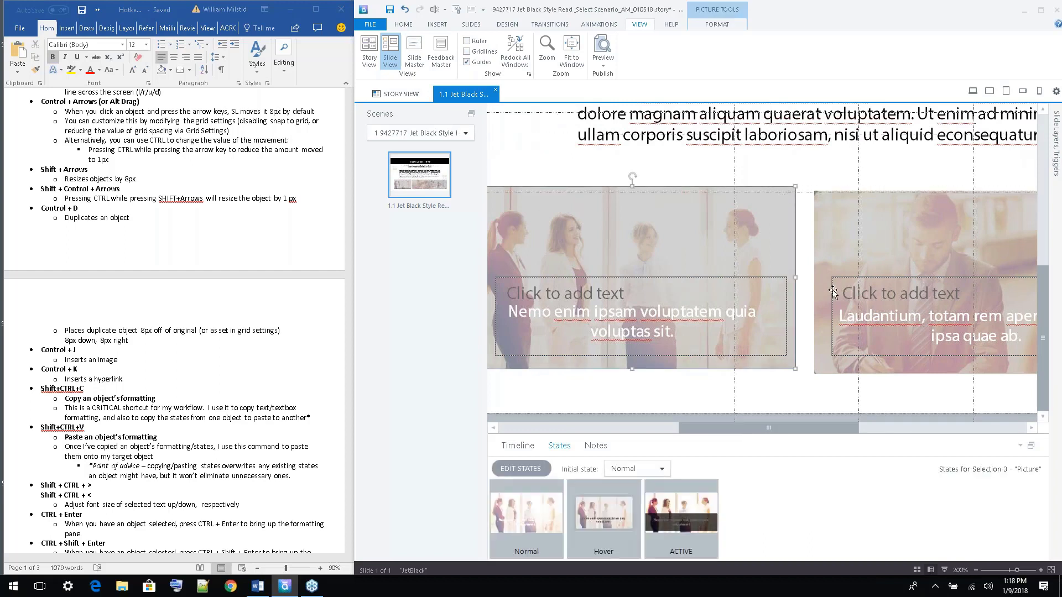
left_click(855, 233, "shift")
left_click_drag(794, 427, 907, 427)
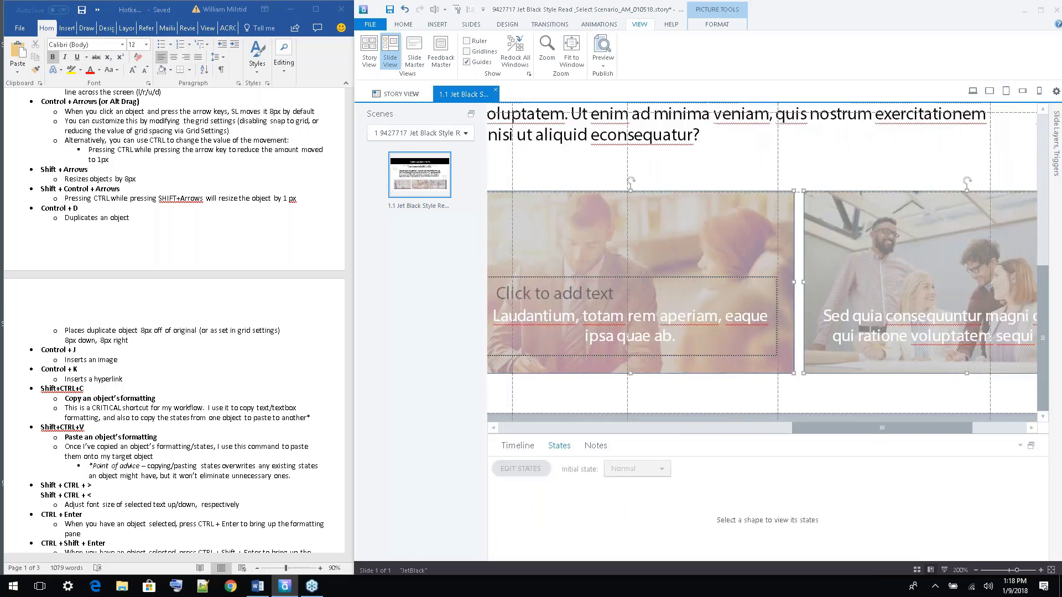
left_click(717, 24)
left_click(879, 39)
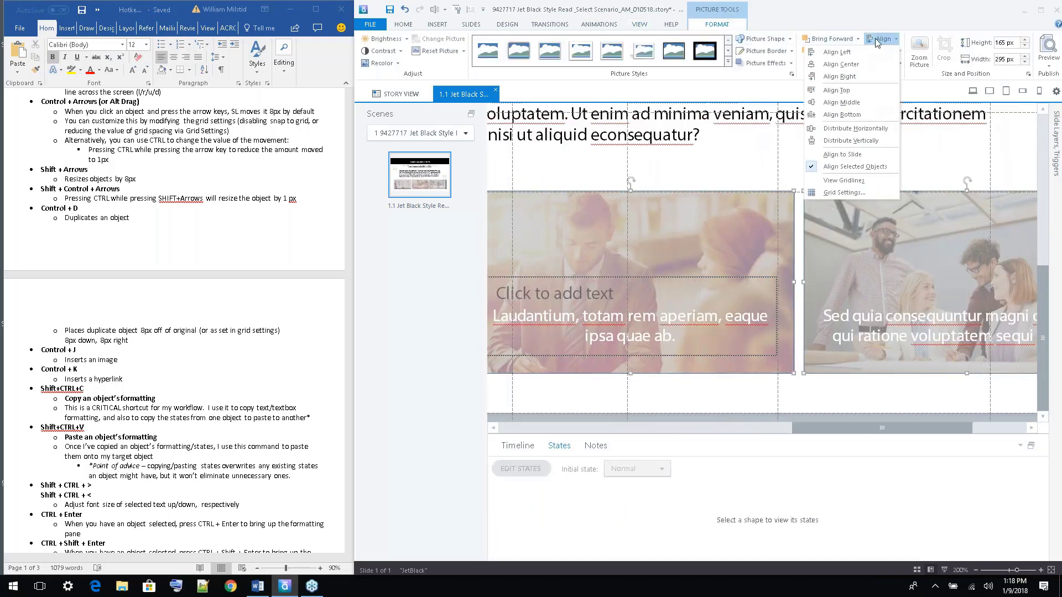
left_click(863, 113)
Nudge the three selected pictures up together in two 1 px steps
left_click_drag(825, 428, 711, 426)
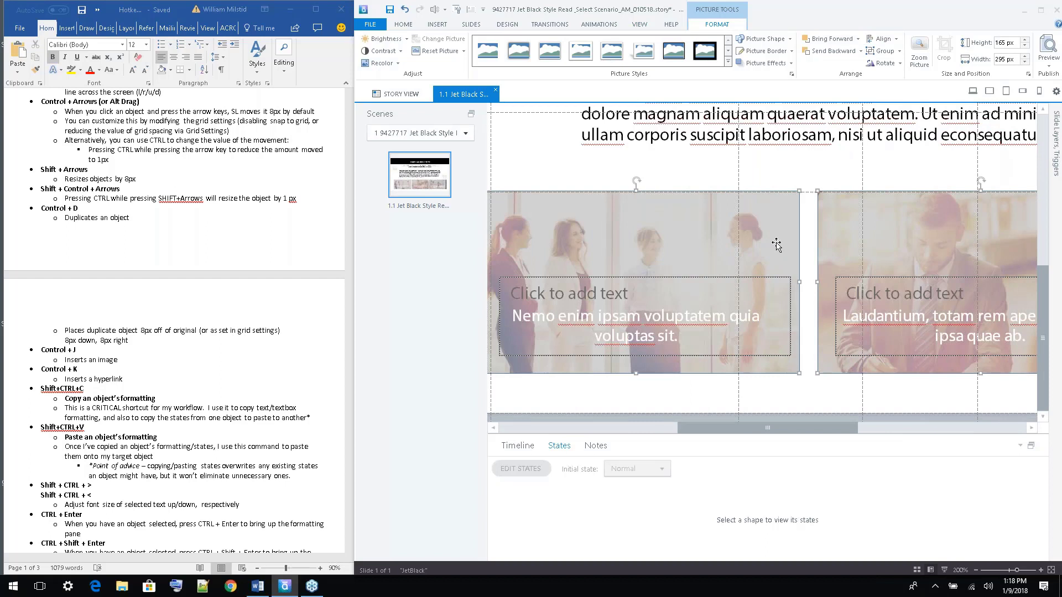
key("ctrl+Up")
key("ctrl+Up")
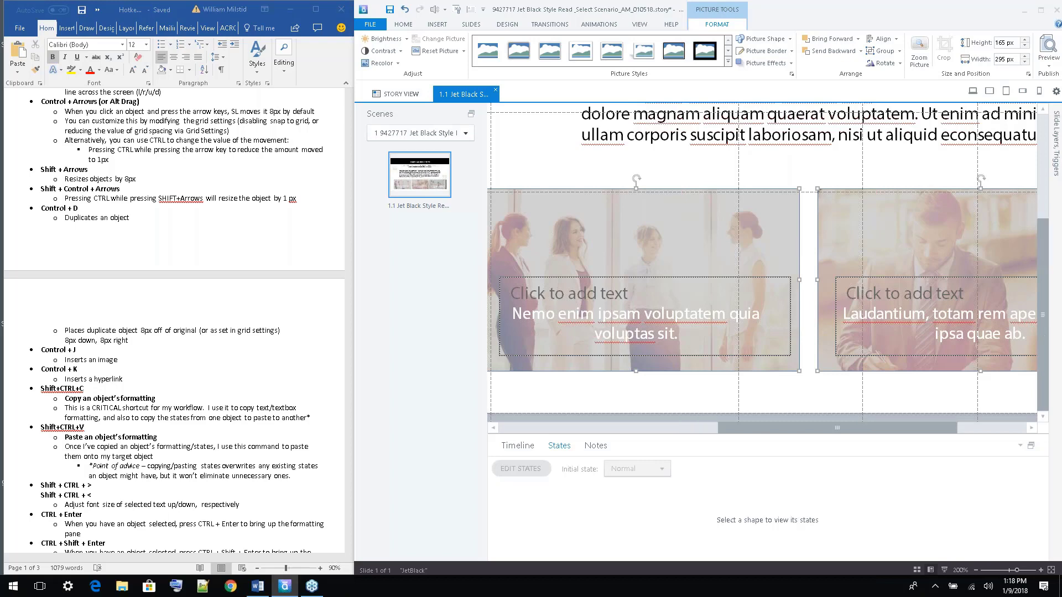
Select only the first picture and set the grid spacing back to 8 px in the Grid and Guides settings
scroll(762, 263, "down", 1)
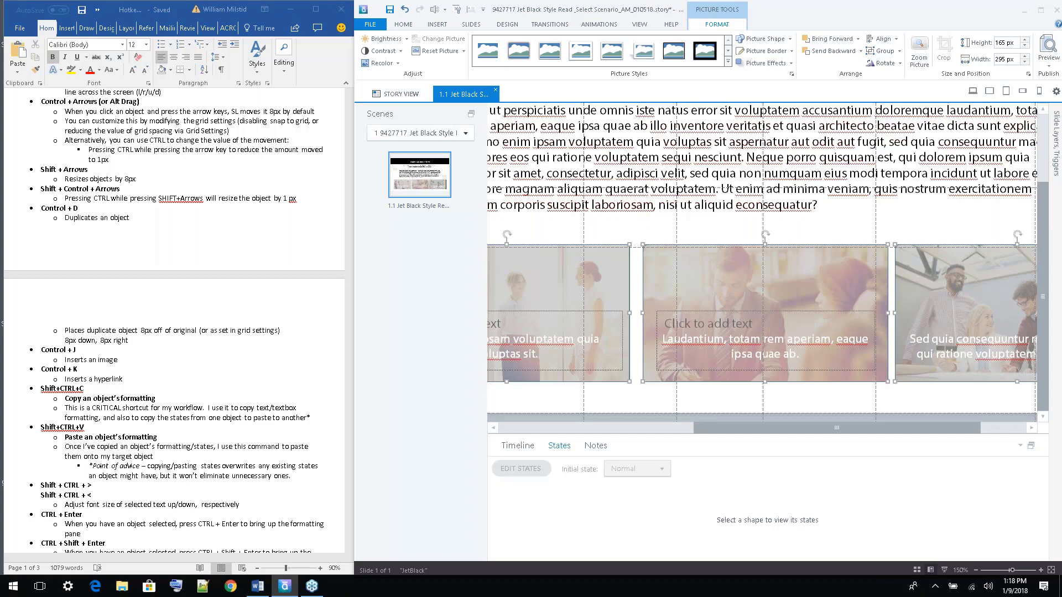
scroll(679, 326, "down", 3)
left_click(679, 326)
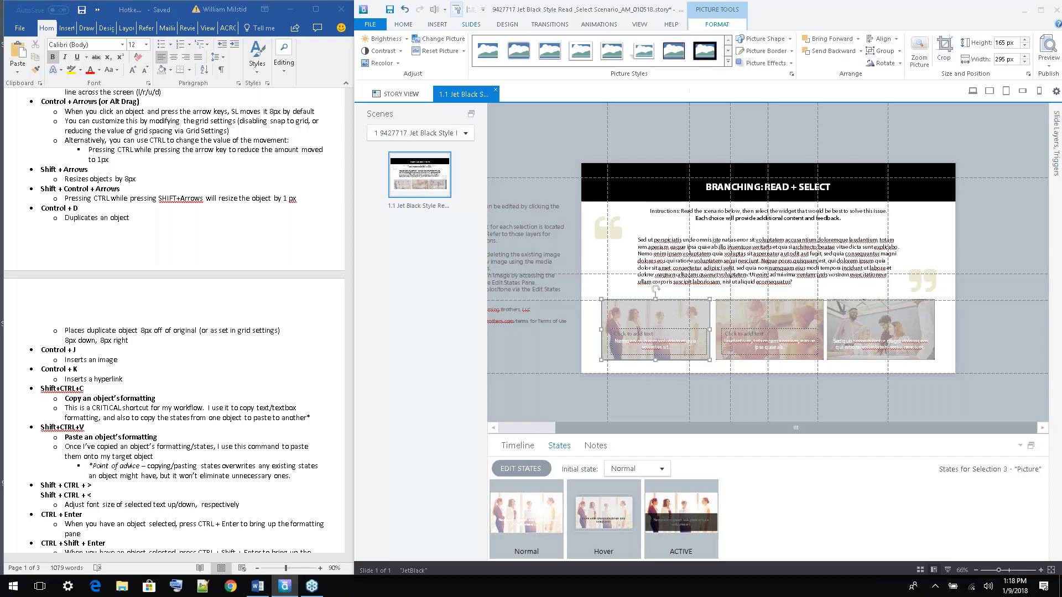
left_click(636, 25)
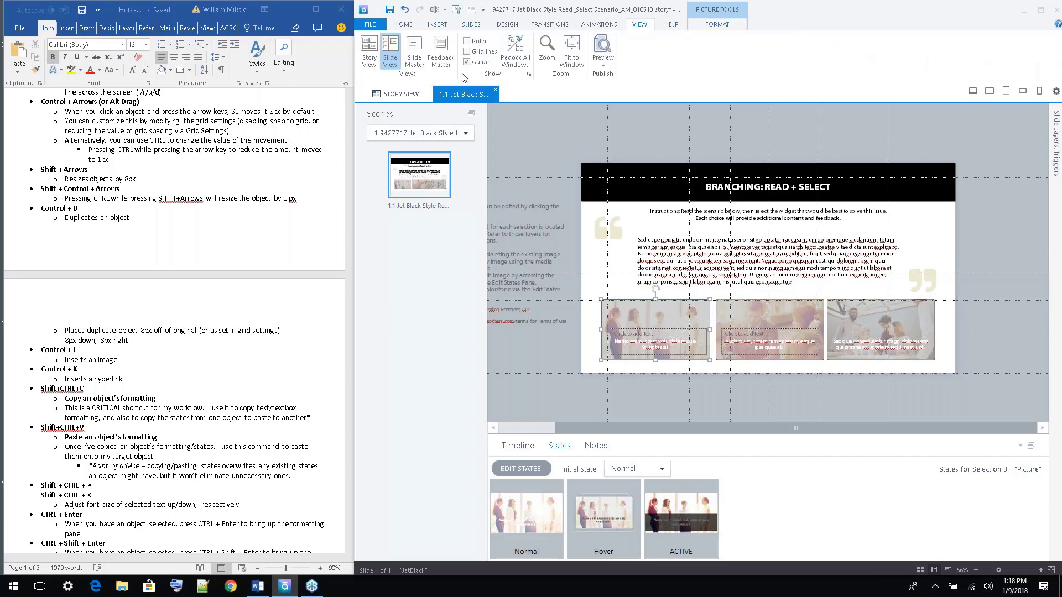
left_click(528, 73)
left_click(685, 276)
left_click(685, 275)
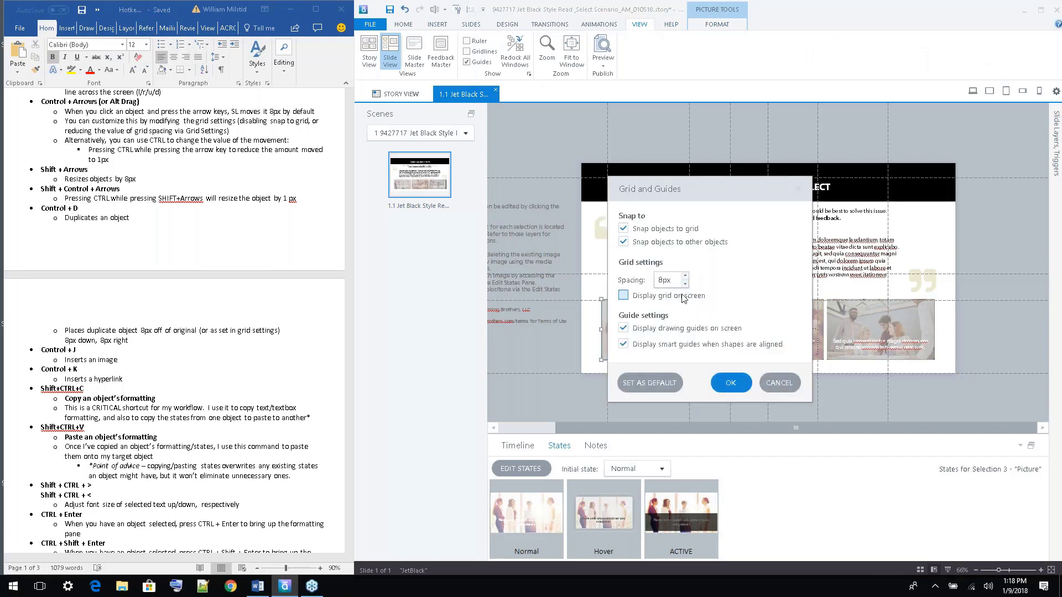
left_click(711, 383)
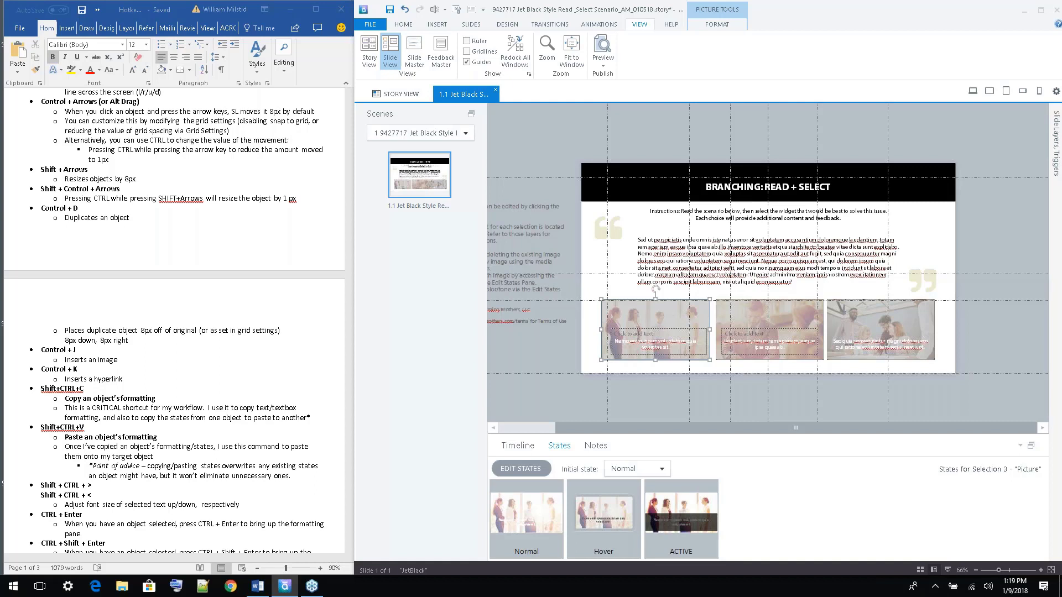
Reduce the first picture's width in three 8 px steps
key("shift+Left")
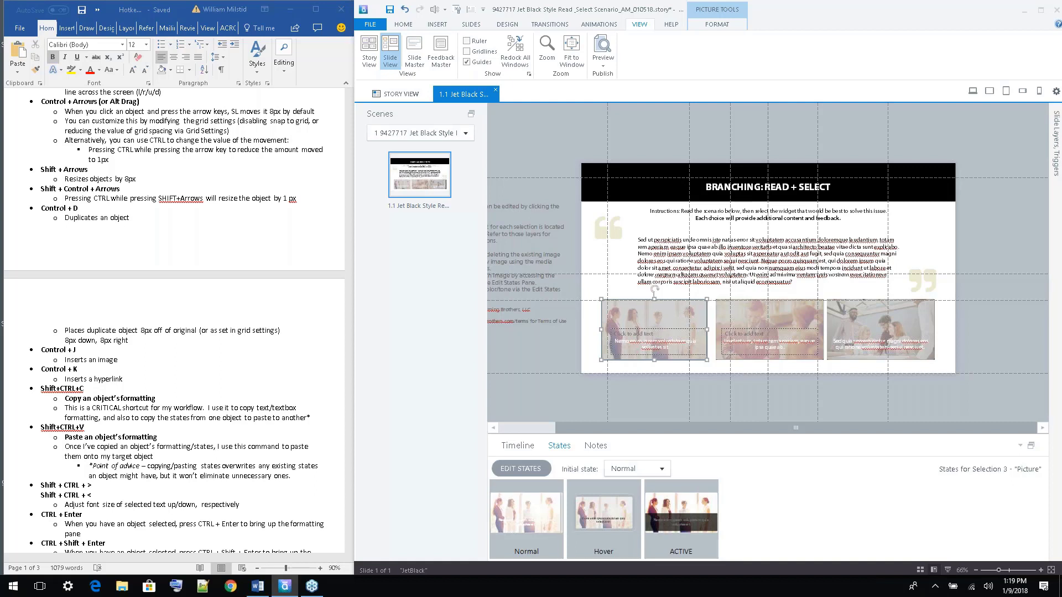
key("shift+Left")
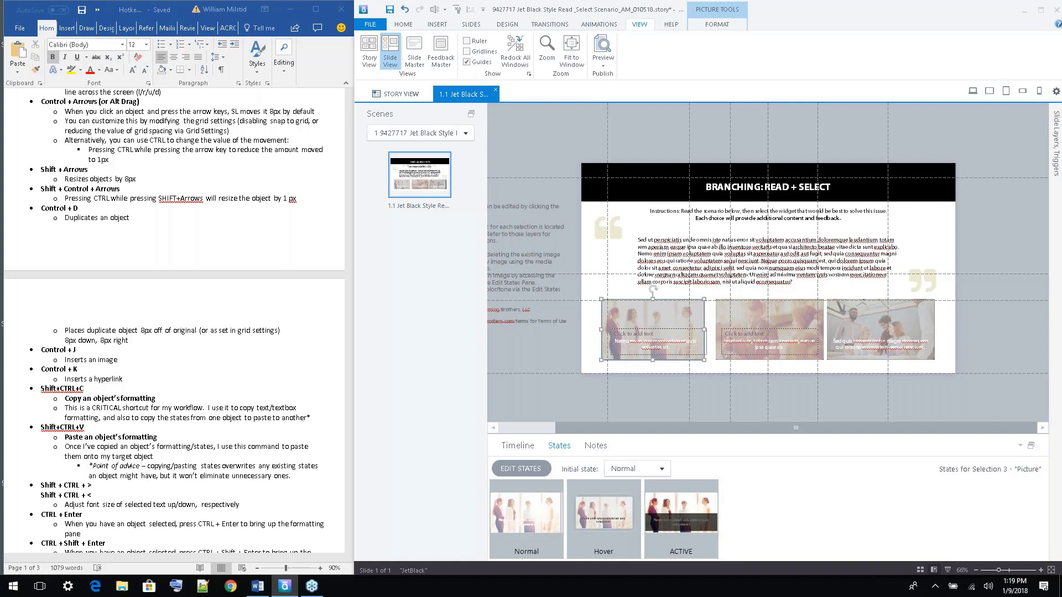
key("shift+Left")
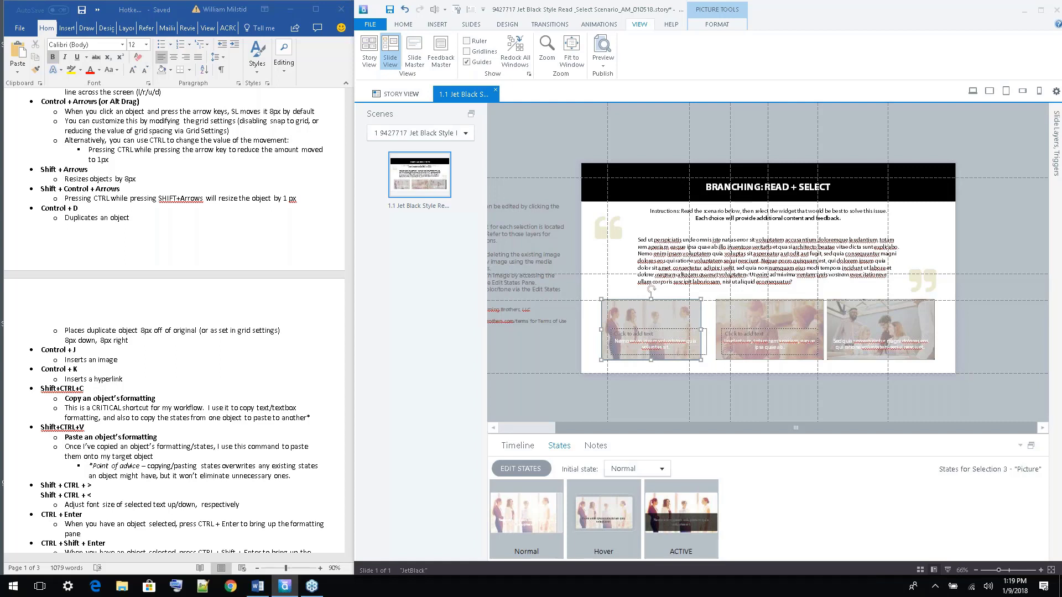
Increase the first picture's height in 8 px steps and reduce it back again, repeating the cycle twice
key("shift+Down")
key("shift+Down")
key("shift+Down")
key("shift+Down")
key("shift+Up")
key("shift+Up")
key("shift+Up")
key("shift+Up")
left_click(438, 25)
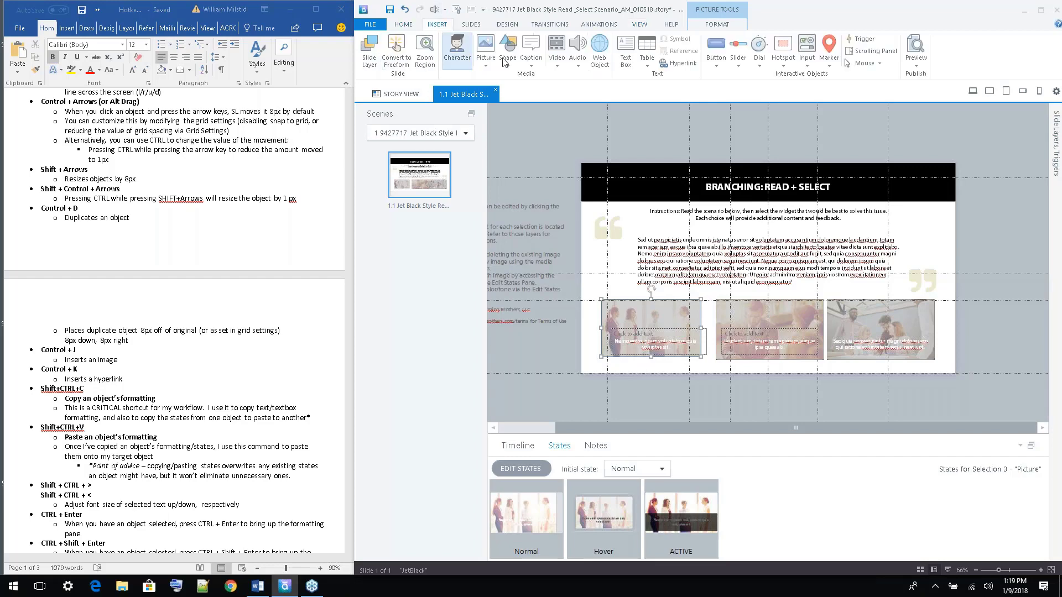
key("shift+Down")
key("shift+Down")
key("shift+Down")
key("shift+Down")
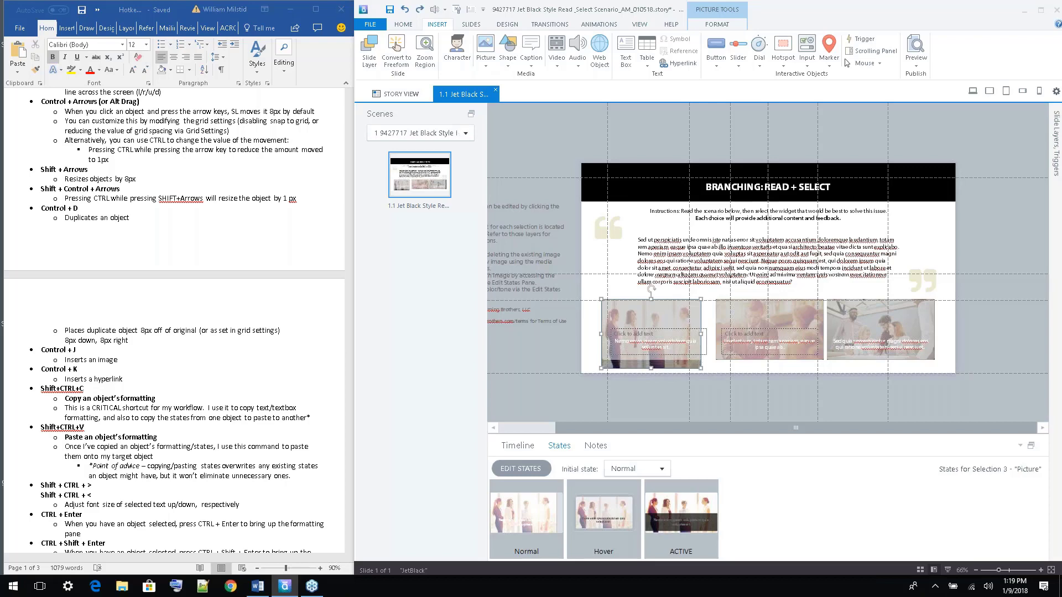
key("shift+Up")
key("shift+Up")
key("shift+Up")
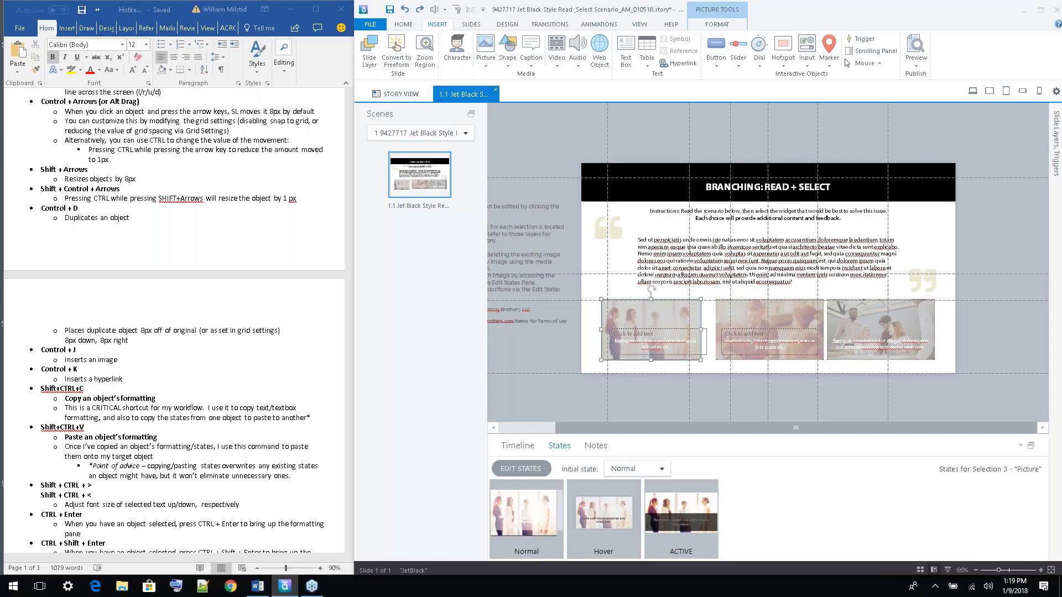
Draw a rectangle across the top of the slide and move it over the body text, directly above the first picture
left_click(507, 50)
left_click(379, 108)
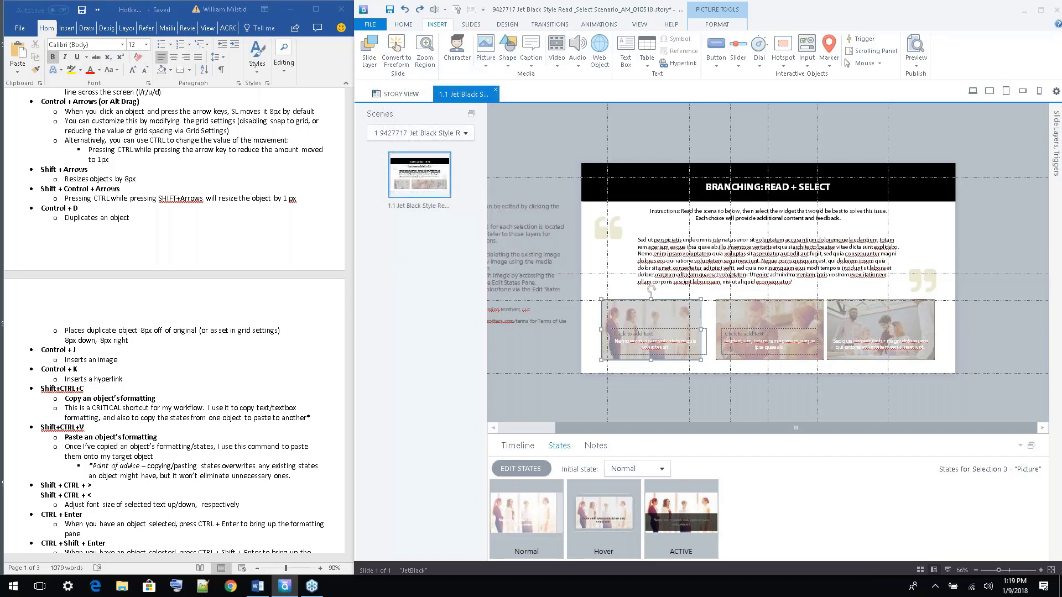
left_click_drag(631, 126, 750, 180)
left_click_drag(689, 155, 645, 254)
Narrow the black rectangle in seven 8 px steps until it matches the first picture's width
key("shift+Left")
key("shift+Left")
key("shift+Left")
key("shift+Left")
key("shift+Left")
key("shift+Left")
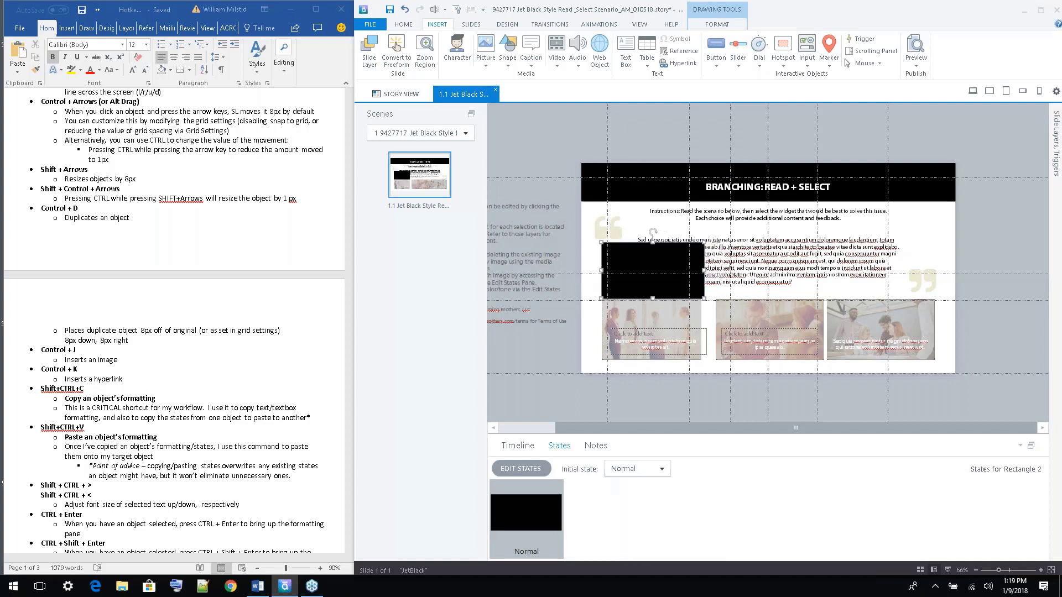
key("shift+Left")
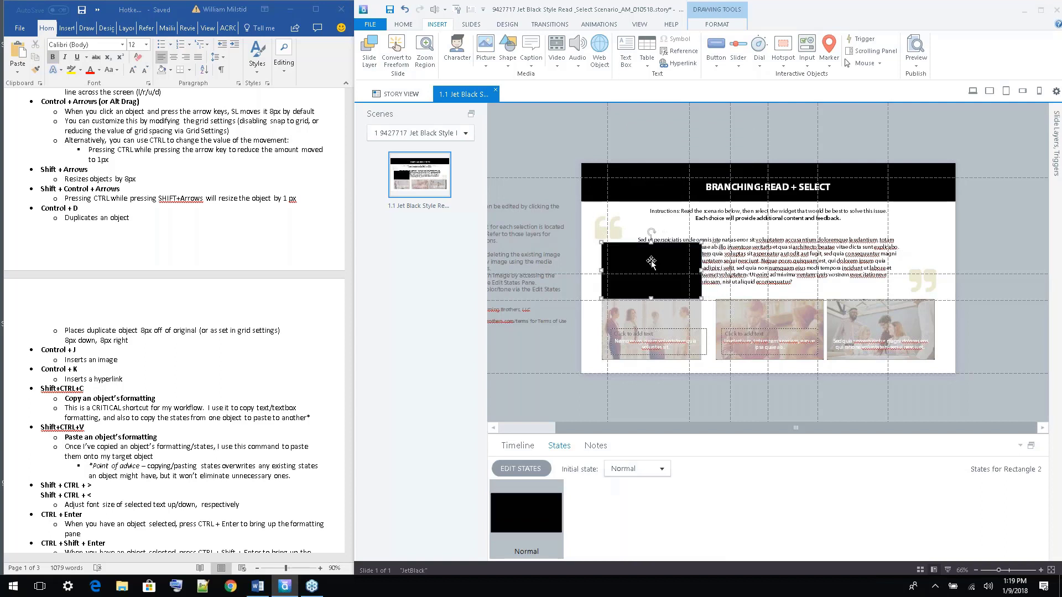
Widen the black rectangle on its right side in 1 px steps, slightly past the first picture's right edge
scroll(651, 263, "up", 4)
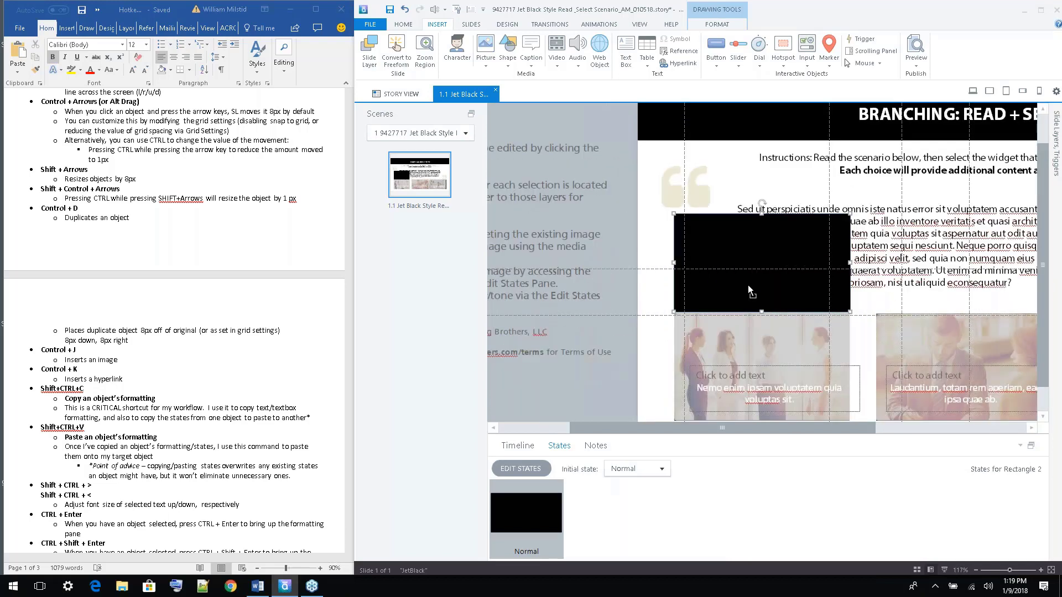
mouse_move(850, 263)
left_mouse_down()
mouse_move(863, 266)
mouse_move(841, 272)
mouse_move(885, 271)
mouse_move(850, 270)
left_mouse_up()
key("ctrl+shift+Right")
key("ctrl+shift+Right")
key("ctrl+shift+Right")
key("ctrl+shift+Right")
key("ctrl+shift+Right")
key("ctrl+shift+Right")
key("ctrl+shift+Right")
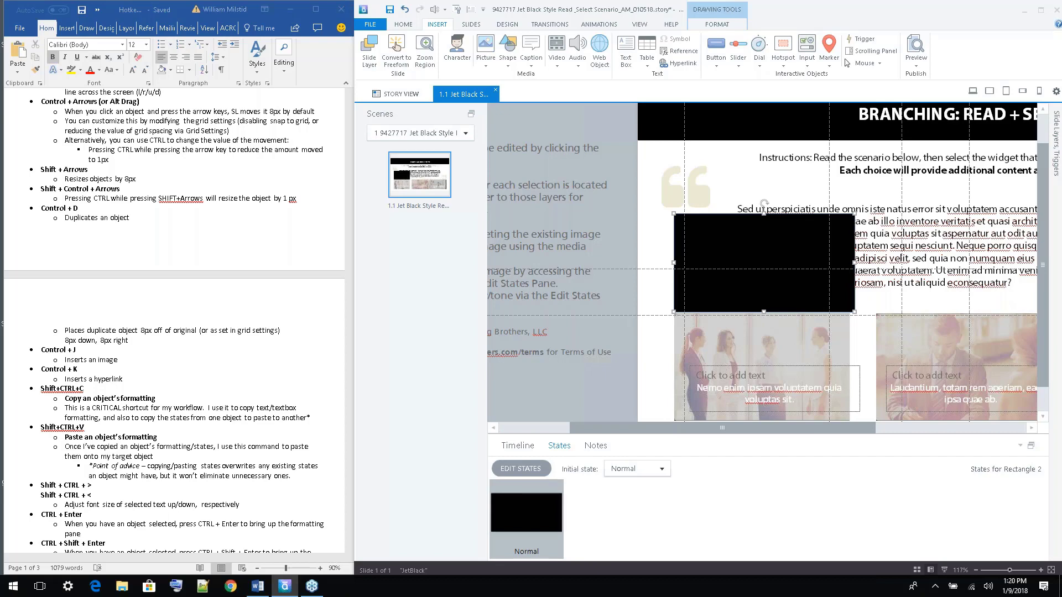
Reduce the black rectangle's height in 1 px steps so its lower edge lifts away from the first picture
key("ctrl+shift+Up")
key("ctrl+shift+Up")
key("ctrl+shift+Up")
key("ctrl+shift+Up")
key("ctrl+shift+Up")
key("ctrl+shift+Up")
key("ctrl+shift+Up")
key("ctrl+shift+Up")
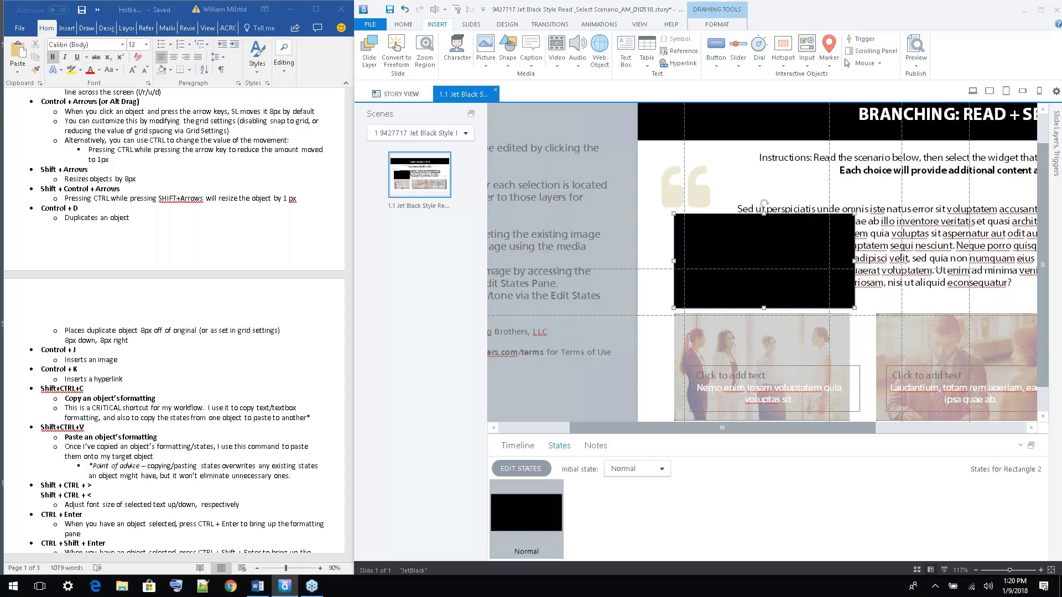
Increase the black rectangle's height in 1 px steps until its lower edge slightly overlaps the first picture
key("ctrl+shift+Down")
key("ctrl+shift+Down")
key("ctrl+shift+Down")
key("ctrl+shift+Down")
key("ctrl+shift+Down")
key("ctrl+shift+Down")
key("ctrl+shift+Down")
key("ctrl+shift+Down")
key("ctrl+shift+Down")
key("ctrl+shift+Down")
key("ctrl+shift+Down")
key("ctrl+shift+Down")
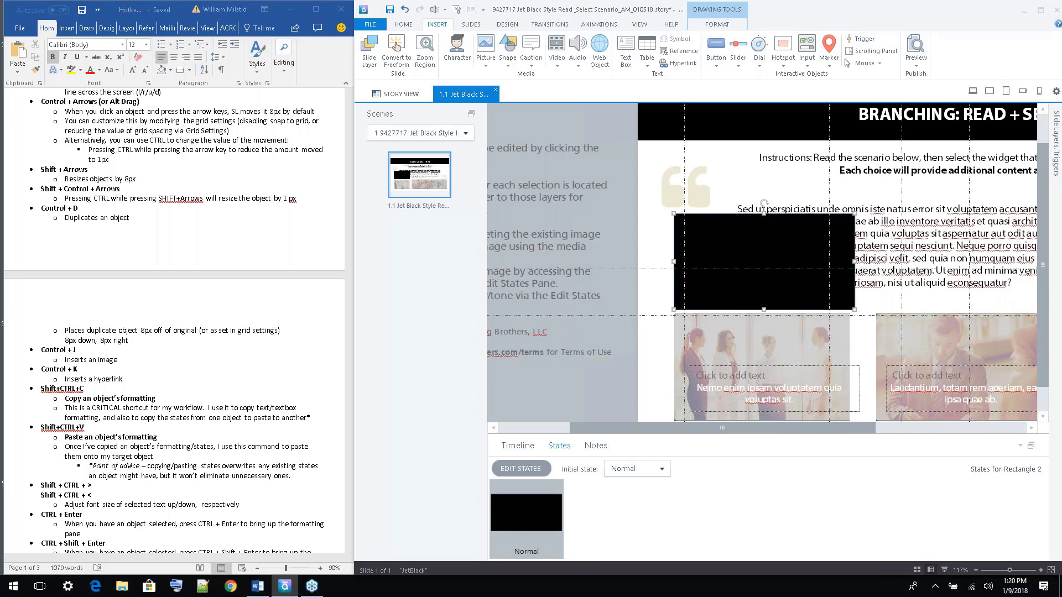
key("ctrl+shift+Down")
key("ctrl+shift+Down")
key("ctrl+shift+Down")
key("ctrl+shift+Down")
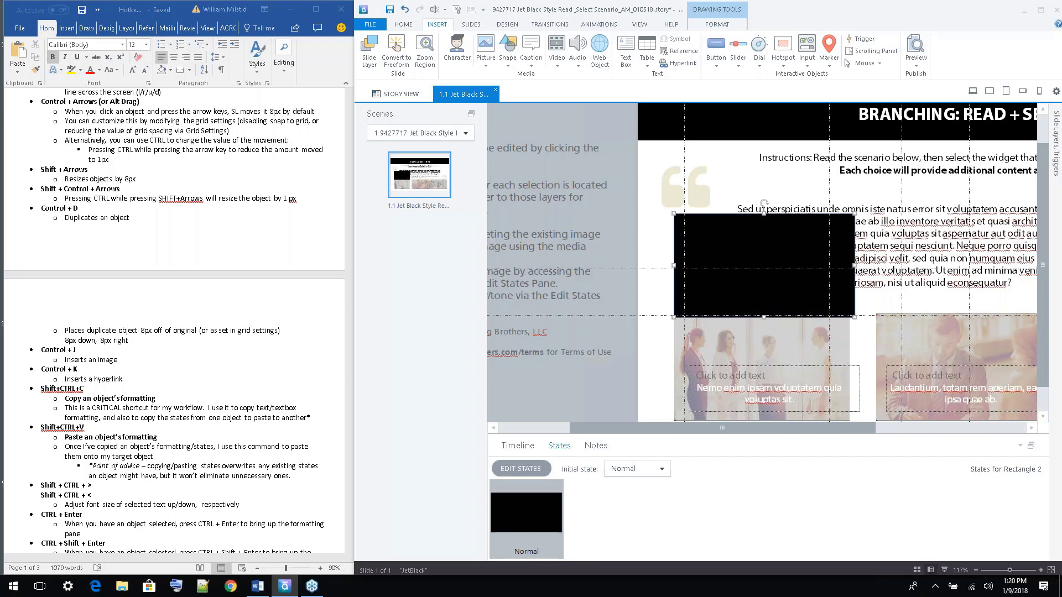
Widen the black rectangle a few pixels in 1 px steps and narrow it back until it matches the first picture's width
key("ctrl+shift+Right")
key("ctrl+shift+Right")
key("ctrl+shift+Right")
key("ctrl+shift+Right")
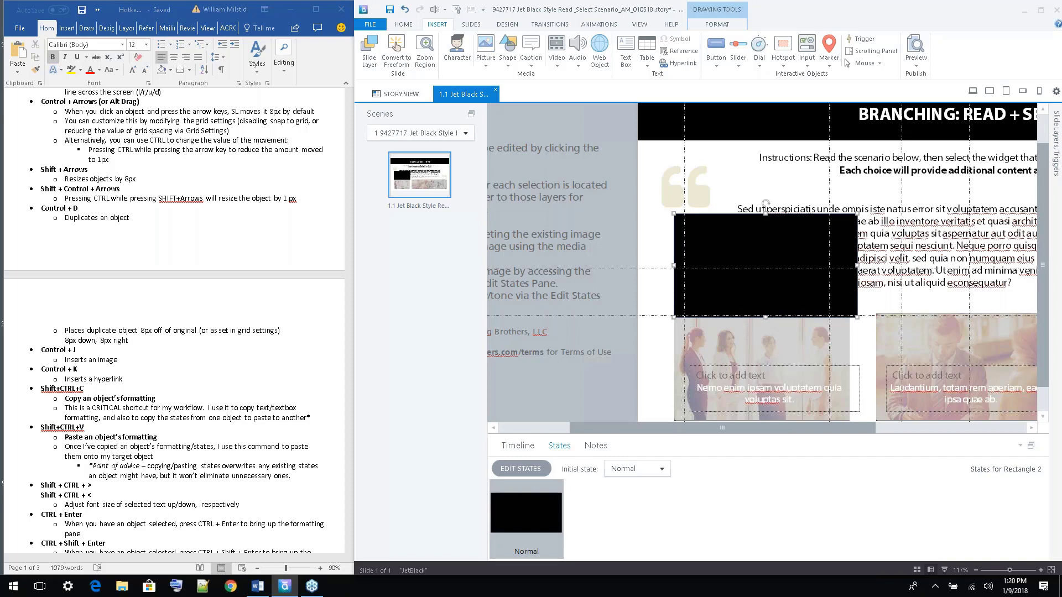
key("ctrl+shift+Left")
key("ctrl+shift+Left")
key("ctrl+shift+Left")
key("ctrl+shift+Left")
key("ctrl+shift+Left")
key("ctrl+shift+Left")
key("ctrl+shift+Left")
key("ctrl+shift+Left")
key("ctrl+shift+Left")
key("ctrl+shift+Left")
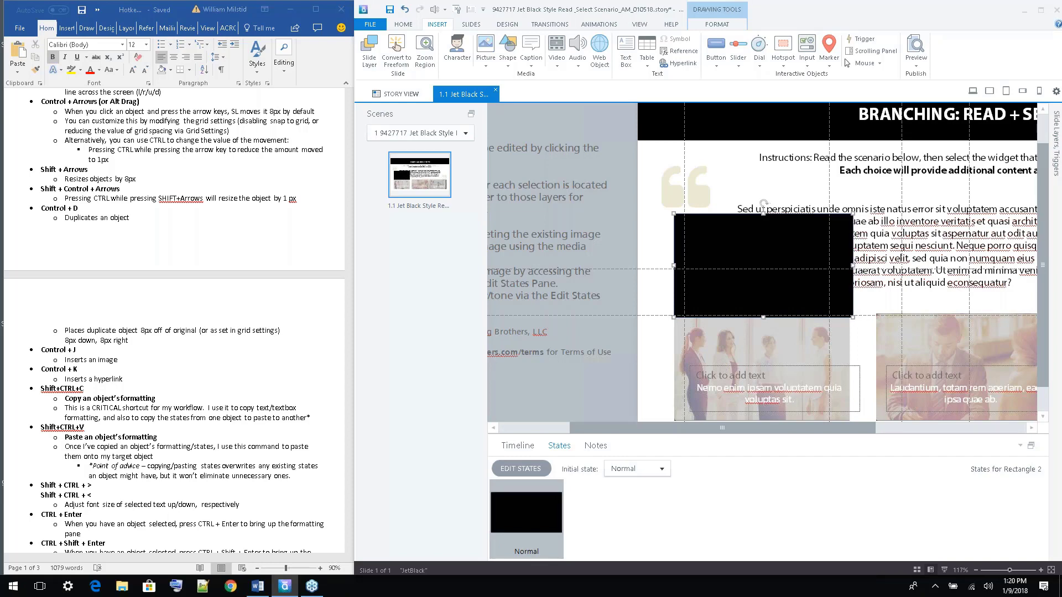
key("ctrl+shift+Left")
key("ctrl+shift+Left")
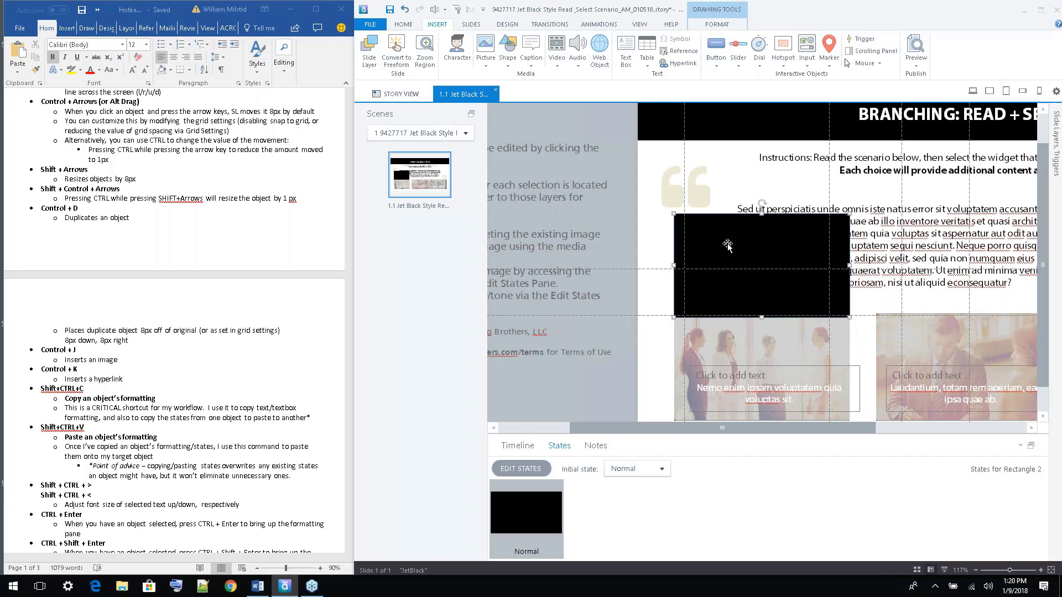
Delete the black rectangle above the first picture
key("Delete")
scroll(1014, 217, "down", 4)
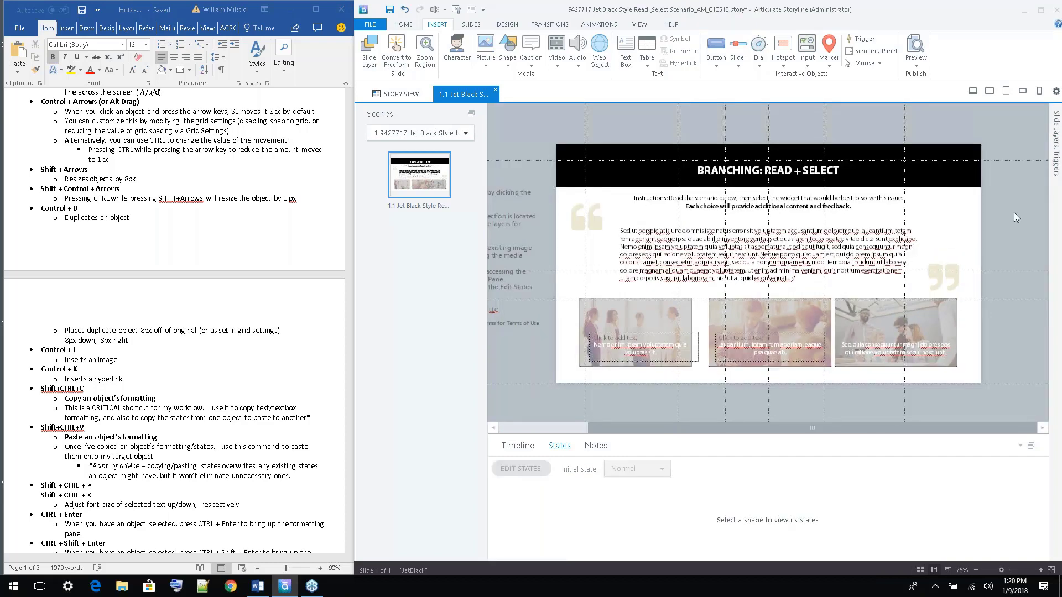
Consult the Control + D entry in the Word list, and duplicate the first picture in Storyline twice, undoing each copy
left_click(277, 209)
scroll(174, 320, "up", 2)
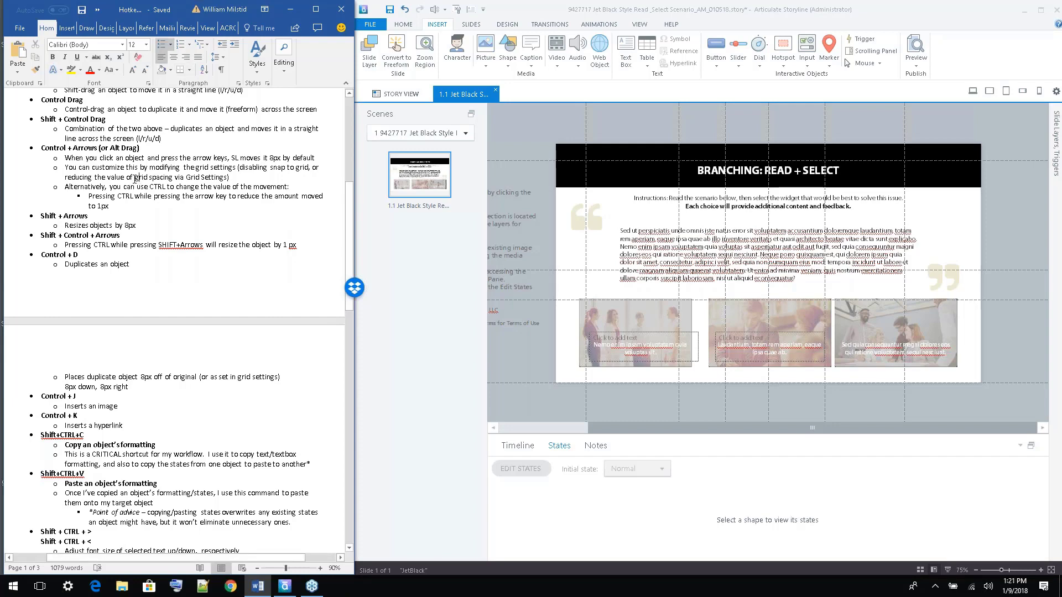
scroll(166, 184, "down", 2)
scroll(165, 184, "down", 5)
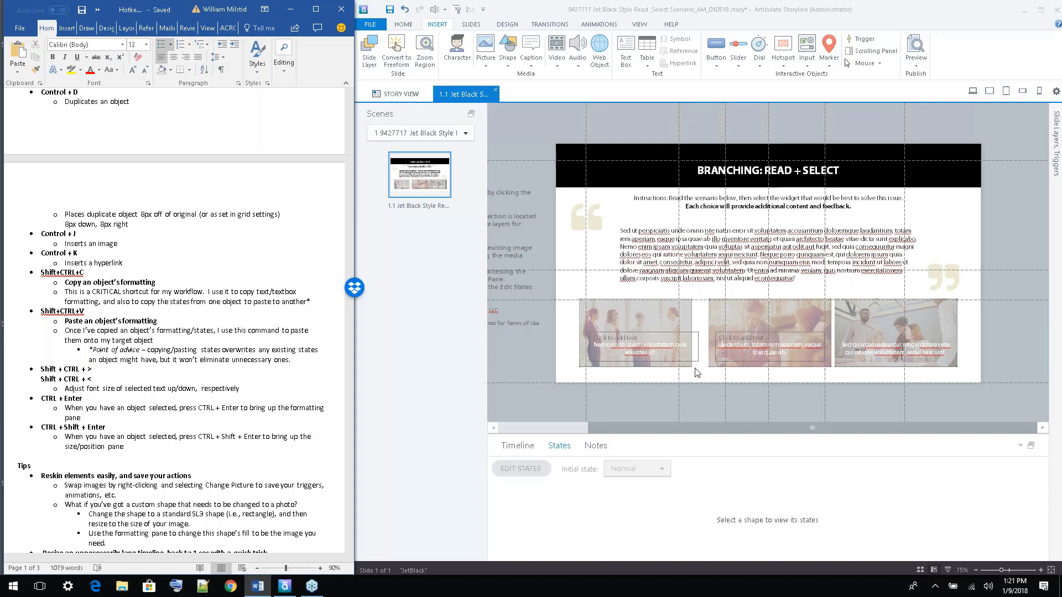
left_click(611, 316)
key("ctrl+d")
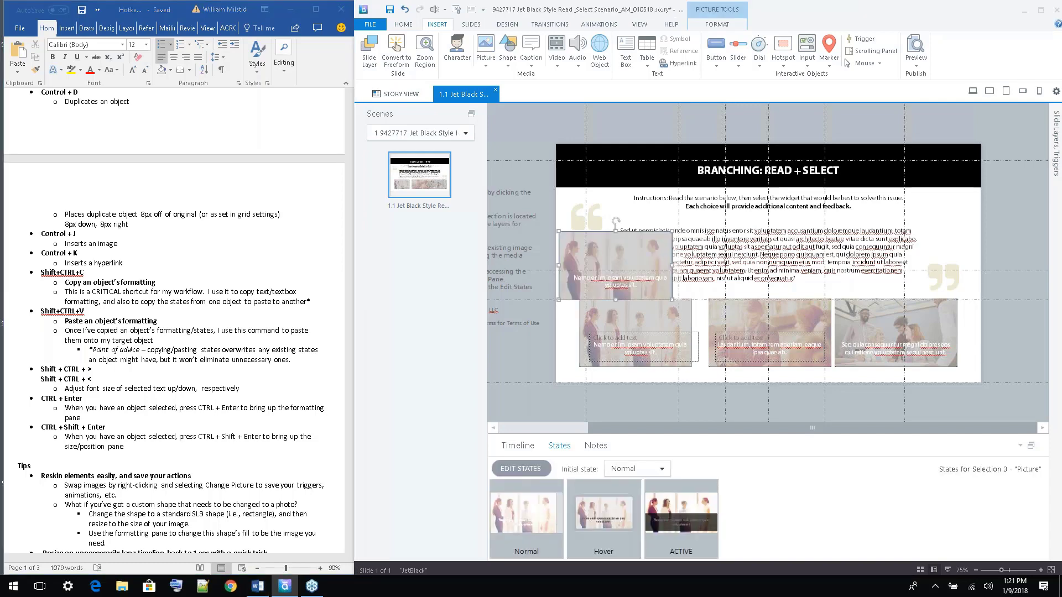
key("ctrl+z")
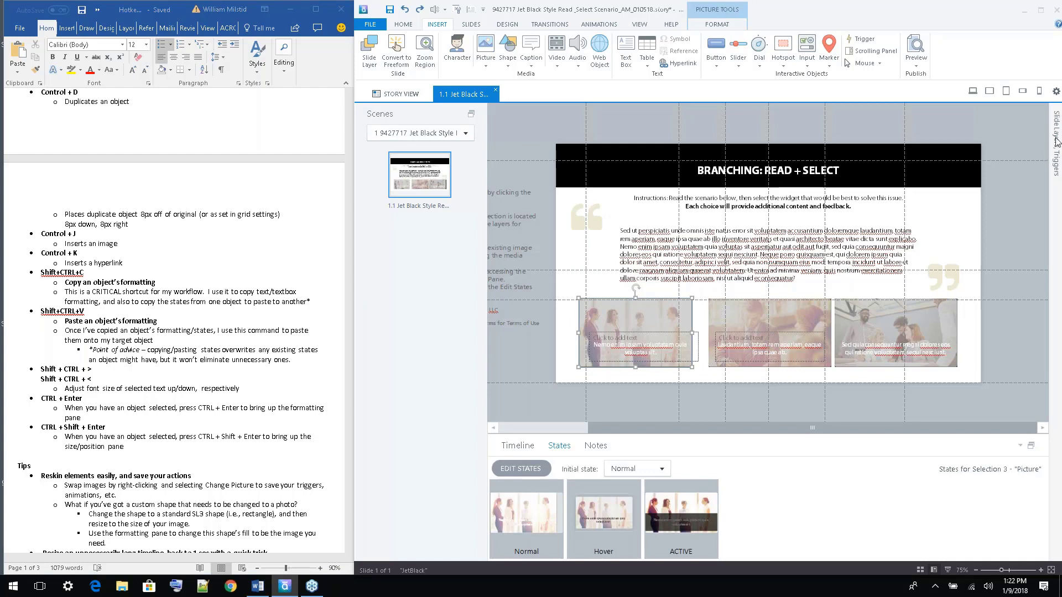
key("ctrl+d")
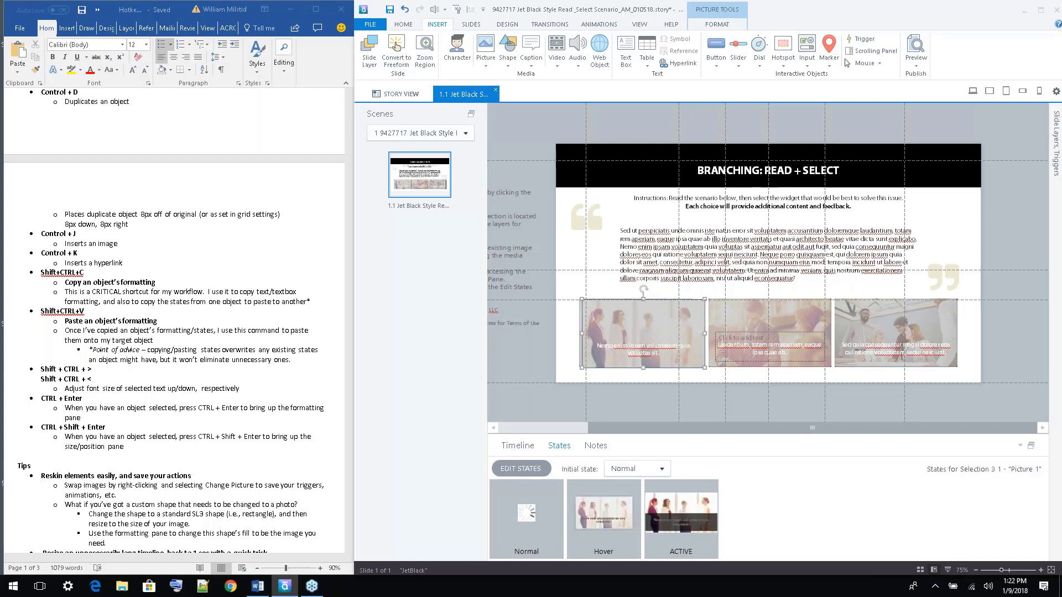
key("ctrl+z")
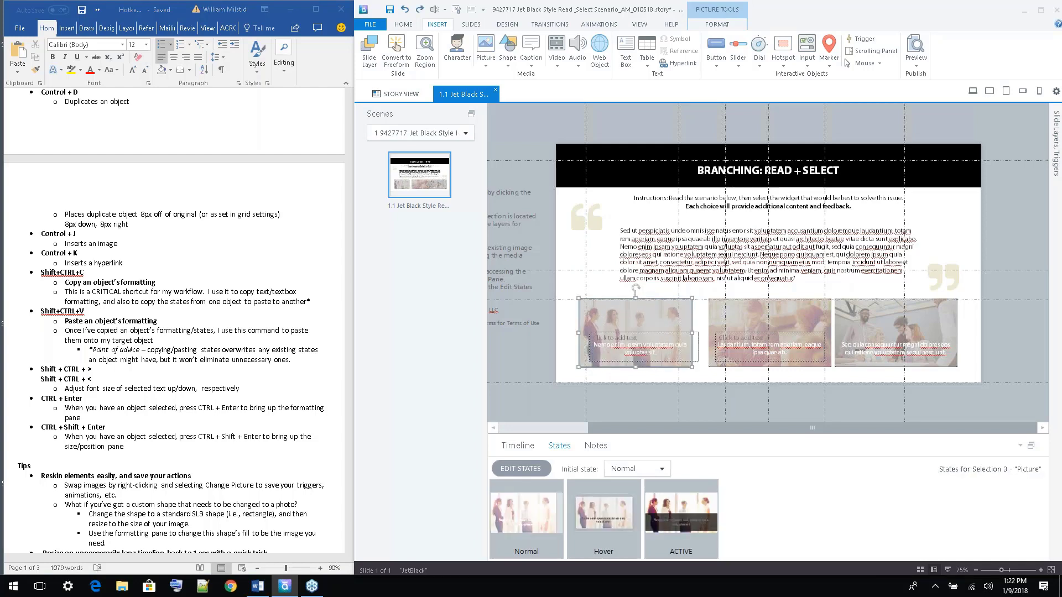
Duplicate the first picture again and check in the Triggers list which trigger the copy carries
key("ctrl+d")
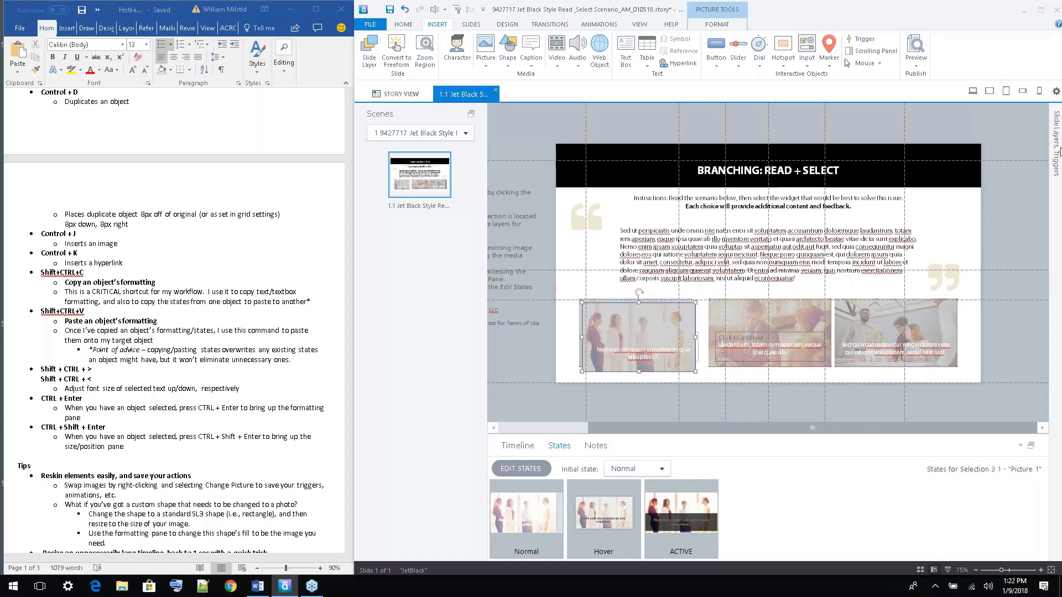
left_click(1058, 150)
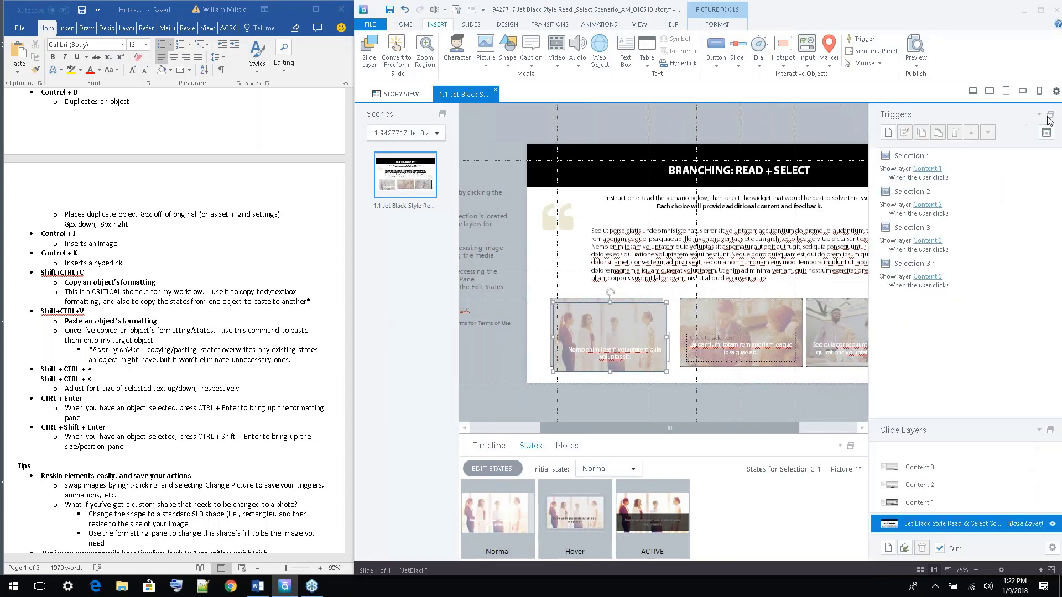
left_click(1050, 114)
left_click(792, 142)
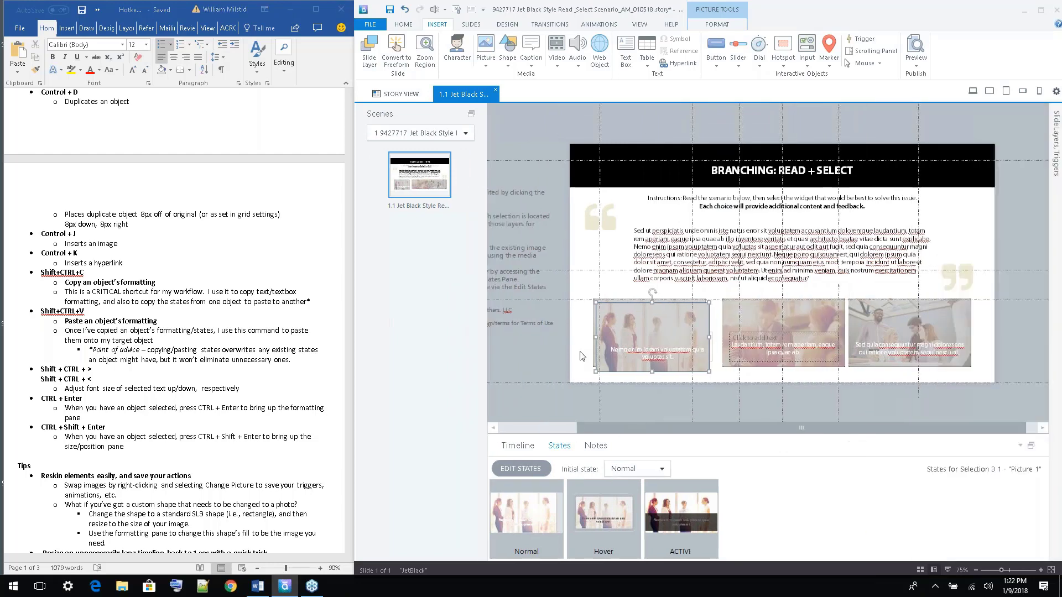
Delete the duplicate, undo the deletion of the original first picture, and repeat duplicating it and removing the copy
key("Delete")
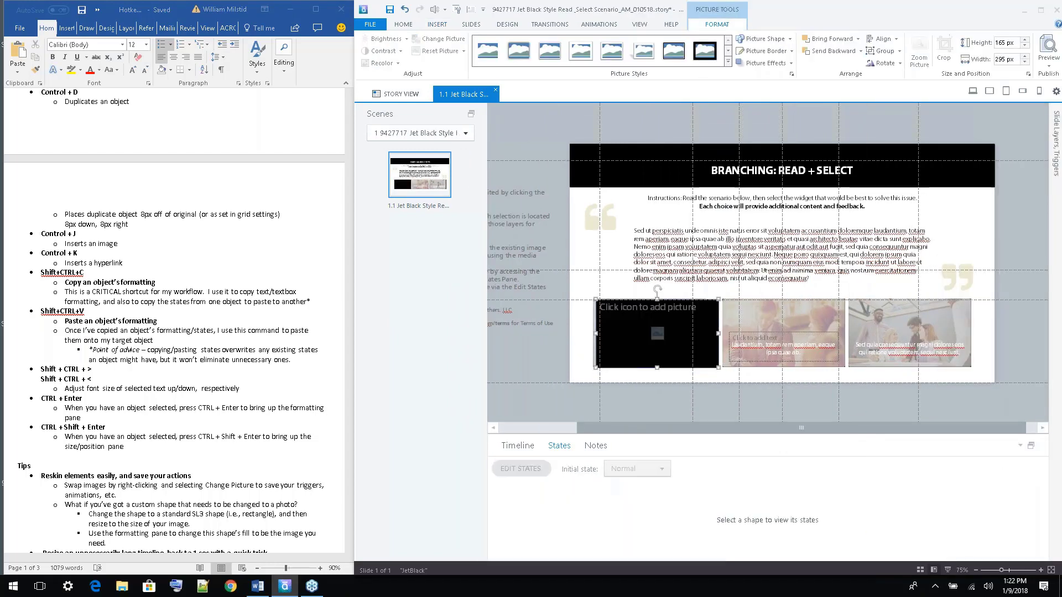
key("ctrl+z")
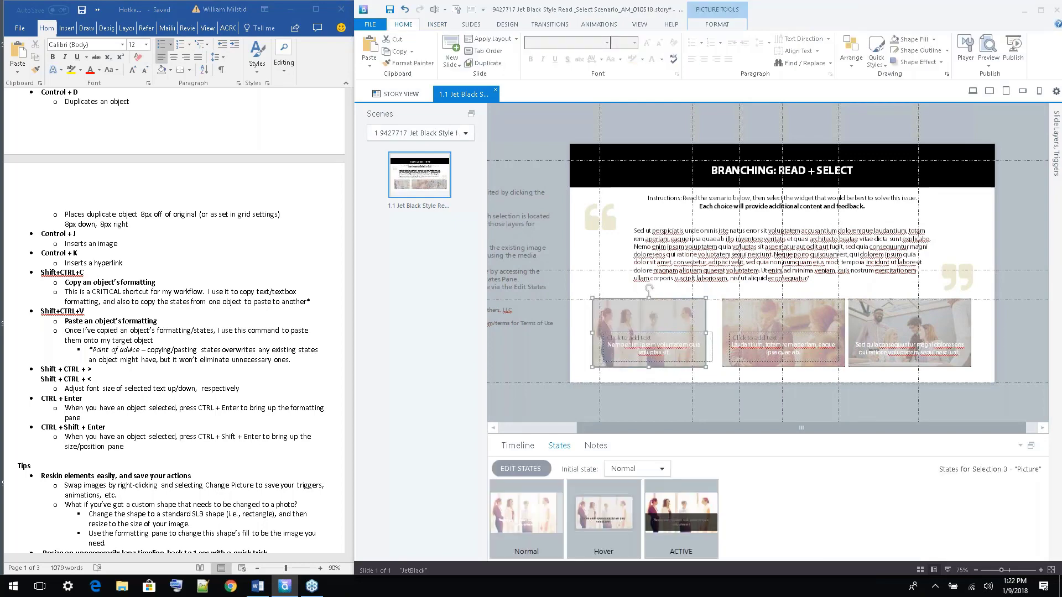
key("ctrl+d")
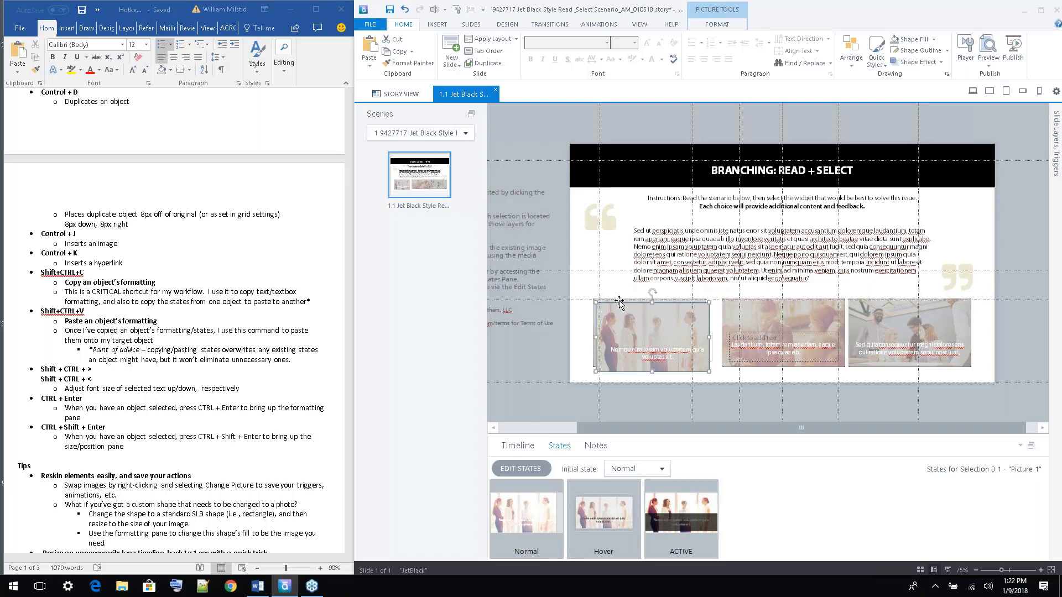
key("Delete")
key("ctrl+z")
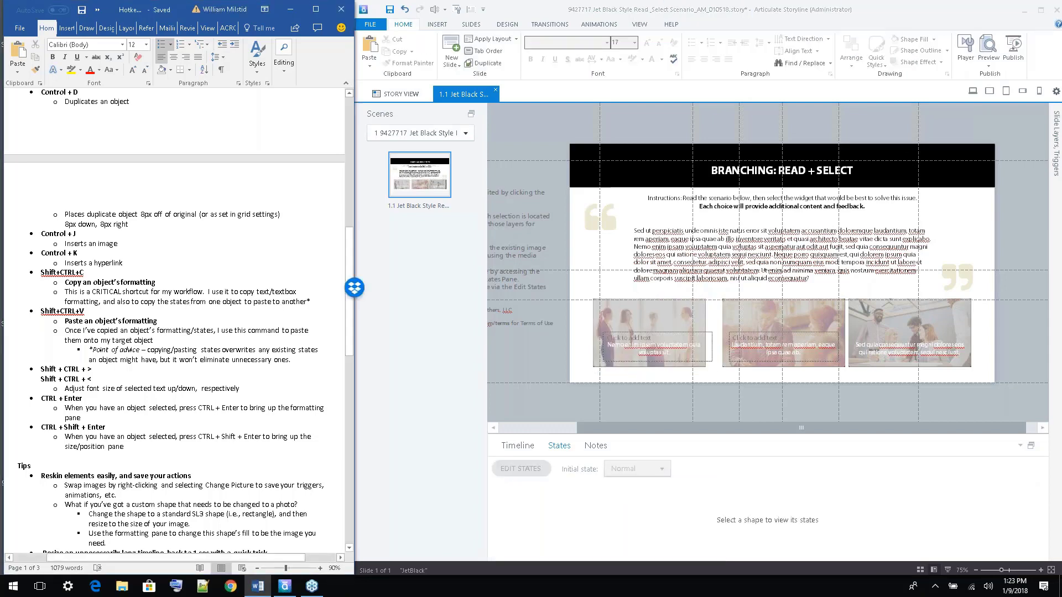
Bring up the Control + J entry in the Word list, open the Insert Picture dialog in Storyline and cancel it
scroll(209, 309, "down", 4)
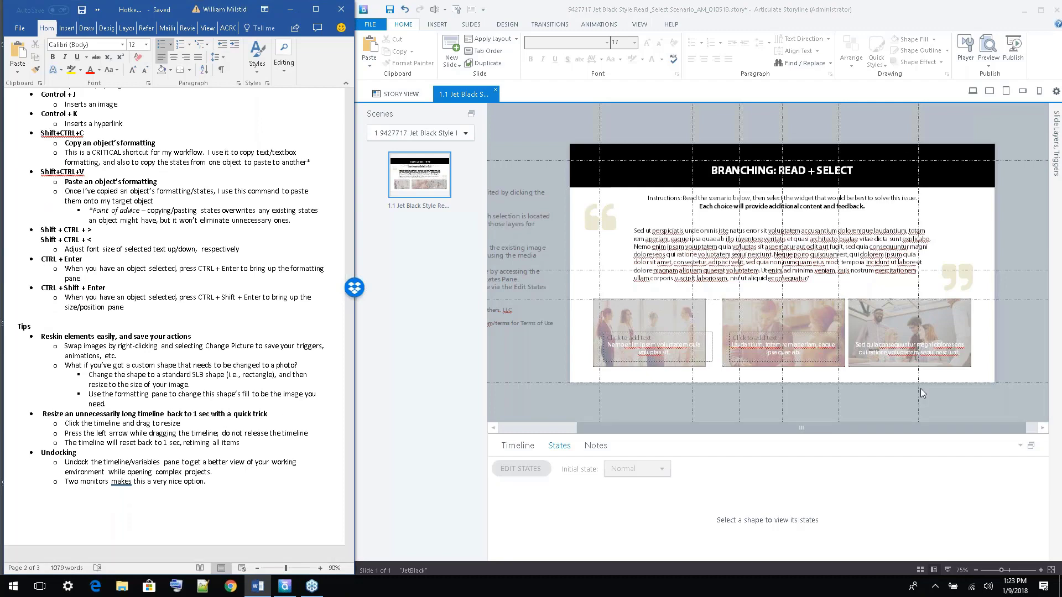
left_click(625, 301)
left_click(1031, 250)
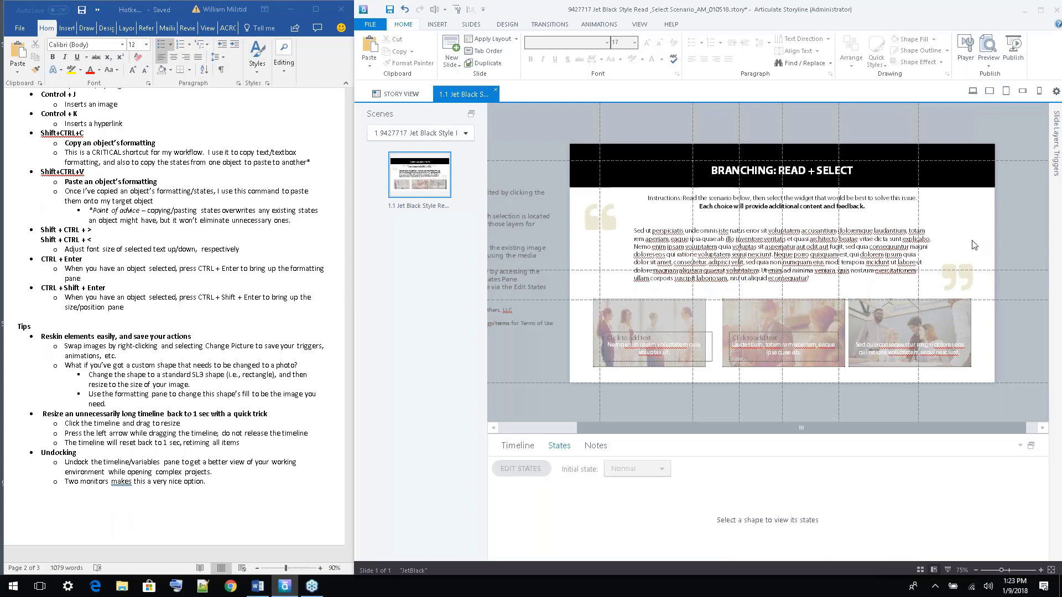
key("ctrl+j")
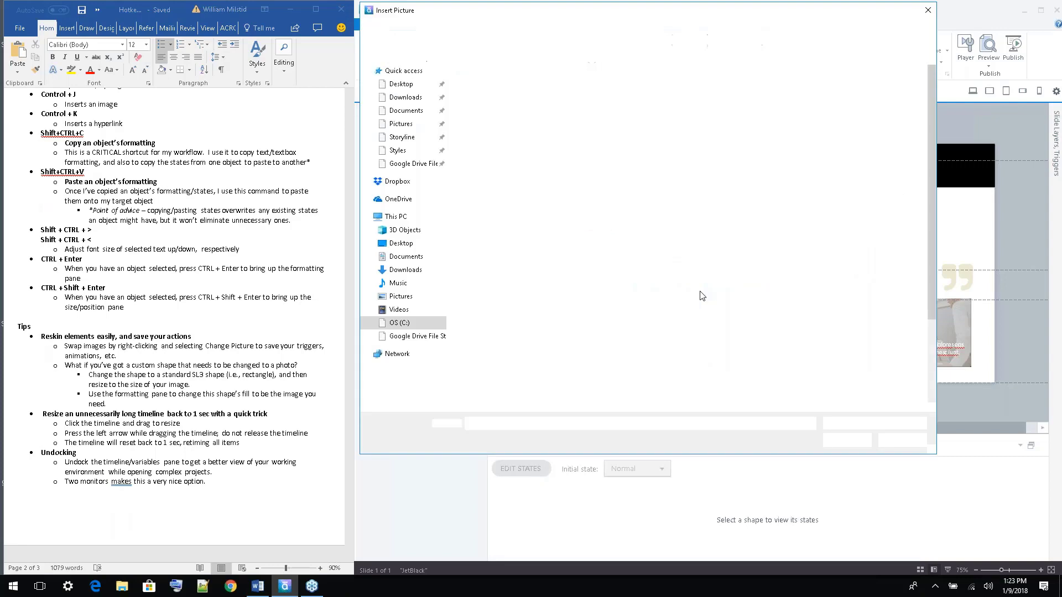
left_click(882, 441)
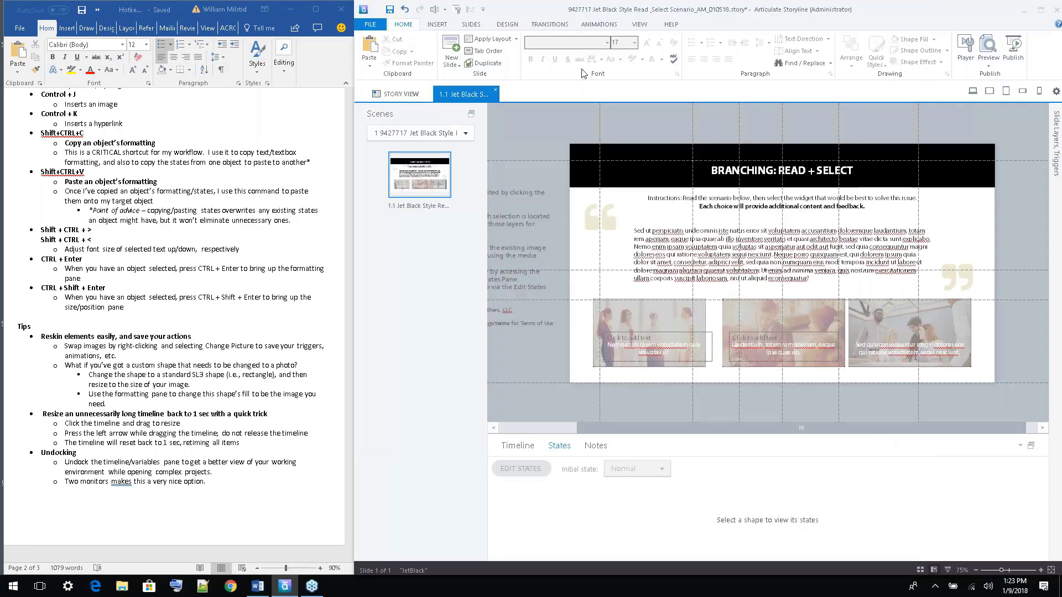
Show the regular commands for inserting a picture from file or a screenshot, and dismiss them without inserting anything
left_click(445, 28)
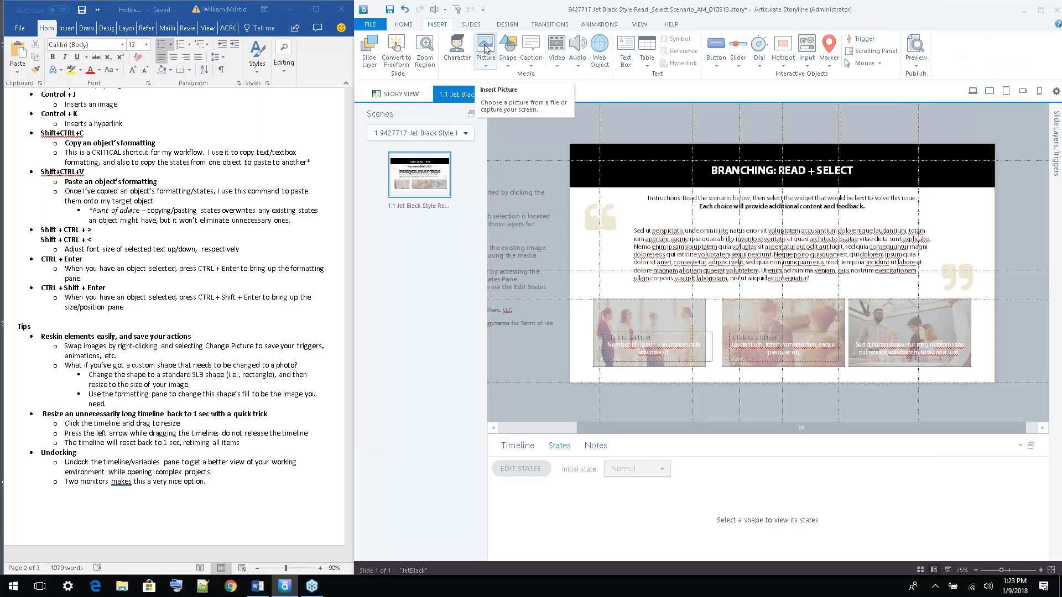
left_click(408, 25)
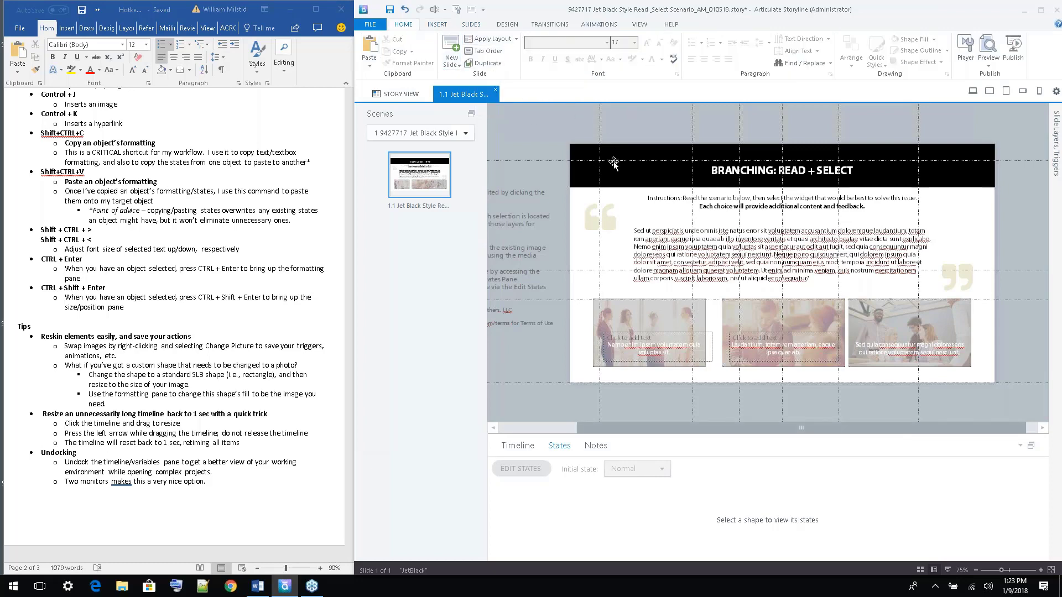
left_click(437, 25)
left_click(488, 62)
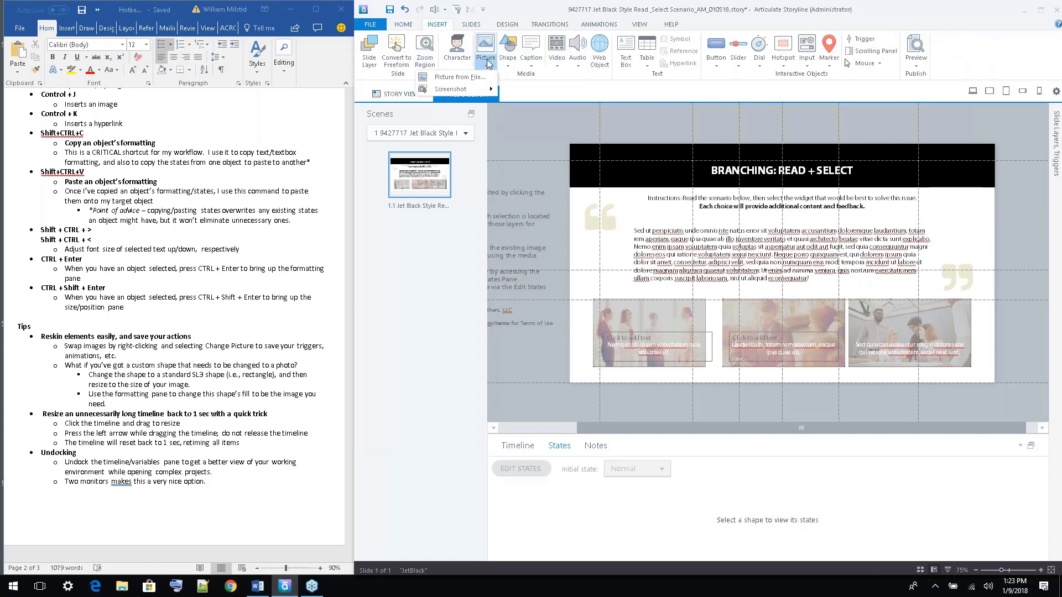
key("Escape")
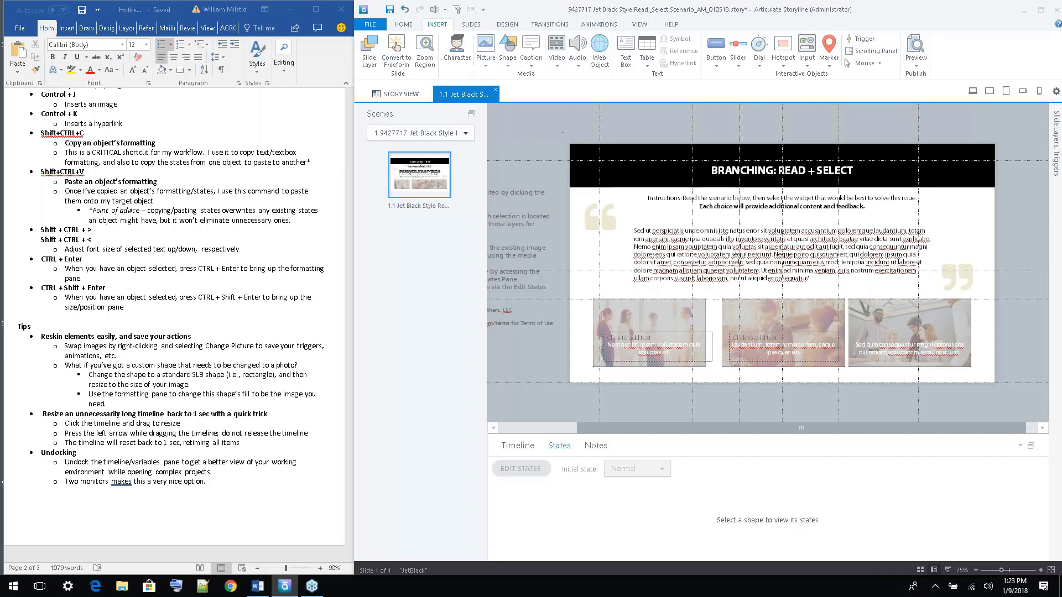
Select the sentence "Each choice will provide additional content and feedback.", open the hyperlink Trigger Wizard for it and cancel
left_click(738, 209)
left_click_drag(697, 207, 814, 202)
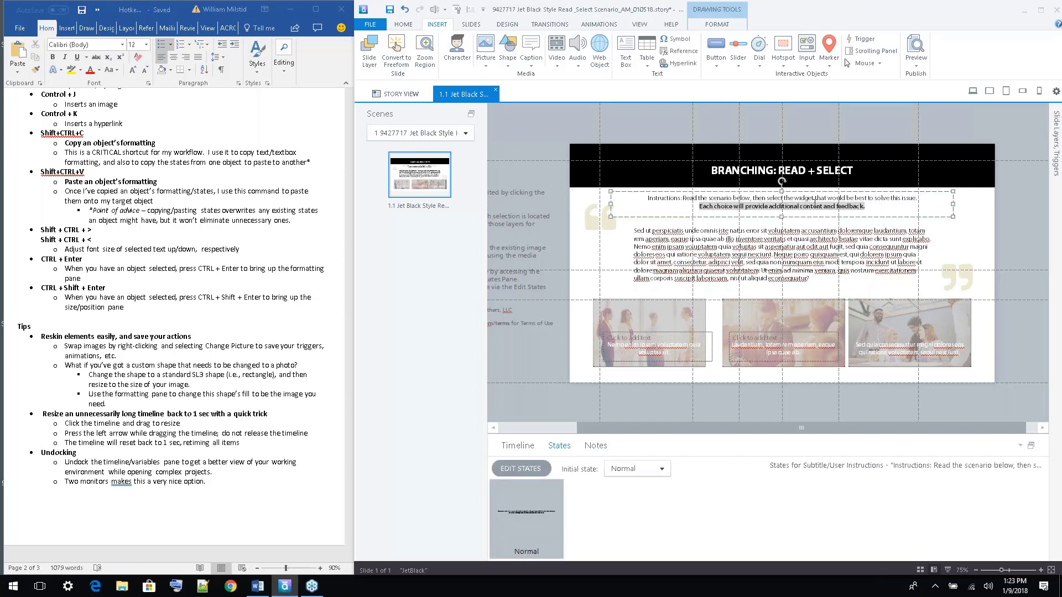
right_click(809, 209)
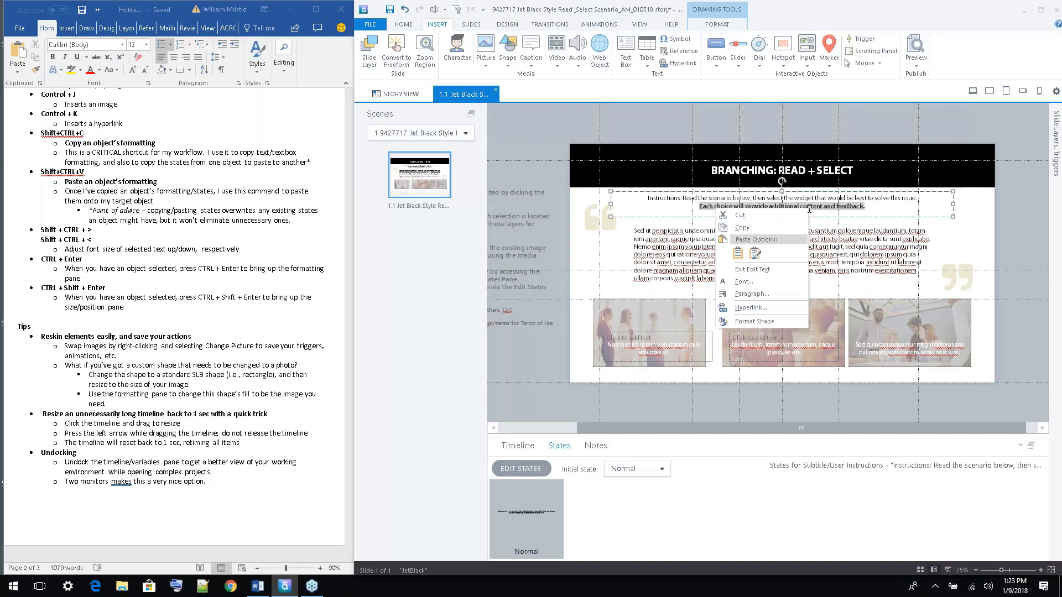
left_click(784, 310)
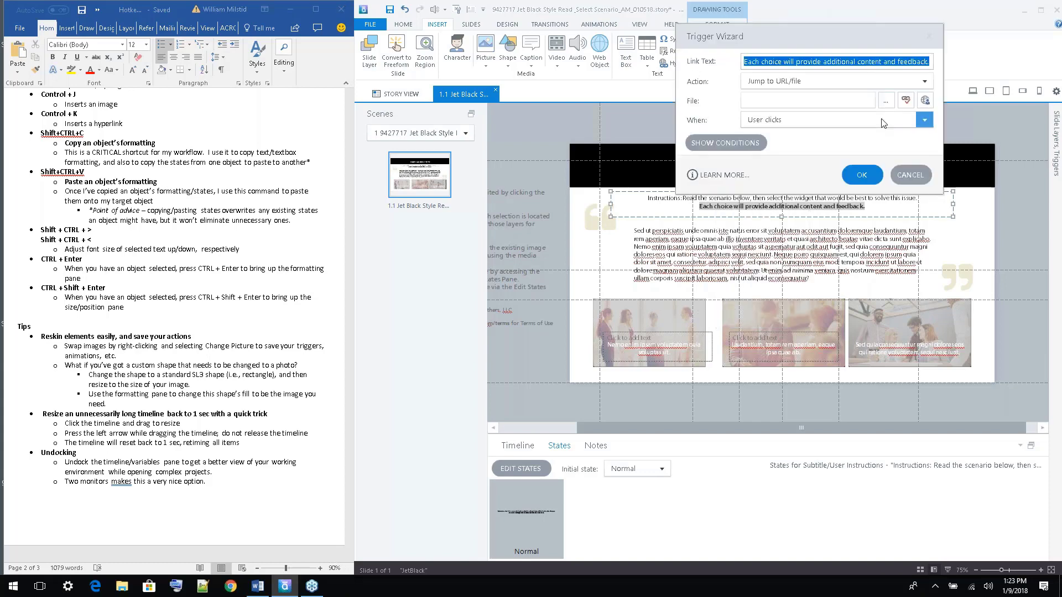
left_click(905, 177)
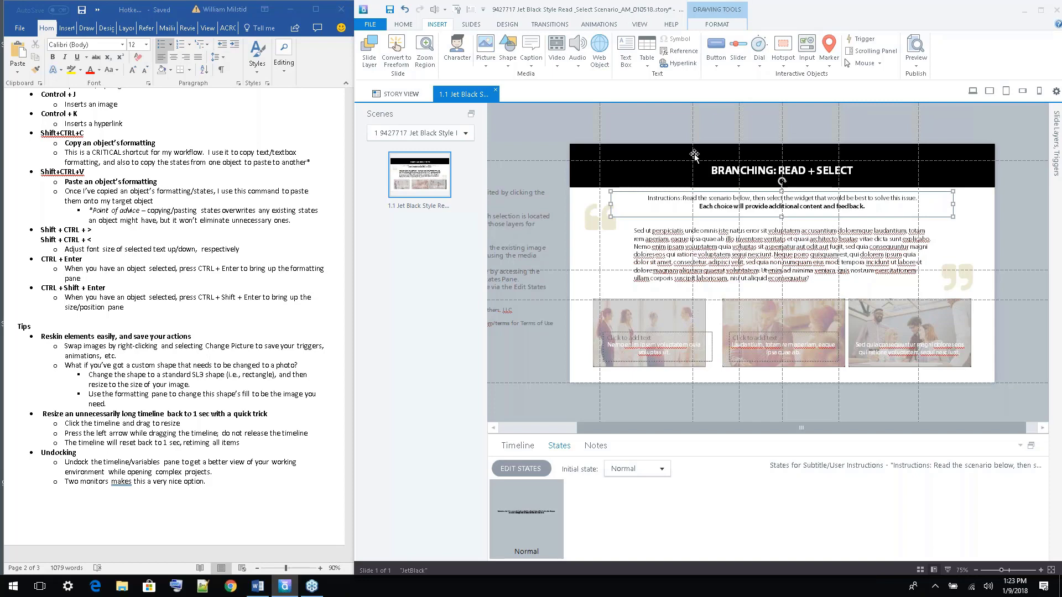
Open the hyperlink Trigger Wizard for the whole instructions text box, view the available actions and cancel it
left_click(726, 216)
left_click(694, 245)
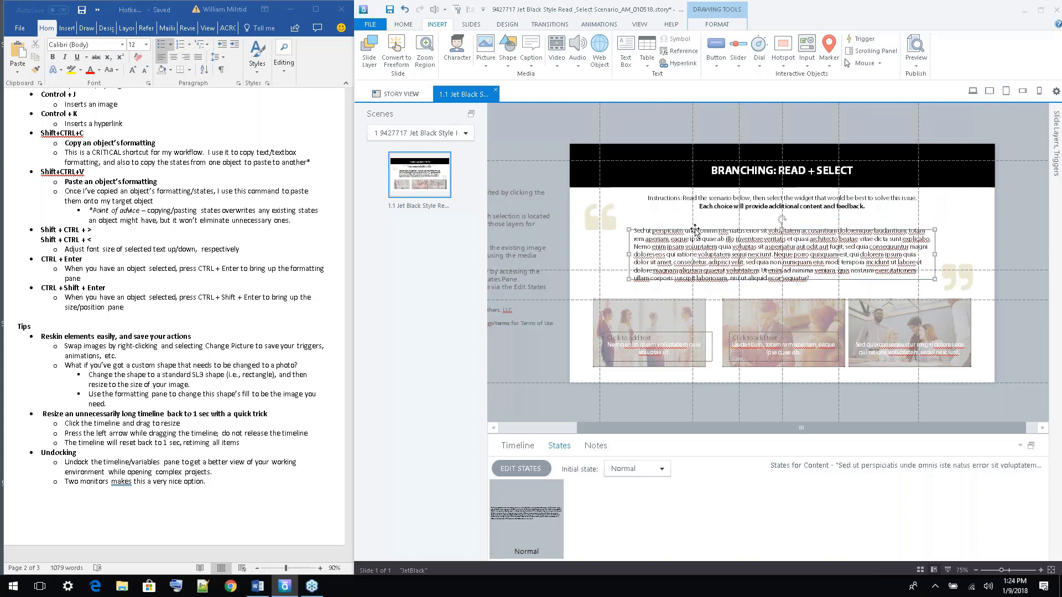
left_click(723, 215)
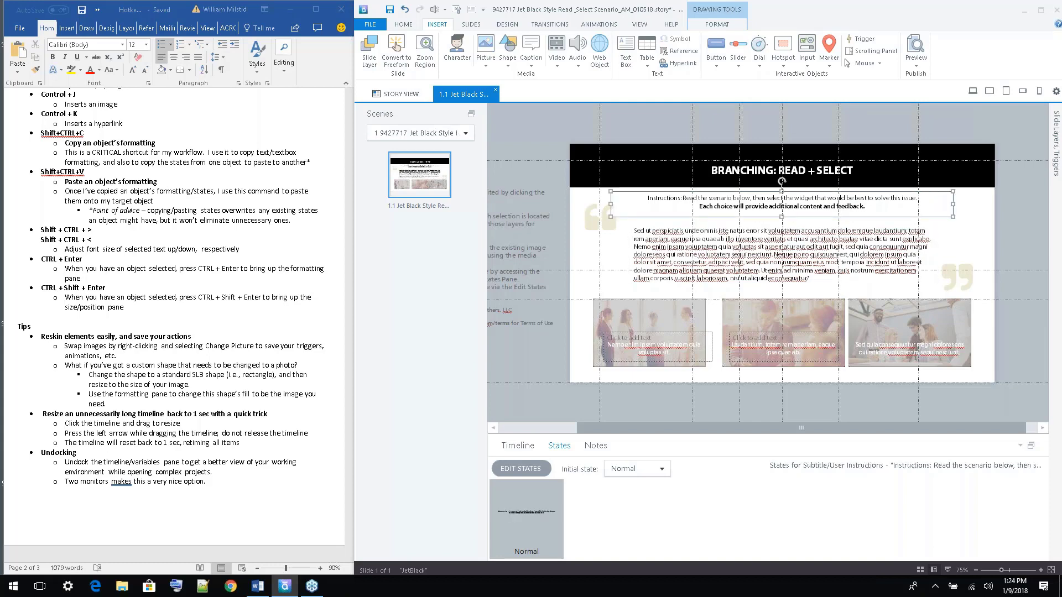
key("ctrl+k")
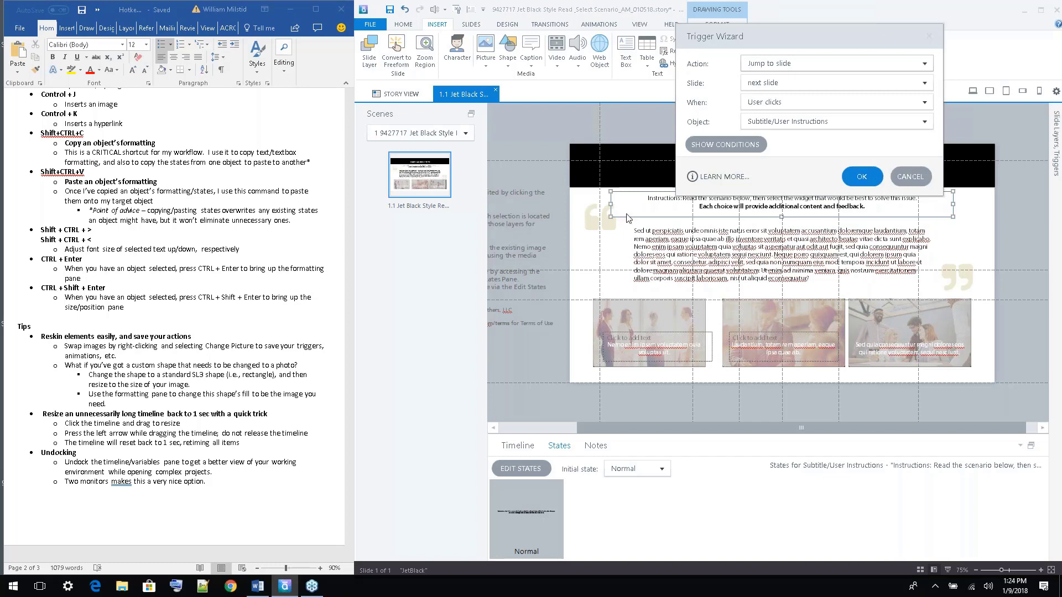
left_click_drag(825, 42, 732, 175)
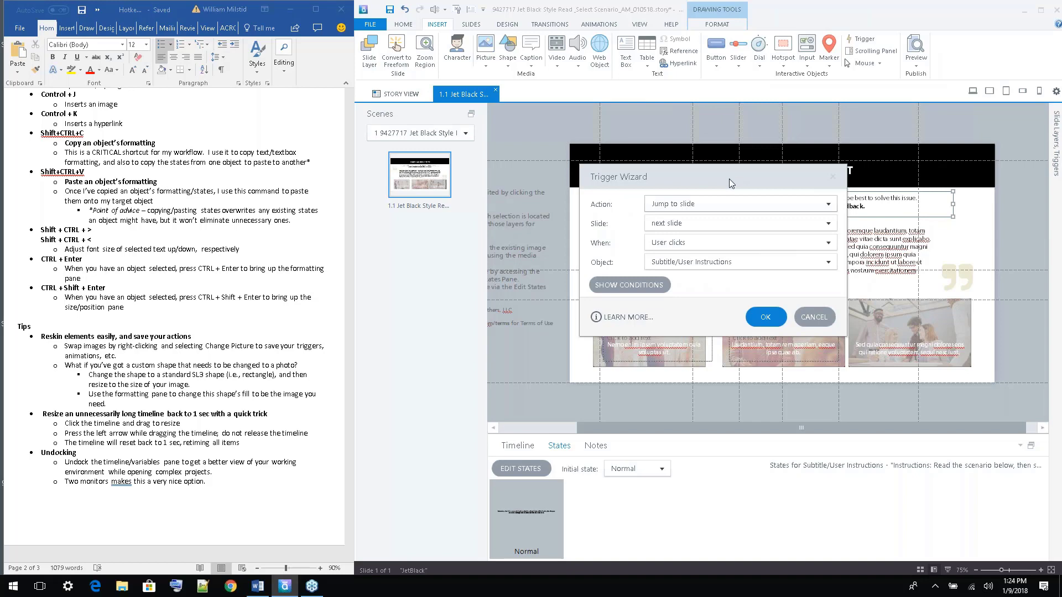
left_click(691, 205)
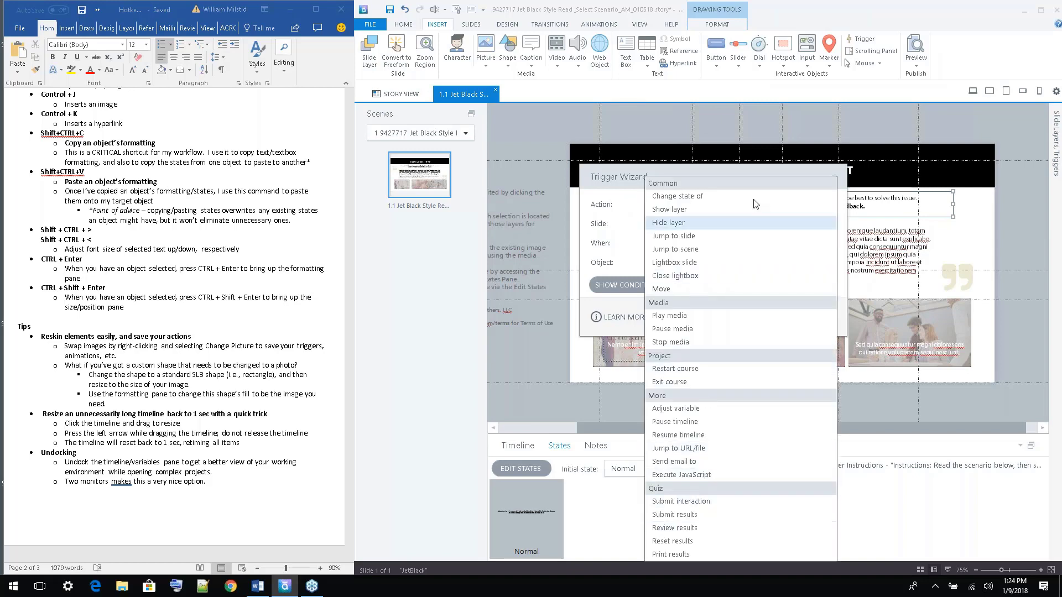
left_click(615, 170)
left_click(821, 321)
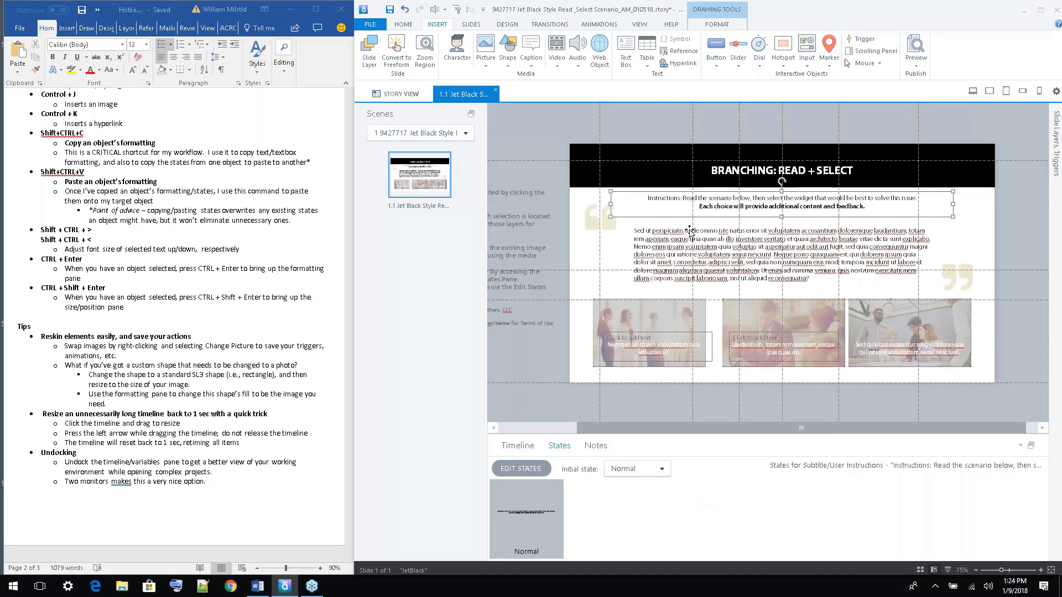
Bring up the Shift+CTRL+C entry in the Word list and select the first and second pictures on the Storyline slide
left_click(152, 135)
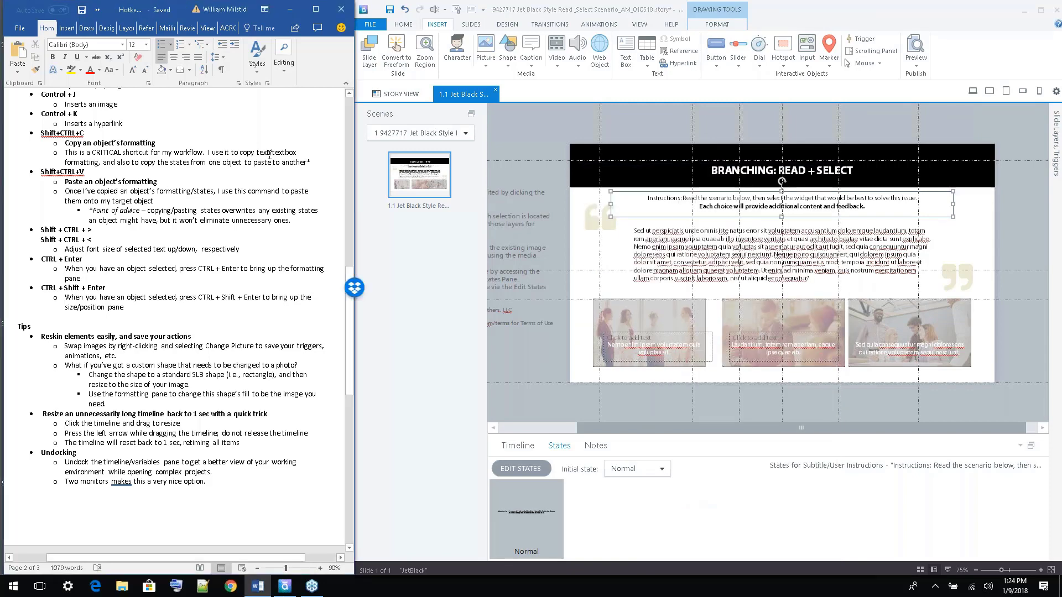
scroll(269, 156, "down", 1)
left_click(663, 301)
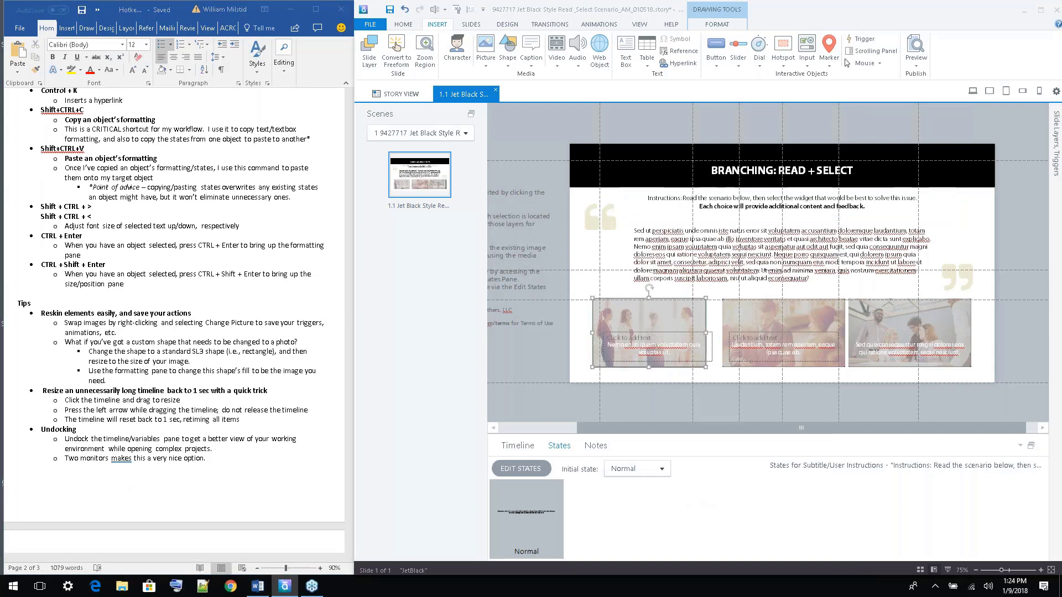
left_click(758, 312)
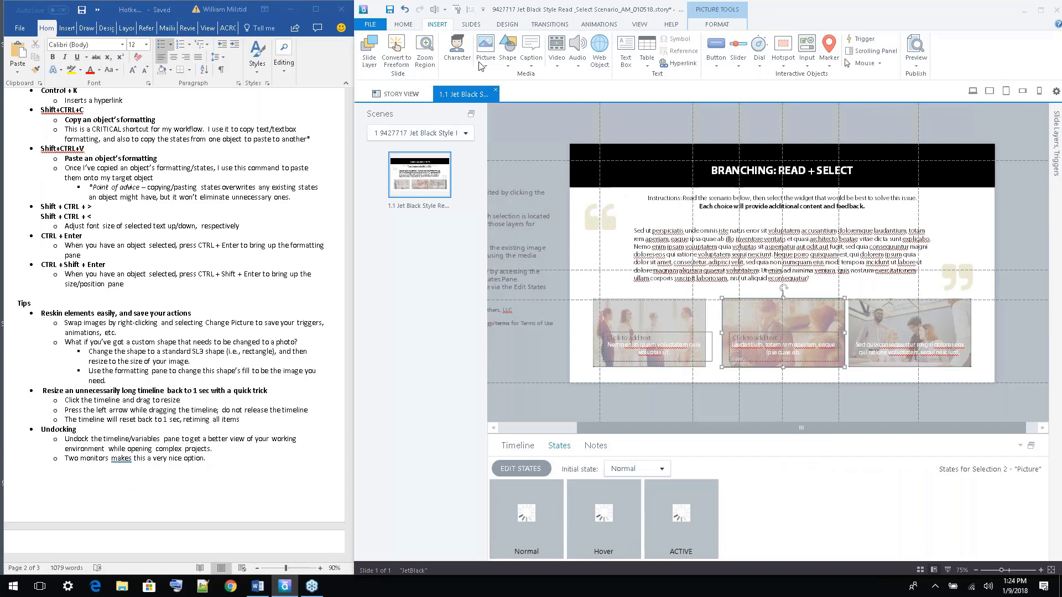
Draw a circle about 336 px in diameter and move it to the middle of the slide
left_click(505, 55)
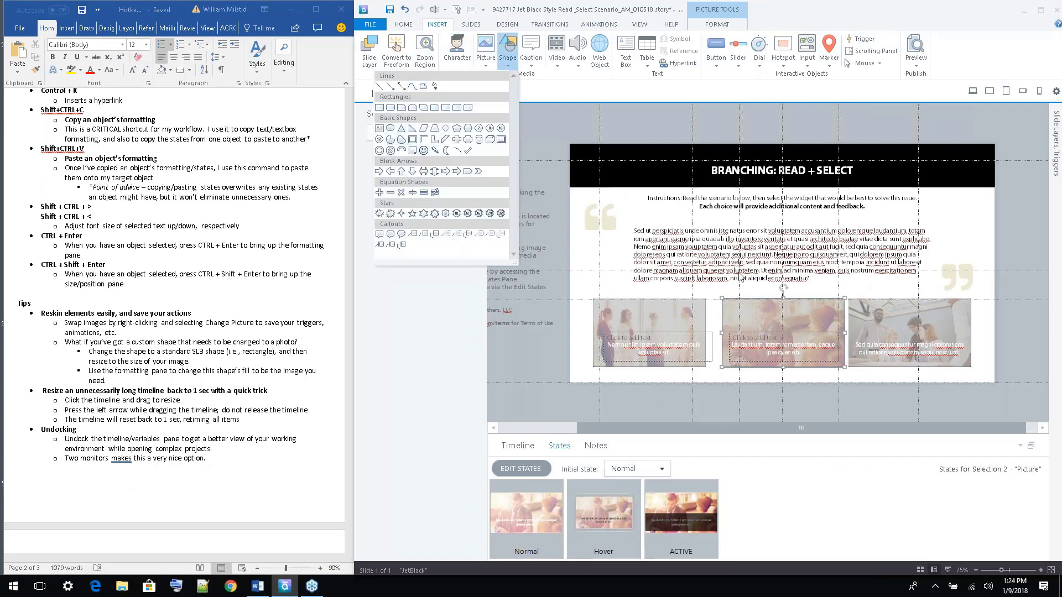
left_click(659, 237)
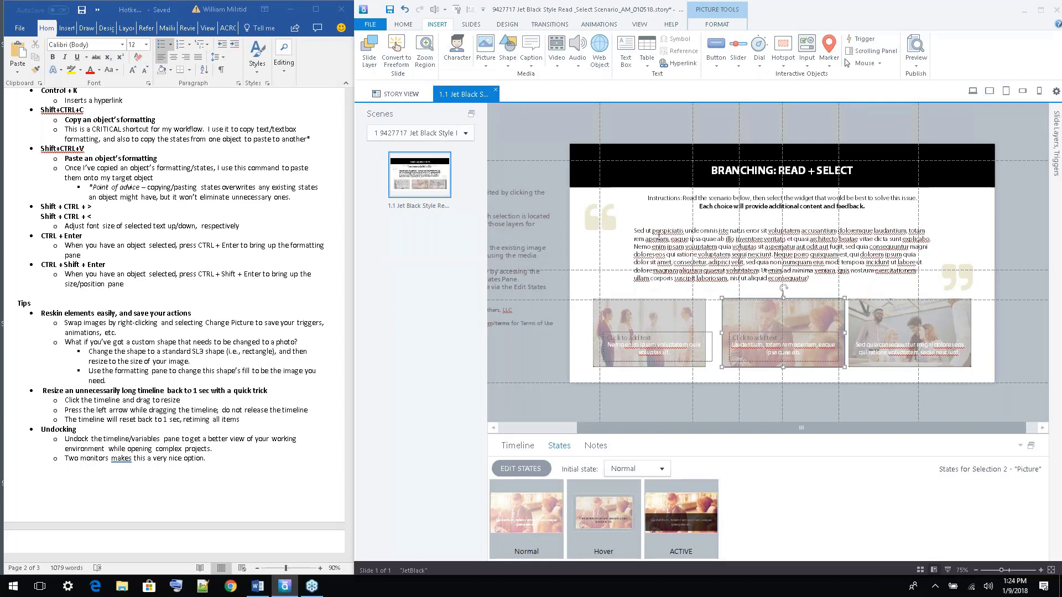
left_click(507, 51)
left_click(391, 129)
left_click_drag(545, 150, 680, 296)
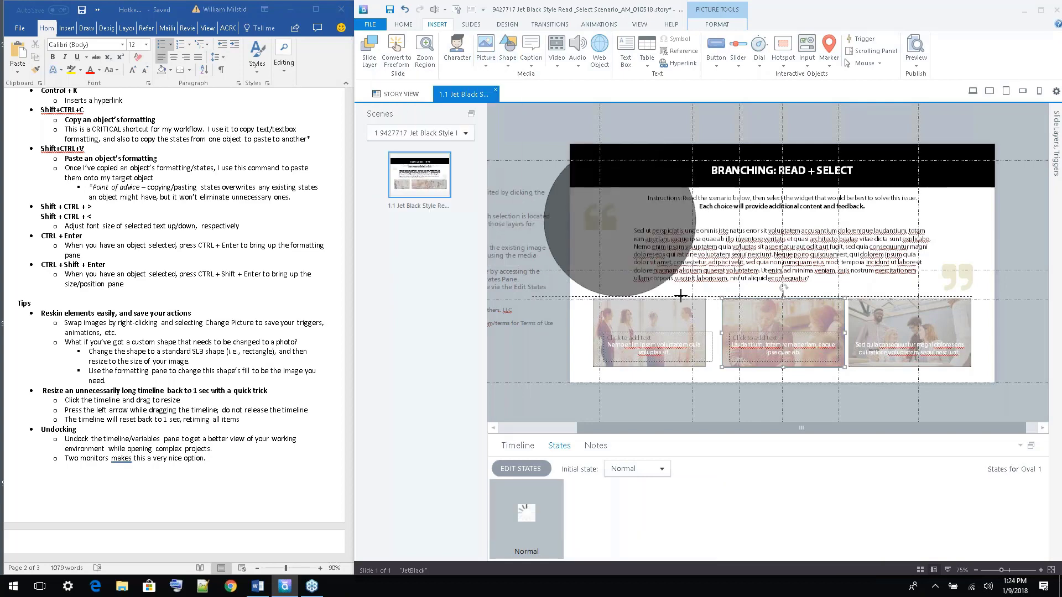
mouse_move(618, 217)
left_mouse_down()
mouse_move(803, 299)
mouse_move(797, 260)
left_mouse_up()
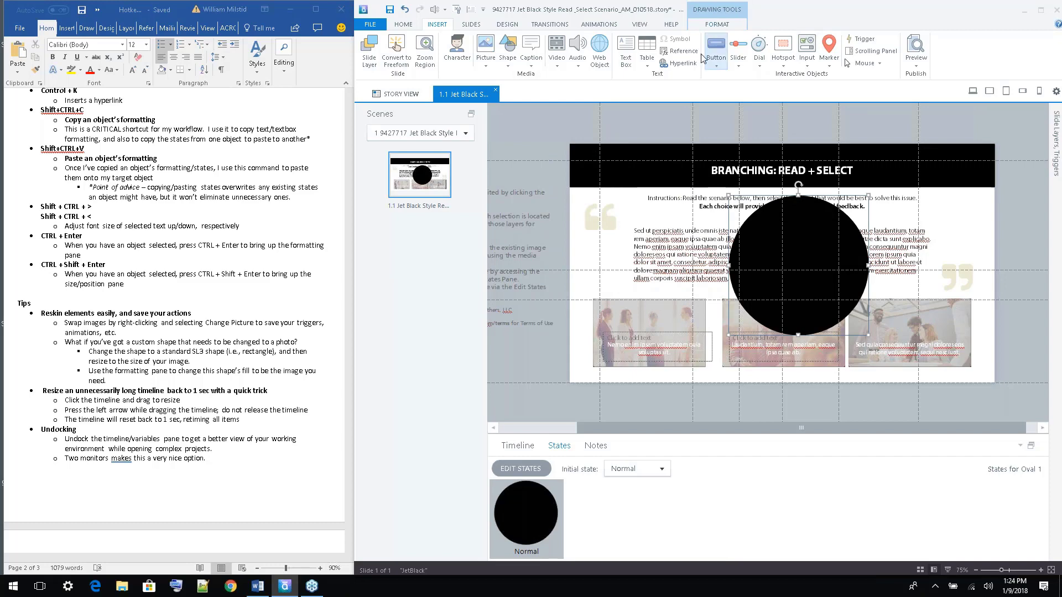
Fill the circle with green
left_click(729, 25)
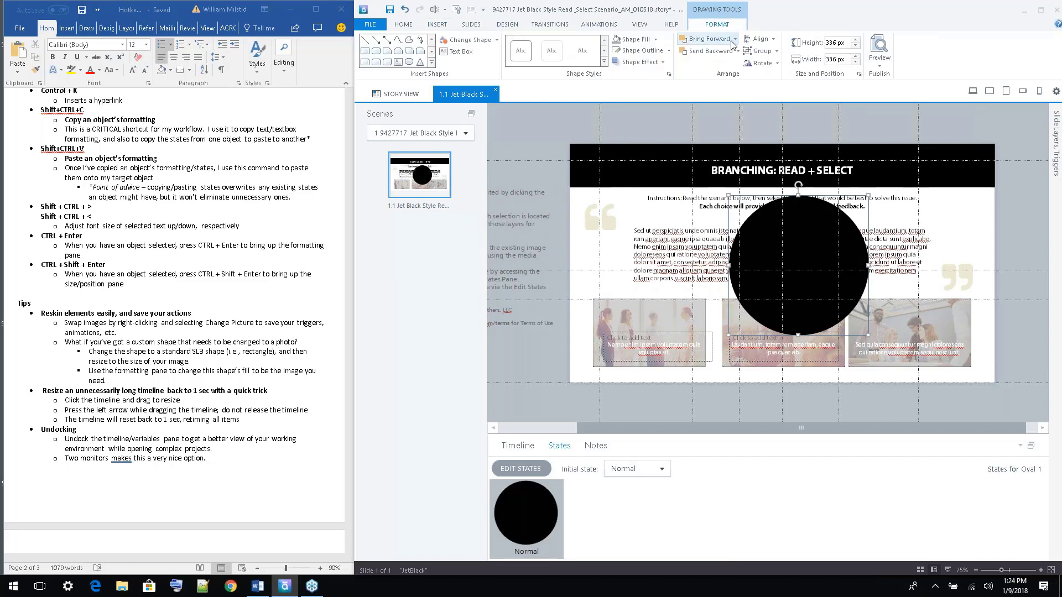
left_click(655, 40)
left_click(654, 61)
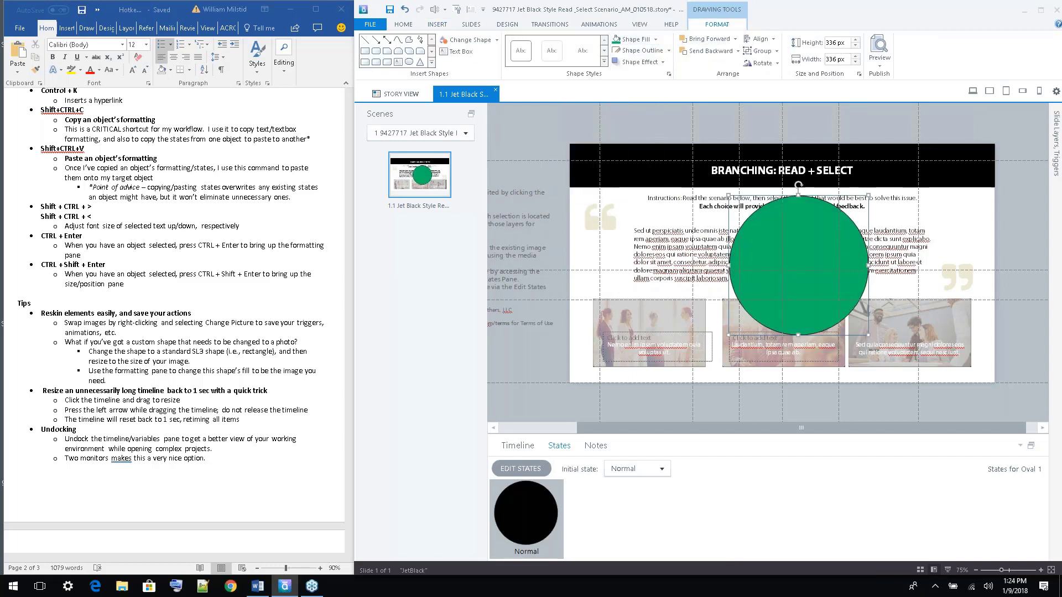
Copy the first picture's formatting and states, paste them onto the green circle and undo the paste
left_click(622, 316)
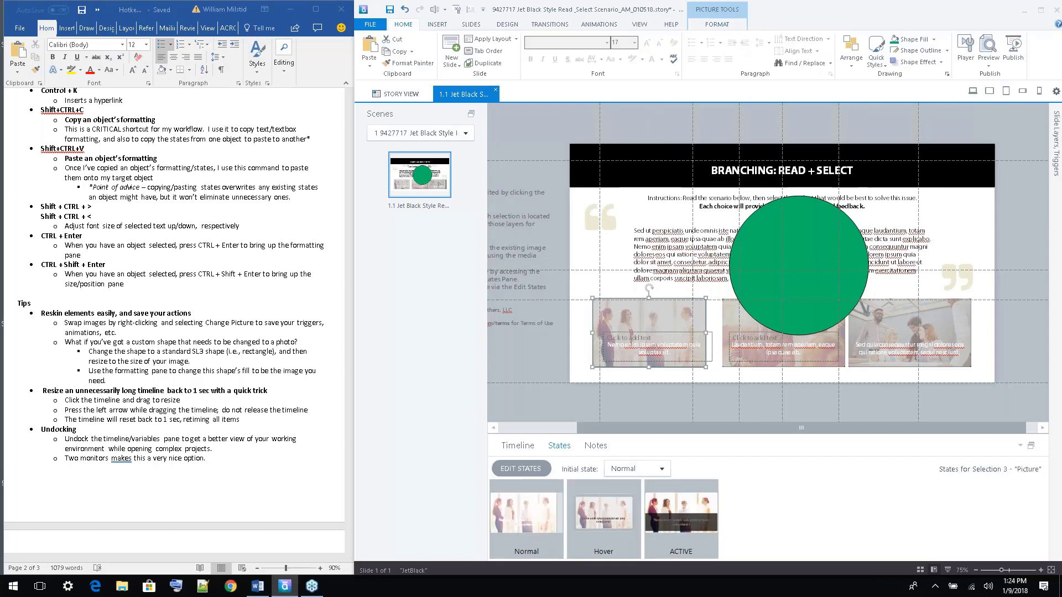
left_click(802, 241)
key("ctrl+shift+v")
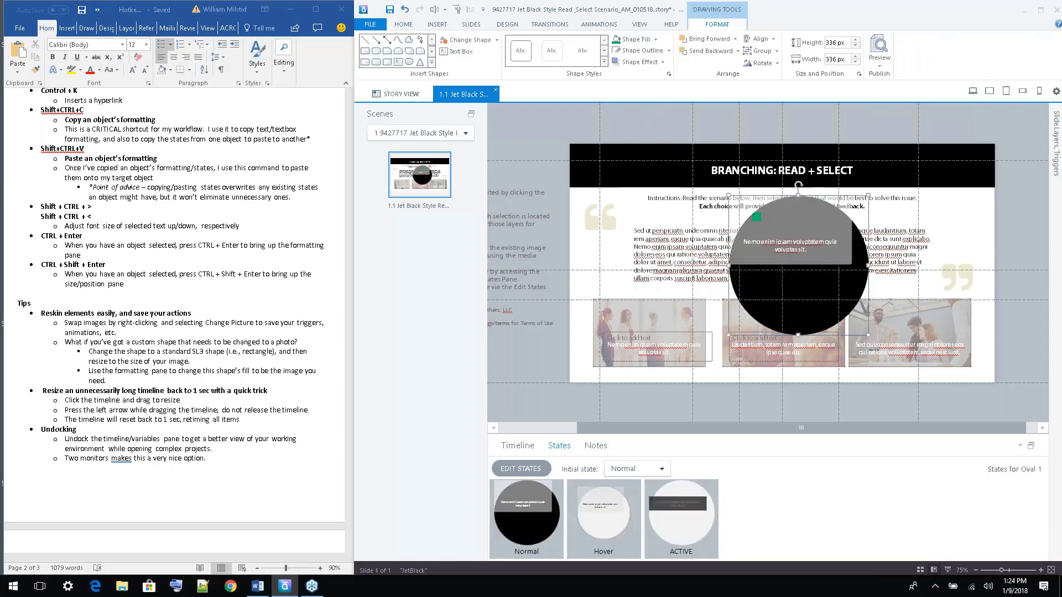
key("ctrl+z")
Compare the states of the first picture and the green circle, previewing the picture's Hover and ACTIVE states
left_click(639, 316)
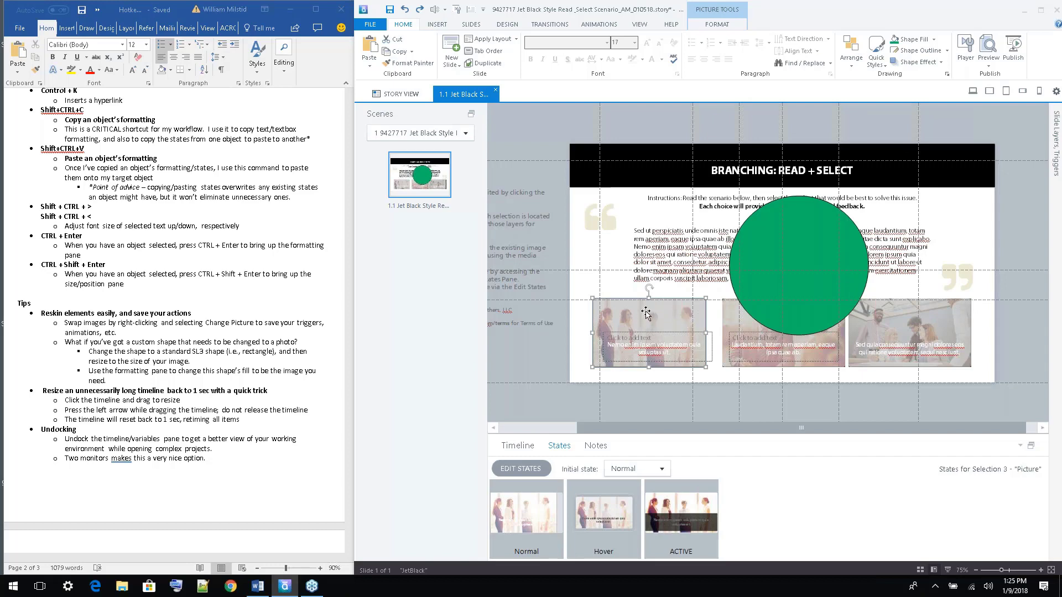
left_click(793, 242)
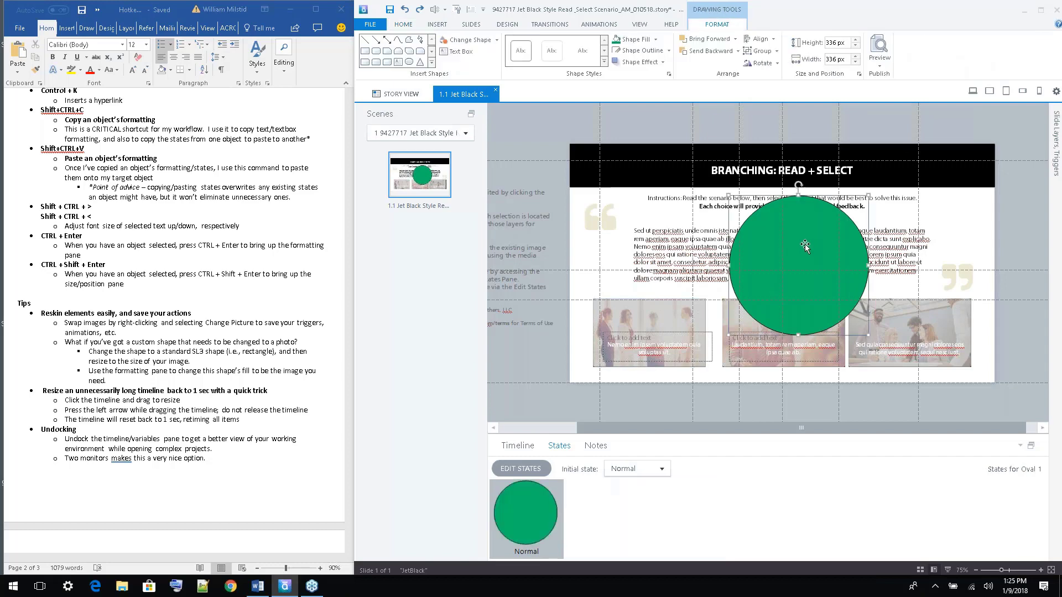
left_click(675, 311)
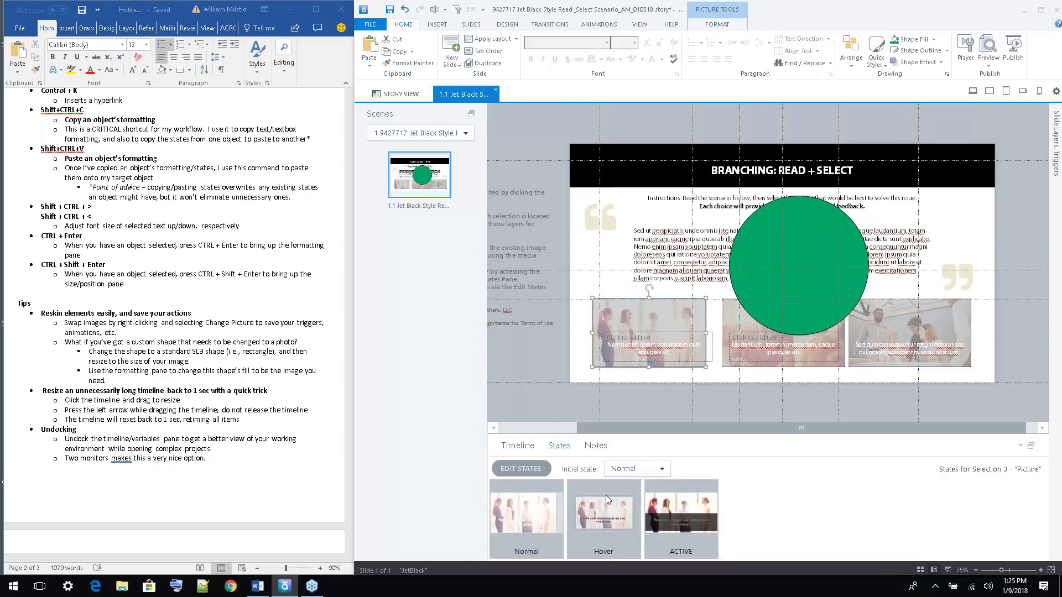
left_click(673, 524)
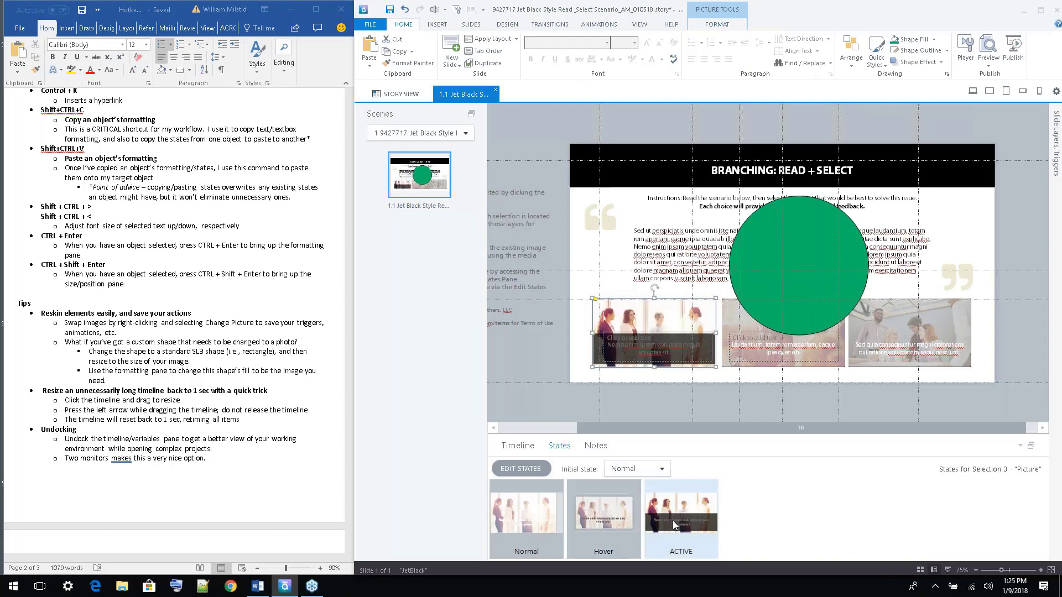
left_click(602, 528)
left_click(696, 510)
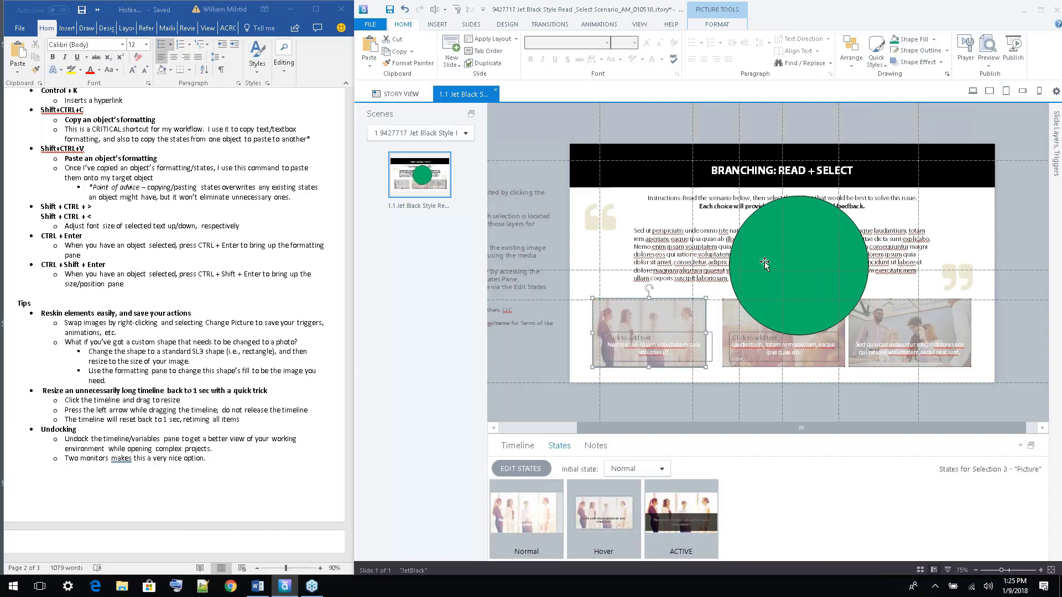
left_click(551, 363)
left_click(686, 301)
Start adding a Hover state to the green circle manually, cancel it and leave state editing
left_click(782, 265)
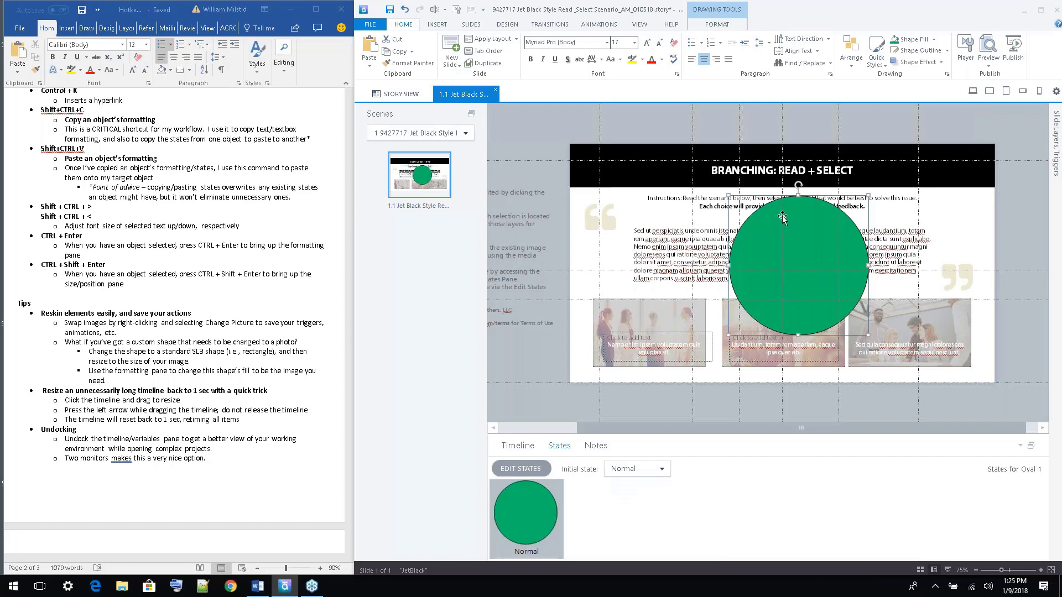
left_click(529, 468)
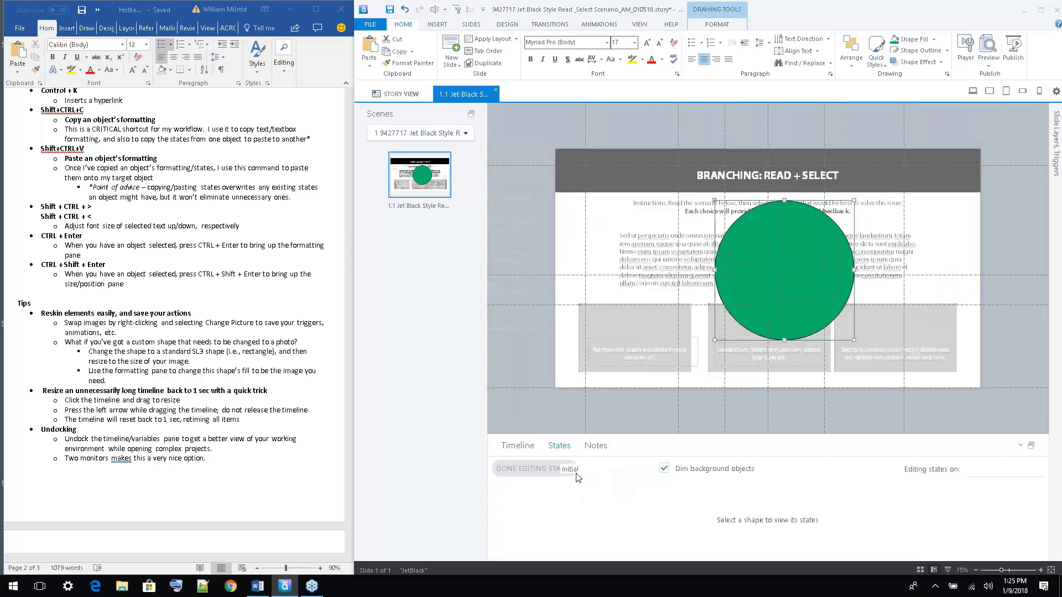
left_click(590, 468)
type("Hover")
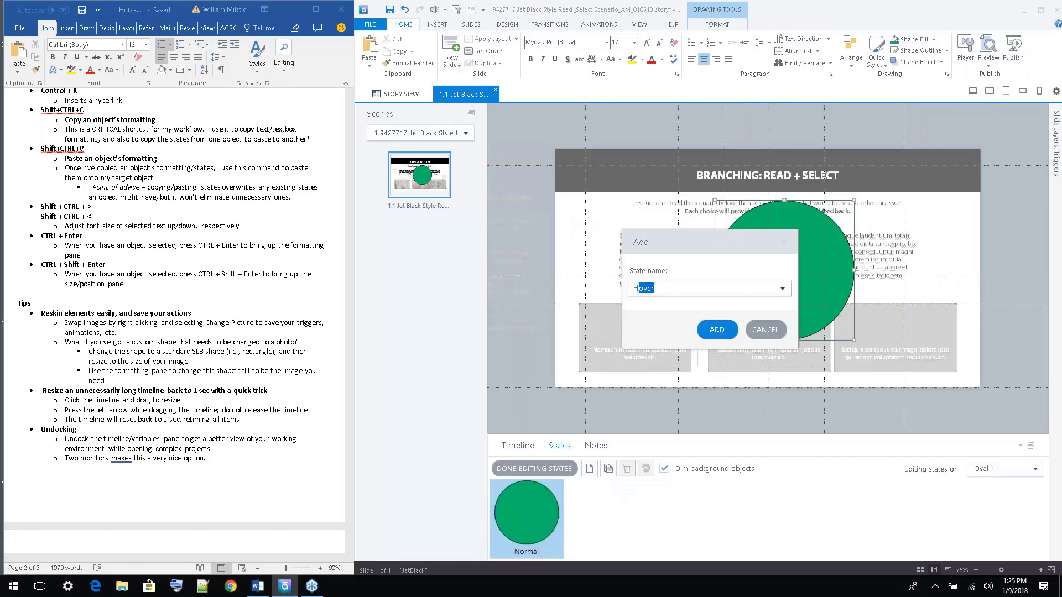
left_click(765, 329)
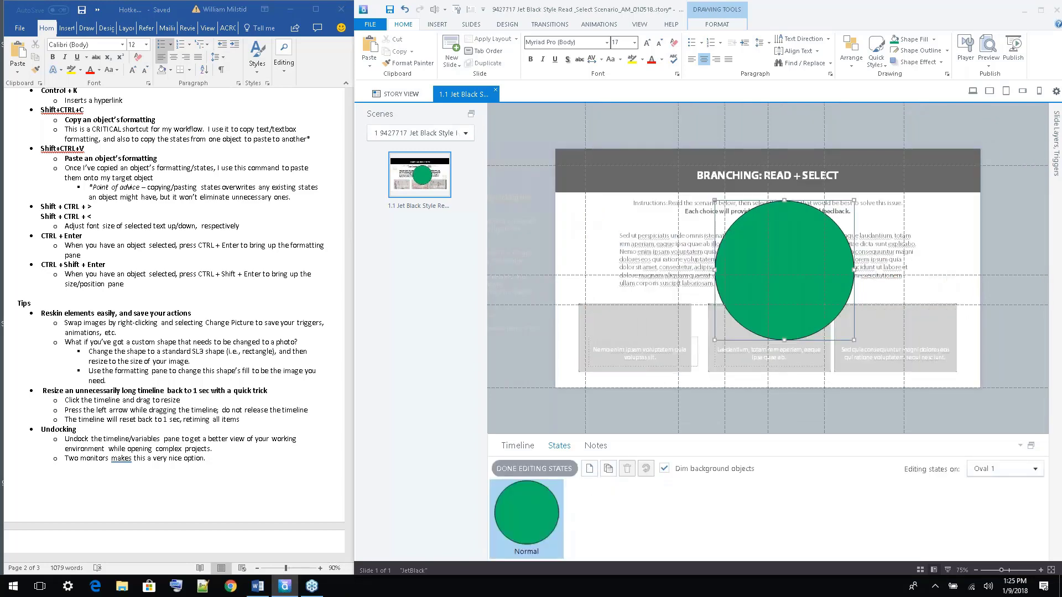
left_click(531, 468)
Move the green circle up over the slide title and paste the first picture's formatting and states onto it
left_click(754, 359)
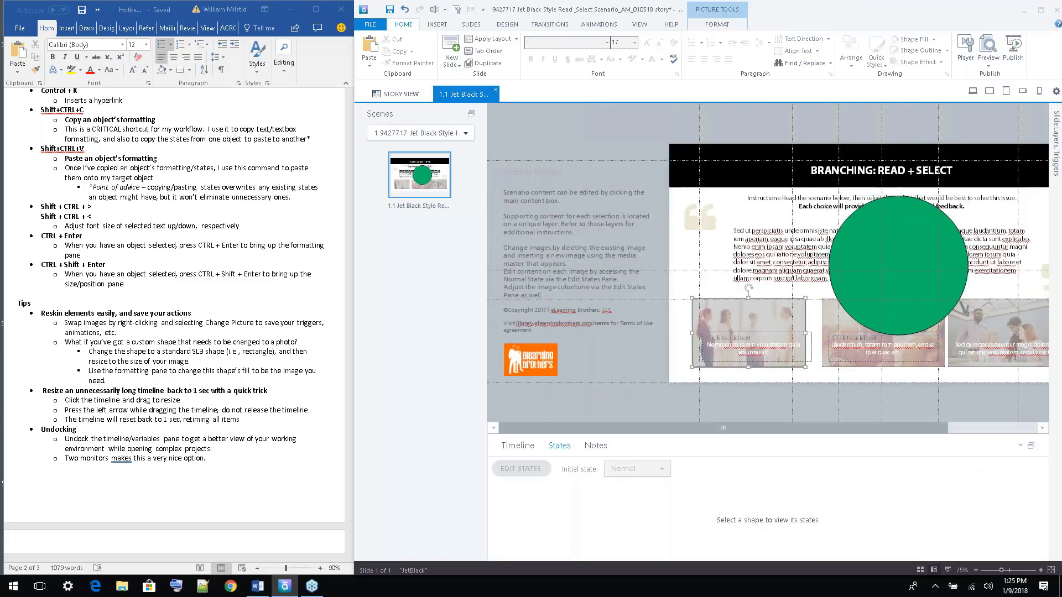
scroll(757, 426, "right", 3)
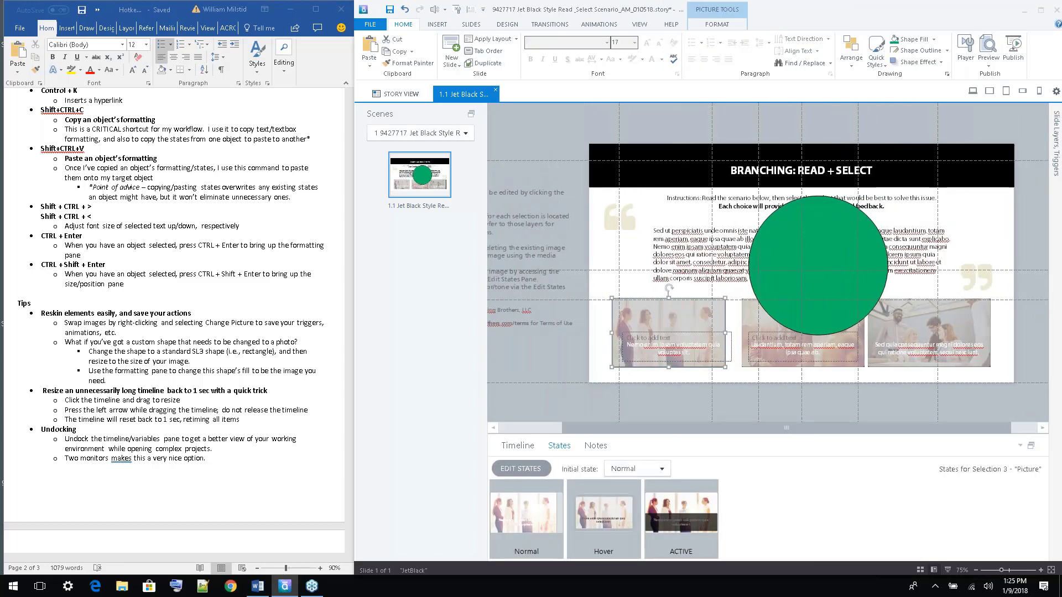
left_click_drag(797, 267, 823, 214)
left_click(683, 317)
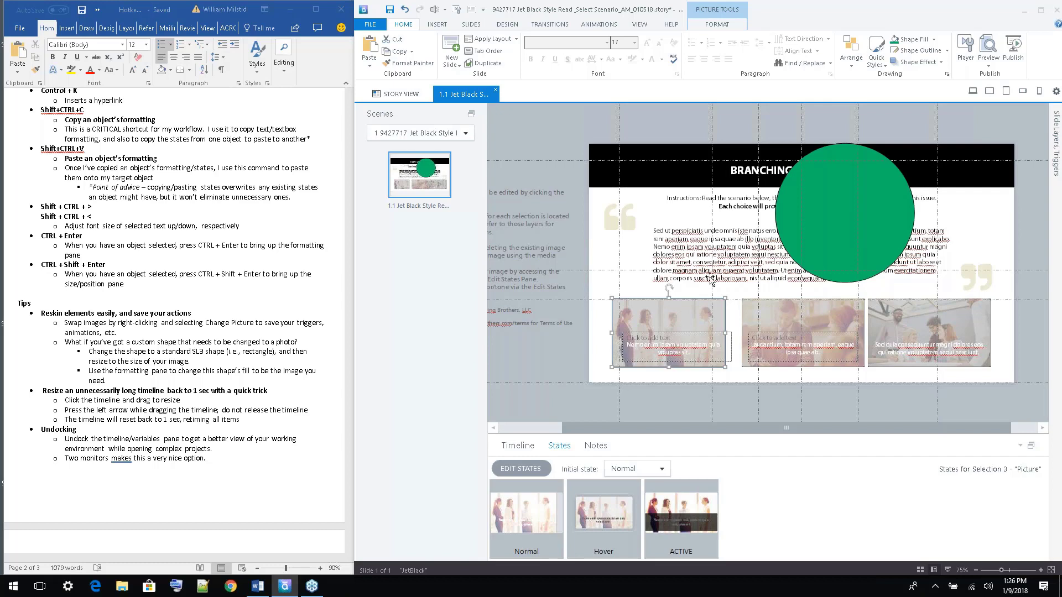
left_click(819, 238)
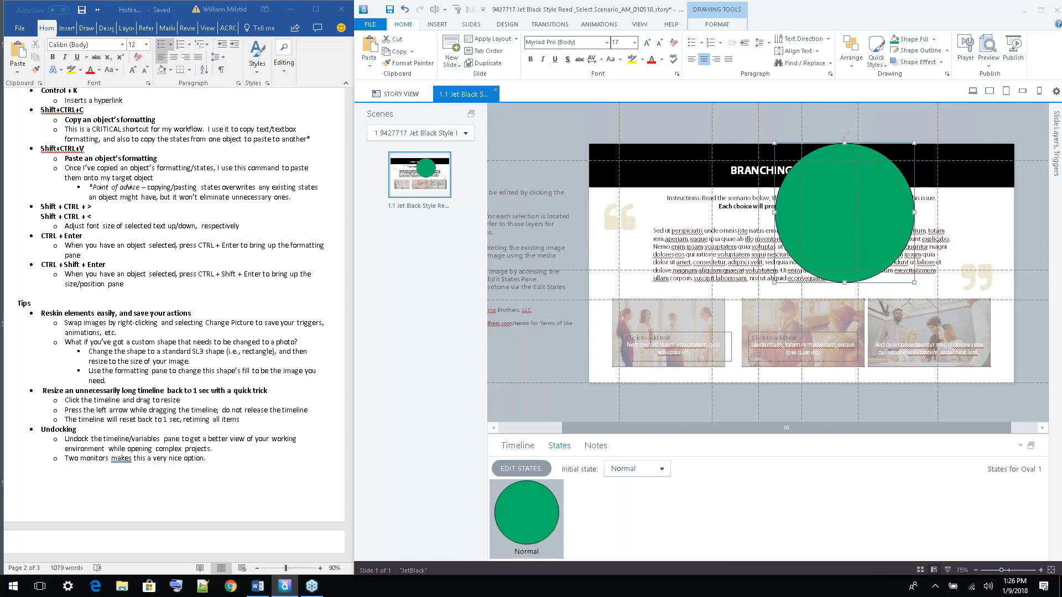
key("ctrl+shift+v")
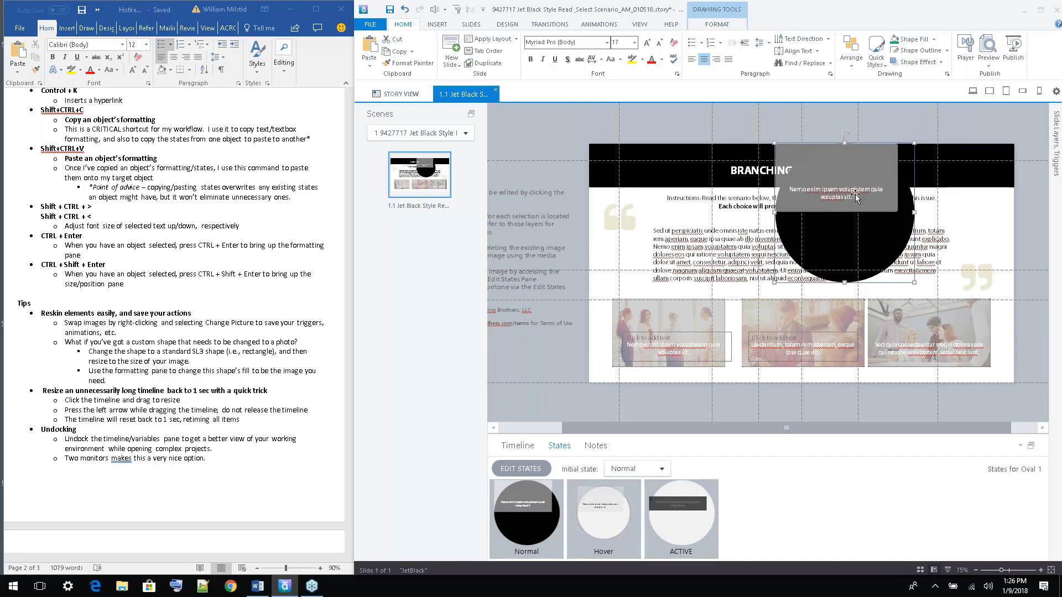
Move the circle off the slide, over the instruction notes beside it
left_click_drag(837, 254, 517, 207)
left_click_drag(632, 428, 567, 427)
left_click_drag(639, 212, 615, 222)
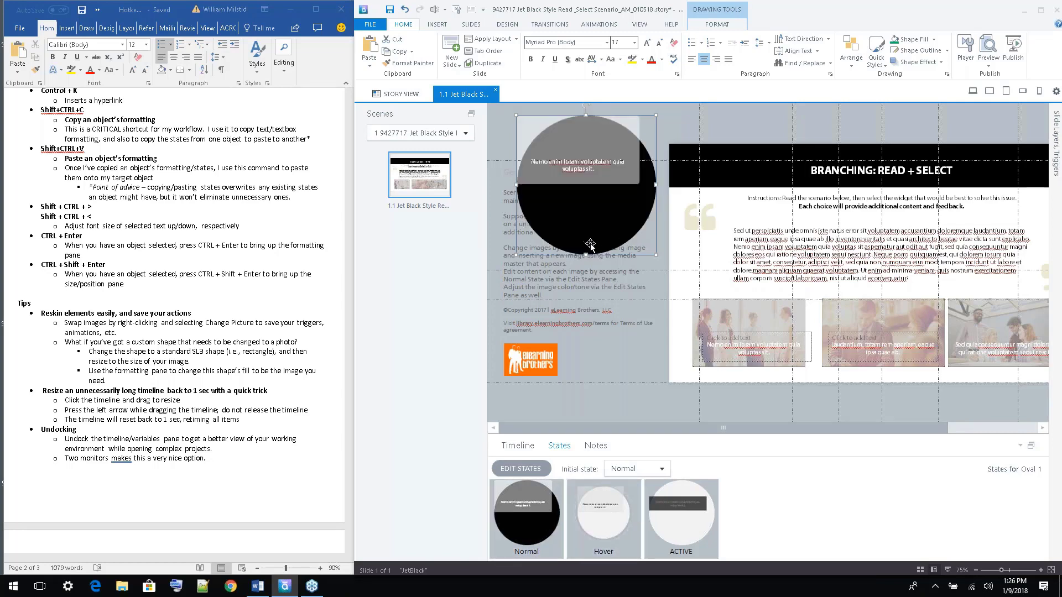
Preview the circle's Hover and ACTIVE states, and delete the circle
left_click(575, 550)
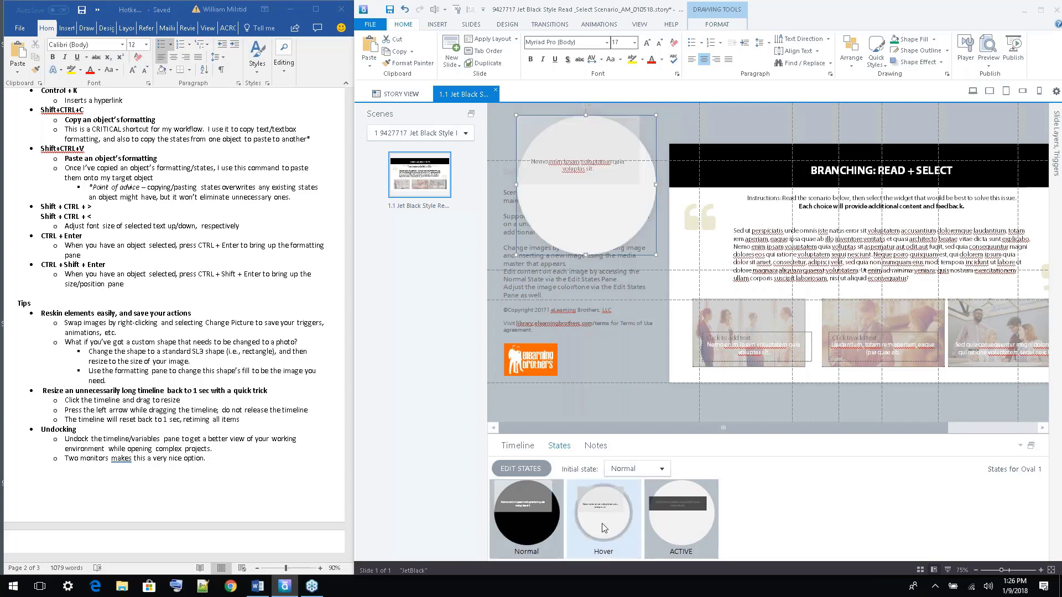
left_click(696, 526)
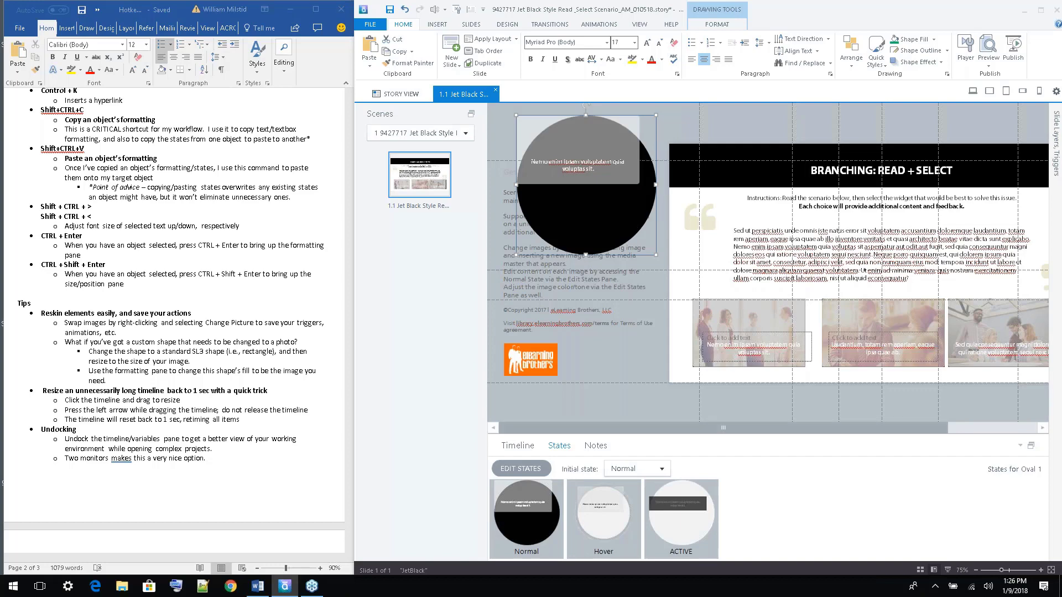
key("Delete")
left_click(867, 307)
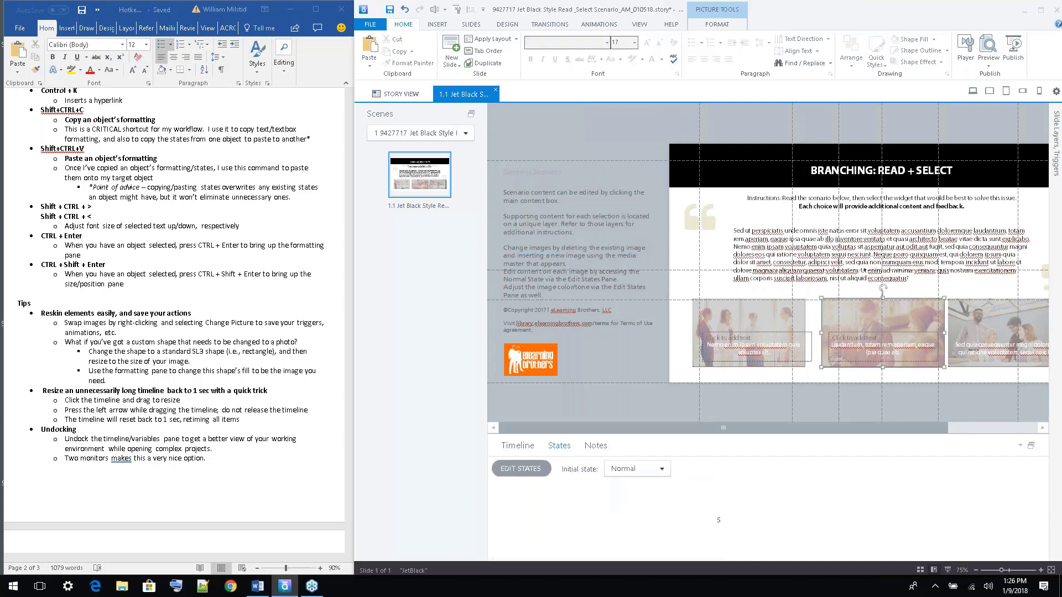
Delete the ACTIVE and Hover states from the middle picture and finish editing its states
left_click(701, 500)
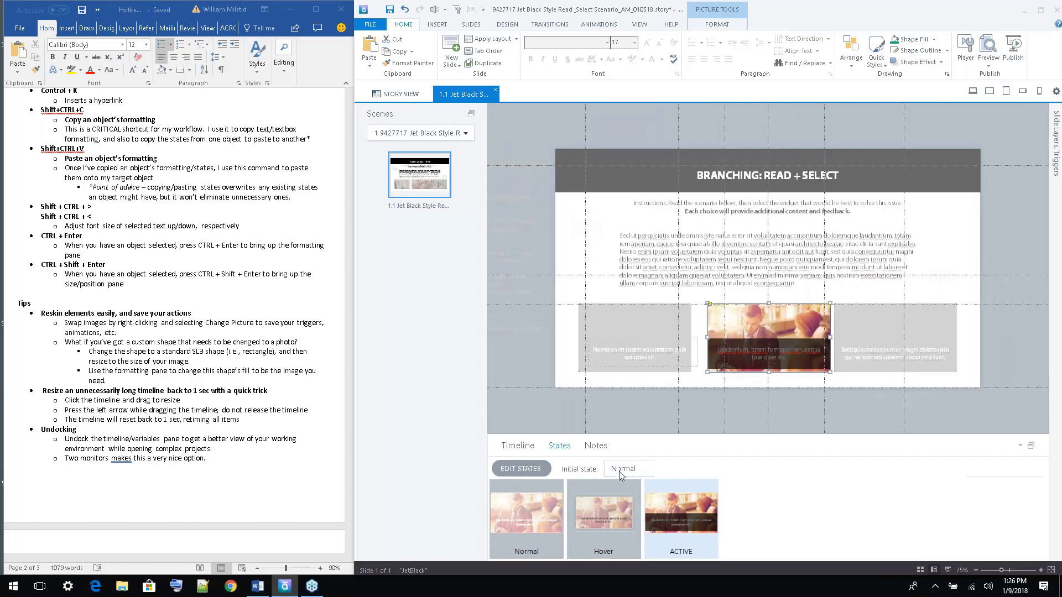
left_click(627, 469)
left_click(627, 471)
key("Return")
left_click(532, 469)
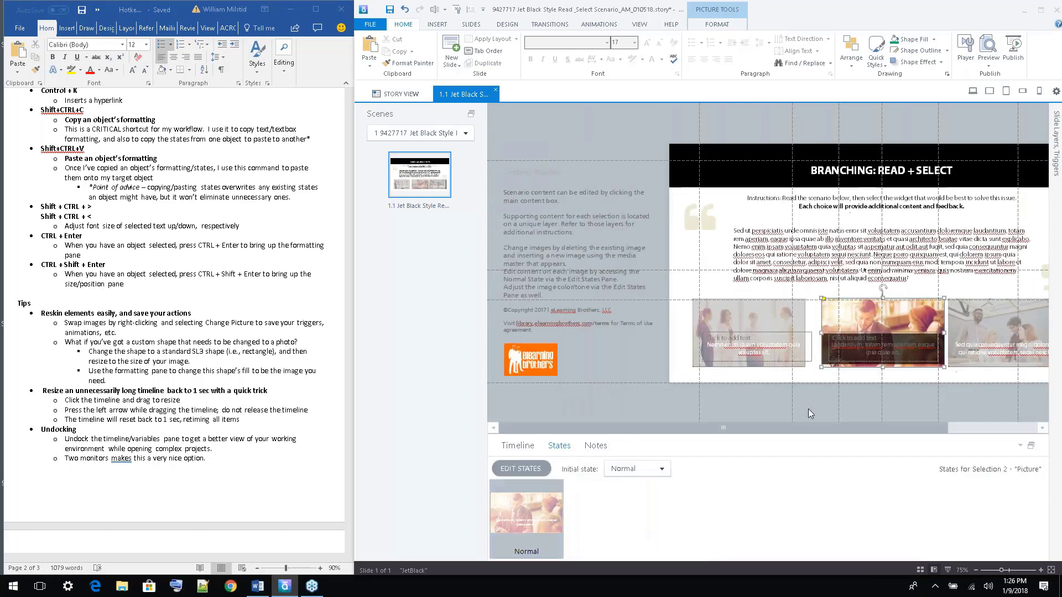
Copy the first picture's formatting and states, paste them onto the middle picture, and reselect that picture to check its states
left_click(808, 410)
left_click_drag(819, 428, 883, 429)
left_click(672, 318)
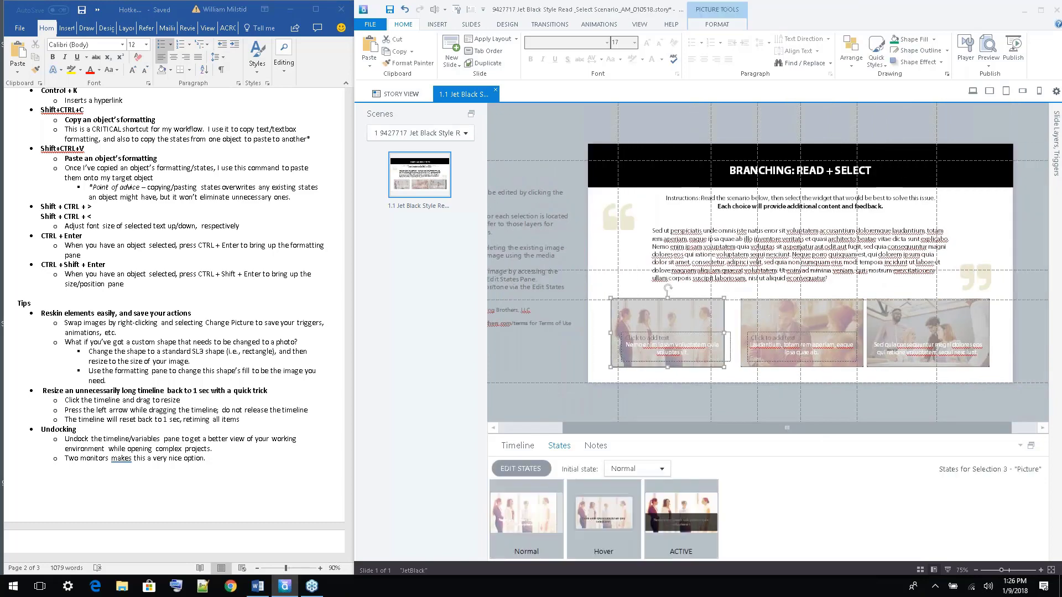
left_click(775, 318)
key("ctrl+shift+v")
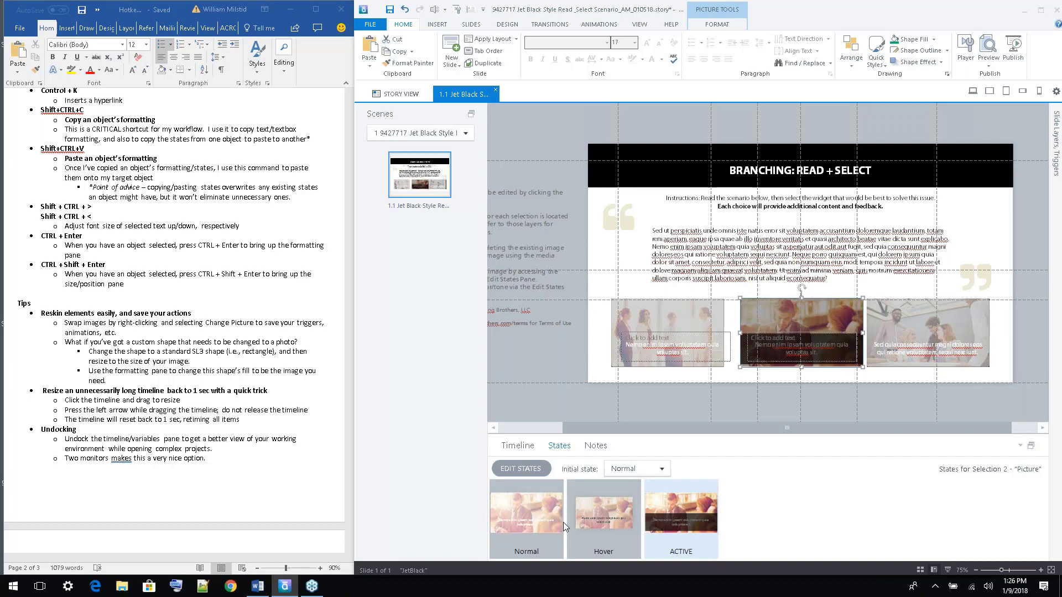
left_click(648, 399)
scroll(648, 399, "left", 2)
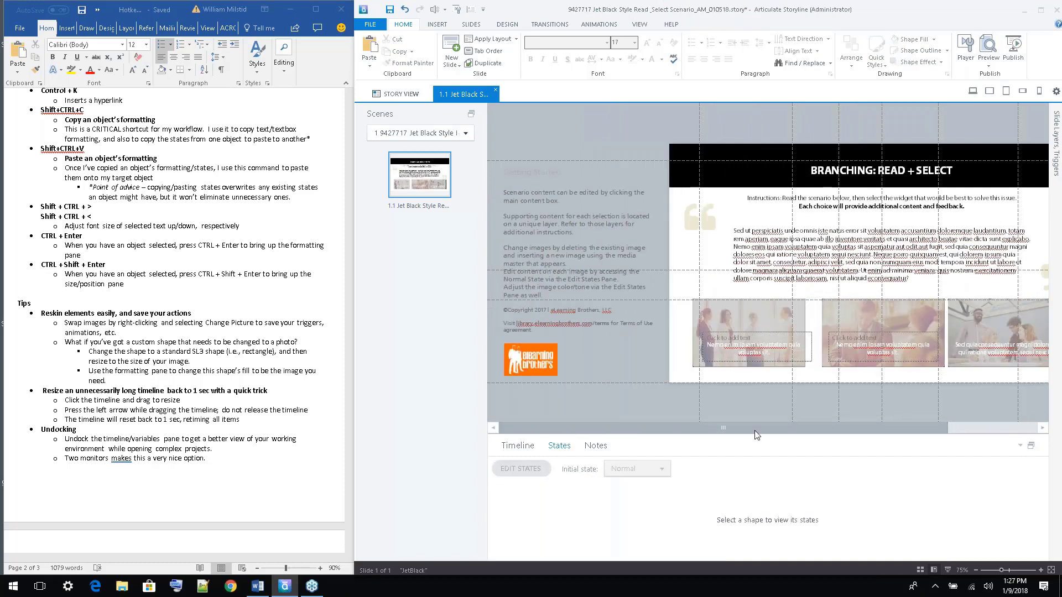
left_click_drag(754, 431, 847, 413)
left_click(765, 312)
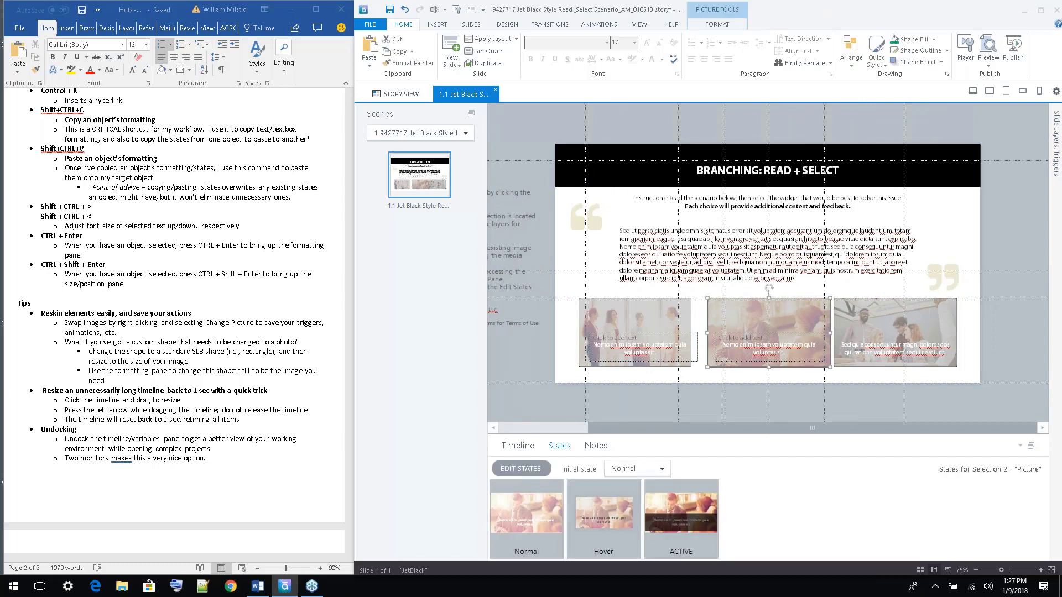
Format all text in the slide's body paragraph as 14 pt, red and bold
left_click(732, 246)
key("ctrl+a")
key("ctrl+shift+greater")
key("ctrl+shift+greater")
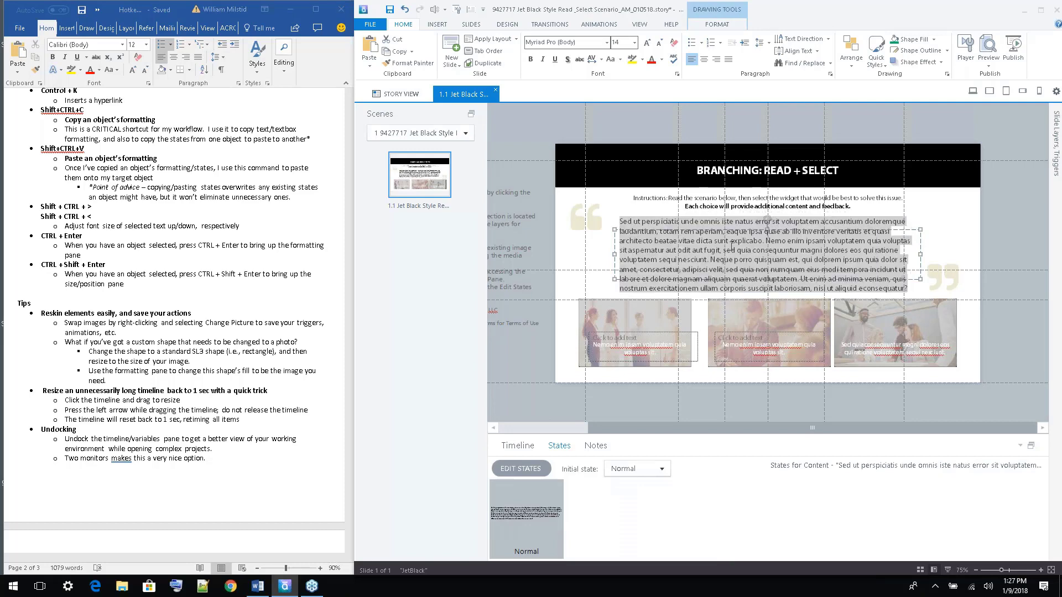
left_click(651, 59)
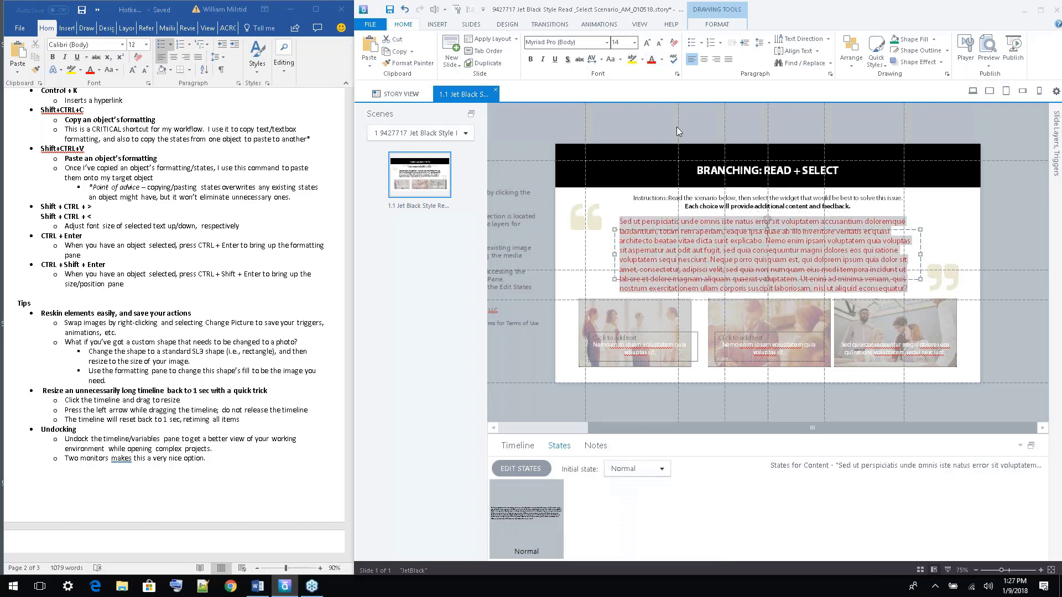
key("ctrl+b")
key("Escape")
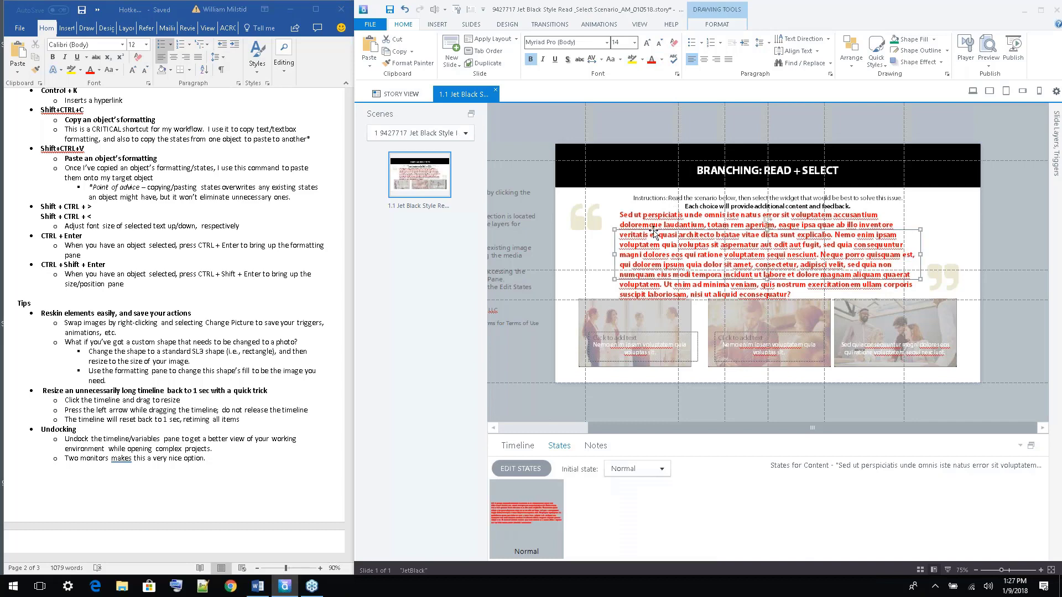
key("Escape")
Copy the body paragraph's formatting and paste it onto the instructions text box above it
left_click(766, 226)
left_click(705, 206)
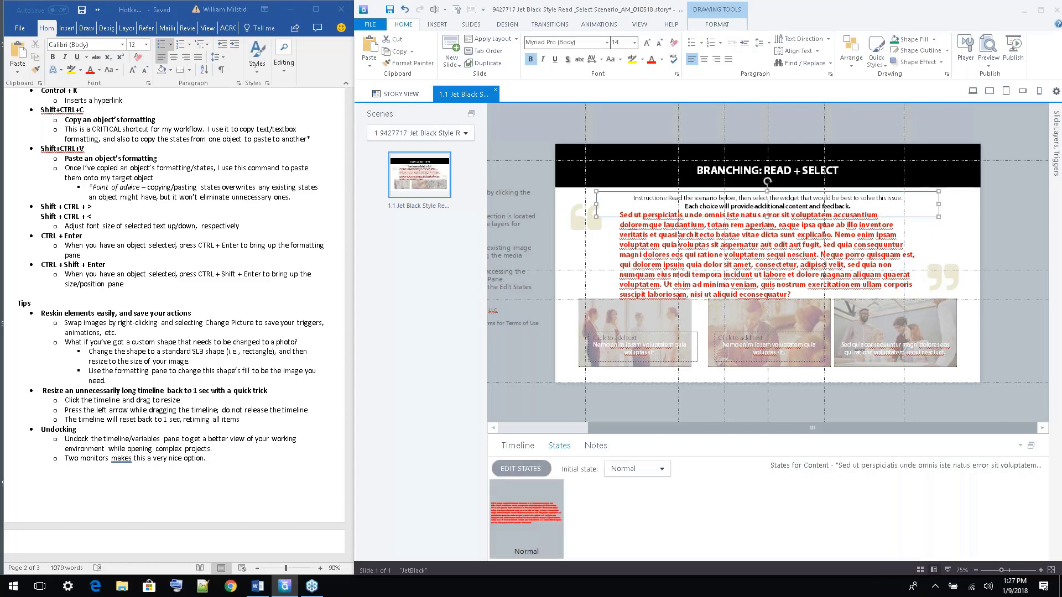
left_click(768, 220)
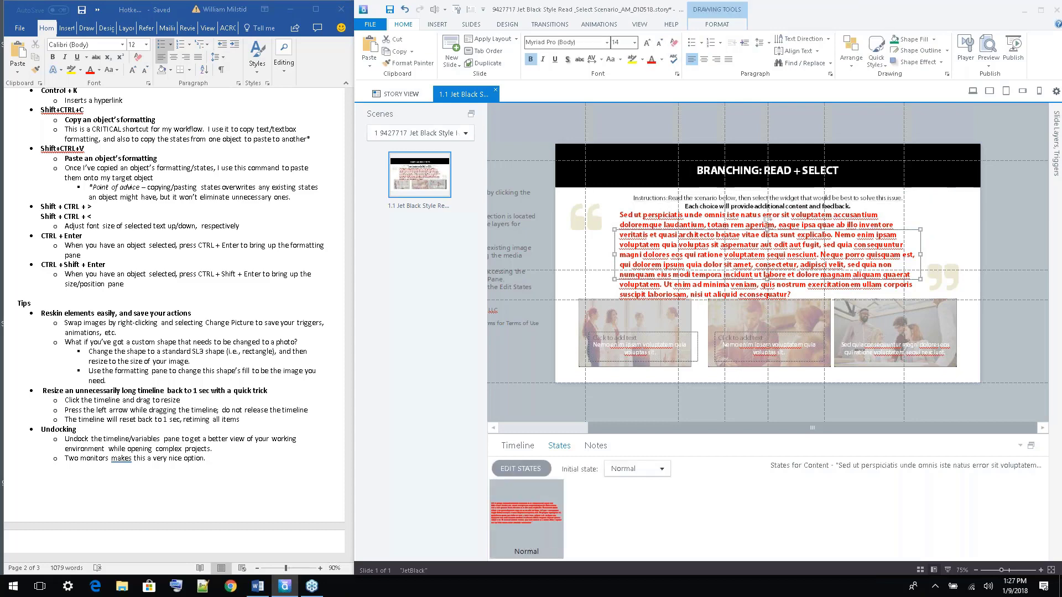
left_click(661, 196)
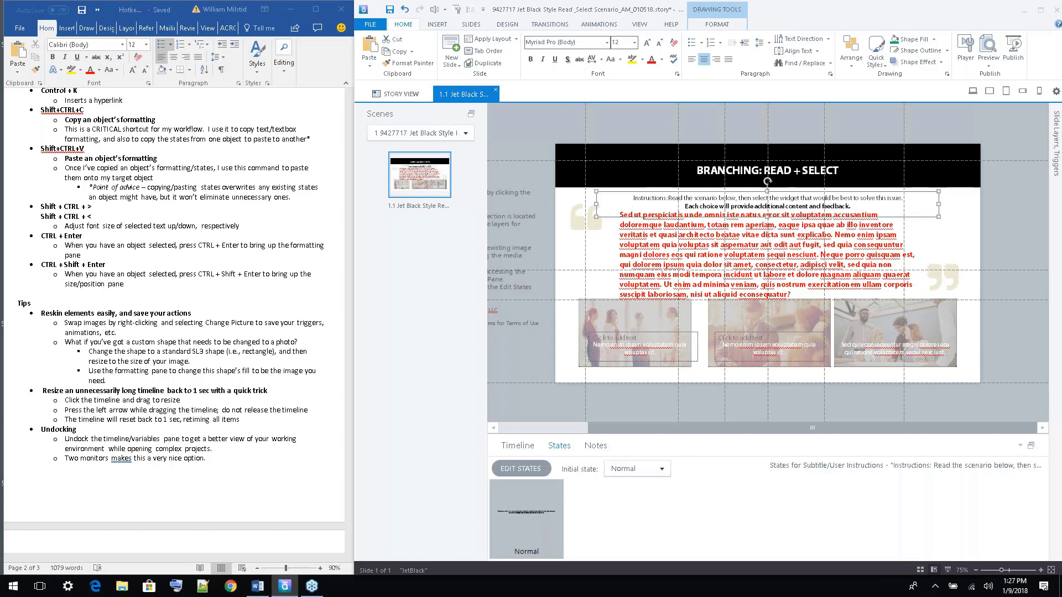
key("ctrl+shift+v")
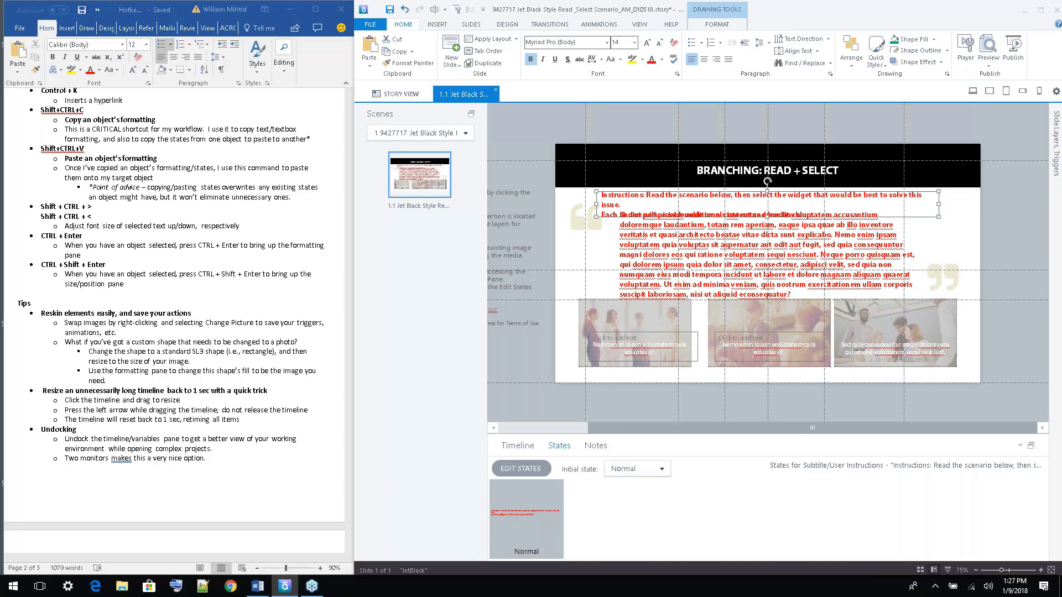
Undo the formatting pasted onto the instructions and the body paragraph's size, colour and bold changes, and deselect everything
key("ctrl+z")
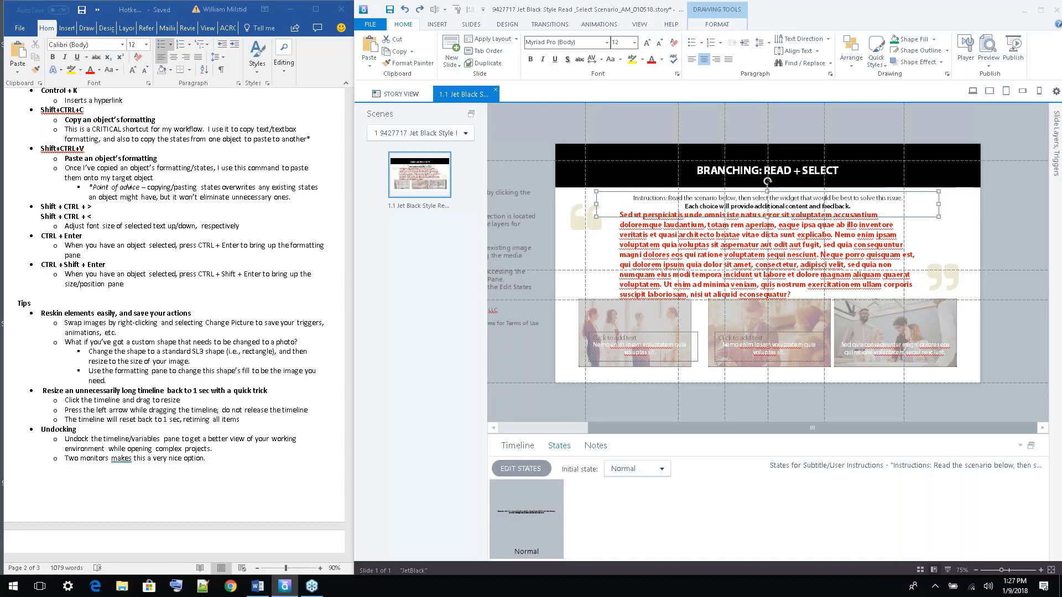
key("ctrl+z")
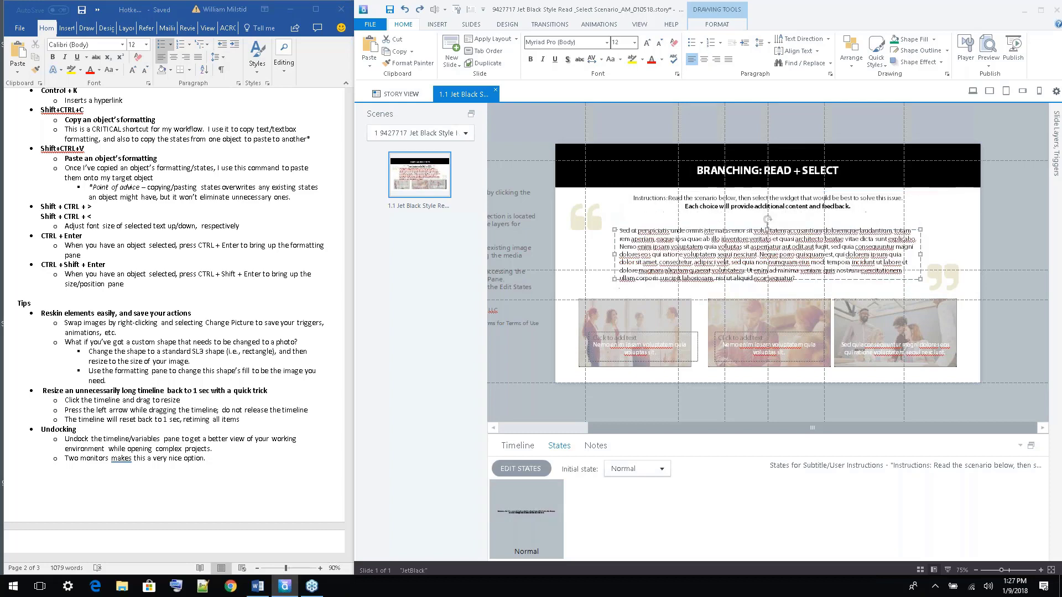
left_click(1021, 222)
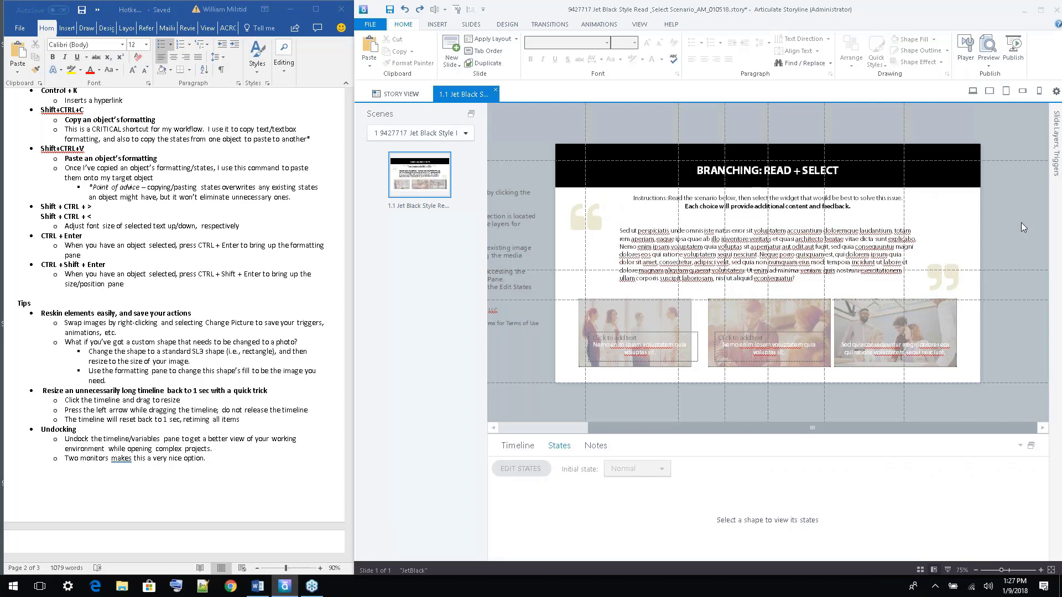
Look through the command groups for the Format Painter with the instructions text box selected
left_click(923, 213)
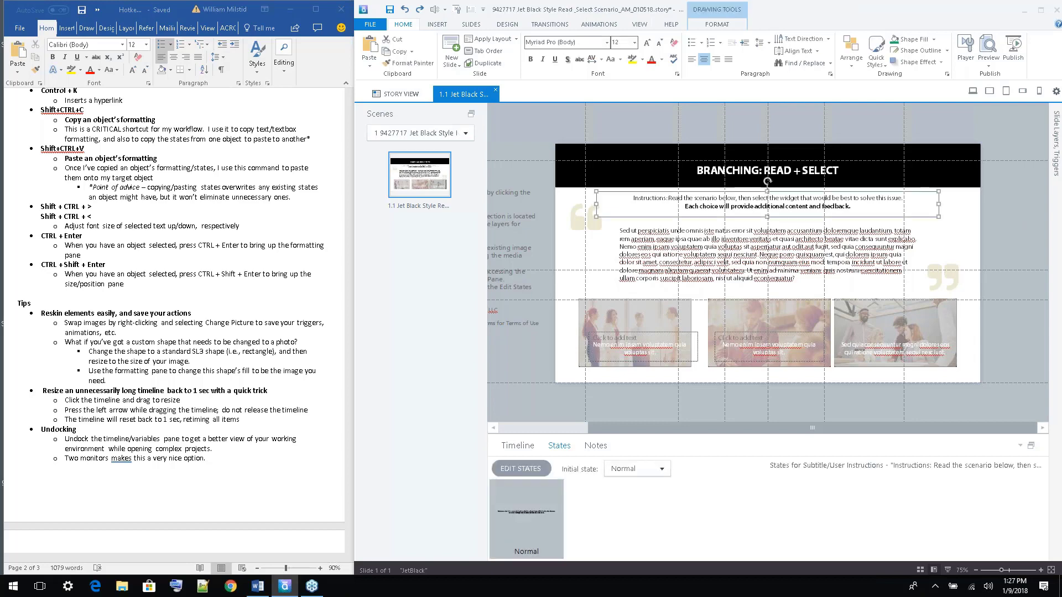
left_click(705, 25)
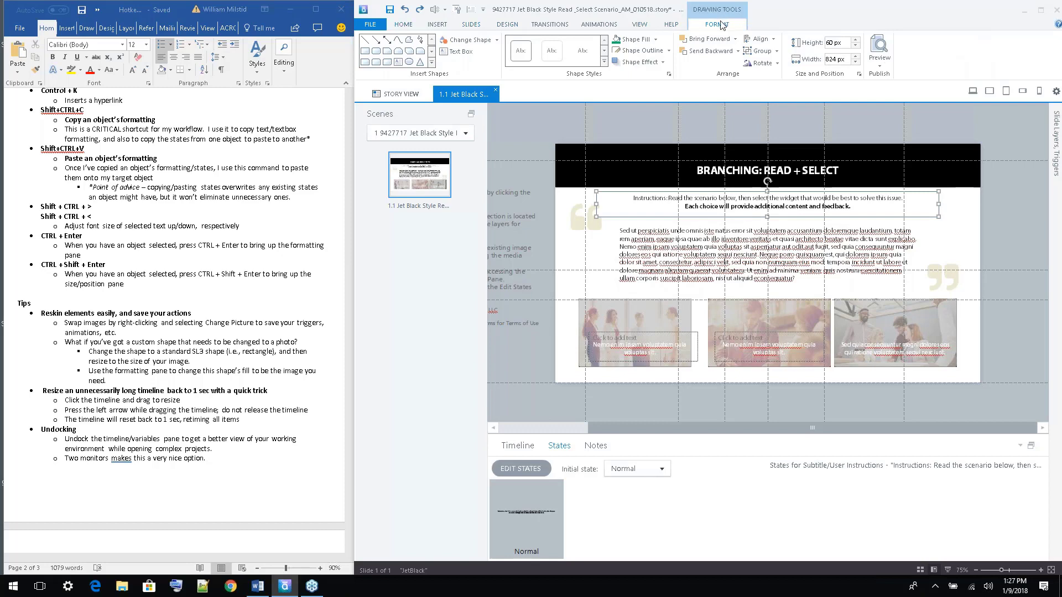
left_click(677, 26)
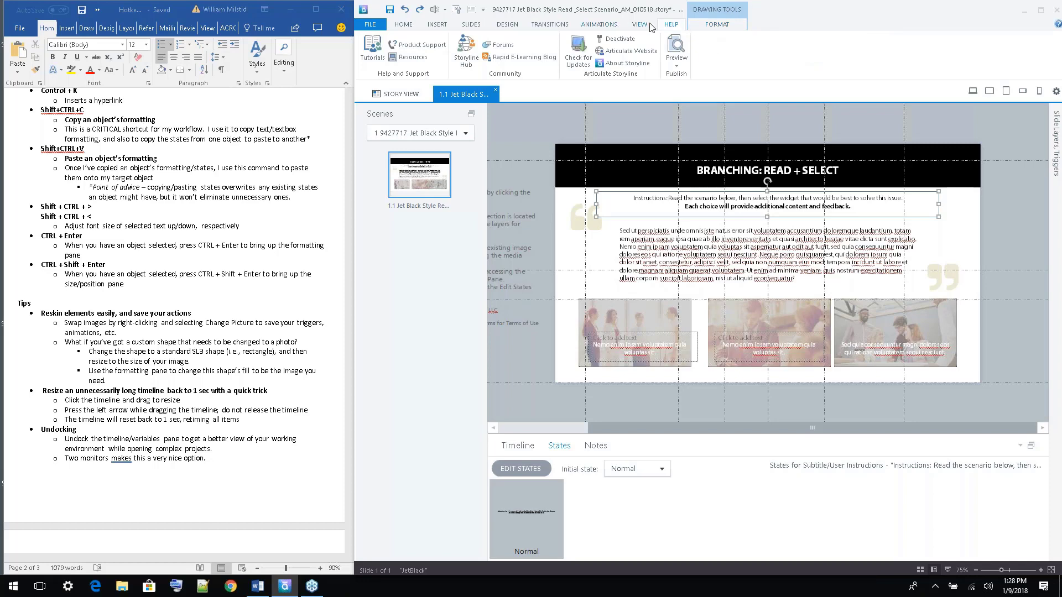
left_click(590, 27)
left_click(550, 25)
left_click(511, 25)
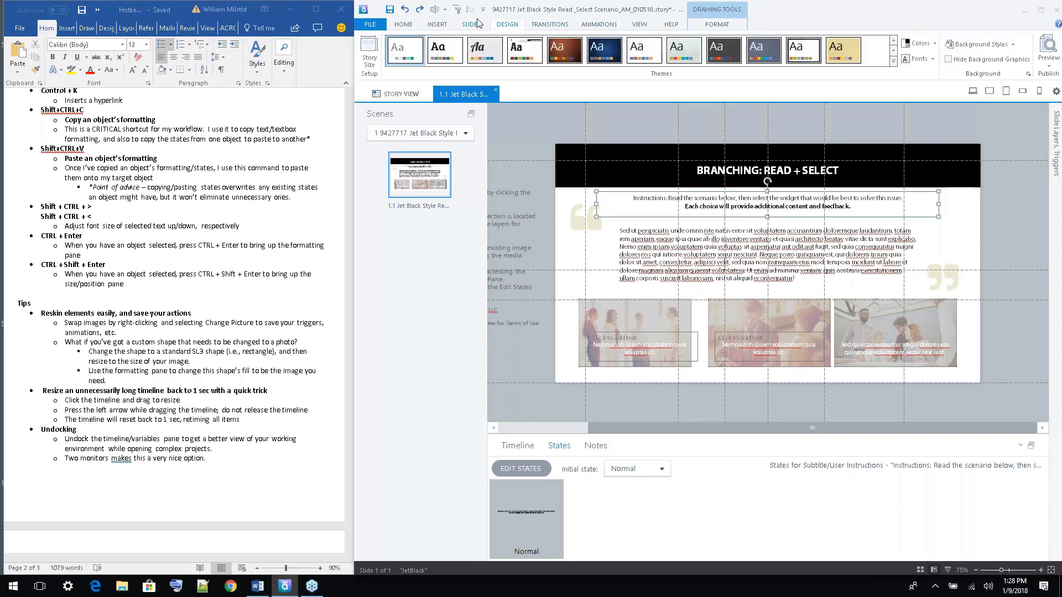
left_click(476, 25)
left_click(435, 25)
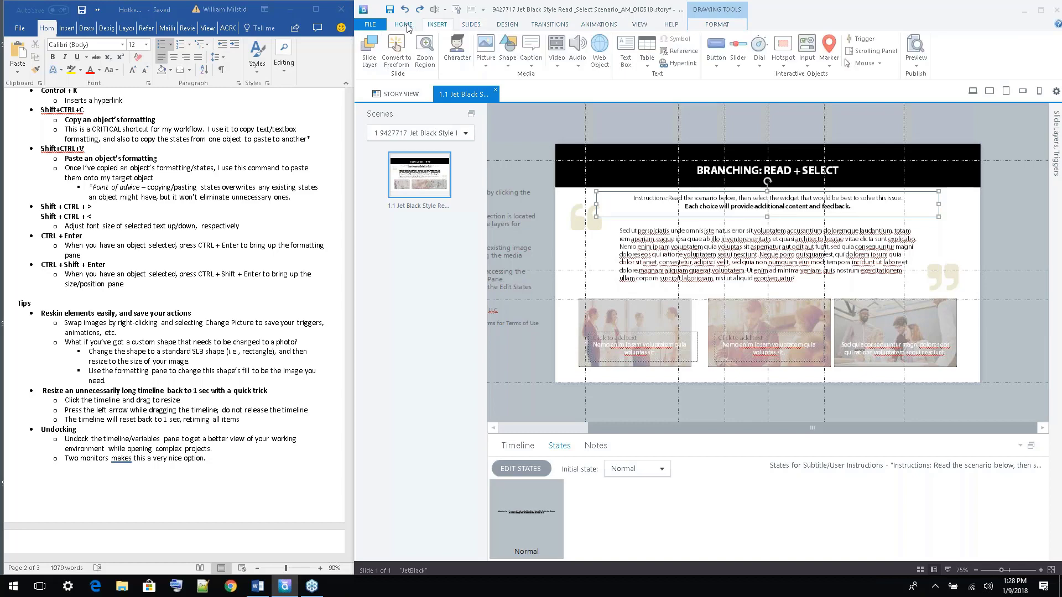
left_click(404, 25)
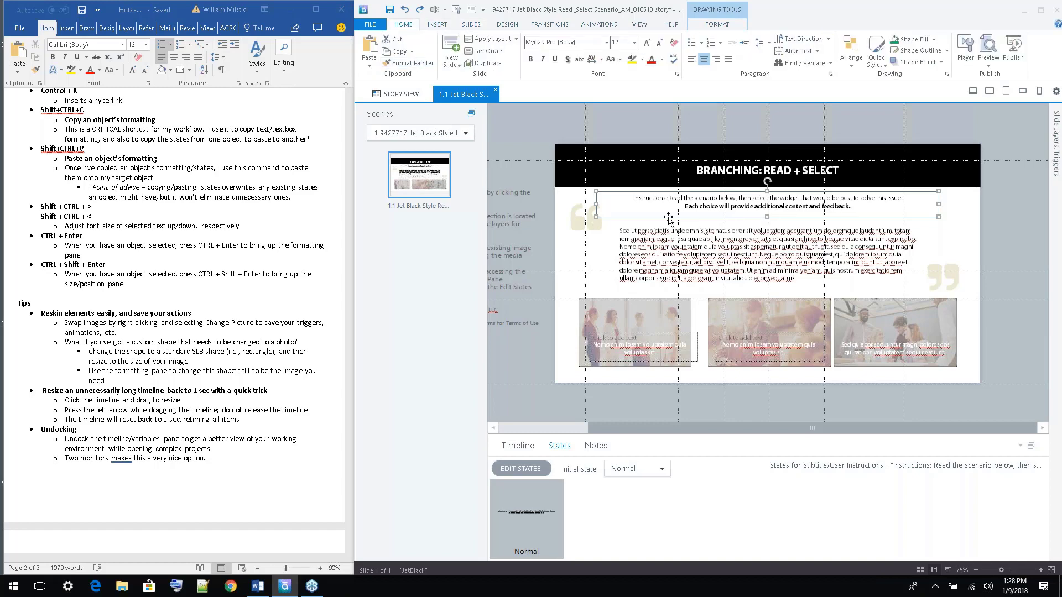
Use the Format Painter to transfer the first picture's formatting and states to the middle picture
left_click(620, 304)
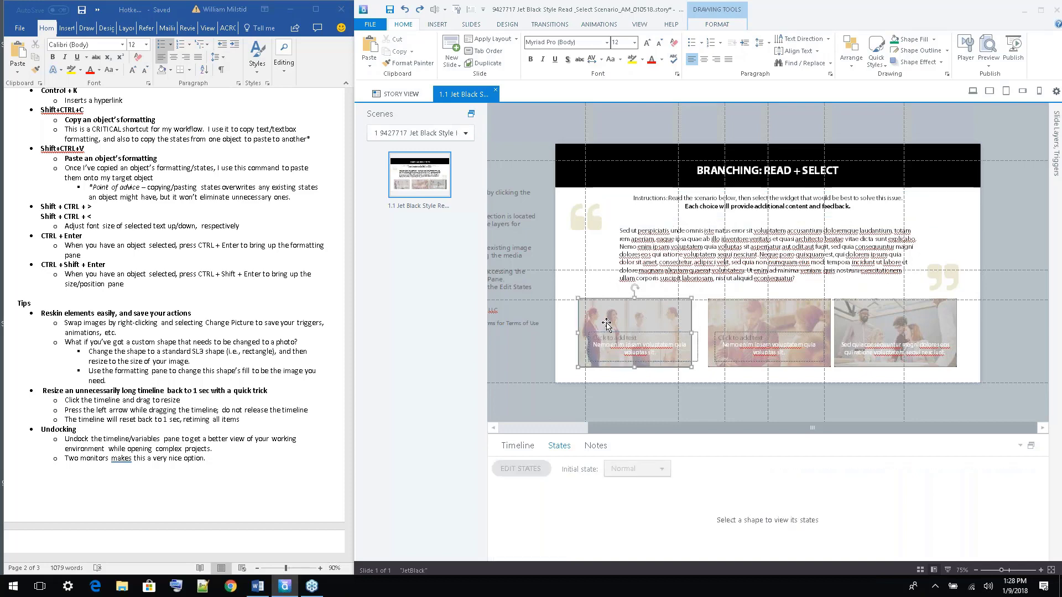
left_click(411, 64)
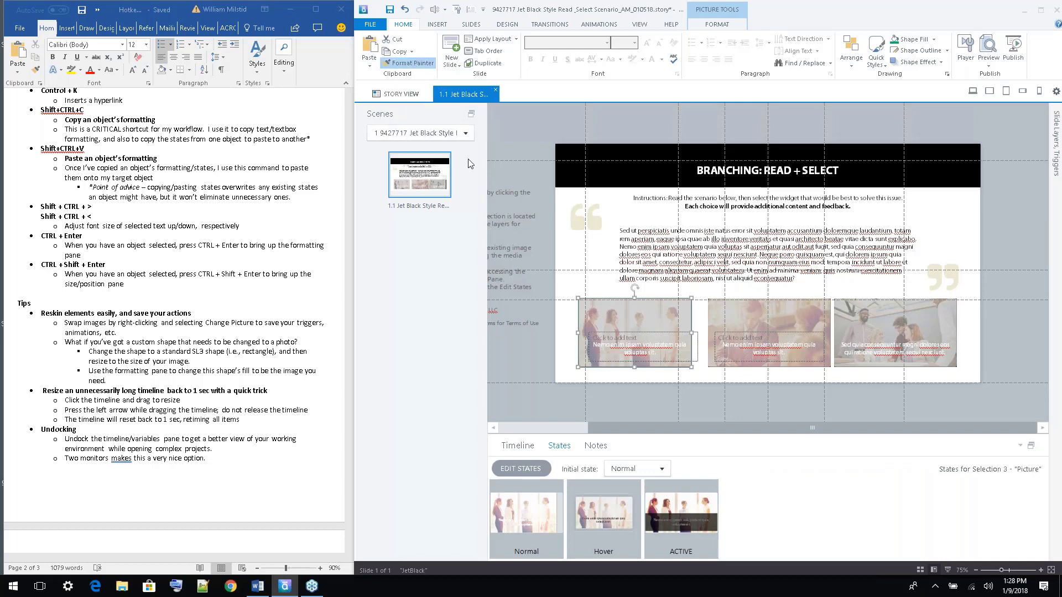
left_click(726, 307)
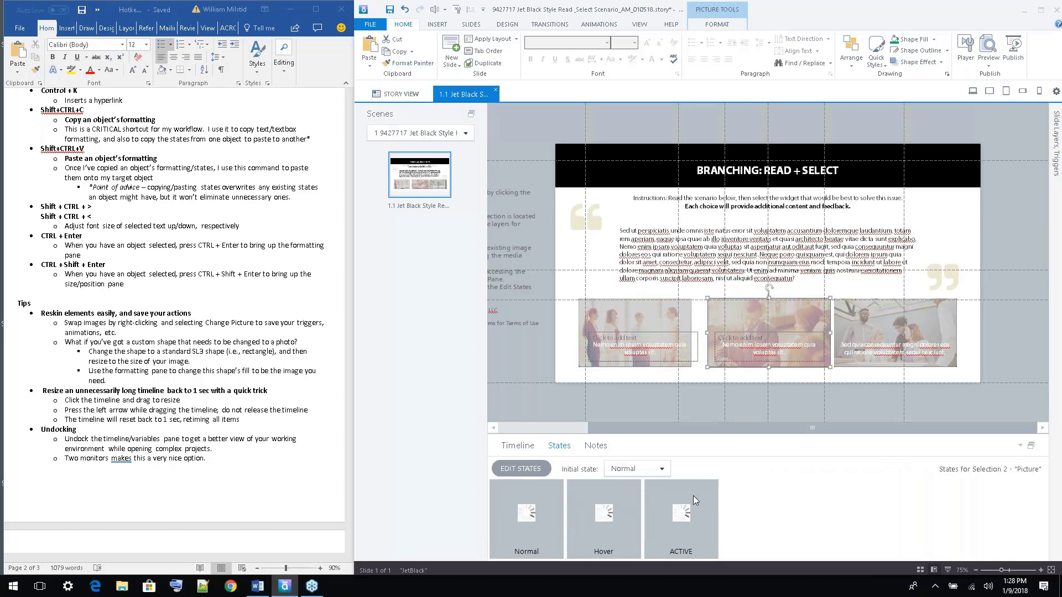
Remove the middle picture's ACTIVE and Hover states again, leaving only Normal, and close state editing
left_click(691, 506)
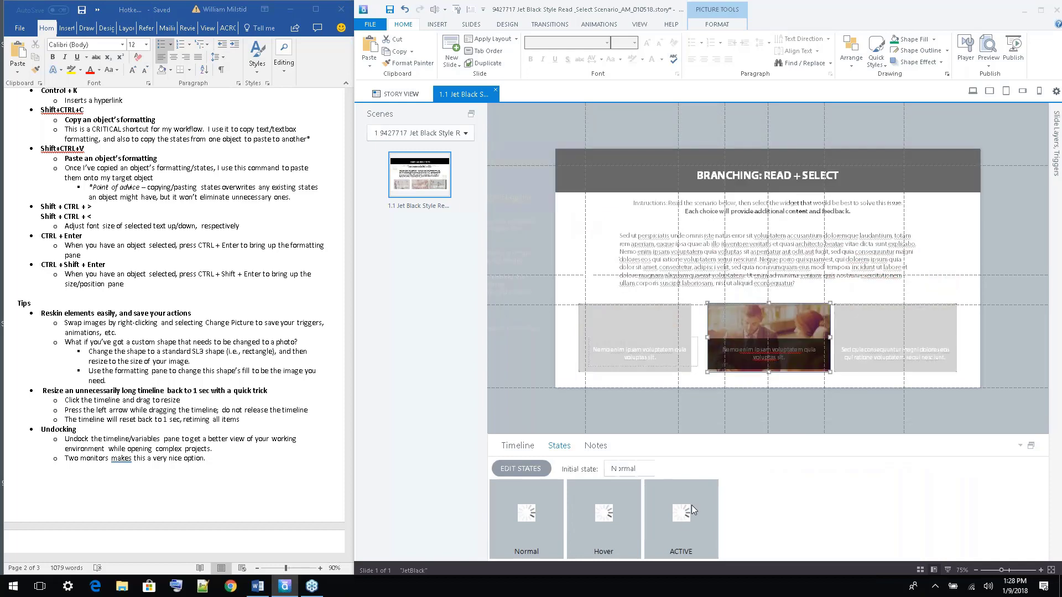
left_click(628, 468)
key("Return")
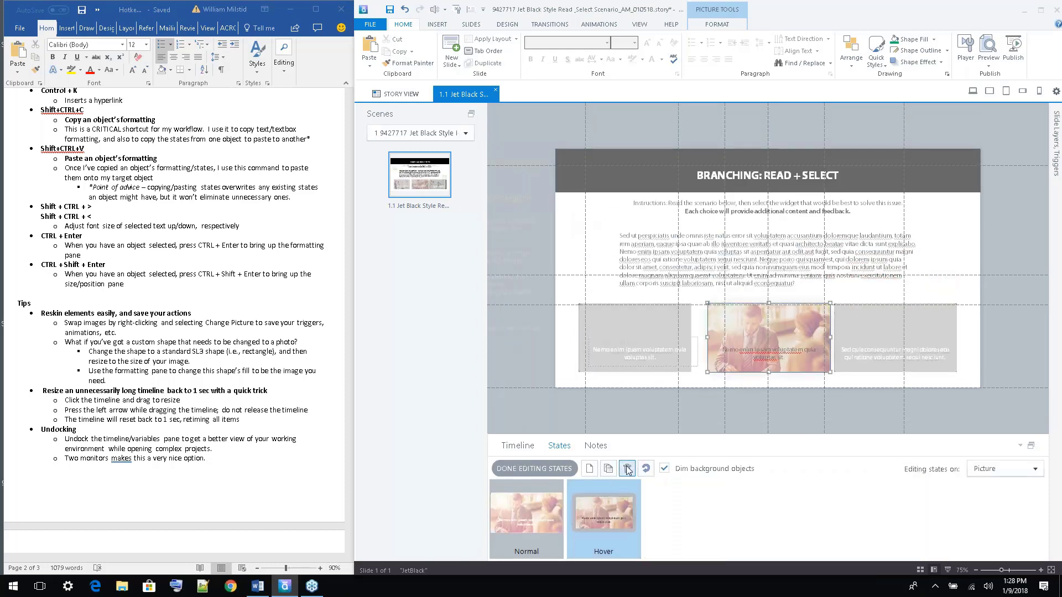
left_click(628, 469)
key("Return")
left_click(545, 469)
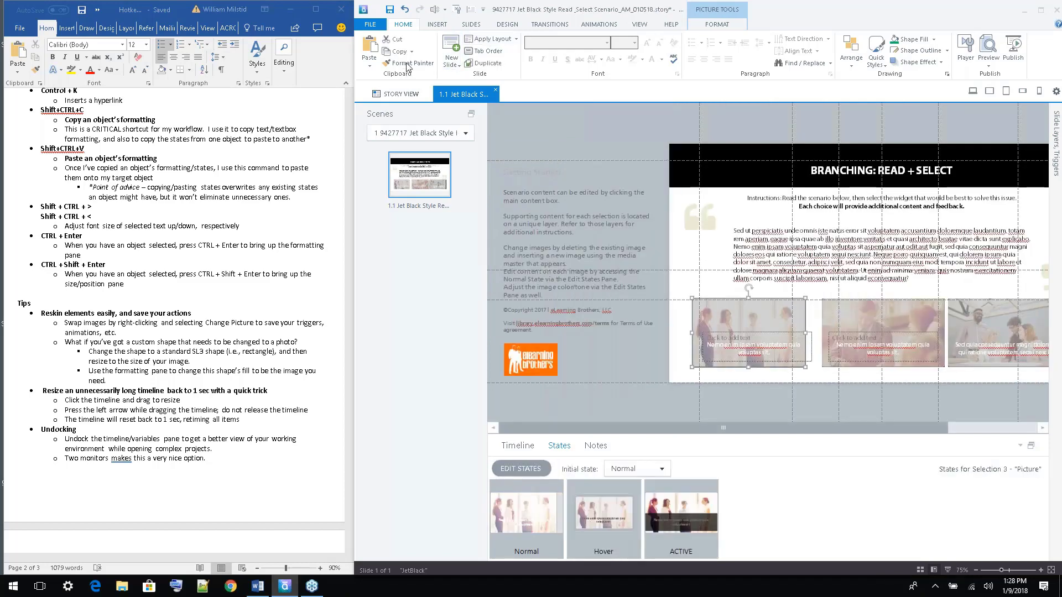
Reapply the first picture's formatting and states to the middle picture with the Format Painter
left_click(824, 324)
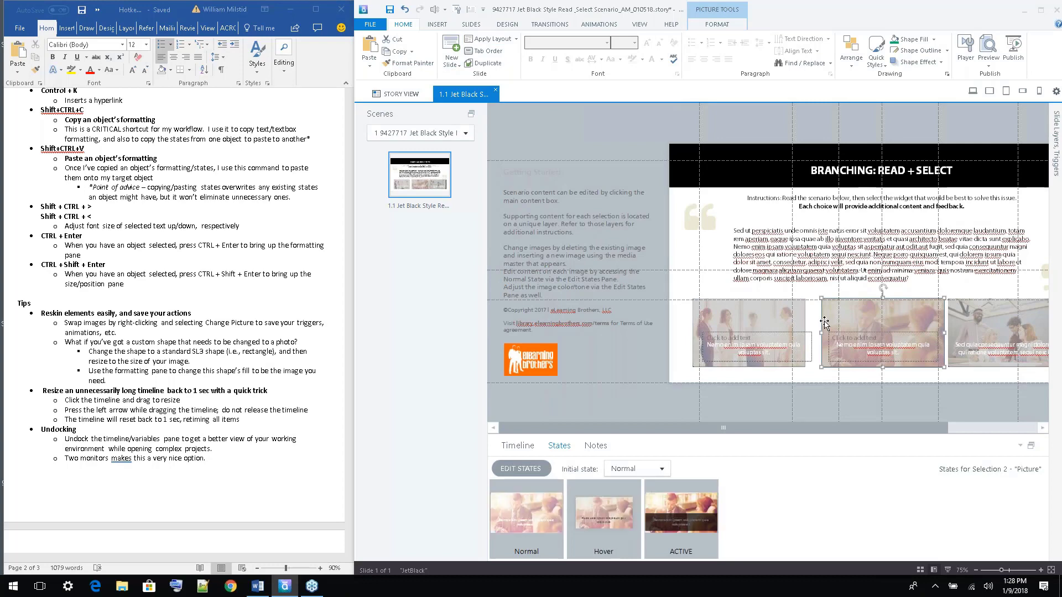
left_click_drag(703, 427, 850, 423)
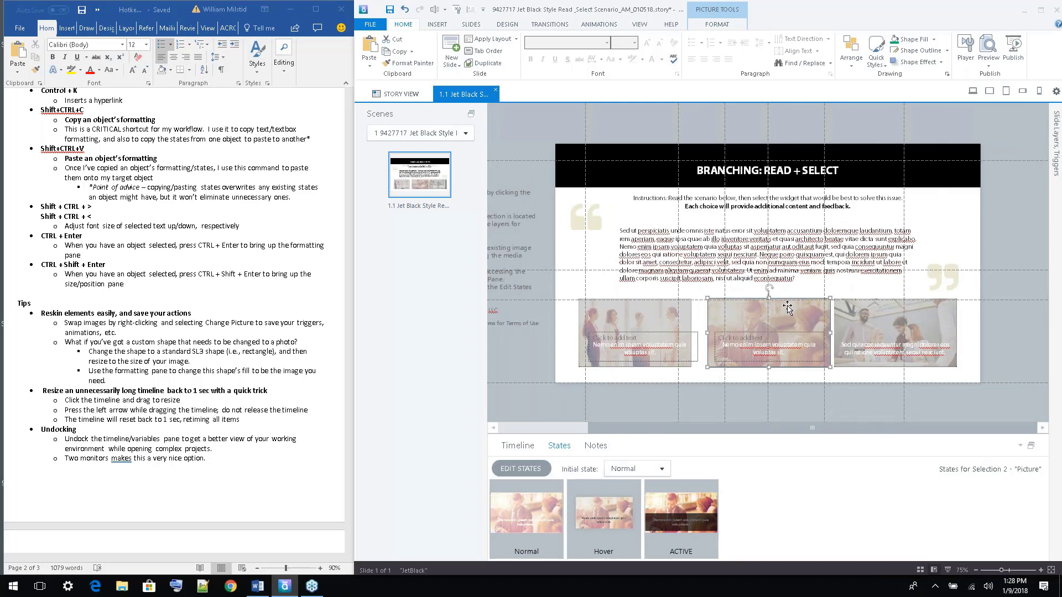
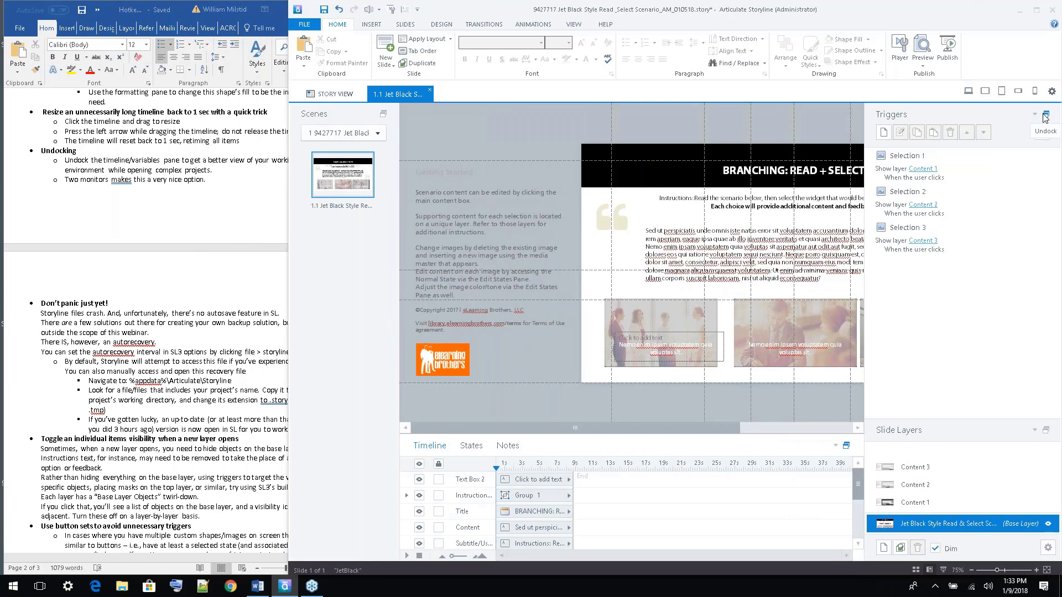
Undock the Triggers panel, move it over the Scenes area, and make it taller and wider
left_click(1045, 117)
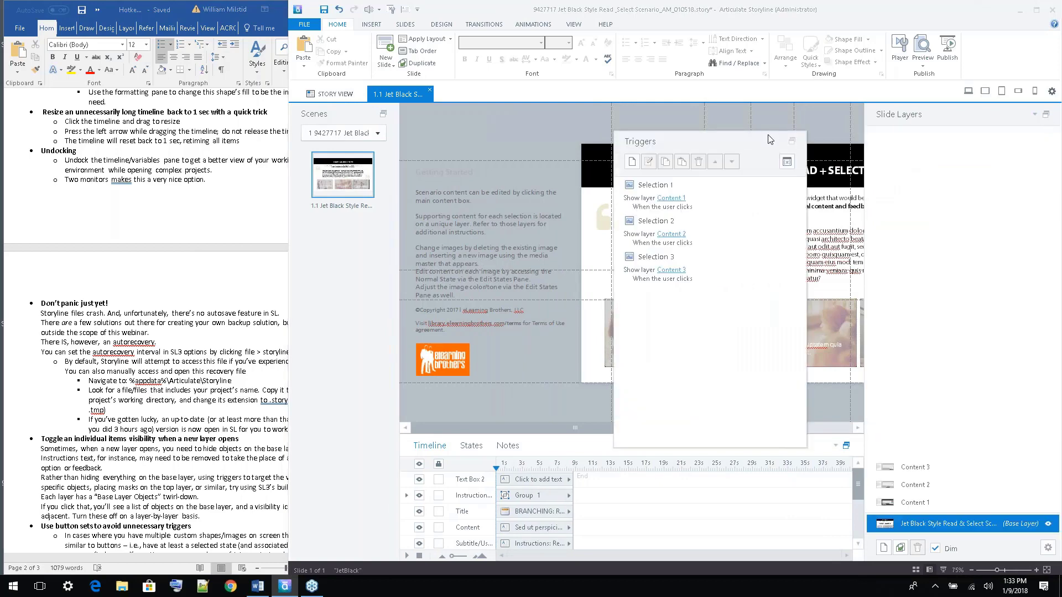
left_click_drag(769, 139, 467, 62)
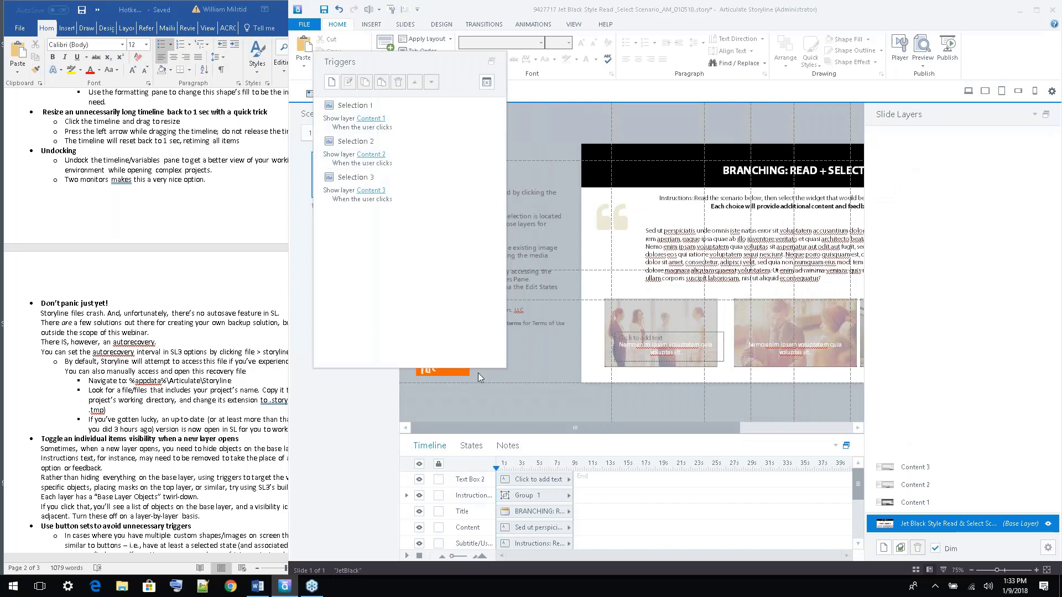
left_click_drag(480, 368, 467, 520)
left_click_drag(504, 458, 478, 456)
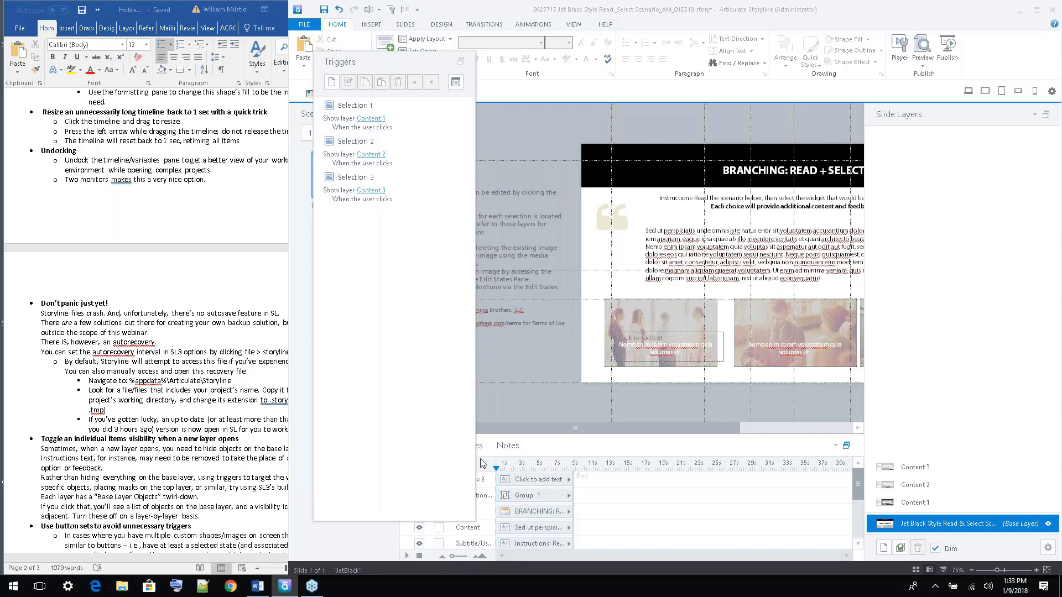
left_click_drag(475, 453, 539, 452)
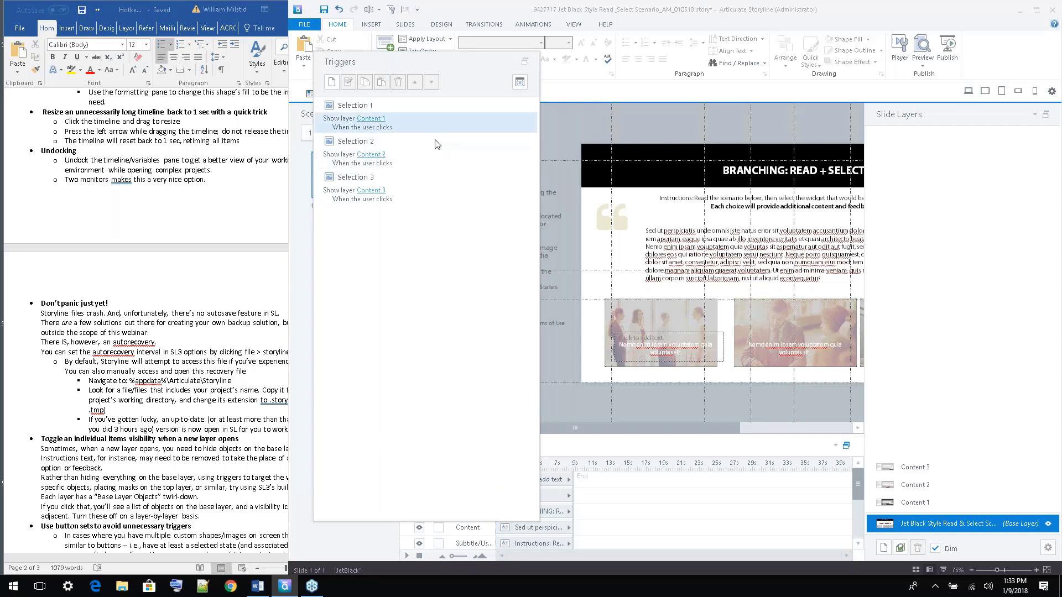
Dock the Triggers panel, float it again, and stretch it down to the full height of the screen at a slightly narrower width
left_click(524, 62)
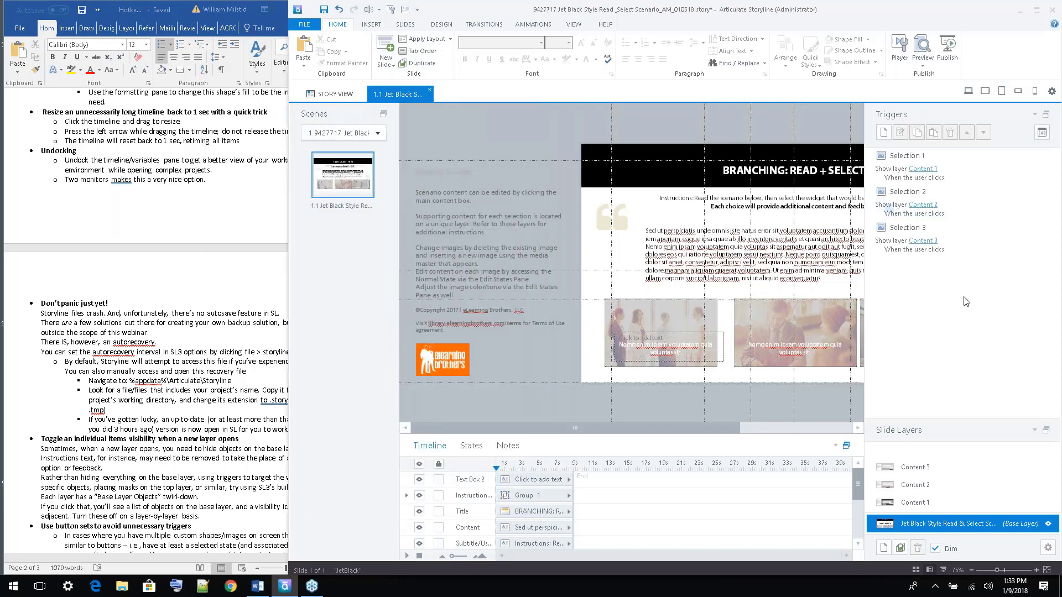
left_click(1045, 115)
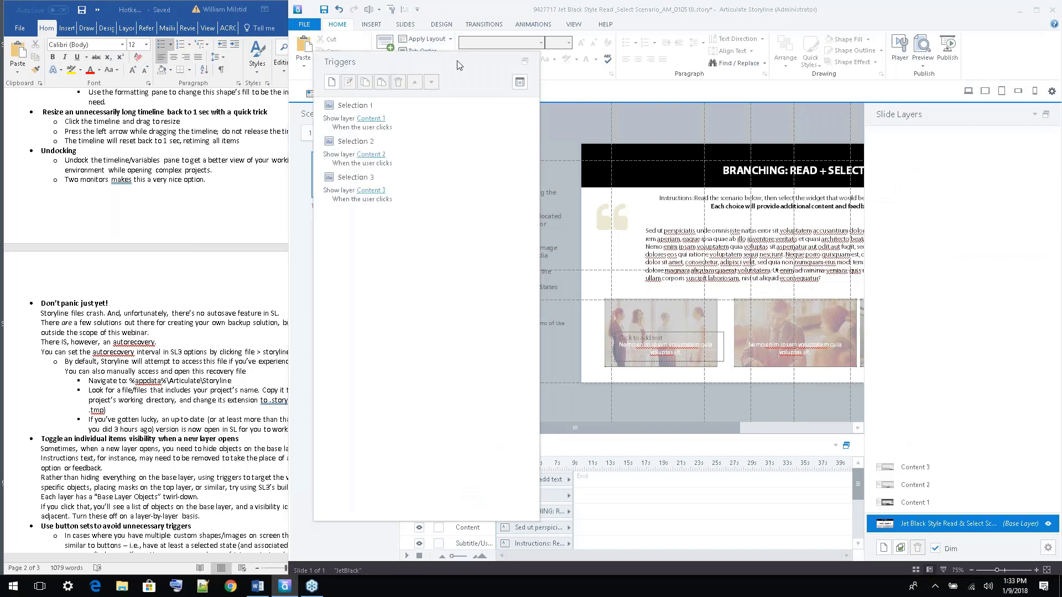
left_click_drag(457, 61, 432, 4)
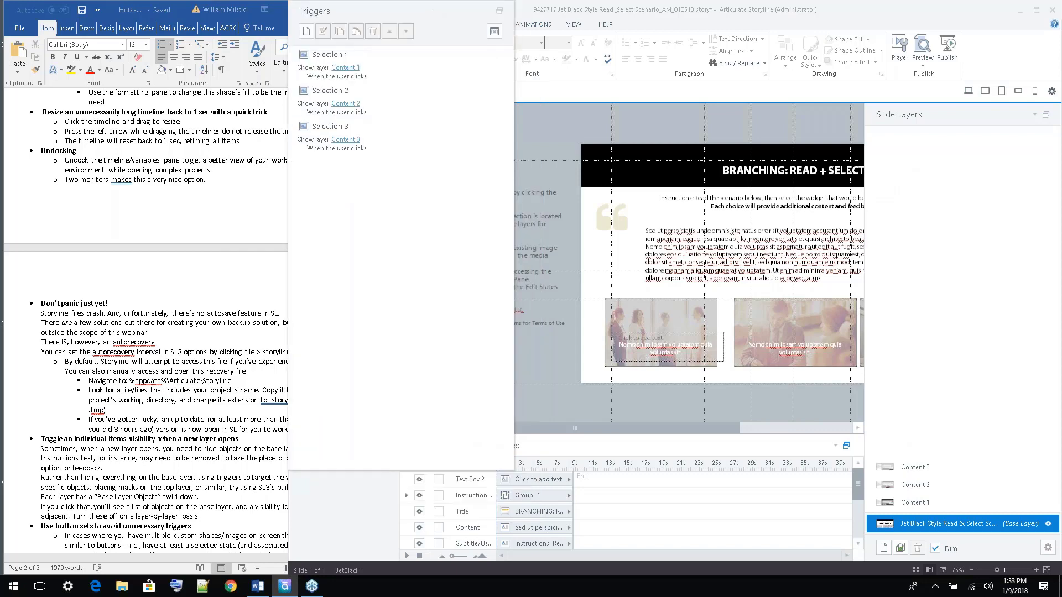
left_click_drag(512, 469, 505, 594)
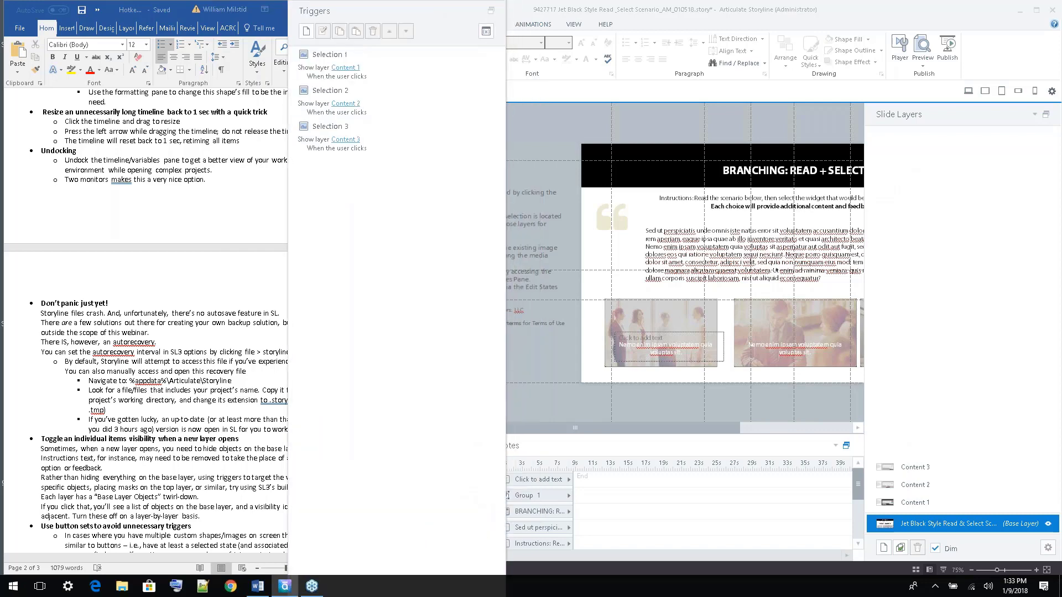
left_click(504, 572)
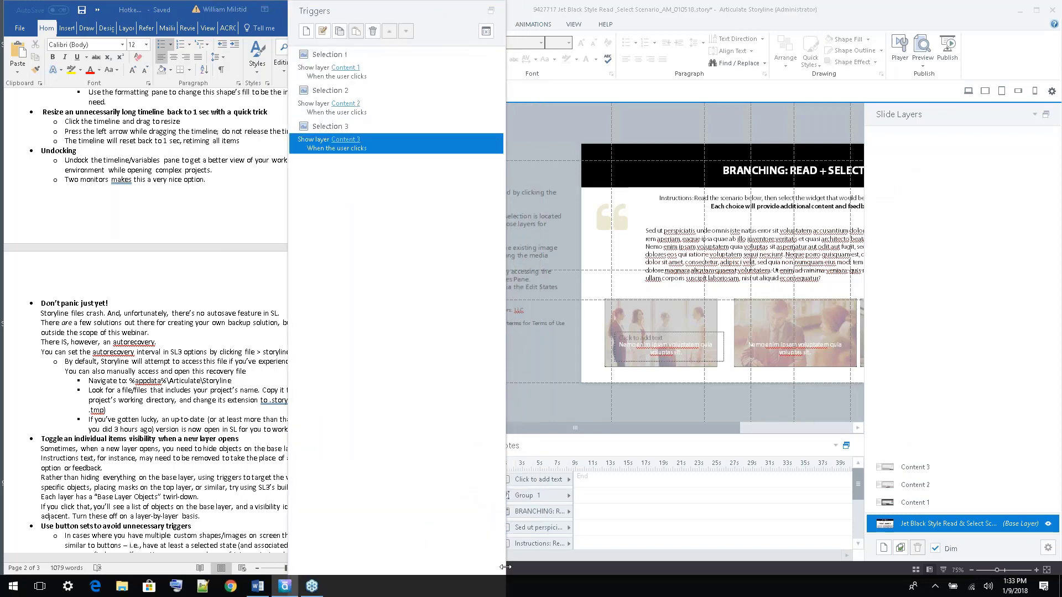
left_click_drag(504, 567, 498, 567)
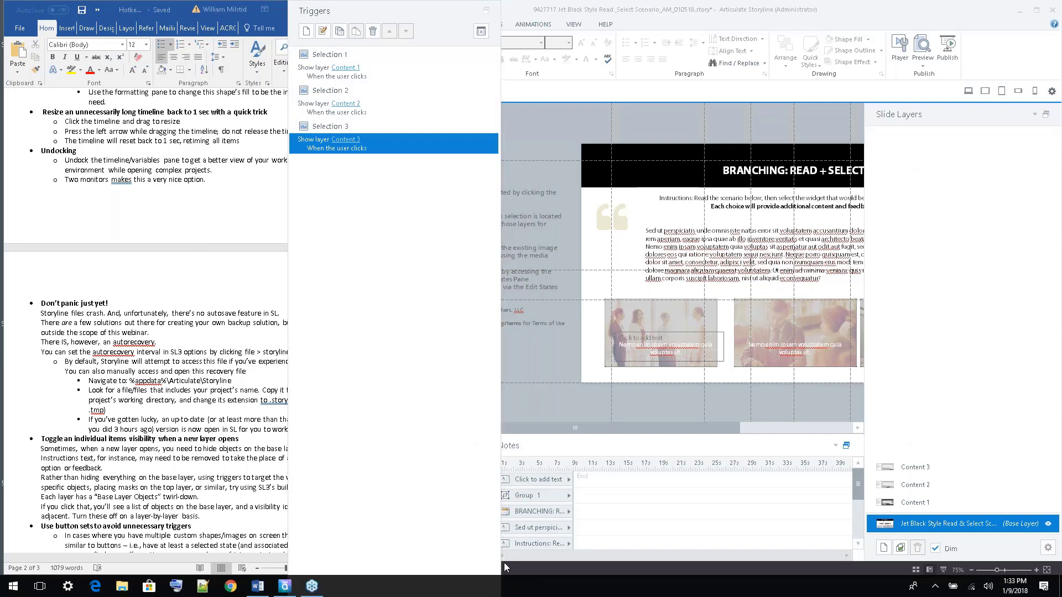
Move the floating Triggers panel down into the workspace and dock it back in its original place
left_click_drag(411, 11, 518, 50)
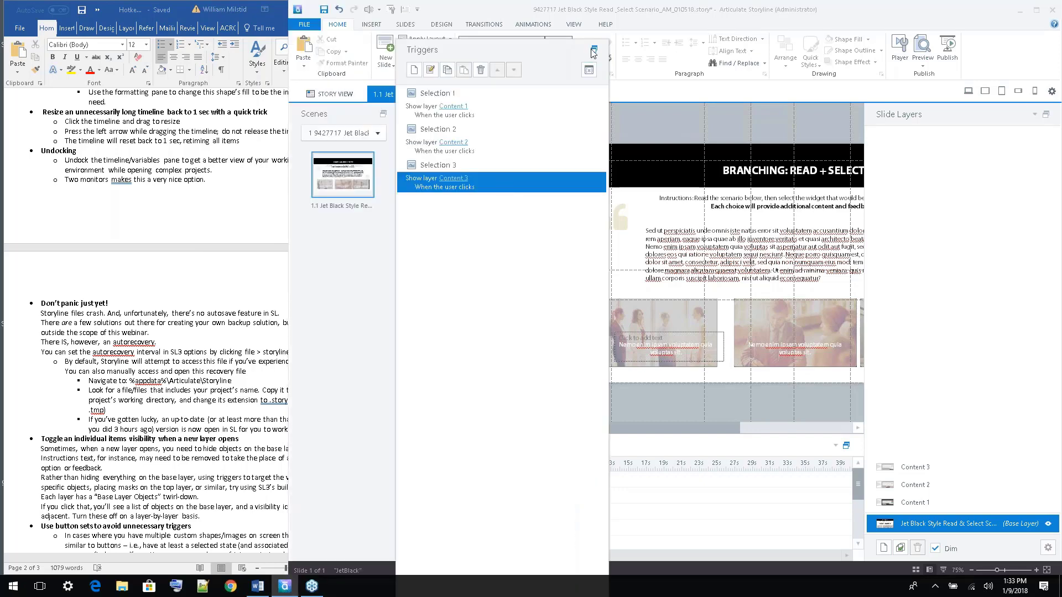
left_click(593, 50)
Undock the Timeline, enlarge it over the Word document, and collapse the remaining States and Notes area to view the slide at 100% zoom
left_click(846, 445)
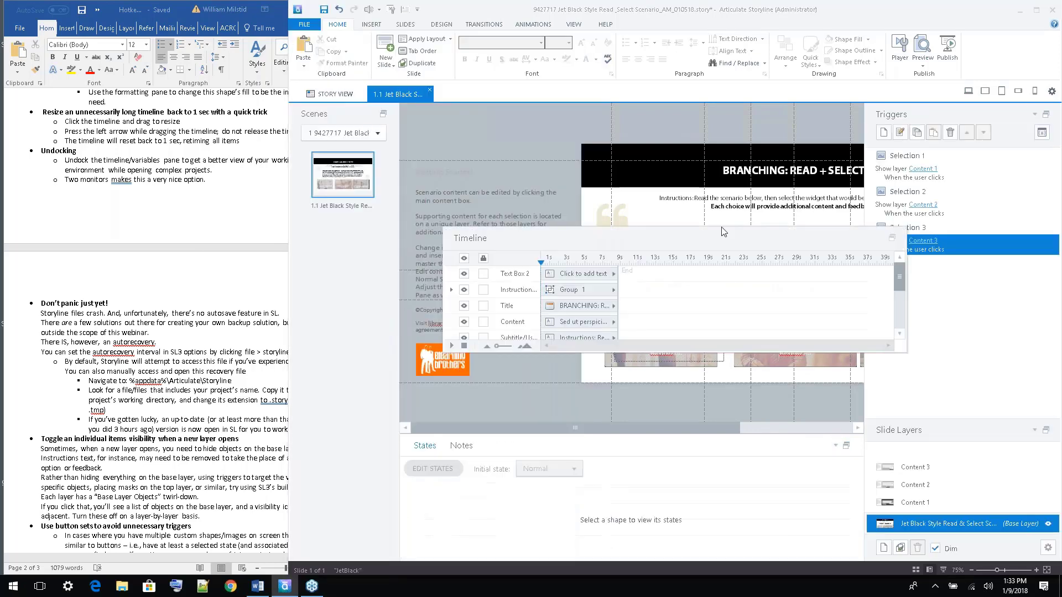
left_click_drag(721, 228, 301, 39)
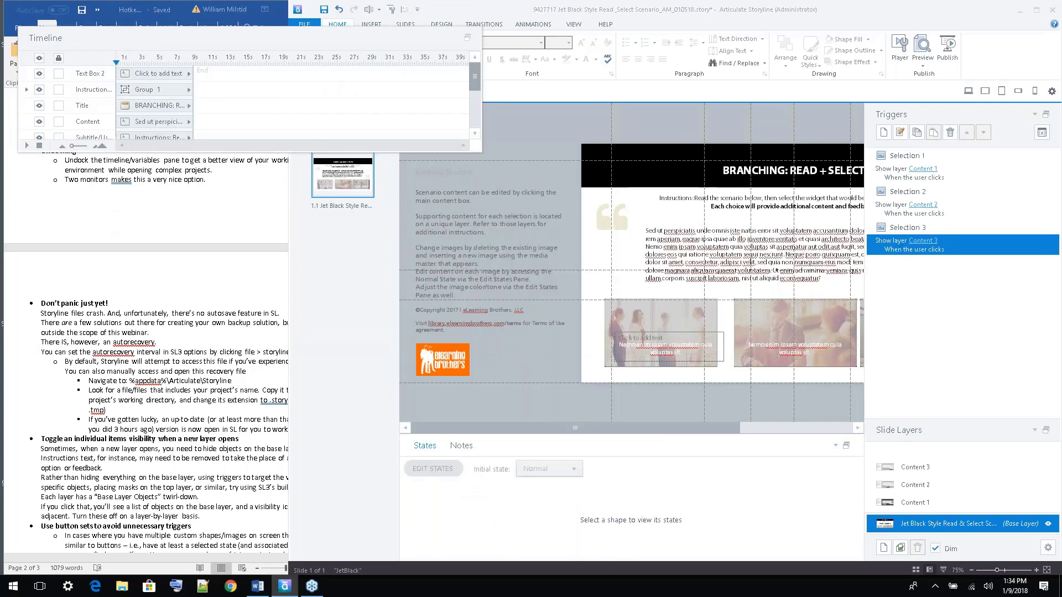
left_click_drag(317, 150, 318, 499)
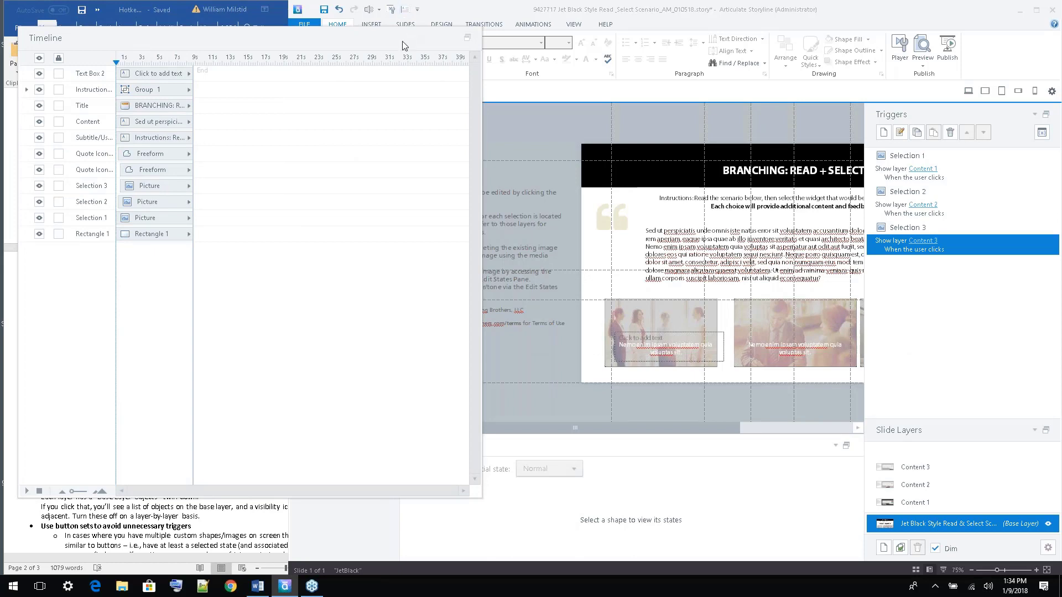
left_click_drag(403, 46, 361, 63)
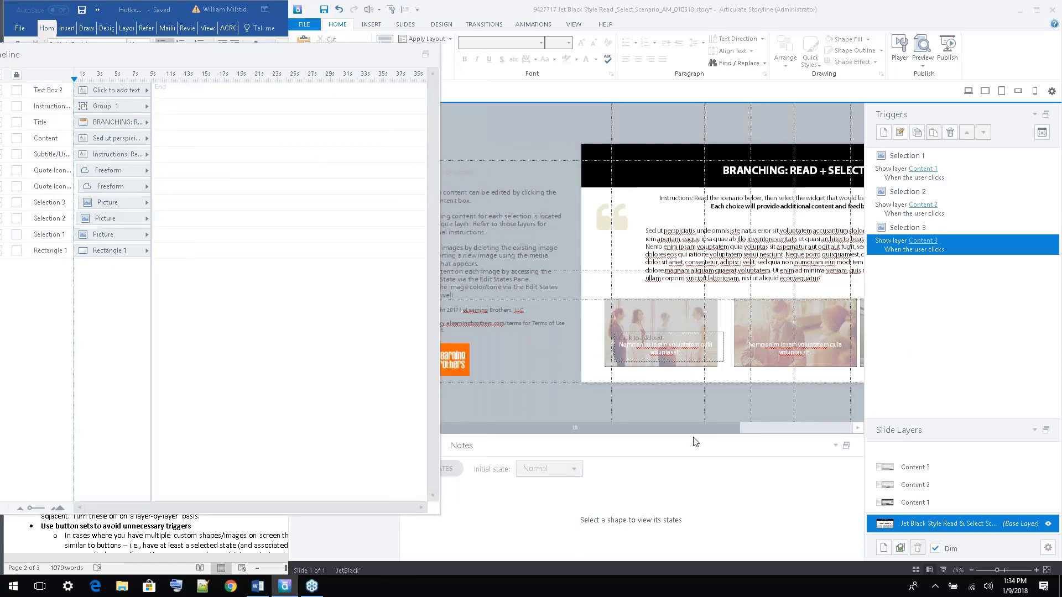
left_click_drag(695, 440, 787, 539)
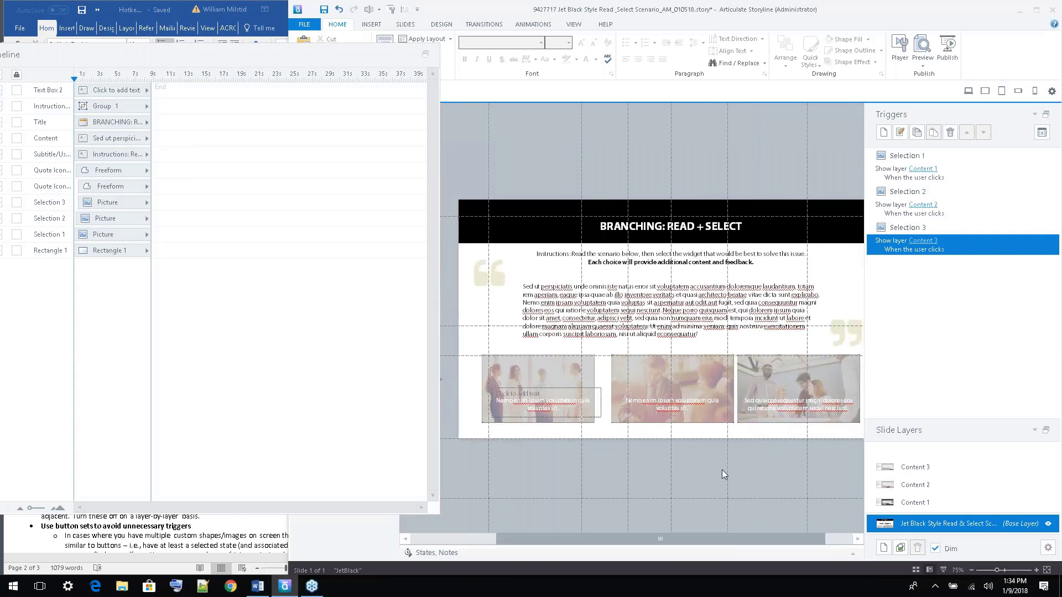
scroll(725, 459, "up", 1)
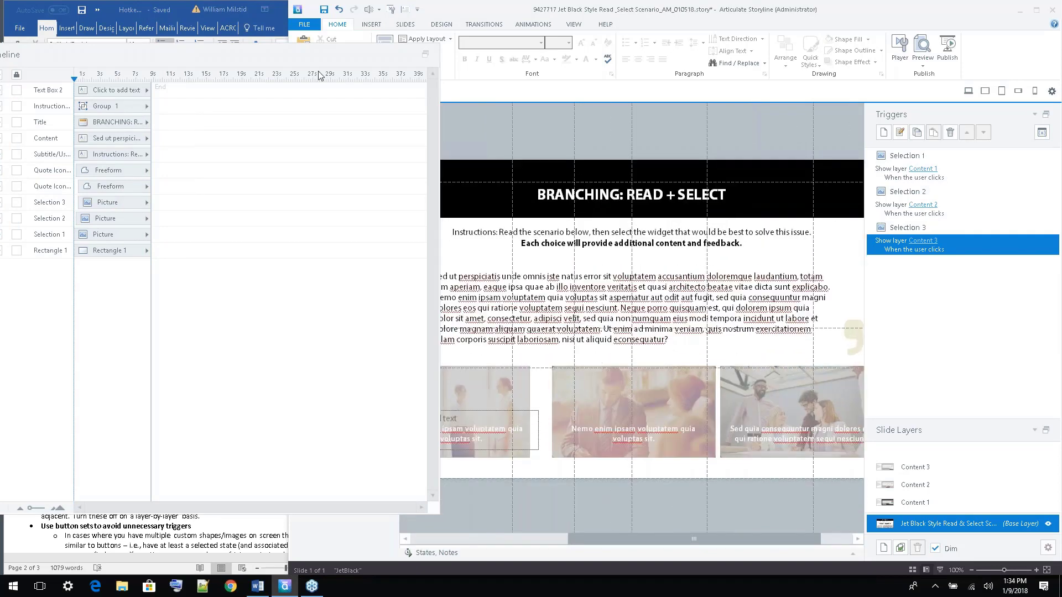
Dock the Timeline again with States and Notes, expanding that area and returning the slide to 75% zoom
left_click_drag(329, 58, 647, 148)
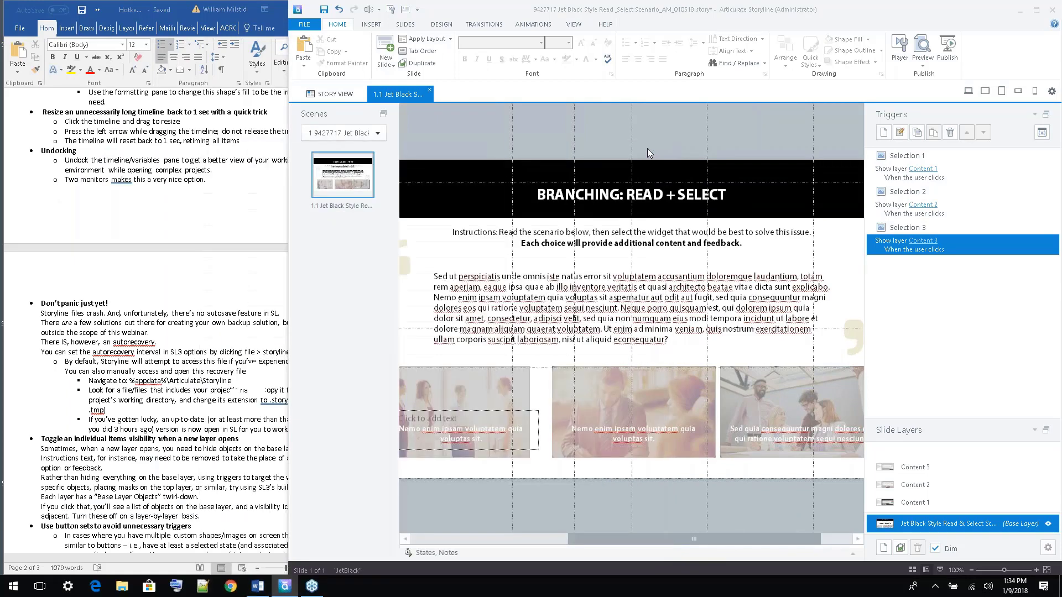
left_click(678, 555)
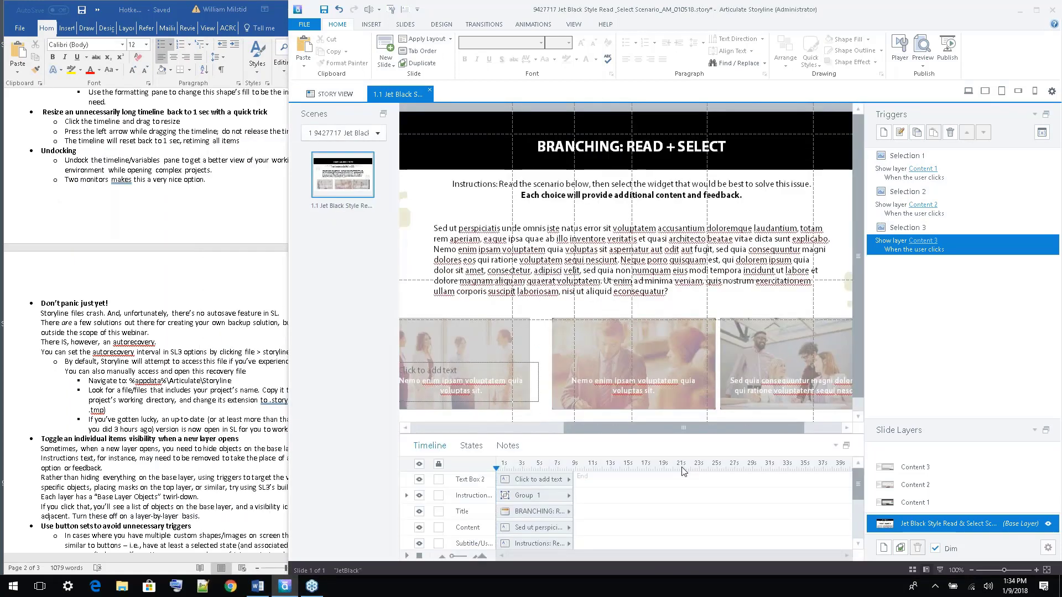
scroll(667, 412, "down", 1)
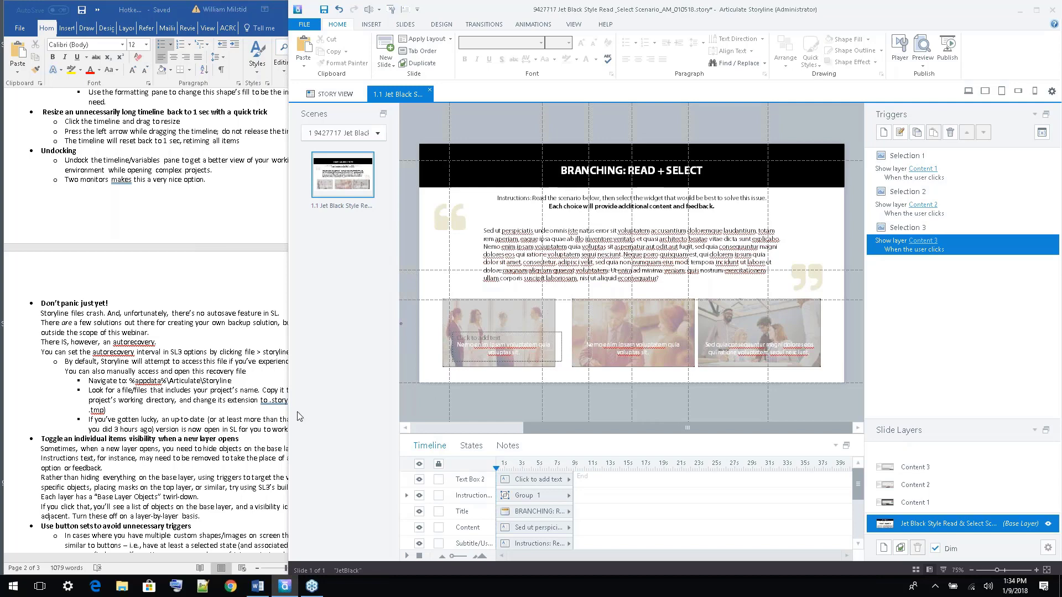
Widen the Word window, examine the AutoRecovery interval in Storyline Options, and close the options without changing anything
left_click_drag(288, 412, 354, 421)
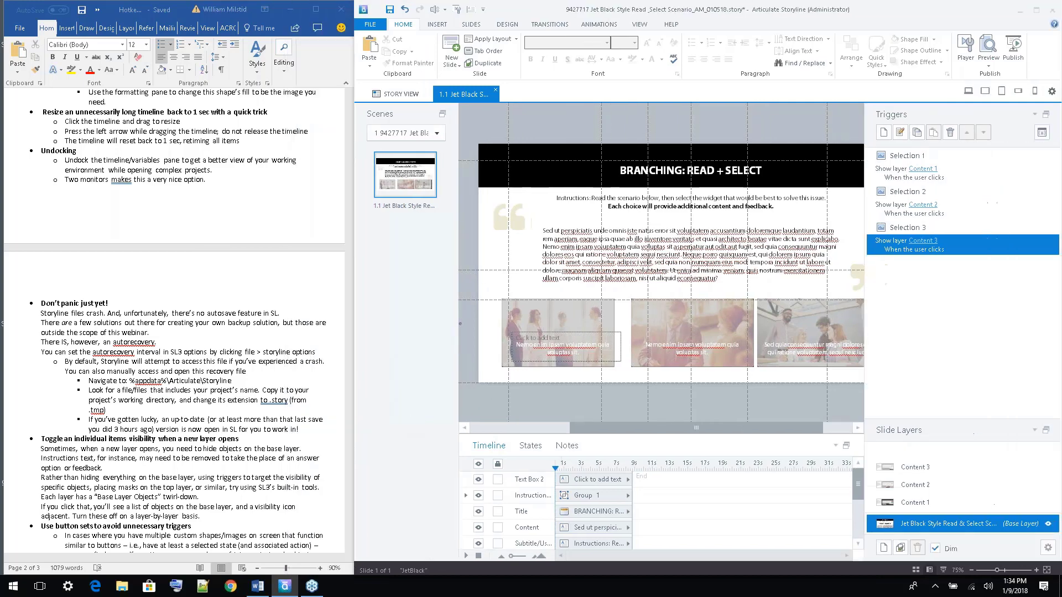
left_click(371, 24)
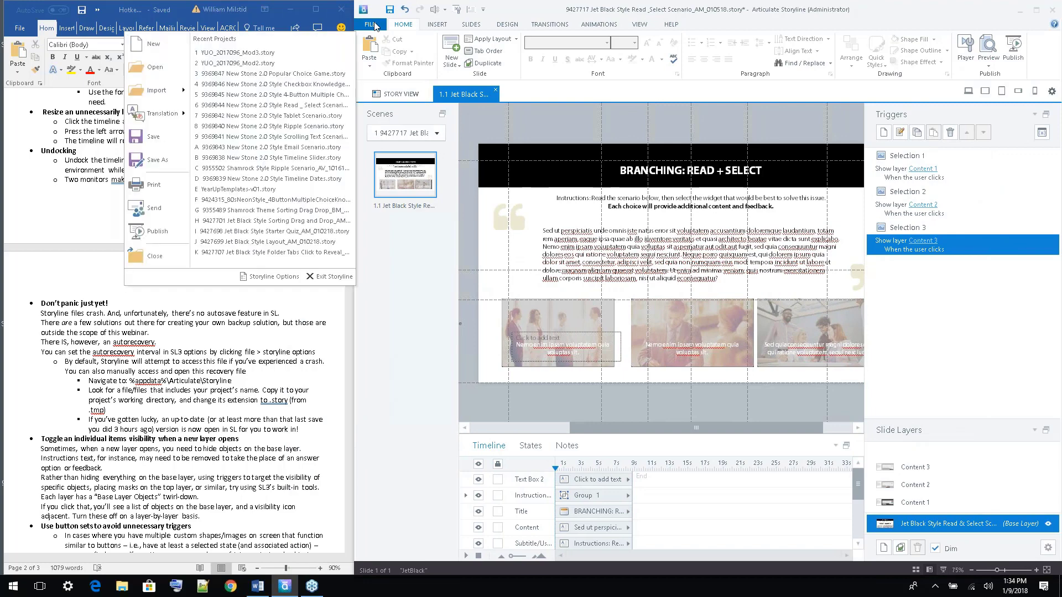
left_click(270, 276)
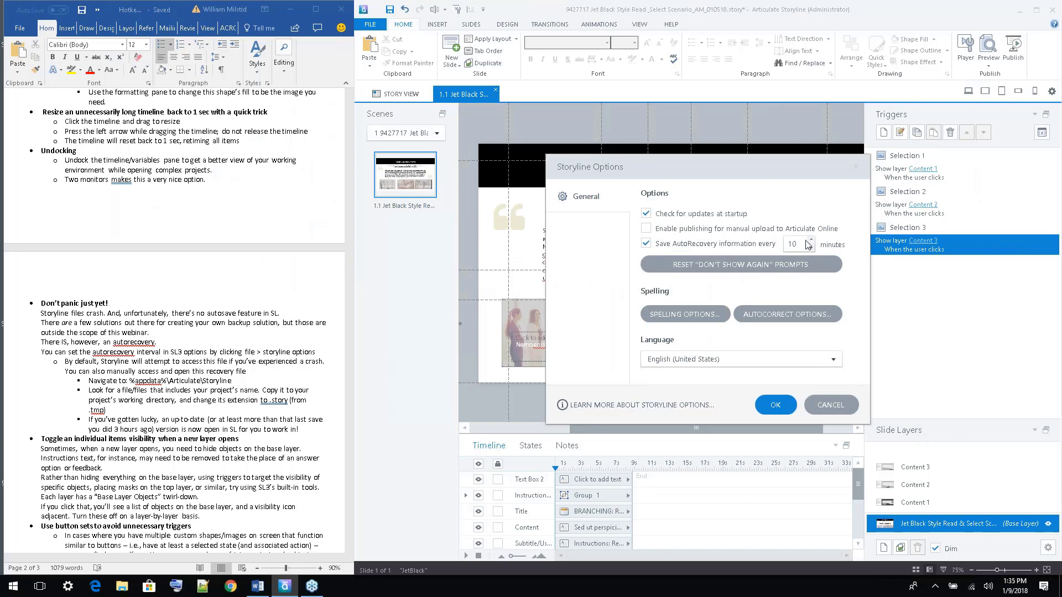
left_click(841, 405)
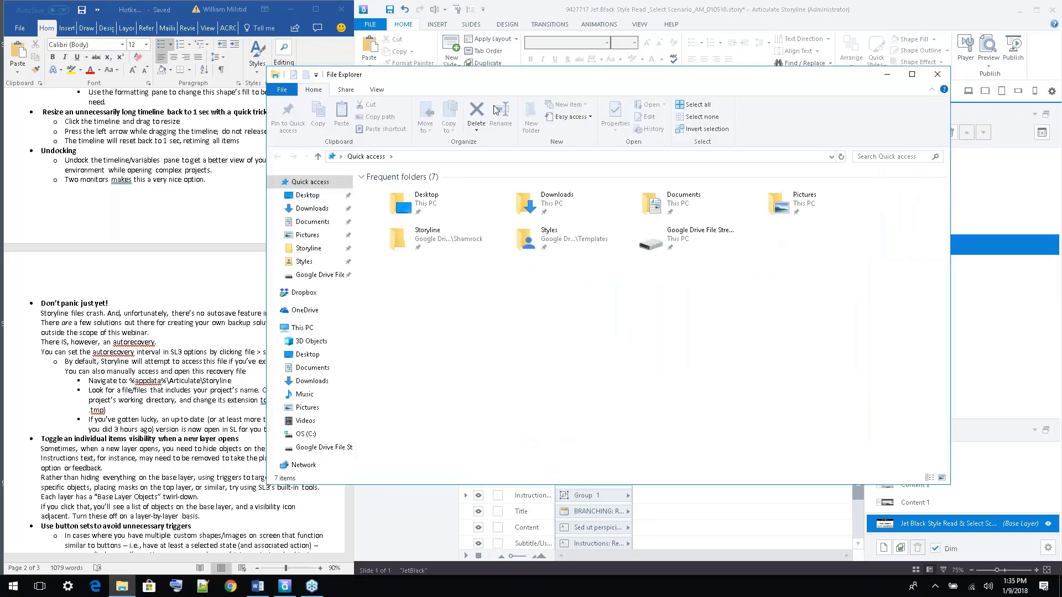
Close File Explorer, highlight the ".story (from .tmp)" note in the Word list, and read on to the "Make buttons identically sized" tip
left_click(937, 75)
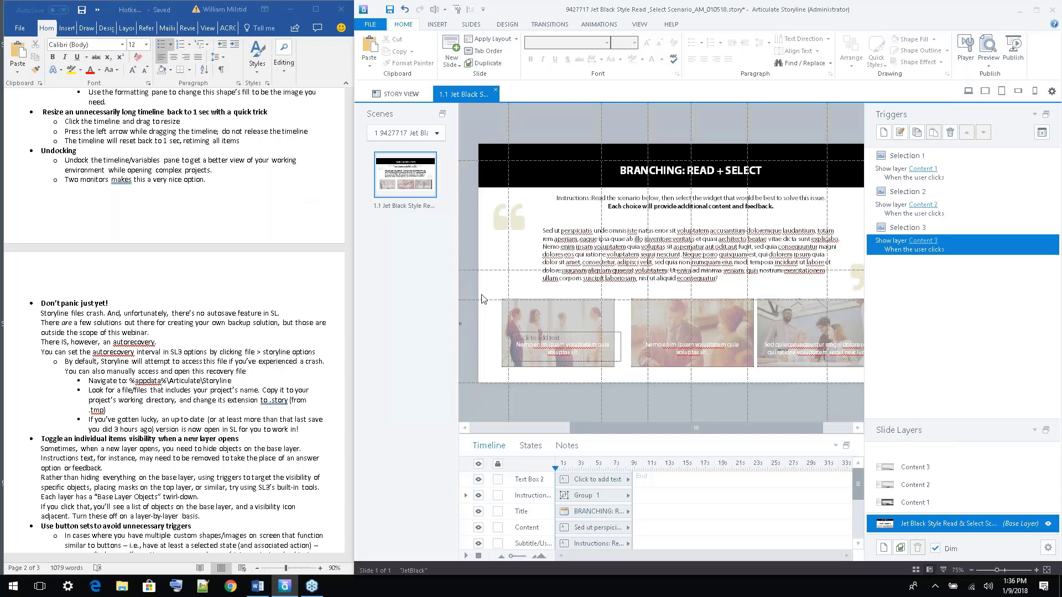
left_click(107, 414)
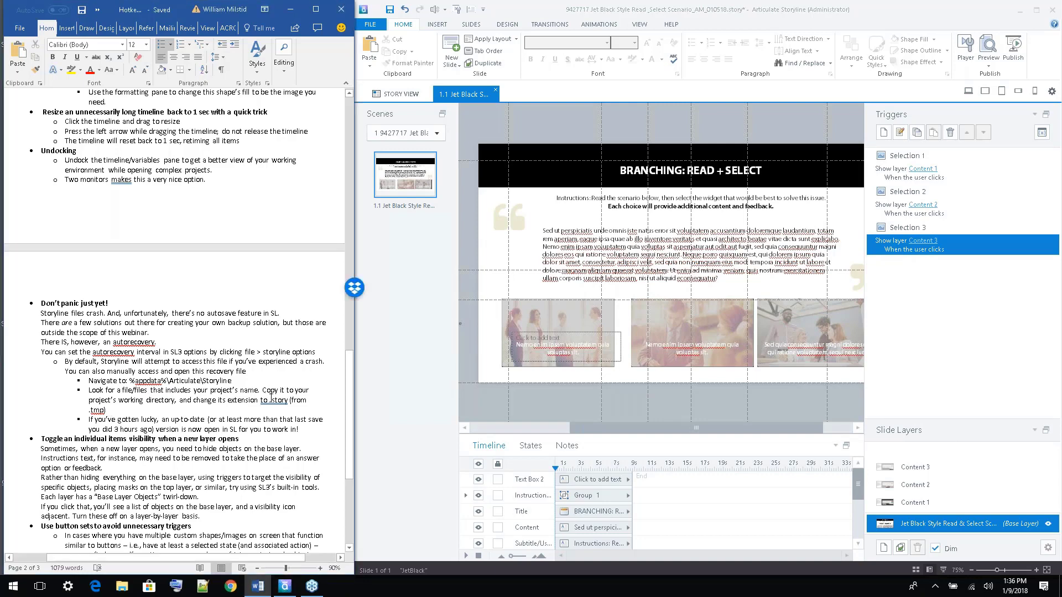
left_click_drag(271, 400, 109, 410)
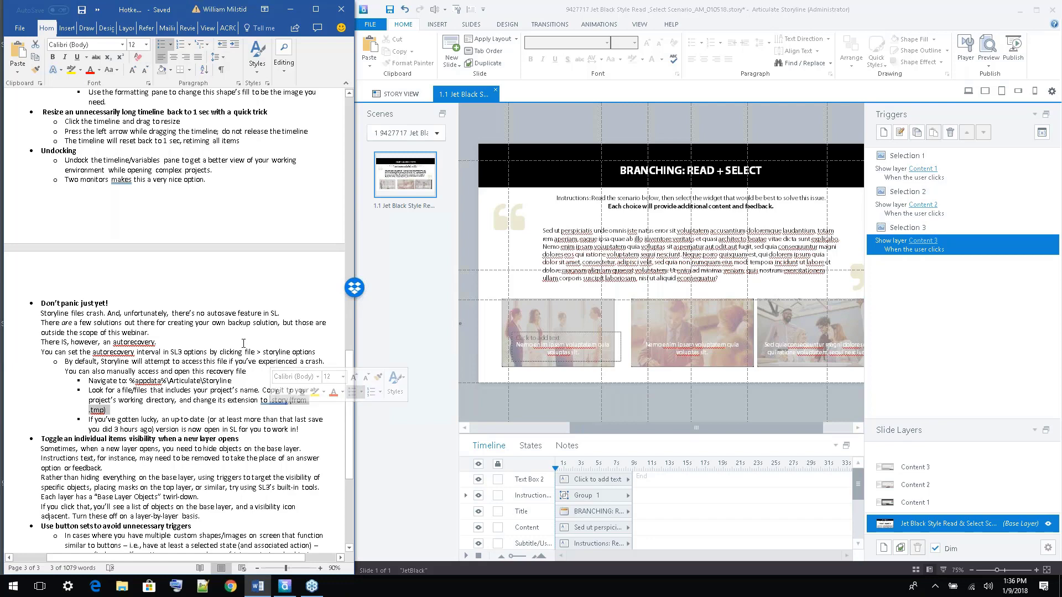
scroll(243, 343, "down", 2)
scroll(178, 321, "down", 1)
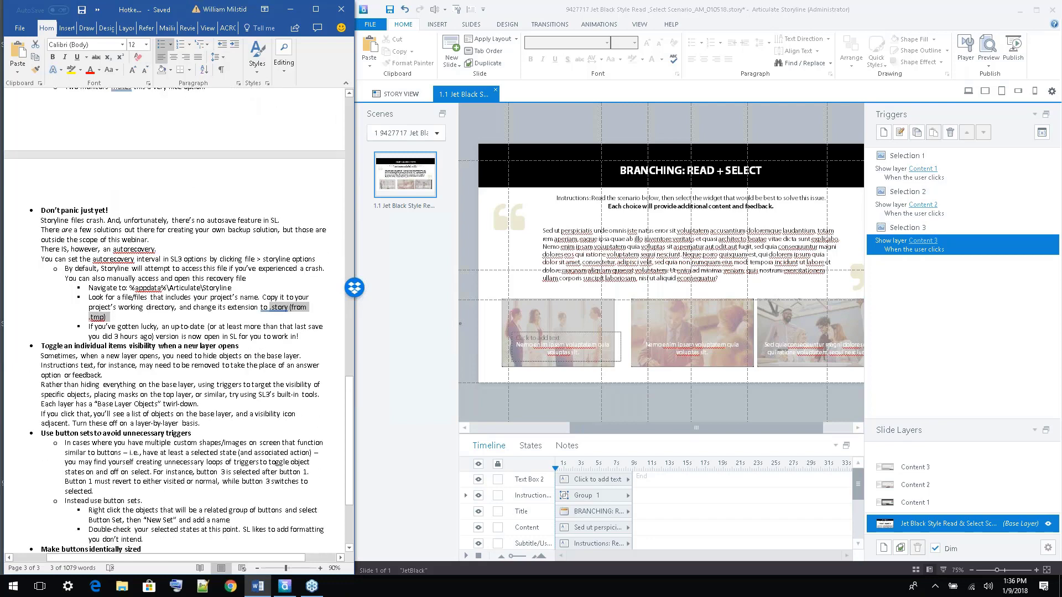
scroll(252, 336, "down", 3)
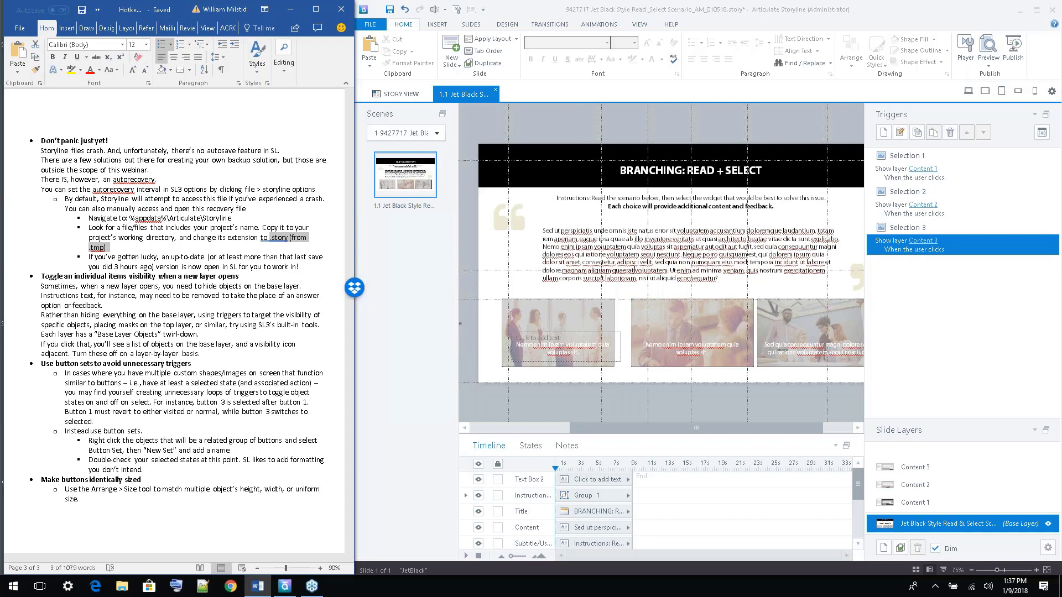
Select the slide's whole body paragraph and review the available font sizes and text formatting options without applying any
triple_click(628, 252)
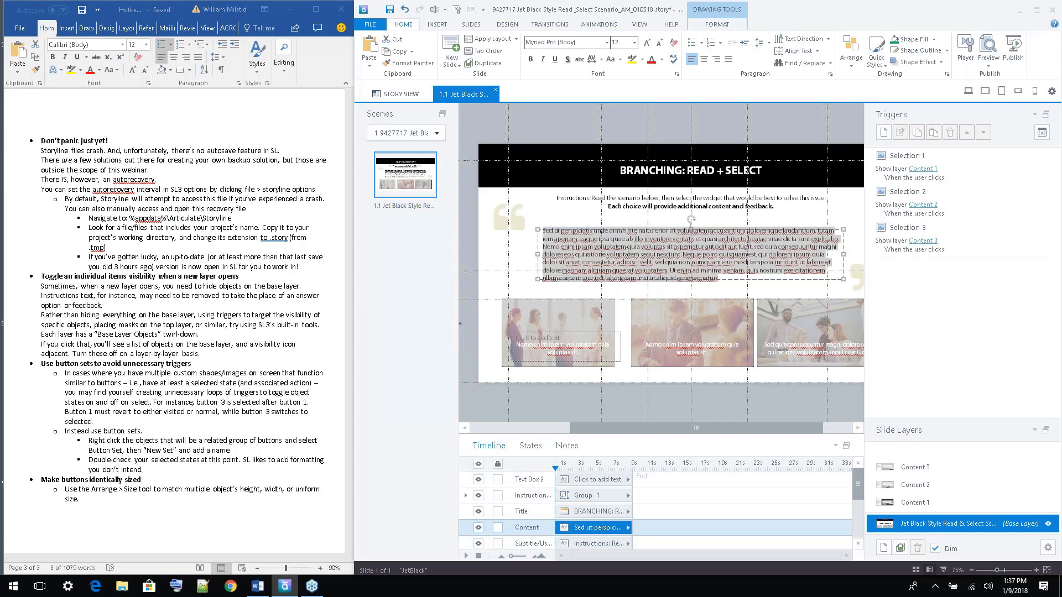
left_click(634, 43)
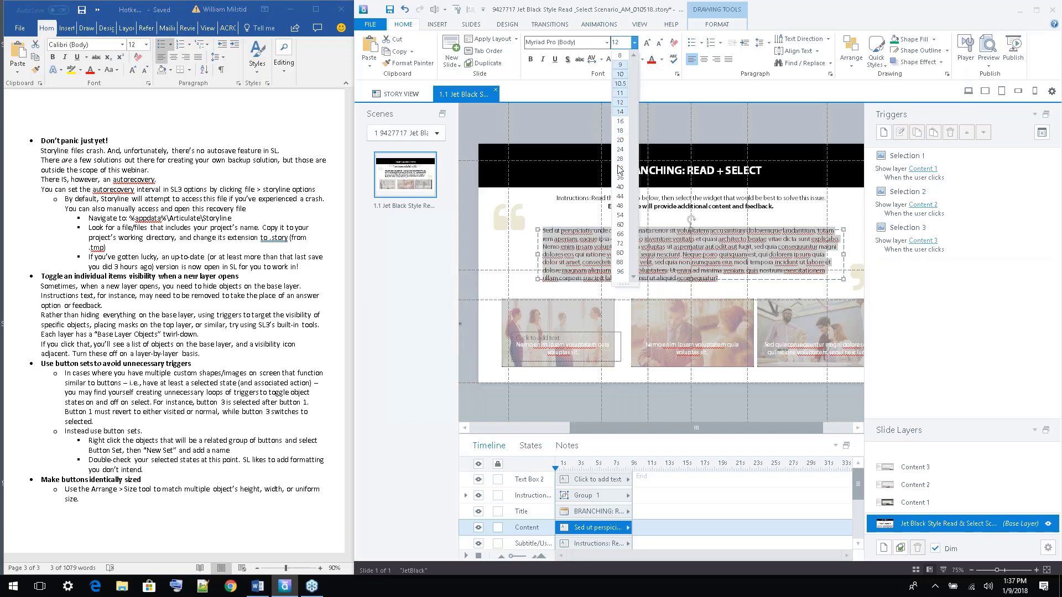
left_click(569, 235)
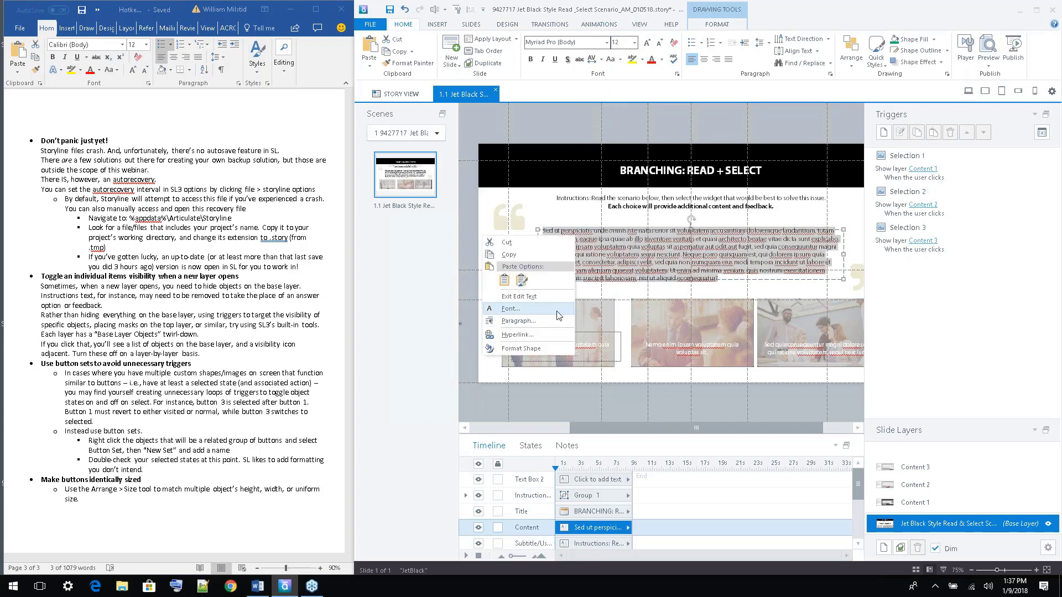
left_click(648, 247)
key("ctrl+a")
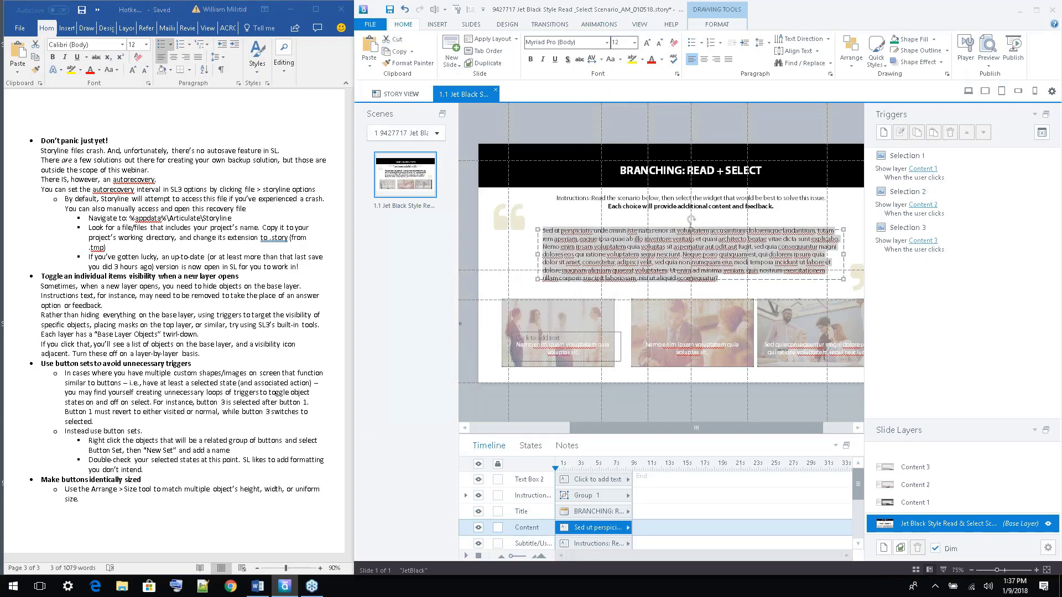
left_click(639, 235)
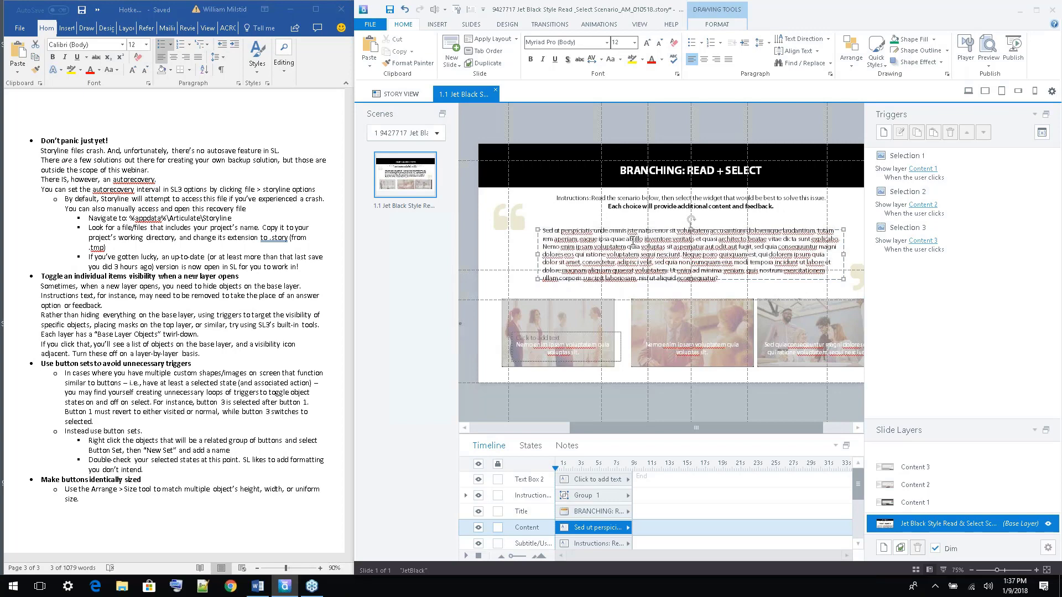
Select the phrase "ab illo inventore veritatis" in the body paragraph and enlarge its font size to 16
left_click_drag(633, 239, 694, 239)
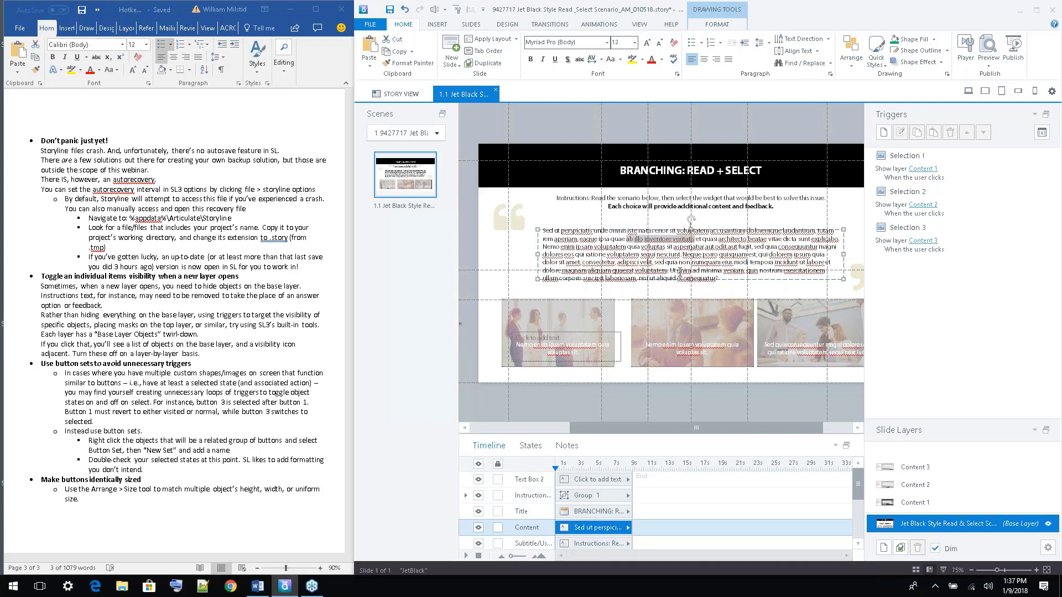
key("ctrl+shift+period")
key("ctrl+shift+period")
key("ctrl+shift+period")
key("ctrl+shift+period")
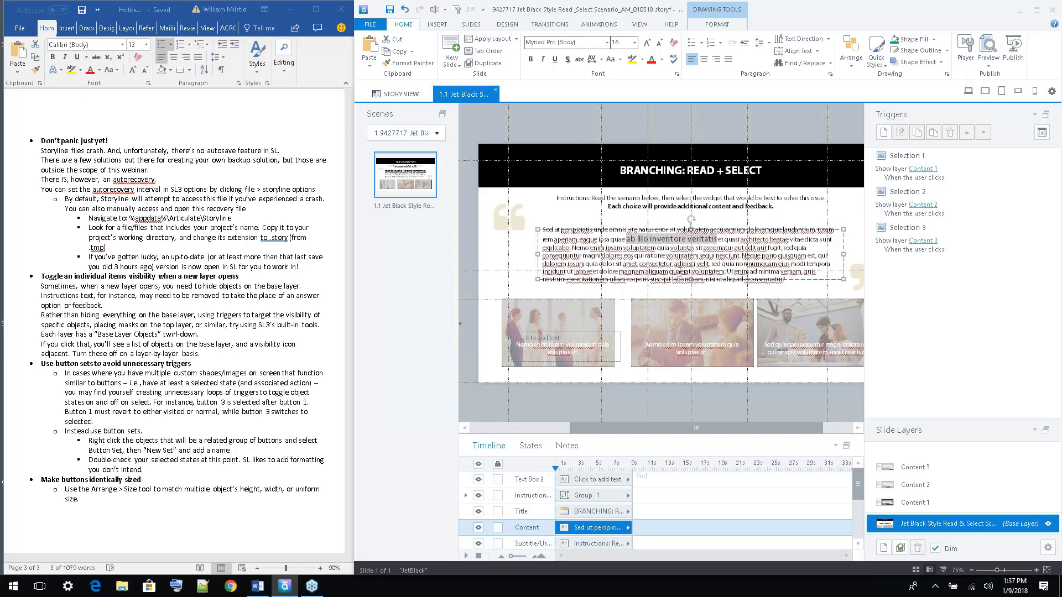
Reduce the font size of the selected phrase "ab illo inventore veritatis" to 12
key("ctrl+shift+comma")
key("ctrl+shift+comma")
key("ctrl+shift+comma")
key("ctrl+shift+comma")
key("ctrl+shift+comma")
key("ctrl+shift+comma")
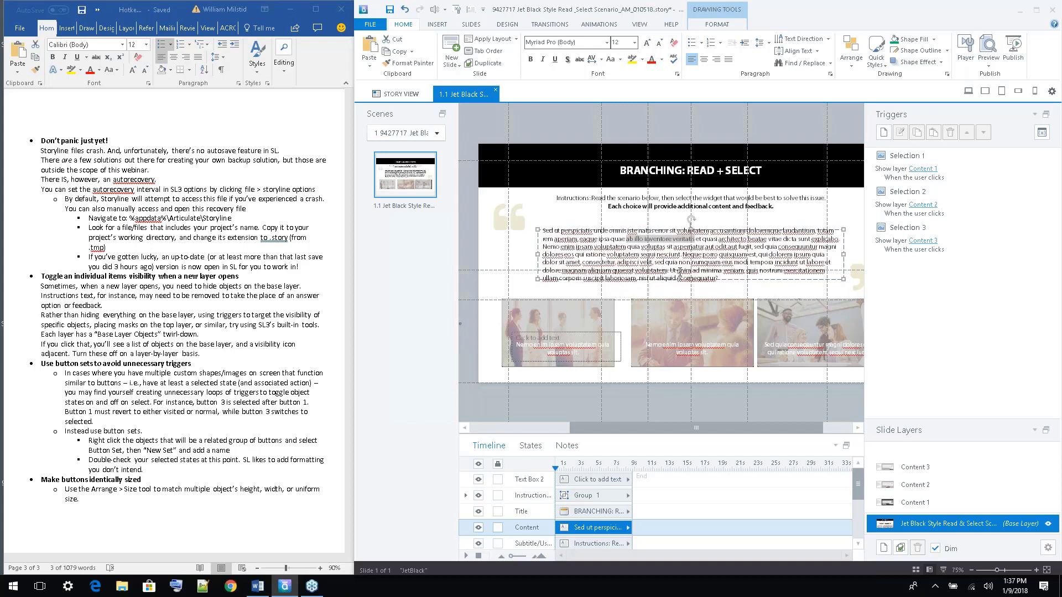
Increase the font size of the selected phrase "ab illo inventore veritatis" to 20
key("ctrl+shift+period")
key("ctrl+shift+period")
key("ctrl+shift+period")
key("ctrl+shift+period")
key("ctrl+shift+period")
key("ctrl+shift+period")
key("ctrl+shift+period")
key("ctrl+shift+period")
key("ctrl+shift+period")
key("ctrl+shift+period")
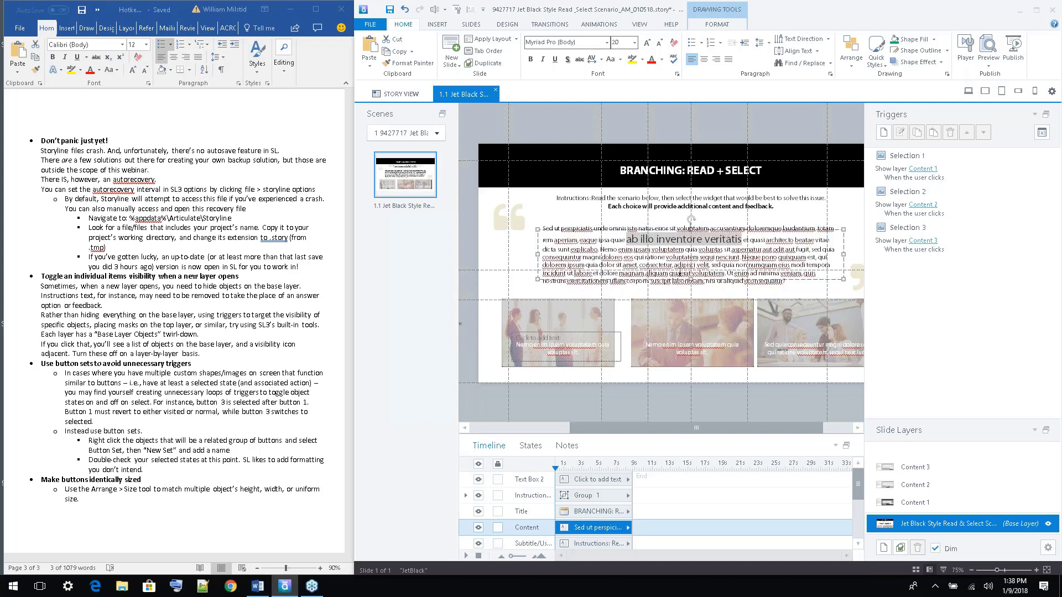
Enlarge the selected phrase "ab illo inventore veritatis" to font size 28 and make it bold
key("ctrl+shift+period")
key("ctrl+shift+period")
key("ctrl+shift+period")
key("ctrl+shift+period")
key("ctrl+shift+period")
key("ctrl+shift+period")
key("ctrl+shift+period")
key("ctrl+shift+period")
key("ctrl+b")
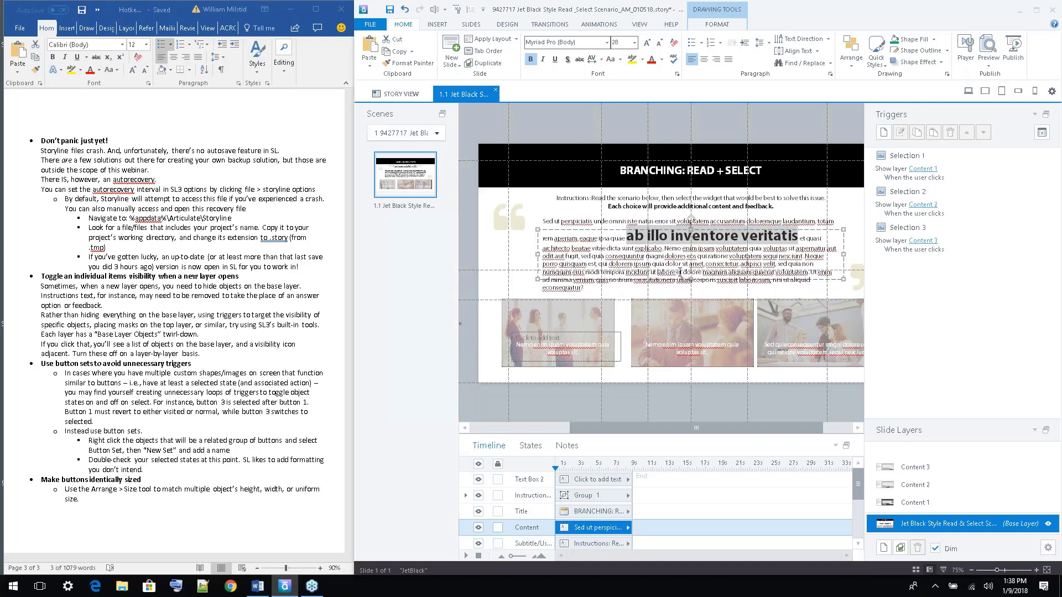
Remove the bold from the phrase "ab illo inventore veritatis", reduce its font size to 12, and deselect the text box
key("ctrl+b")
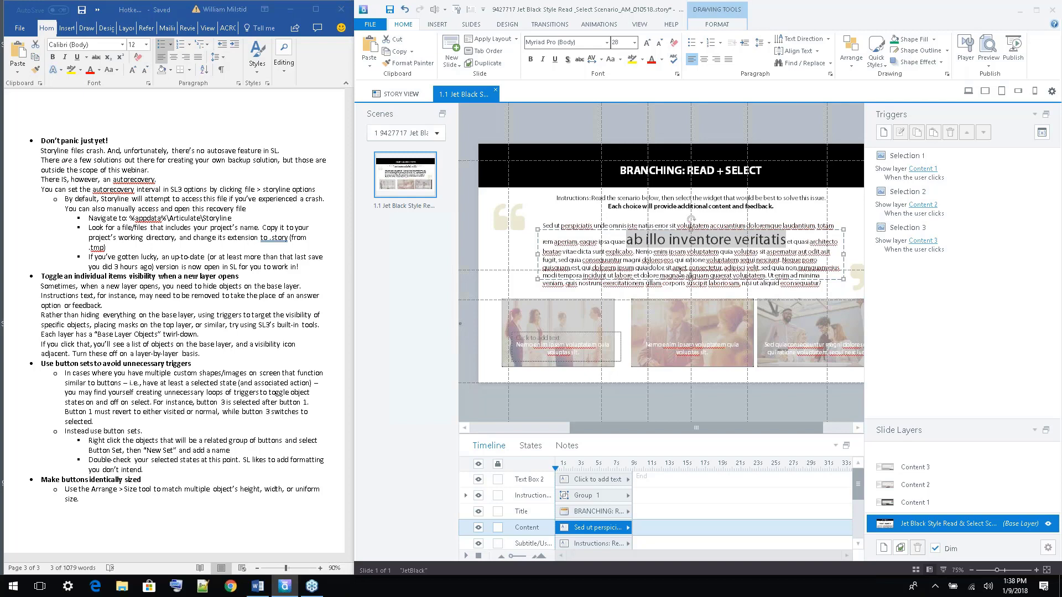
key("ctrl+shift+comma")
key("ctrl+shift+comma")
key("ctrl+shift+comma")
key("ctrl+shift+comma")
key("ctrl+shift+comma")
key("ctrl+shift+comma")
key("ctrl+shift+comma")
key("ctrl+shift+comma")
key("ctrl+shift+comma")
key("ctrl+shift+comma")
key("ctrl+shift+comma")
key("ctrl+shift+comma")
key("ctrl+shift+comma")
key("ctrl+shift+comma")
key("ctrl+shift+comma")
key("ctrl+shift+comma")
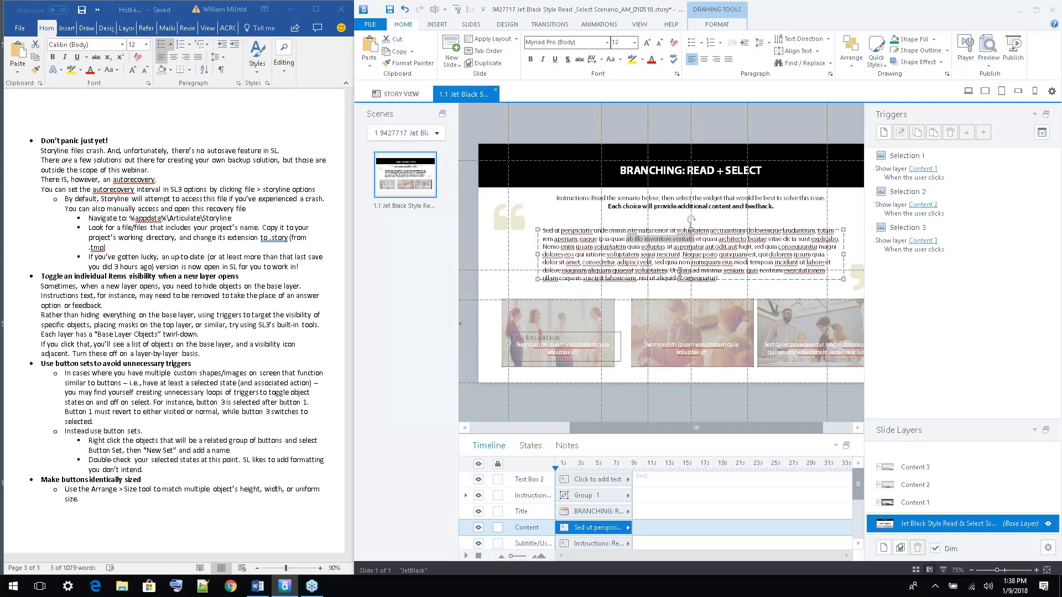
left_click(669, 396)
mouse_move(654, 430)
left_mouse_down()
mouse_move(643, 434)
mouse_move(662, 430)
left_mouse_up()
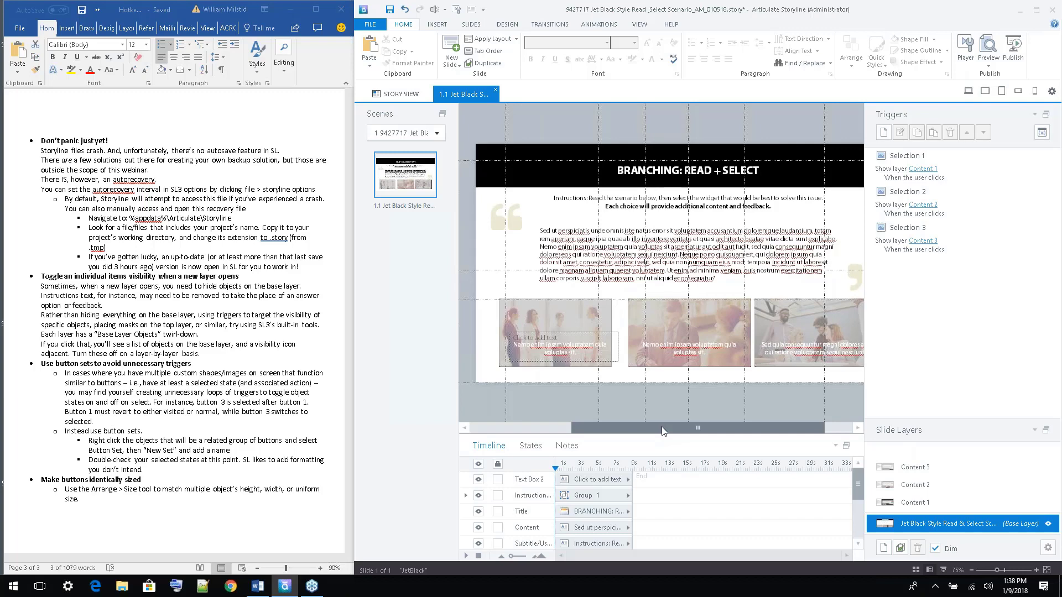
Extend the slide's total display time on the timeline to about 37 seconds
left_click_drag(632, 510, 656, 523)
left_click(763, 463)
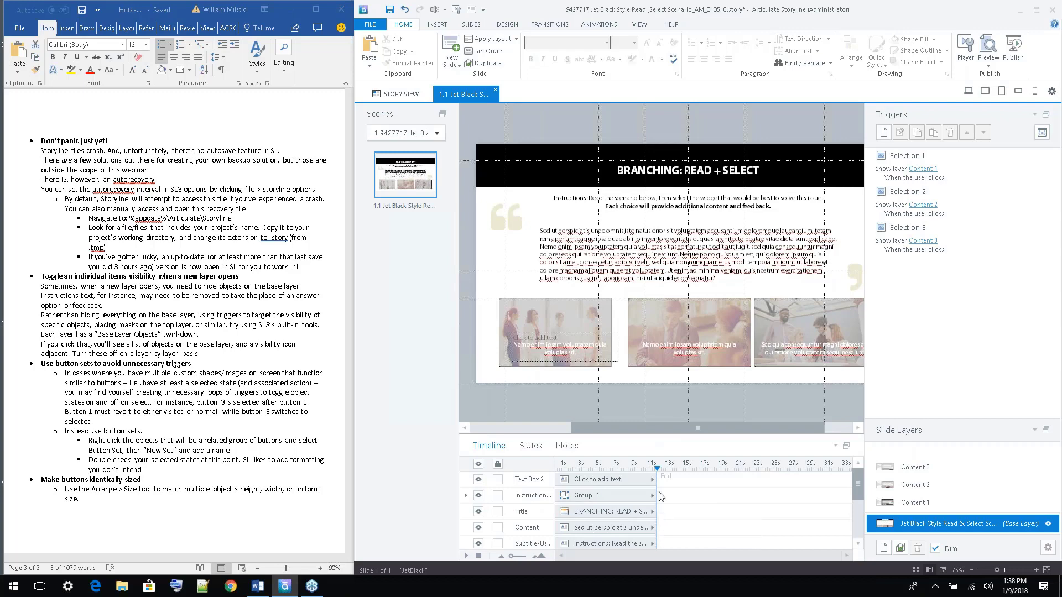
left_click_drag(657, 497, 885, 500)
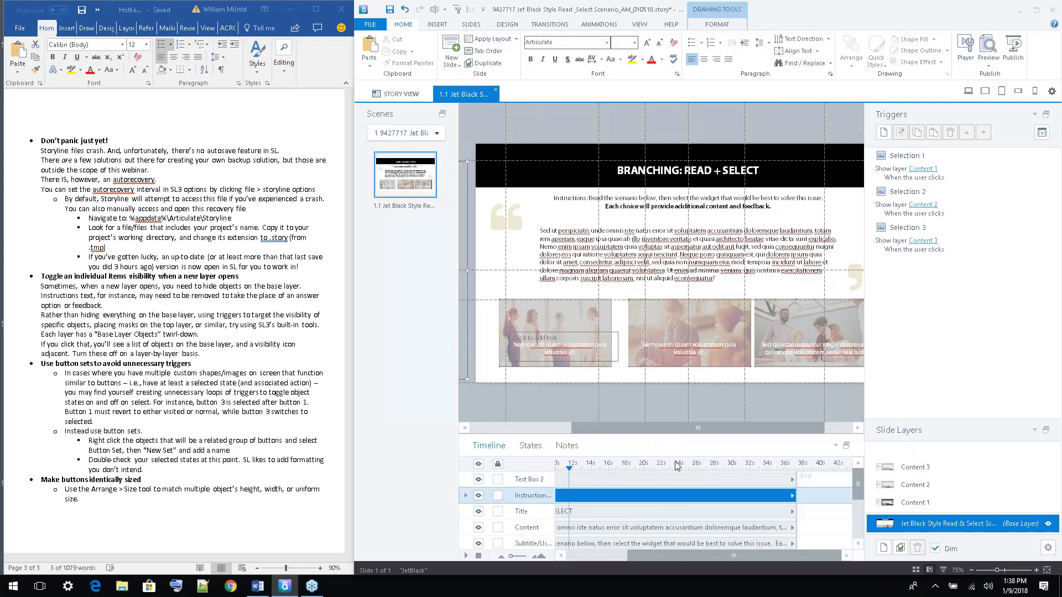
Move the playhead along the timeline and shorten the slide's total display time to about 10 seconds
left_click(599, 465)
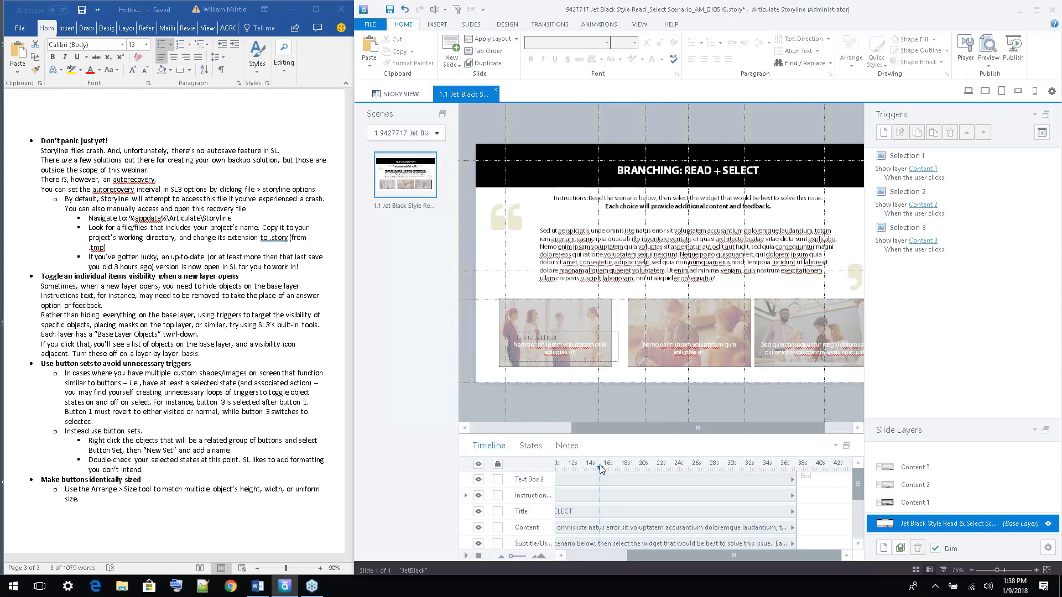
left_click(762, 465)
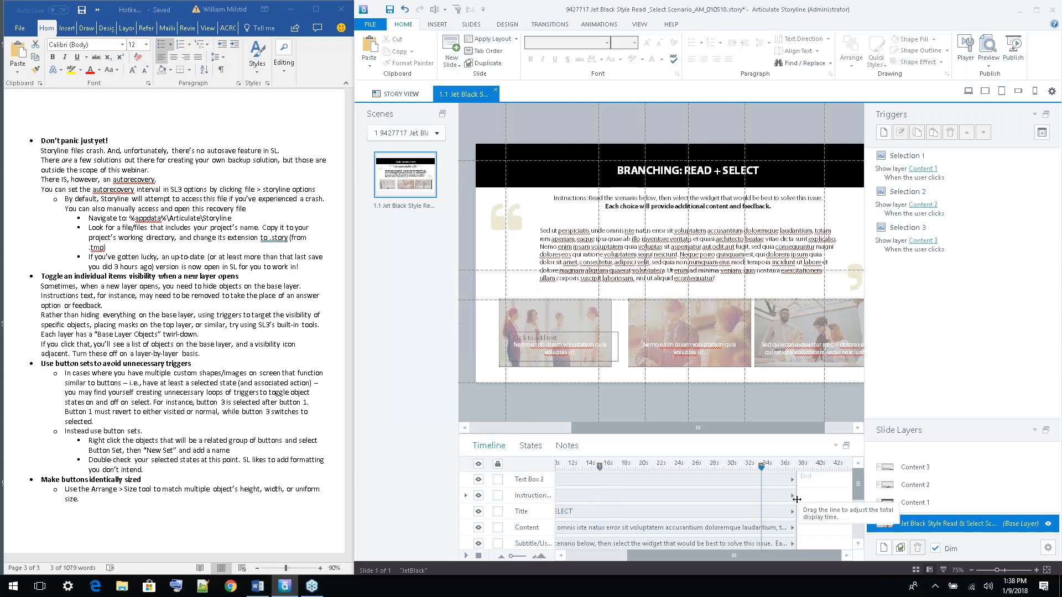
left_click_drag(796, 500, 592, 558)
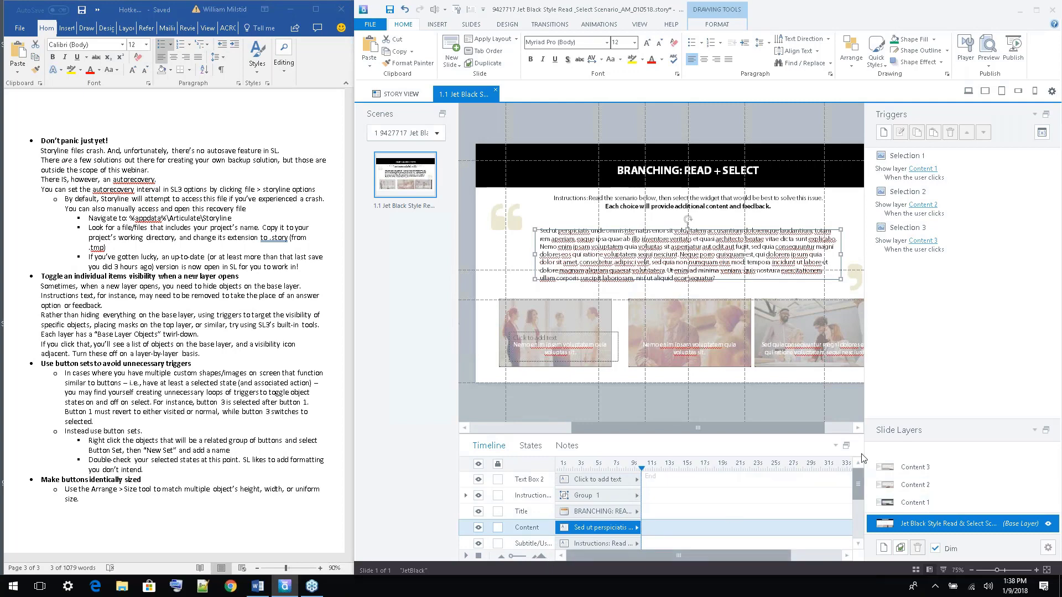
Undock and redock the Timeline panel, and do the same with the Triggers panel
left_click(846, 446)
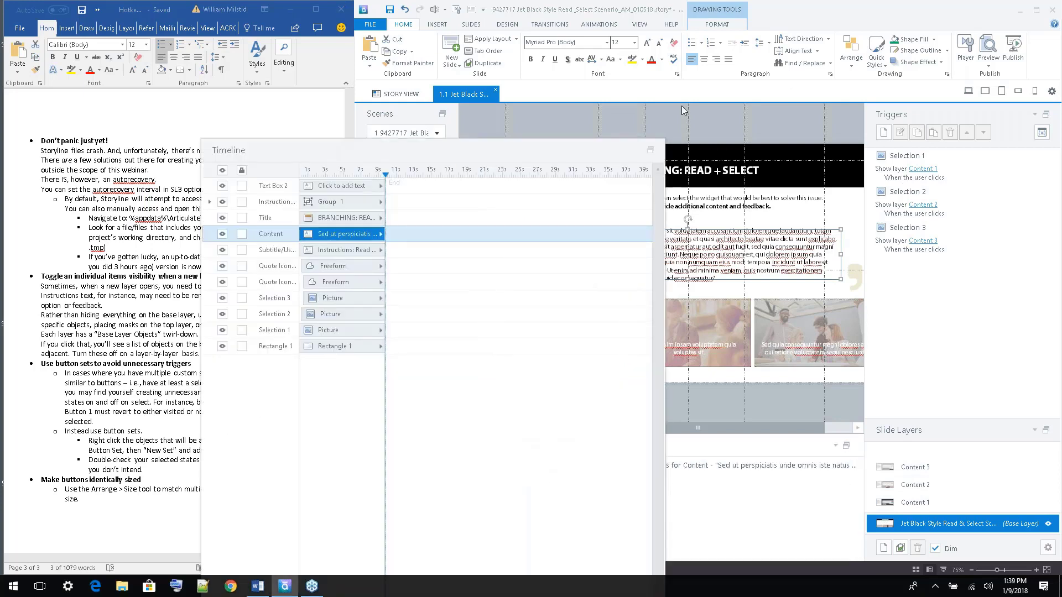
left_click(650, 150)
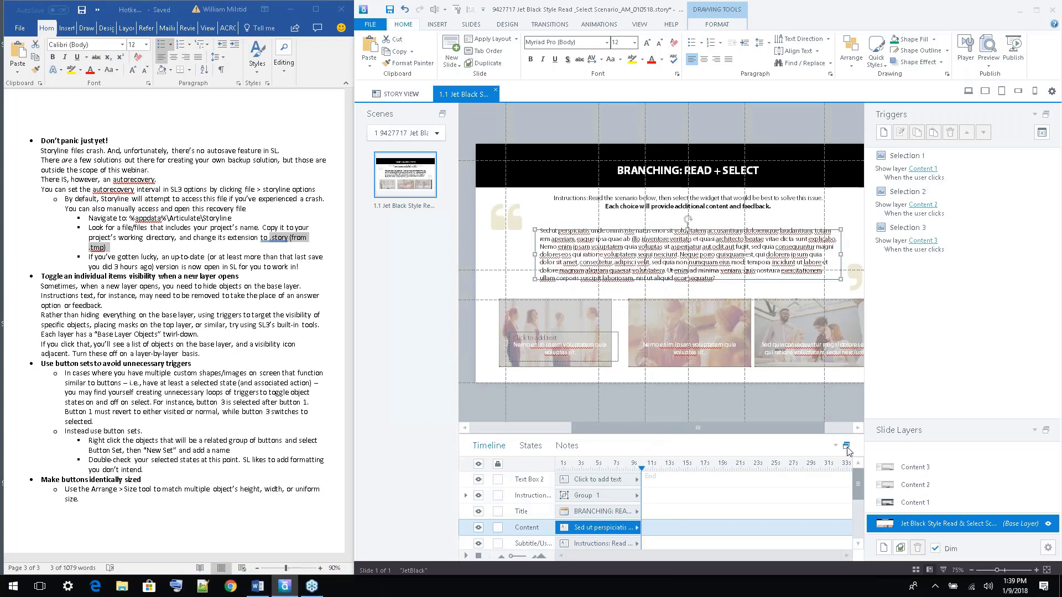
left_click(1046, 115)
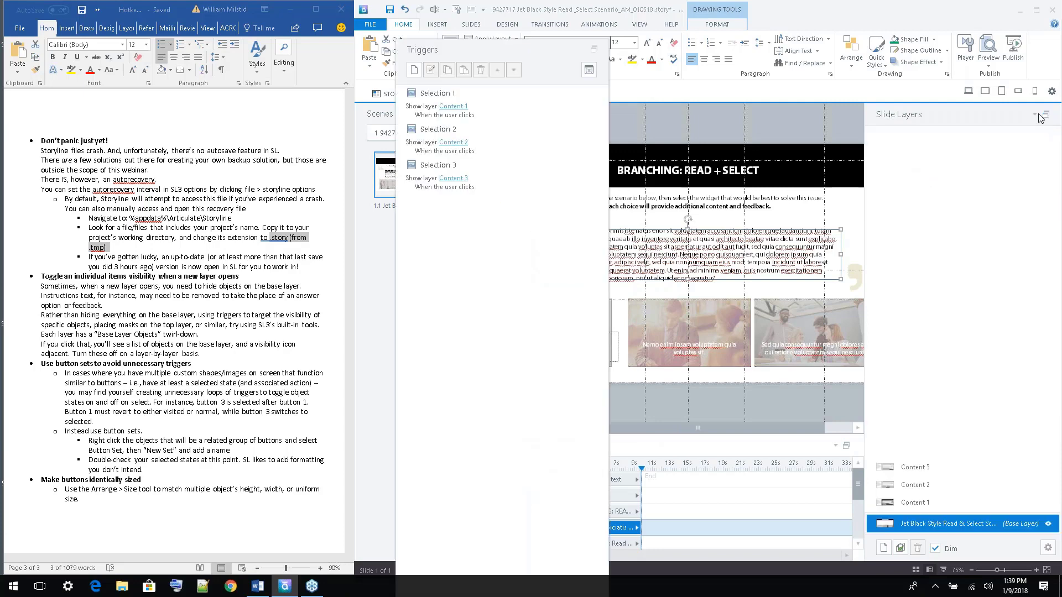
left_click_drag(548, 58, 536, 20)
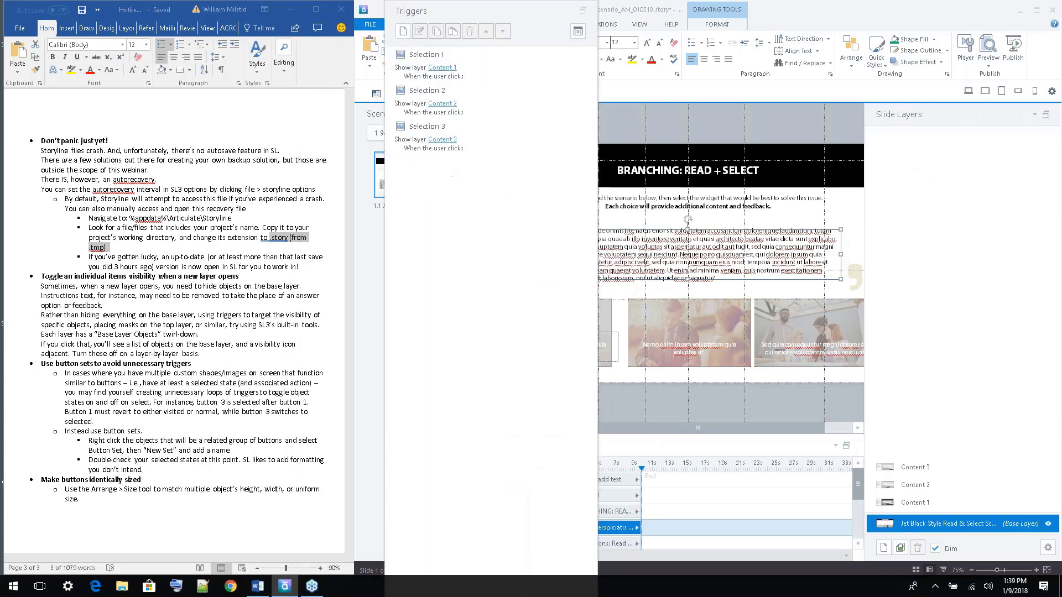
left_click(583, 11)
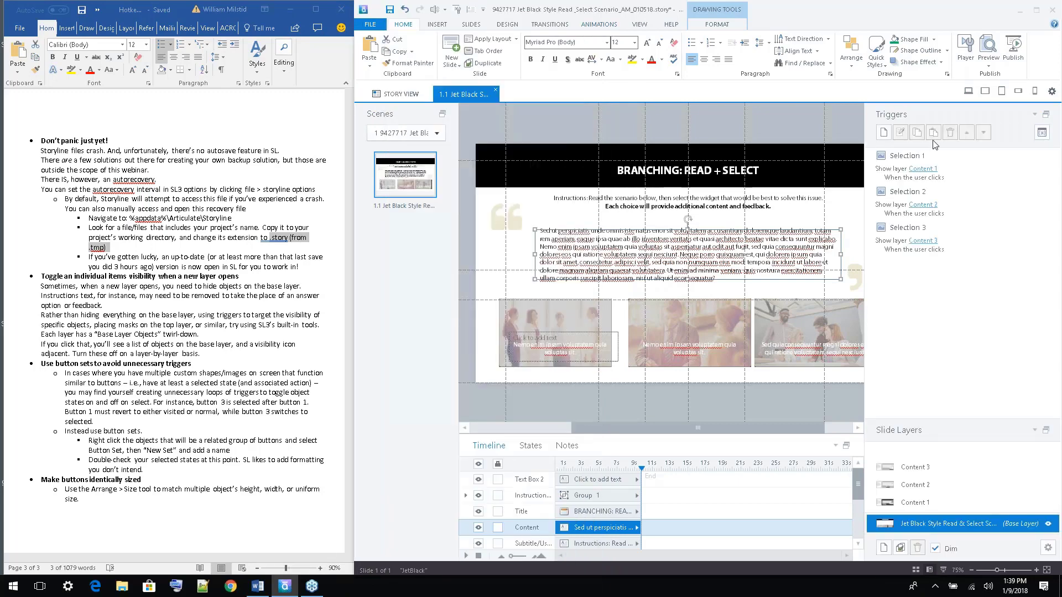
Open the Content 1 layer, look at its Base Layer objects in the timeline, and return to the base layer
left_click(921, 506)
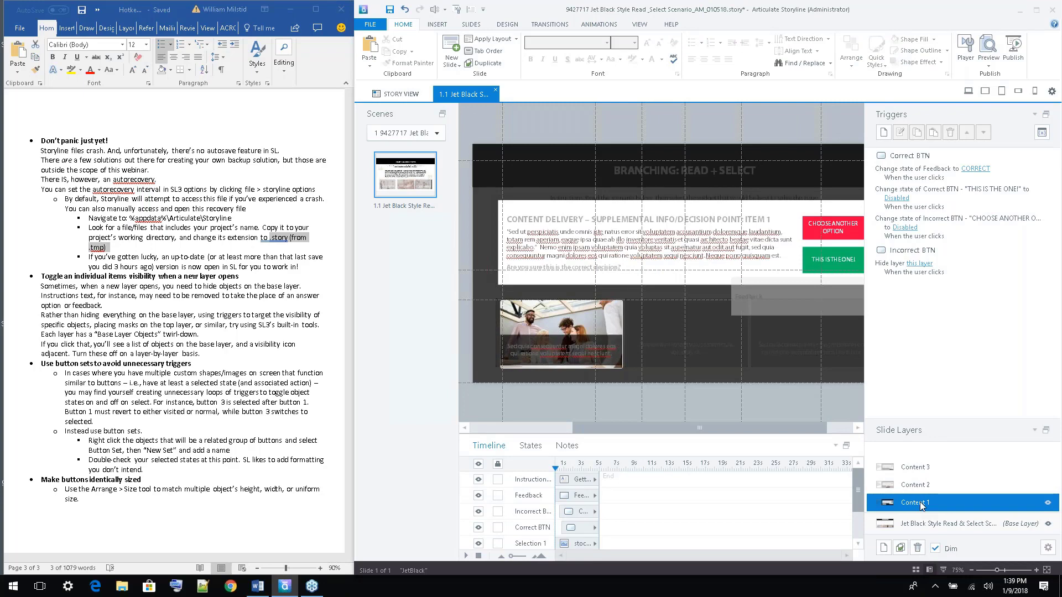
scroll(857, 496, "down", 1)
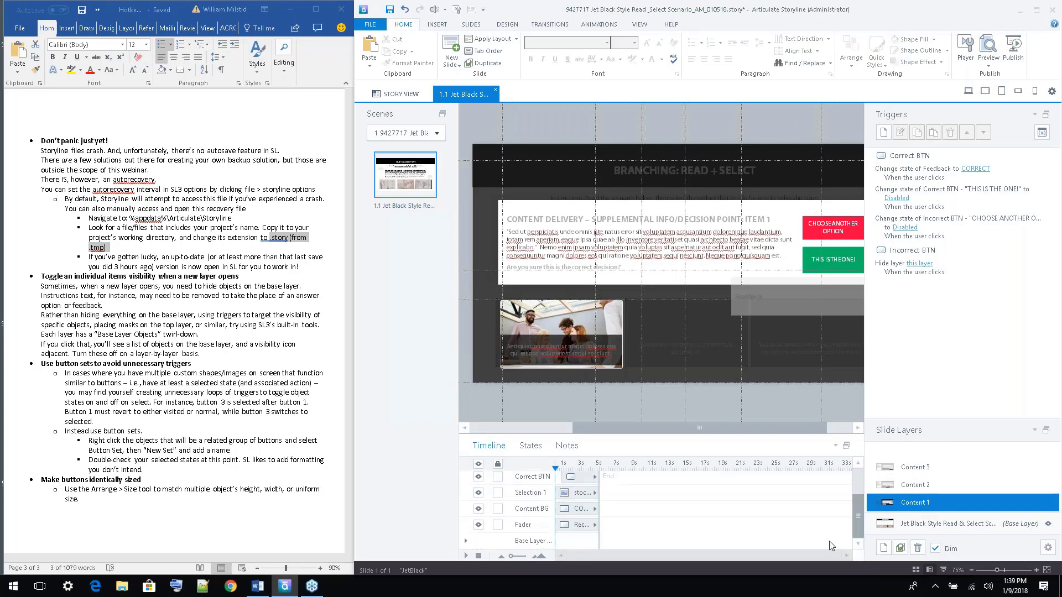
left_click(467, 540)
left_click_drag(858, 506, 854, 534)
left_click(937, 523)
left_click_drag(711, 426, 722, 429)
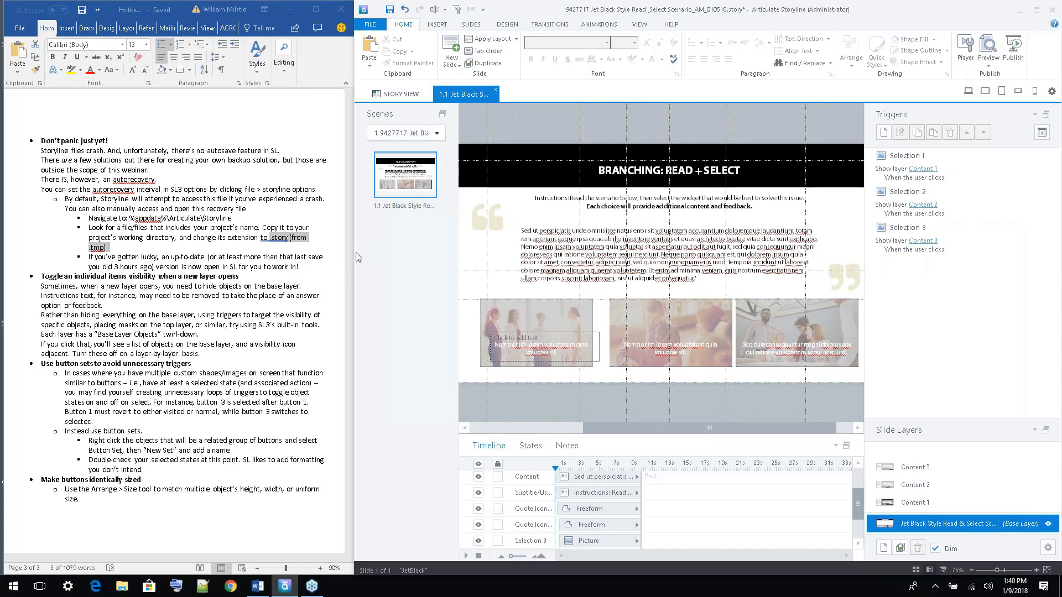
Widen the Storyline window to the full screen and hide Correct BTN, Content BG, Selection 1 and Fader on the Content 1 layer
left_click_drag(354, 257, 0, 258)
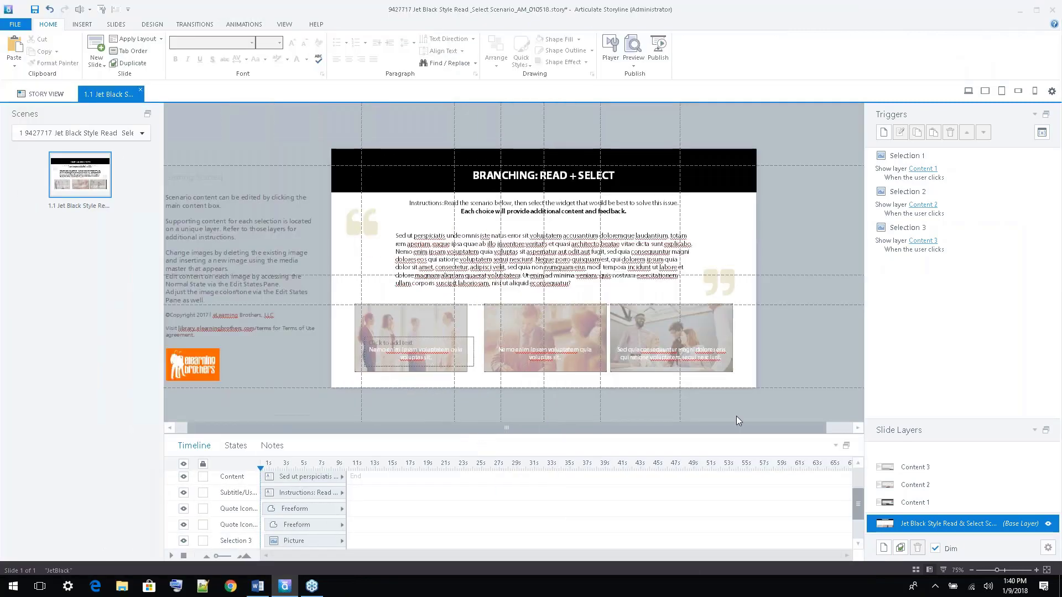
left_click(912, 508)
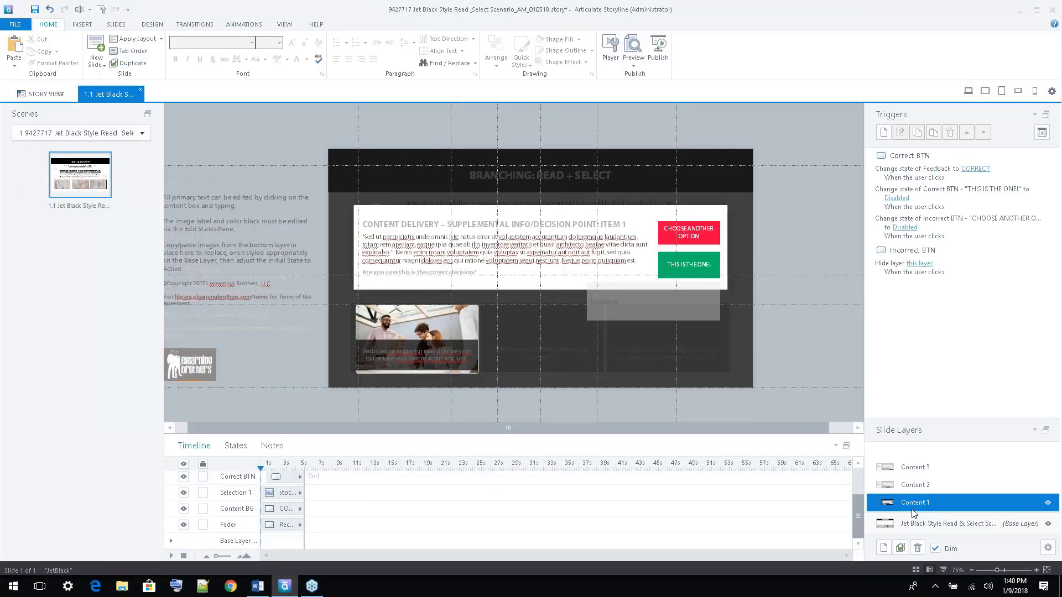
left_click(184, 479)
left_click(183, 508)
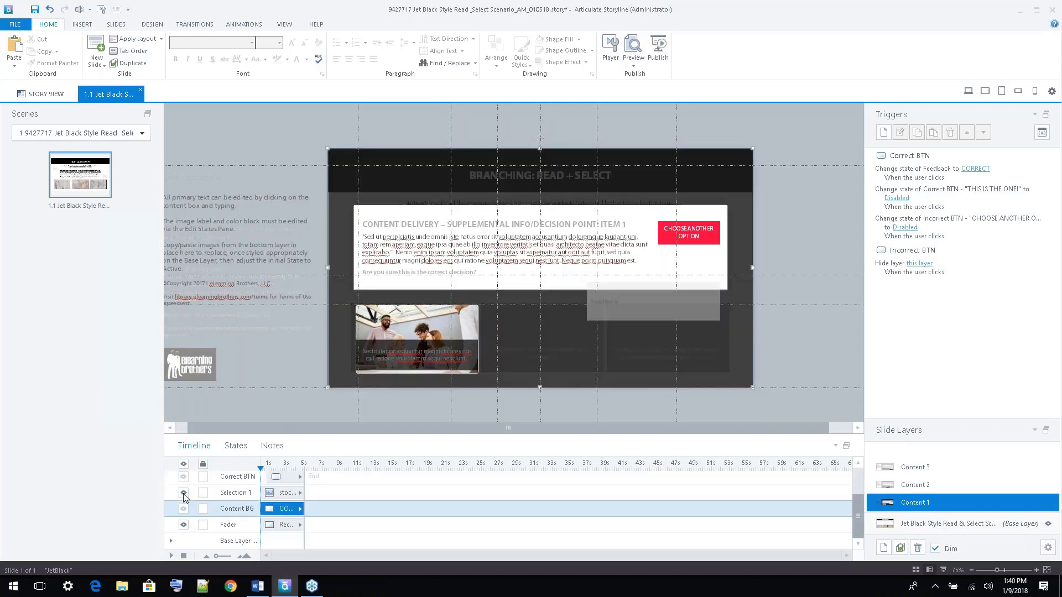
left_click(184, 493)
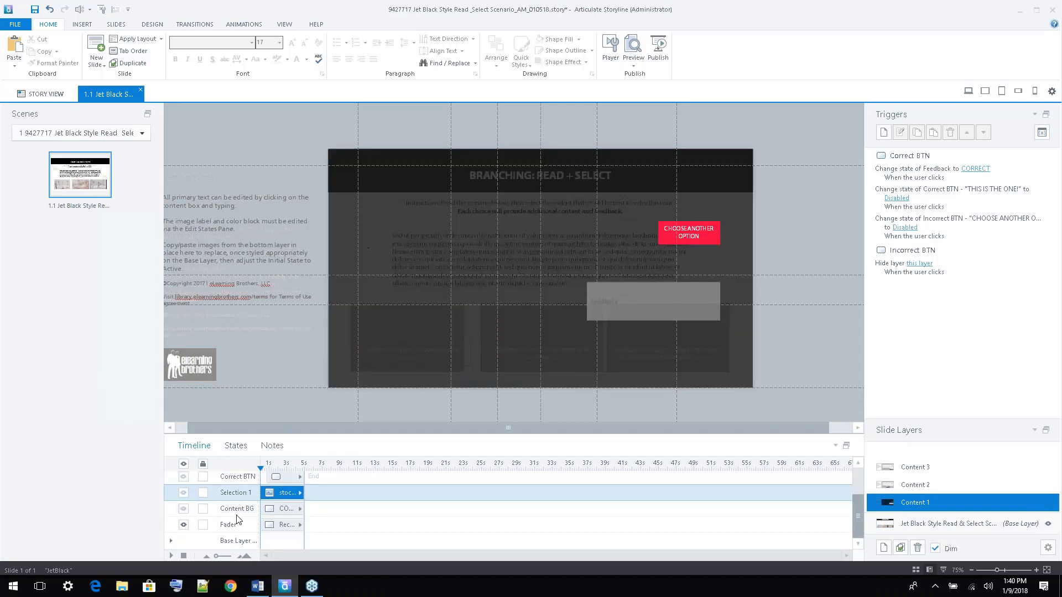
left_click(186, 528)
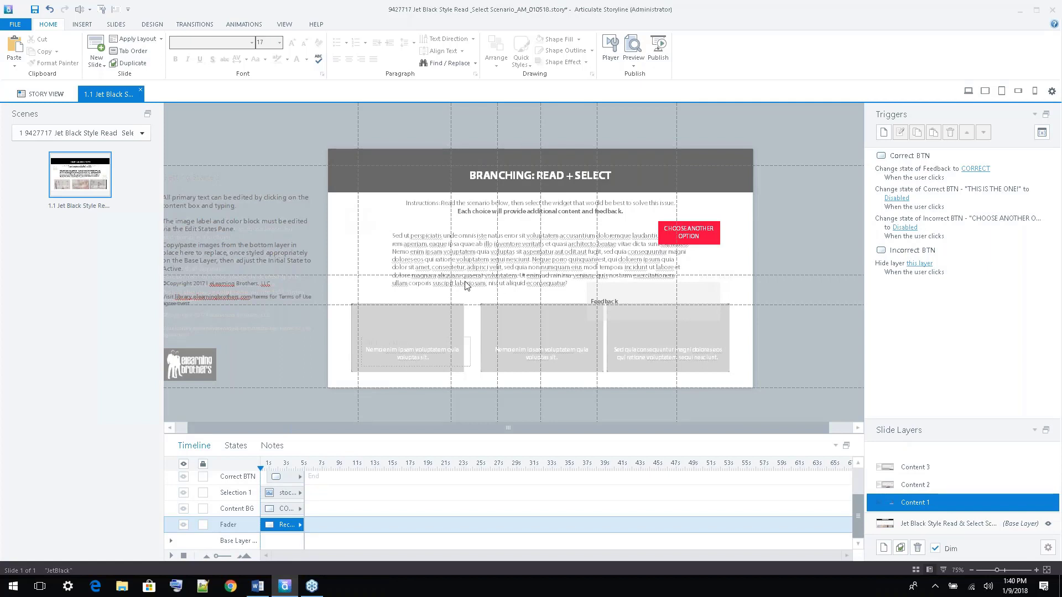
Make the timeline panel taller and, on the base layer, select the first picture and the body paragraph in turn
left_click_drag(504, 436, 511, 391)
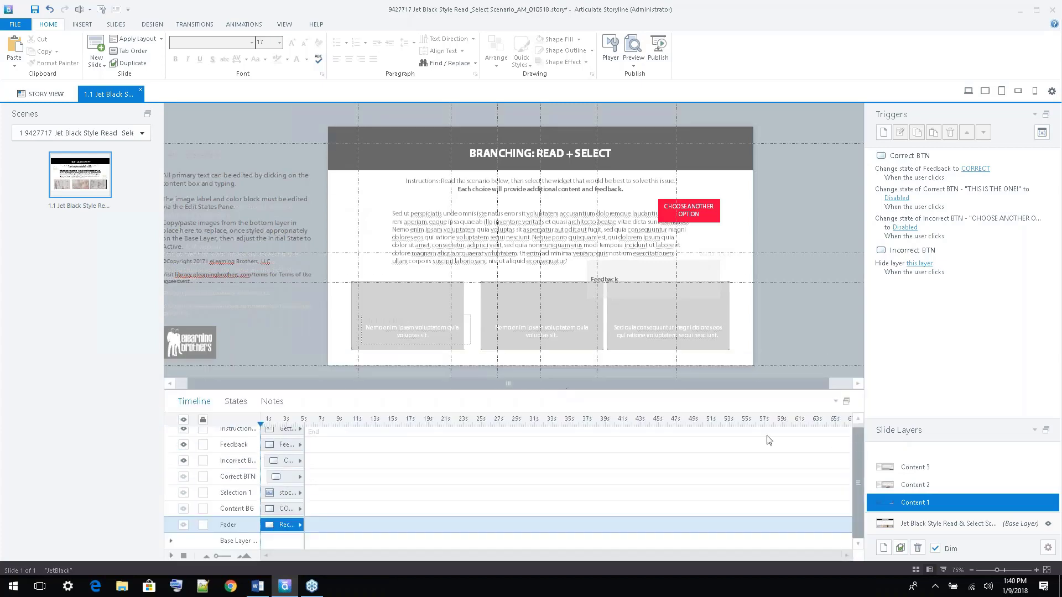
left_click(940, 523)
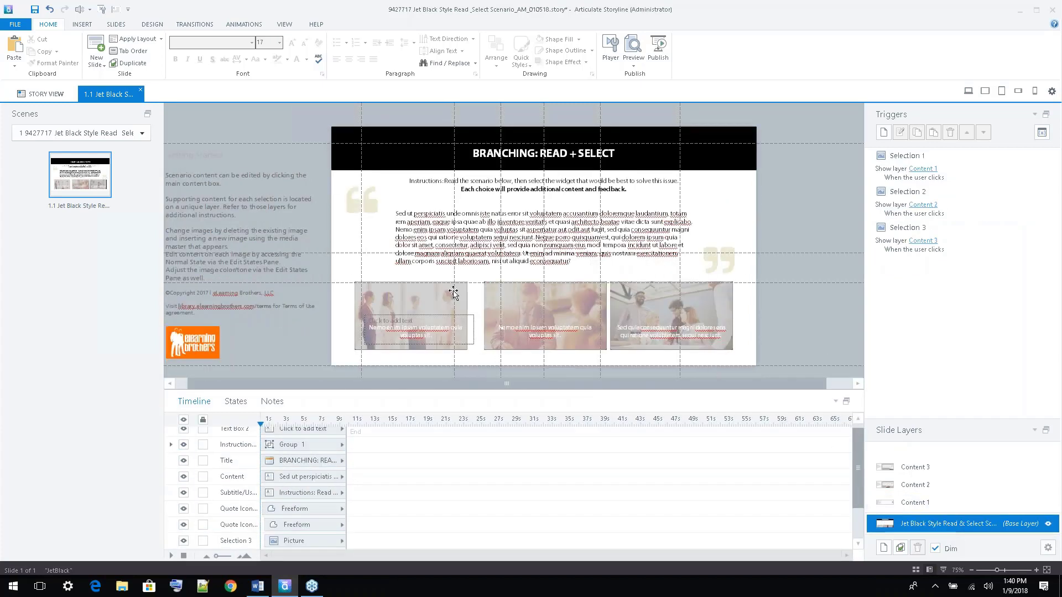
left_click(410, 309)
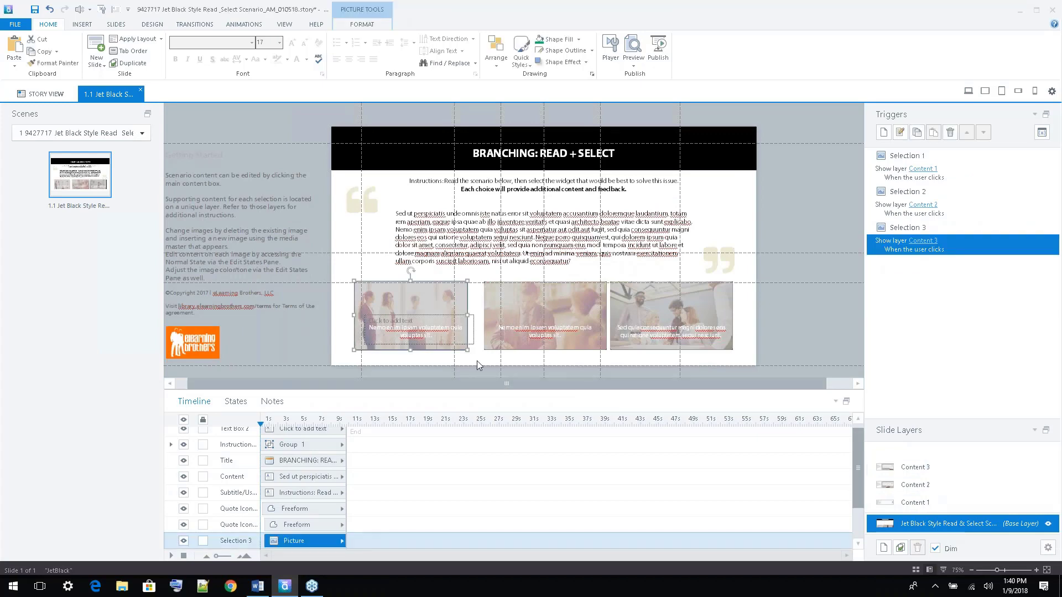
left_click(474, 245)
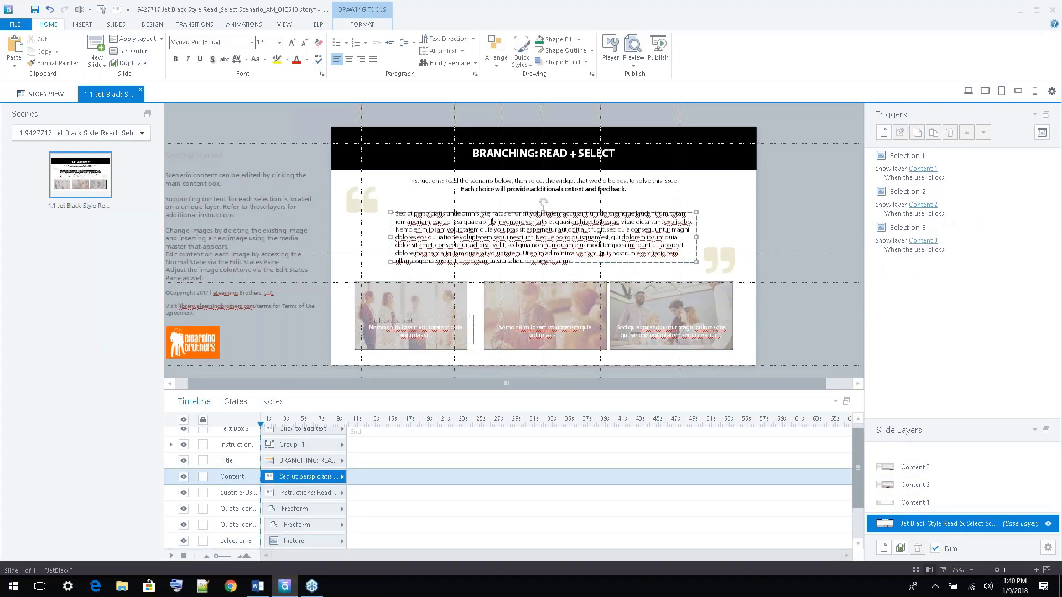
Expand and collapse the Base Layer objects on the Content 1 layer, and view the Content 2 layer and the base layer
left_click(920, 508)
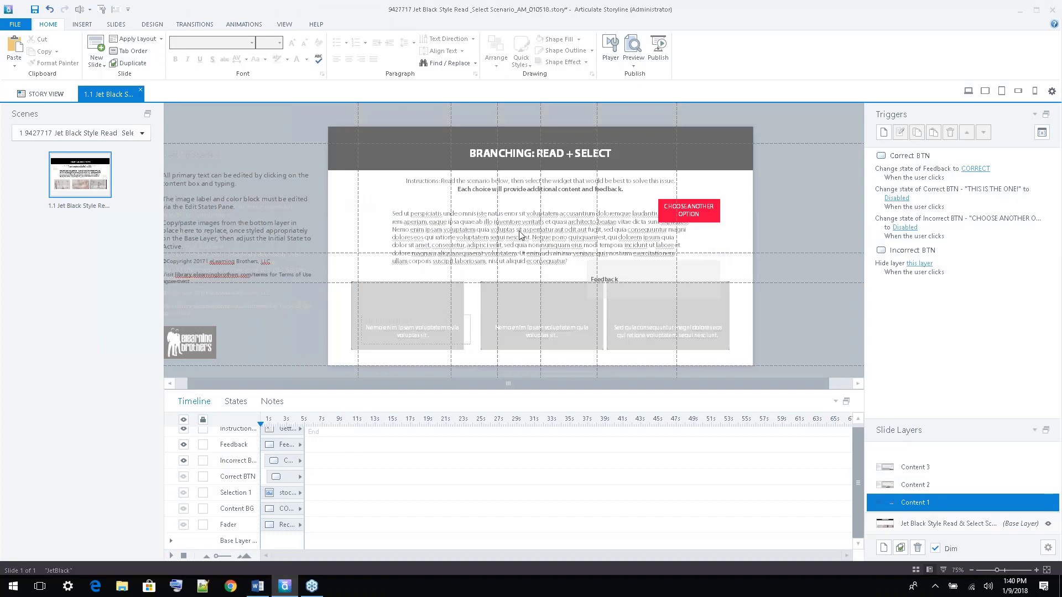
left_click_drag(858, 451, 852, 494)
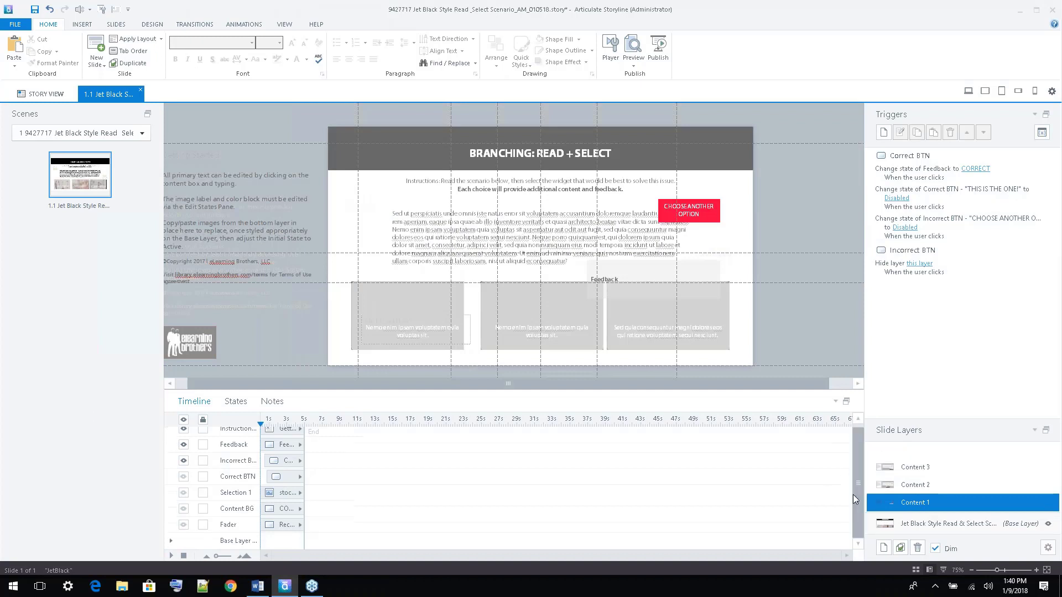
left_click(171, 540)
left_click_drag(858, 441, 858, 439)
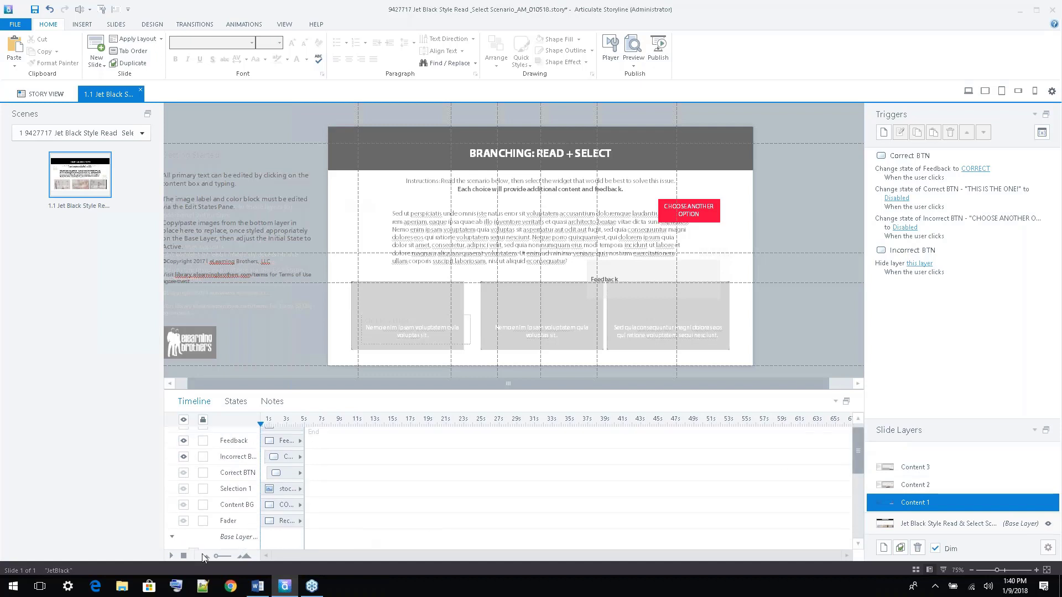
left_click(173, 537)
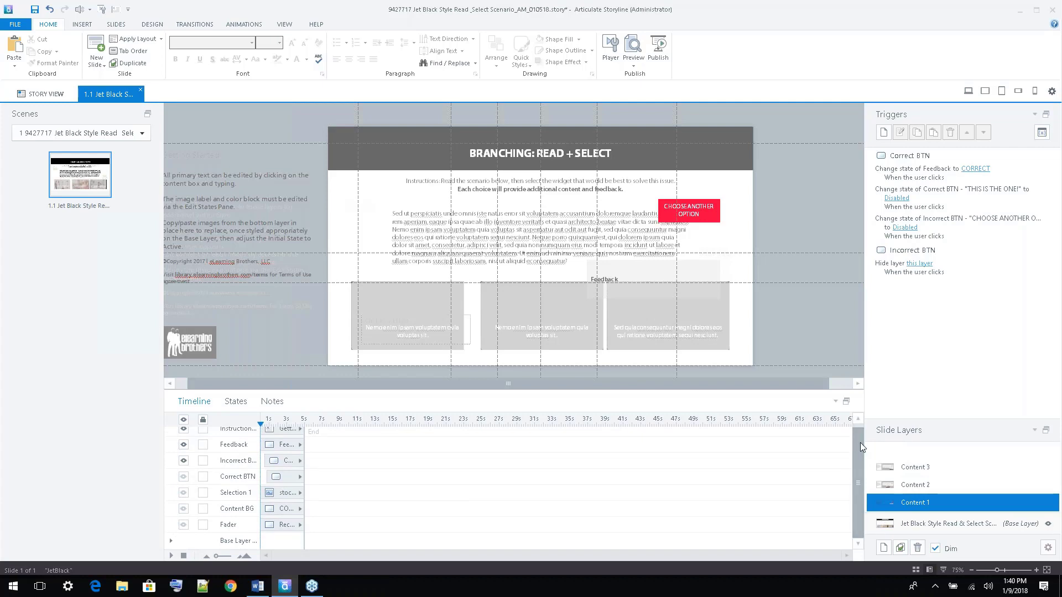
left_click(924, 485)
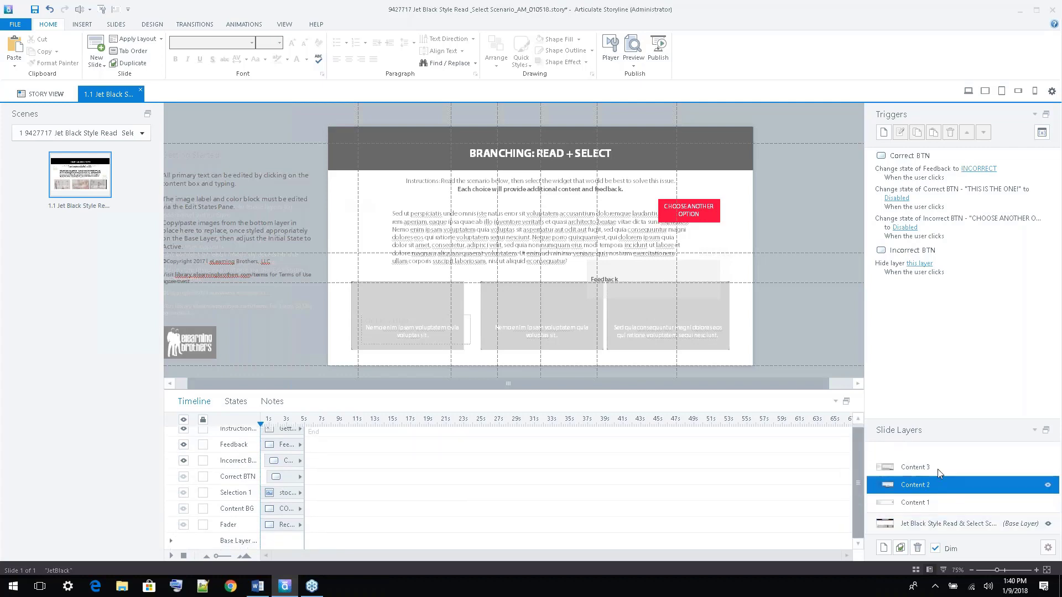
left_click(935, 521)
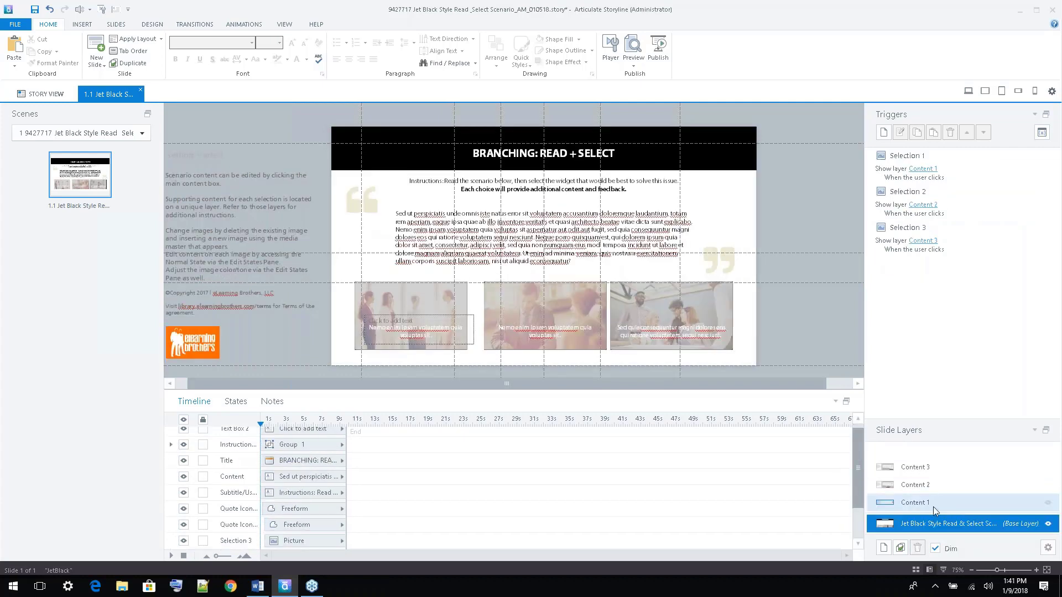
Expand the Base Layer objects in the Content 1 layer's timeline, and view the Content 2 and Content 3 layers
left_click(934, 505)
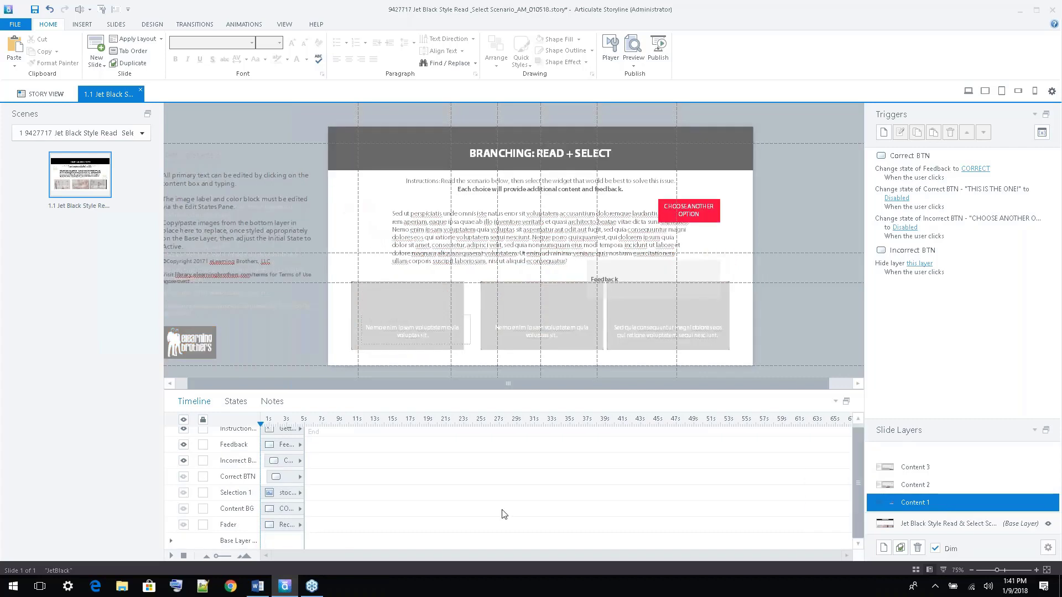
left_click(172, 542)
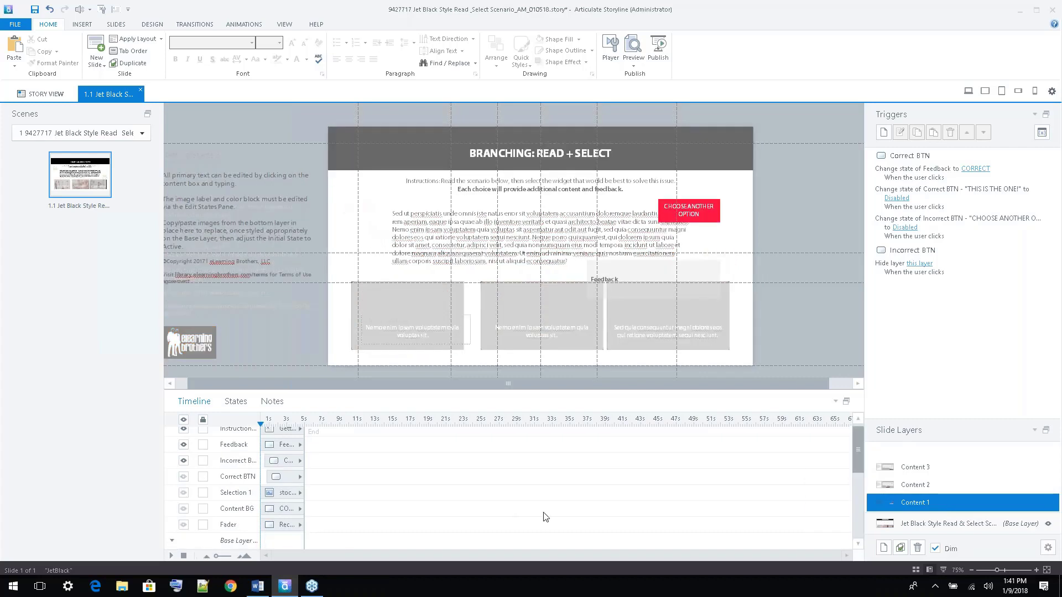
left_click_drag(857, 451, 857, 432)
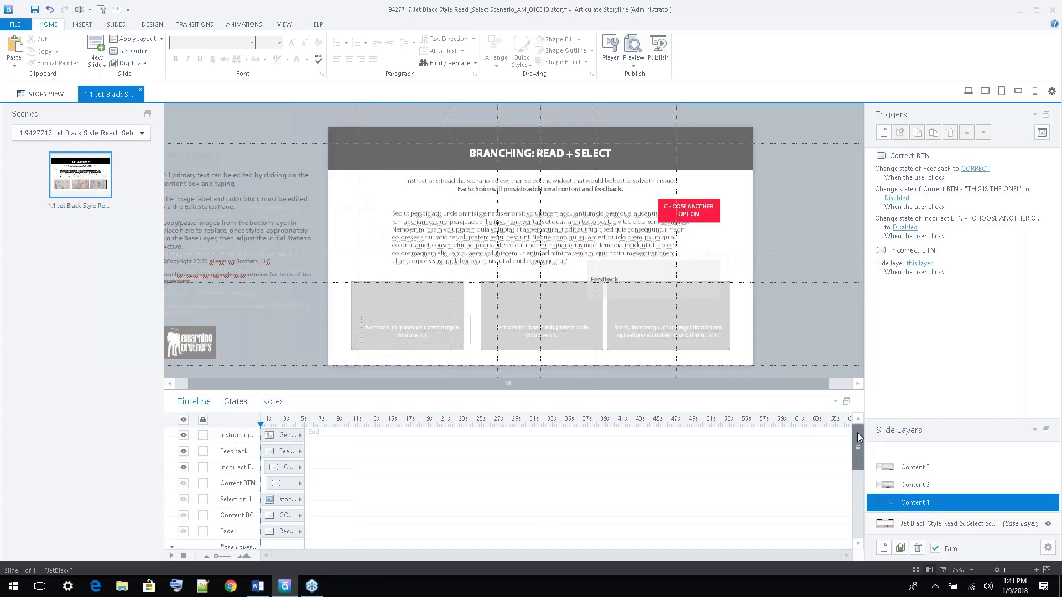
left_click(917, 488)
left_click(914, 471)
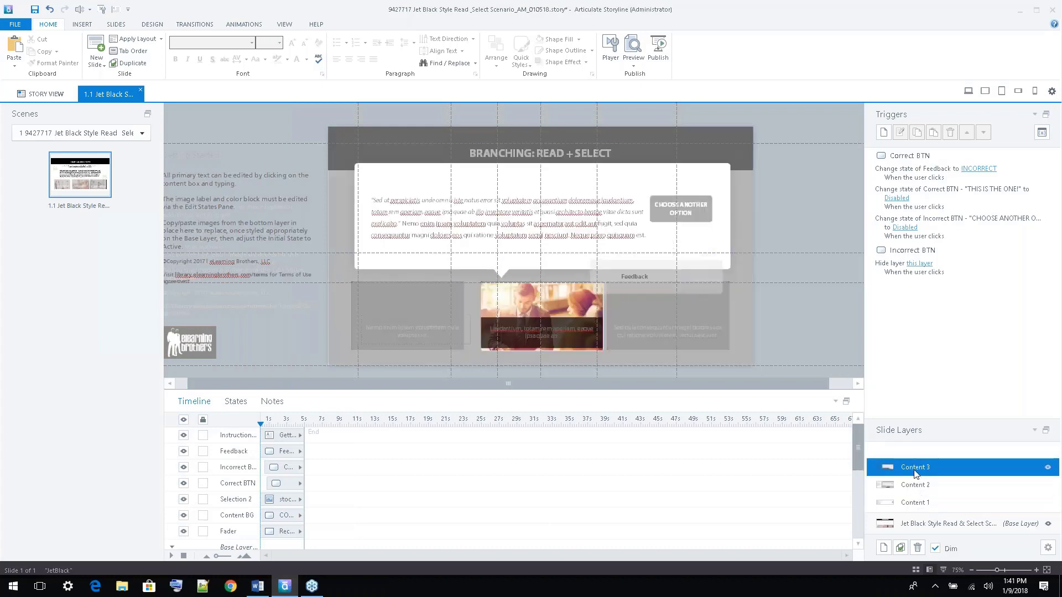
On the Content 1 layer, hide the base layer's Subtitle object containing the instructions text
left_click(922, 502)
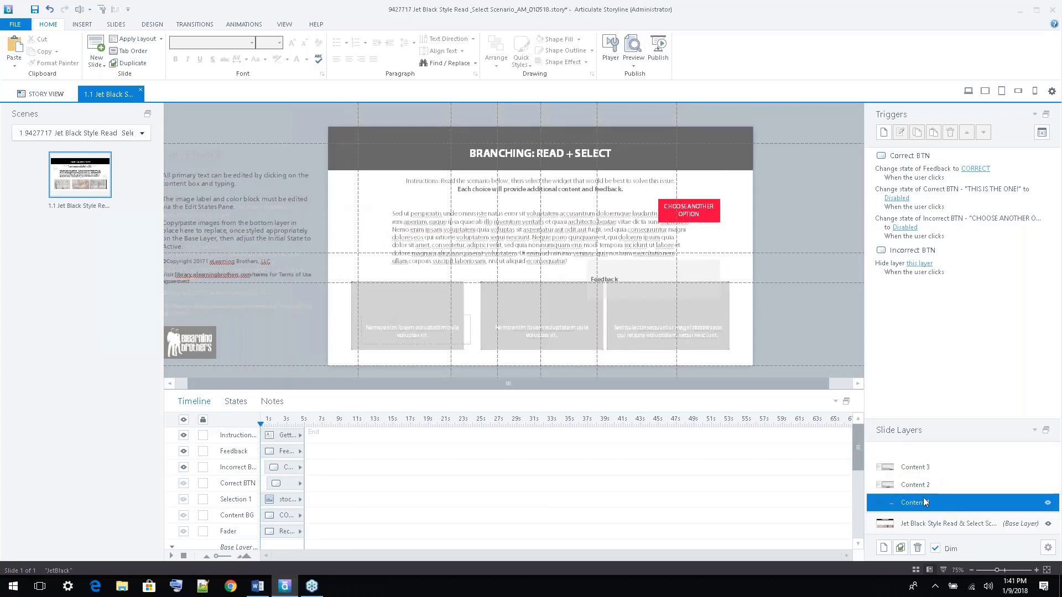
scroll(855, 459, "down", 5)
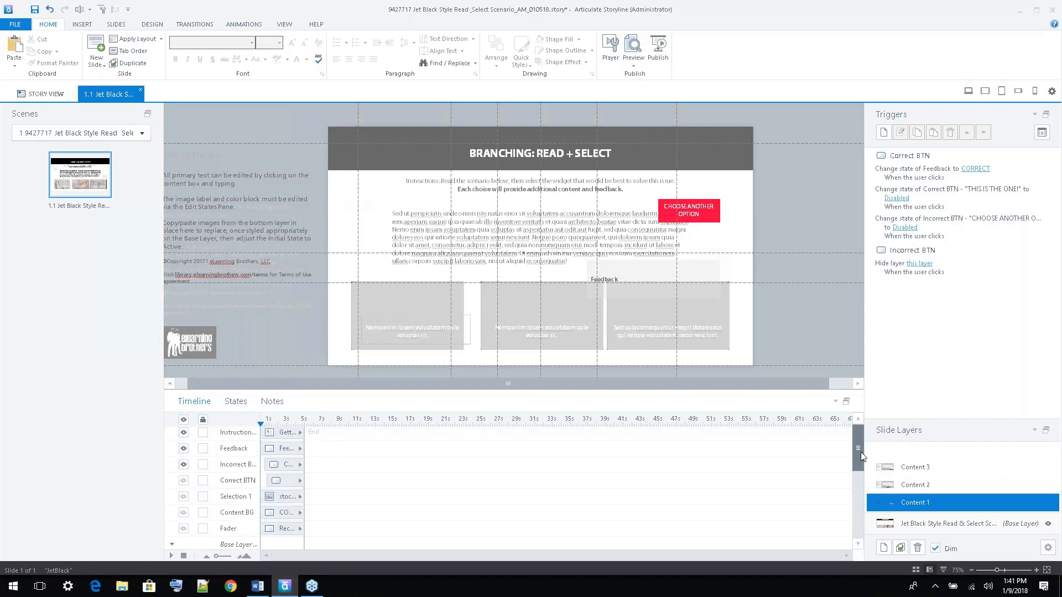
scroll(861, 481, "down", 1)
scroll(860, 487, "down", 5)
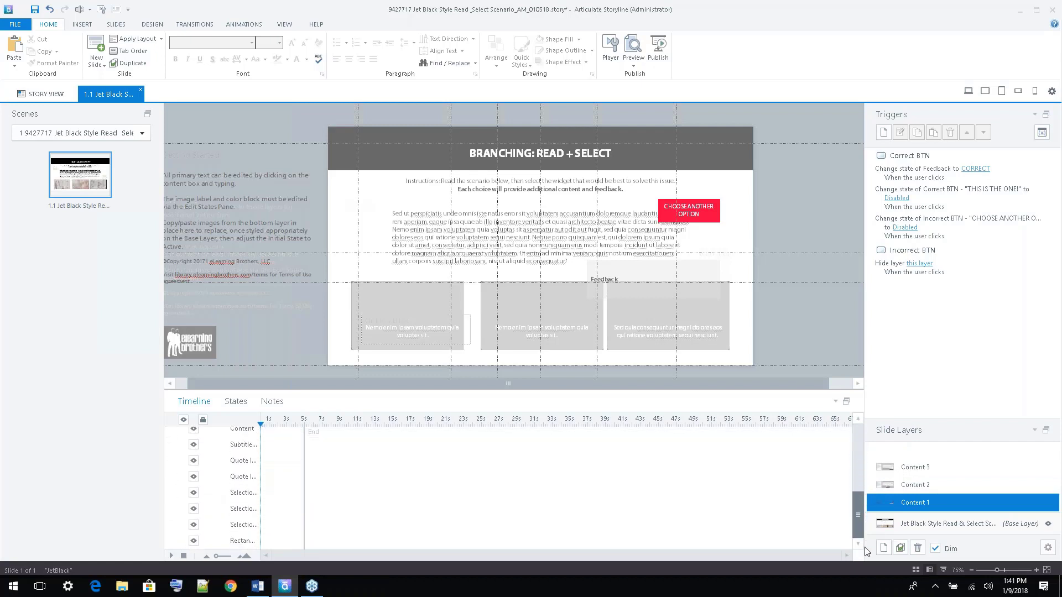
left_click(195, 445)
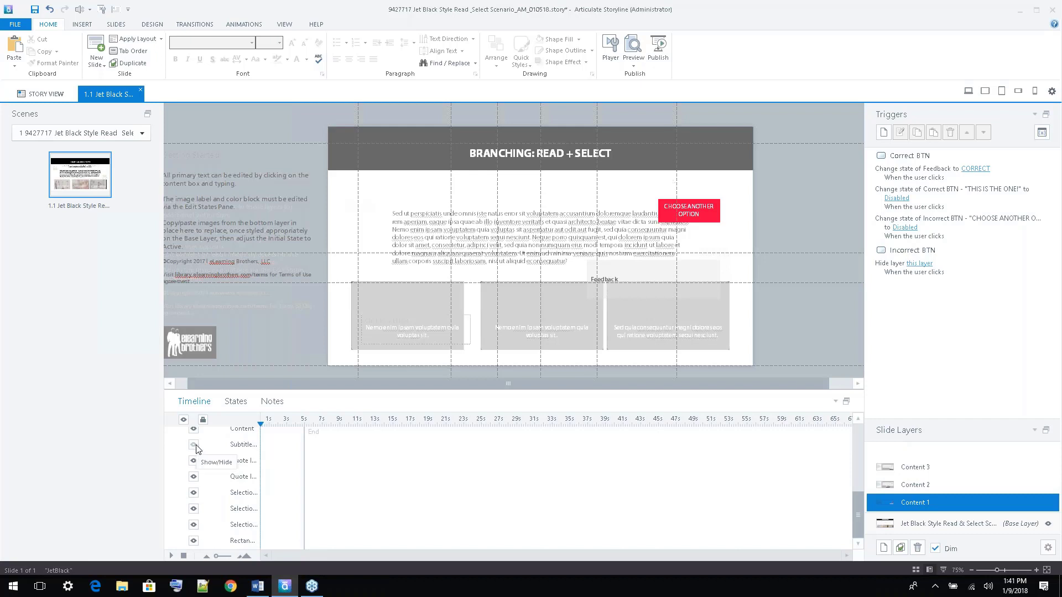
Hide all of the Content 2 layer's own objects and turn off dimming of the other layers
left_click(931, 484)
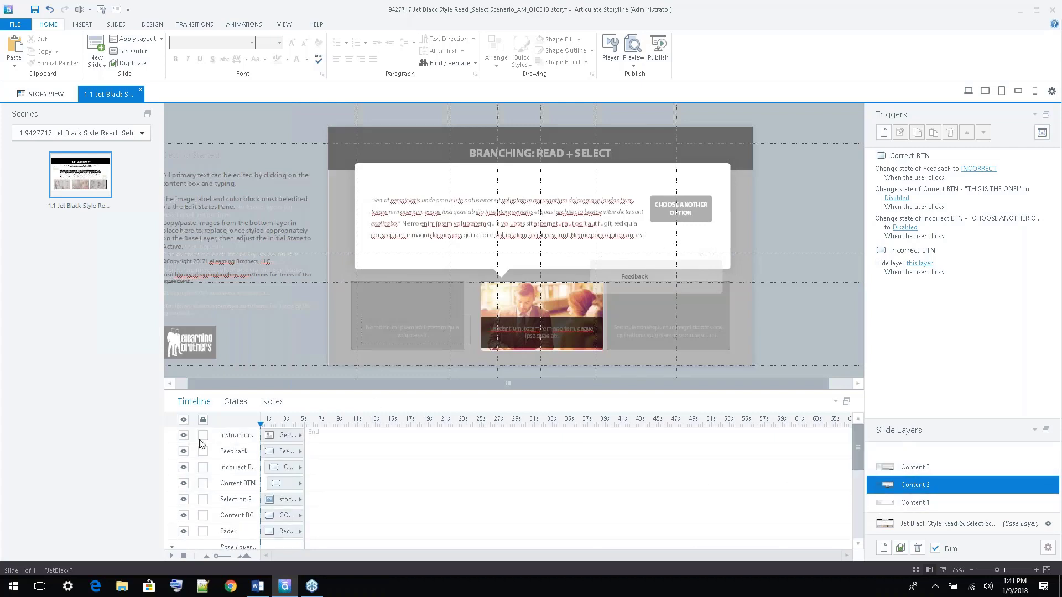
left_click(184, 419)
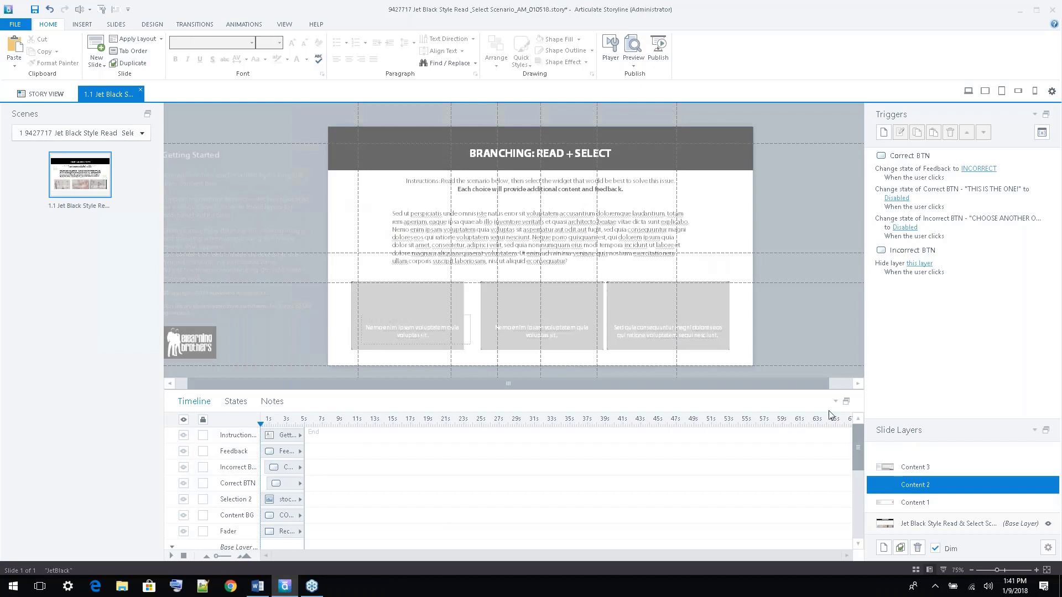
left_click(934, 548)
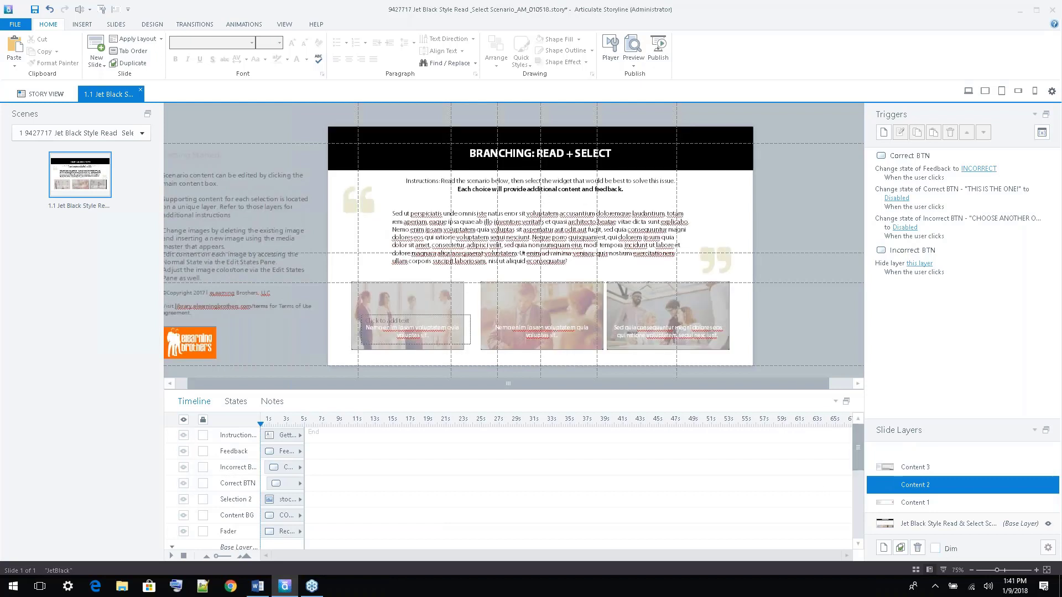
On the Content 2 layer, hide the base layer's leftmost picture from the expanded Base Layer objects
left_click(858, 545)
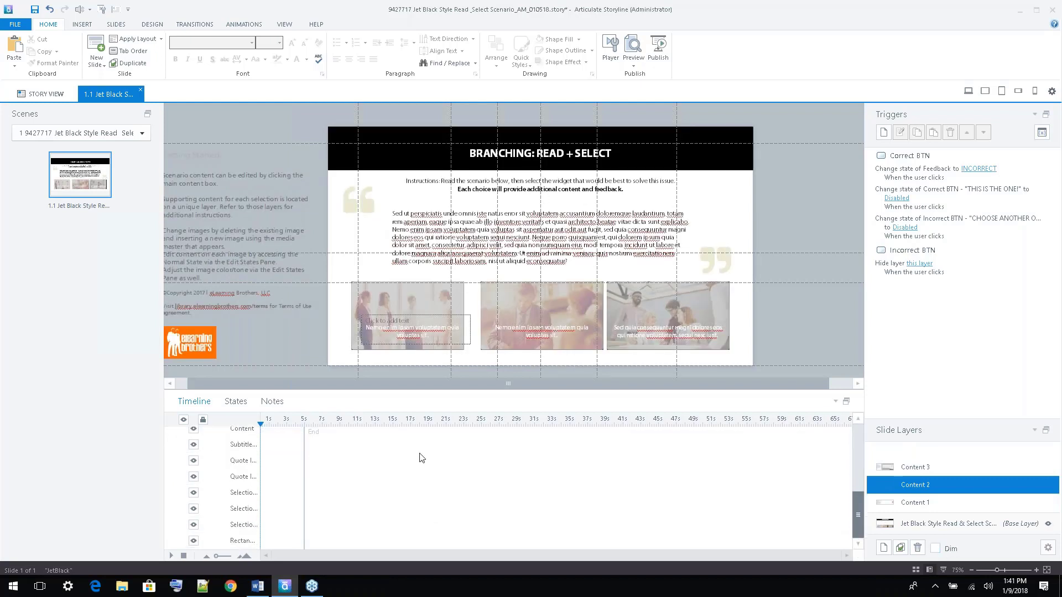
left_click(193, 492)
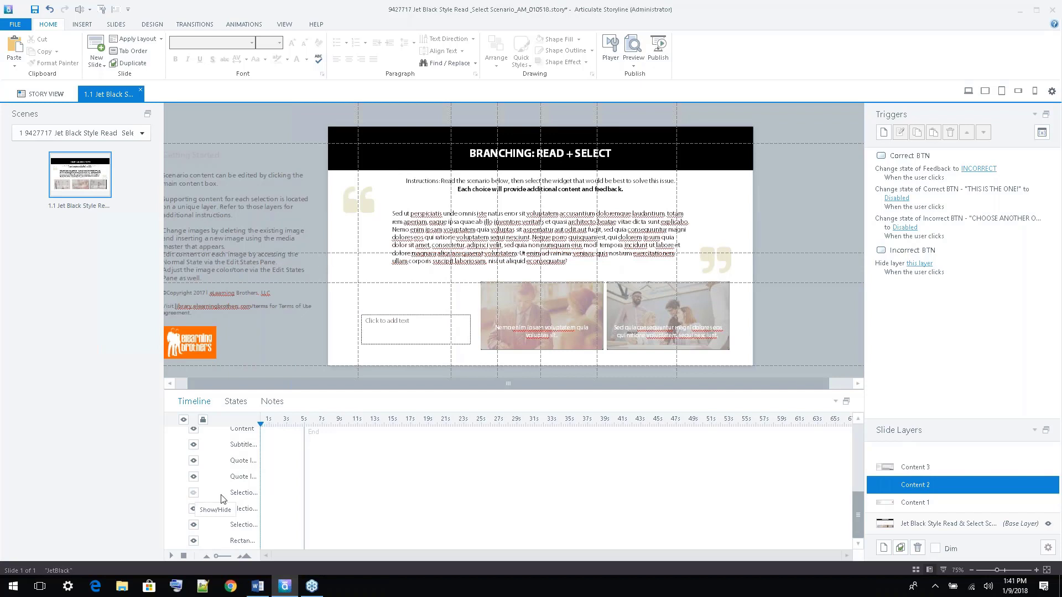
left_click_drag(858, 509, 858, 475)
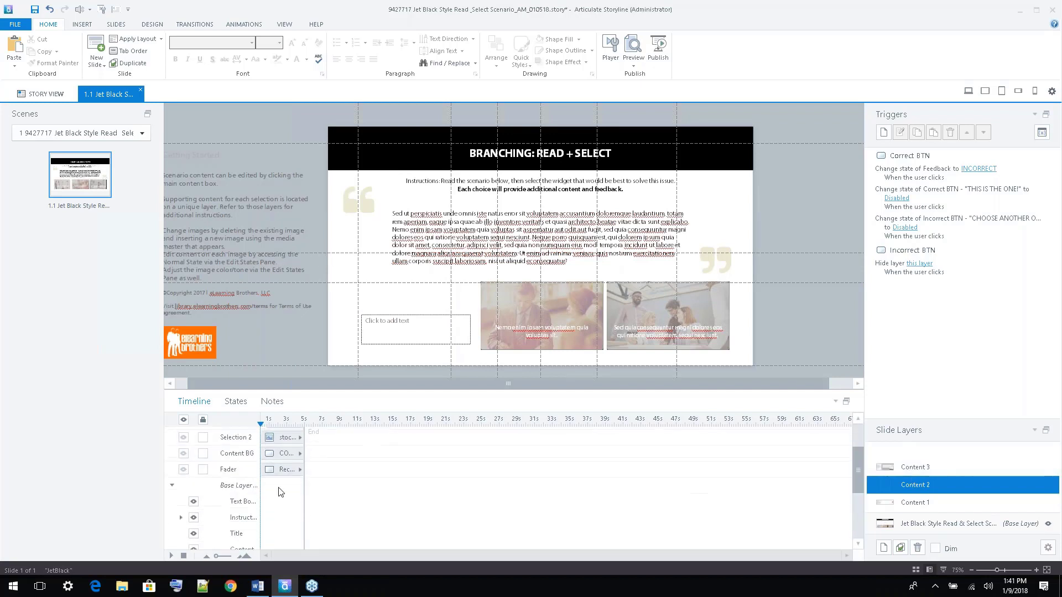
left_click(171, 486)
Compare the Content 1 layer with the Content 2 layer and collapse the Base Layer objects in the Content 2 timeline
left_click(933, 500)
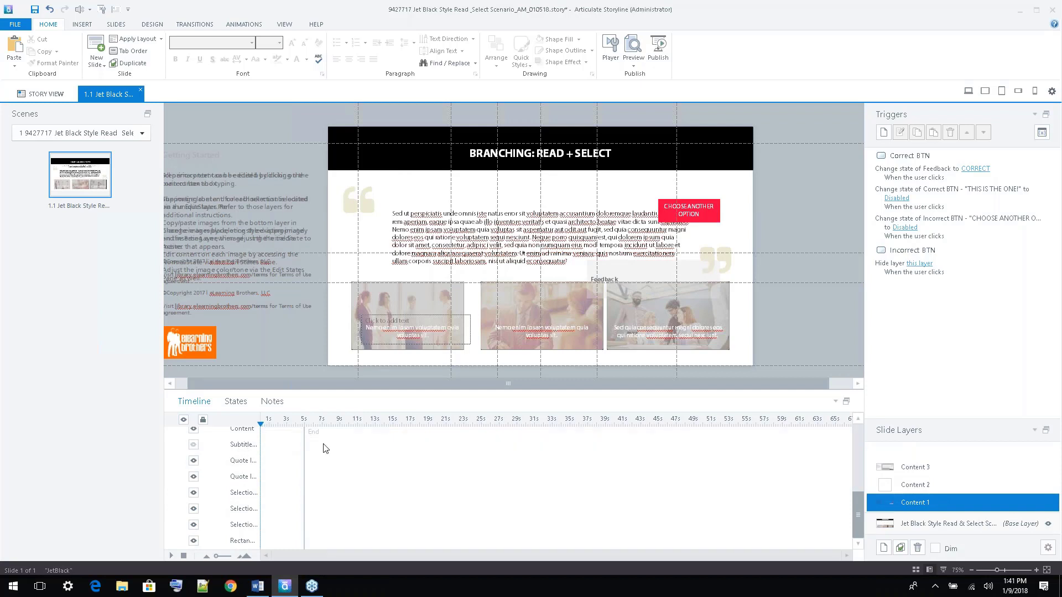
left_click(933, 481)
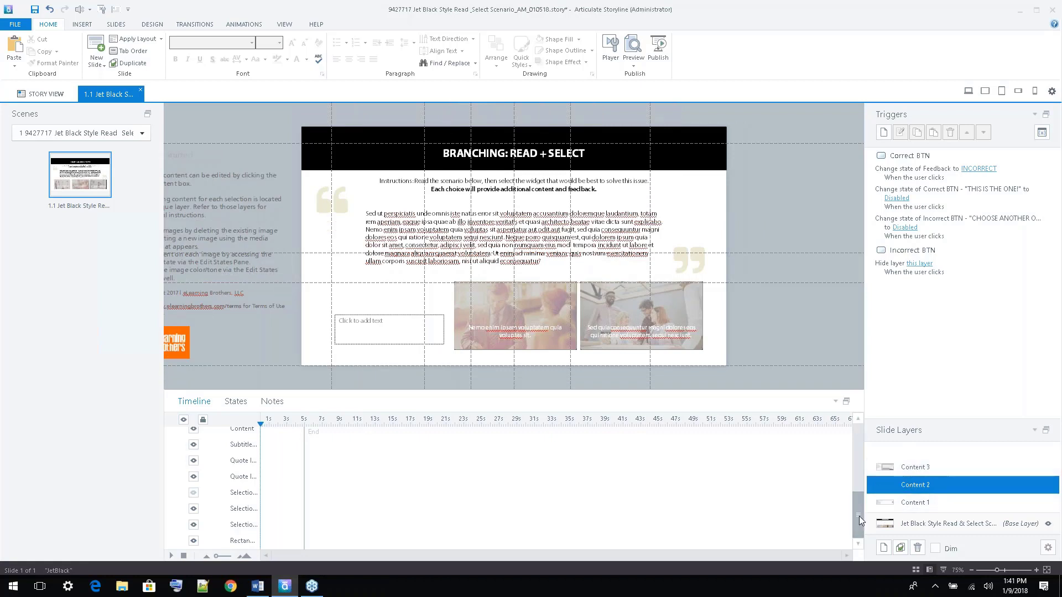
left_click_drag(858, 516, 852, 464)
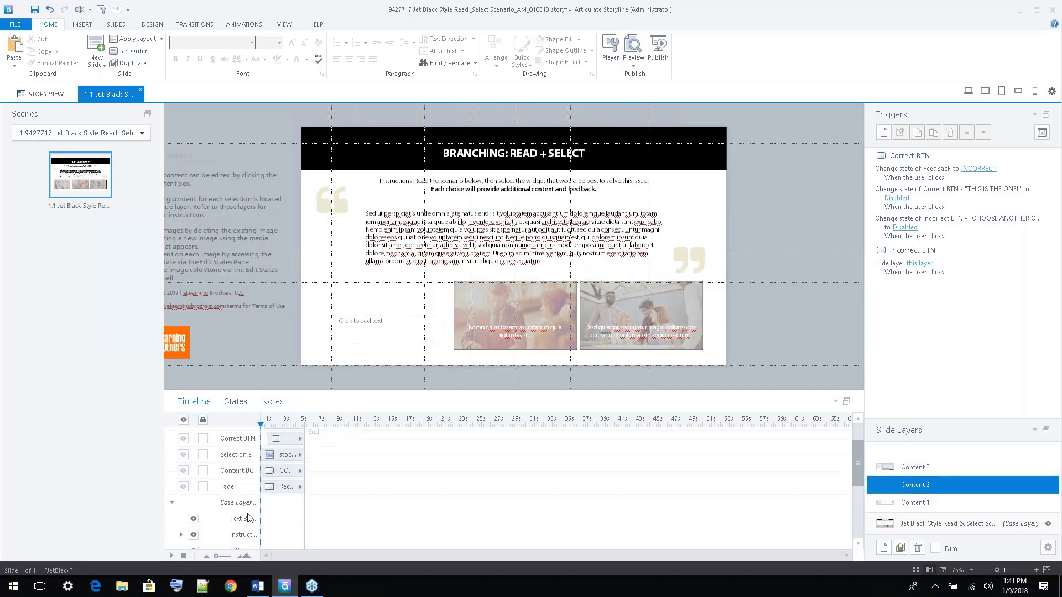
left_click(172, 502)
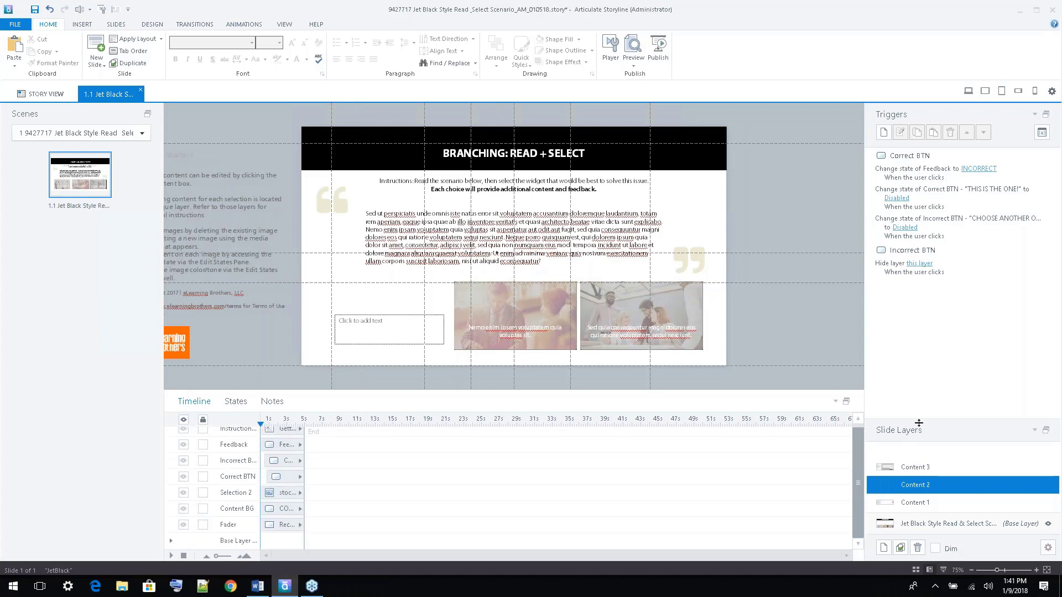
View the Content 3 layer, the base layer and the Content 1 layer in turn
left_click(927, 466)
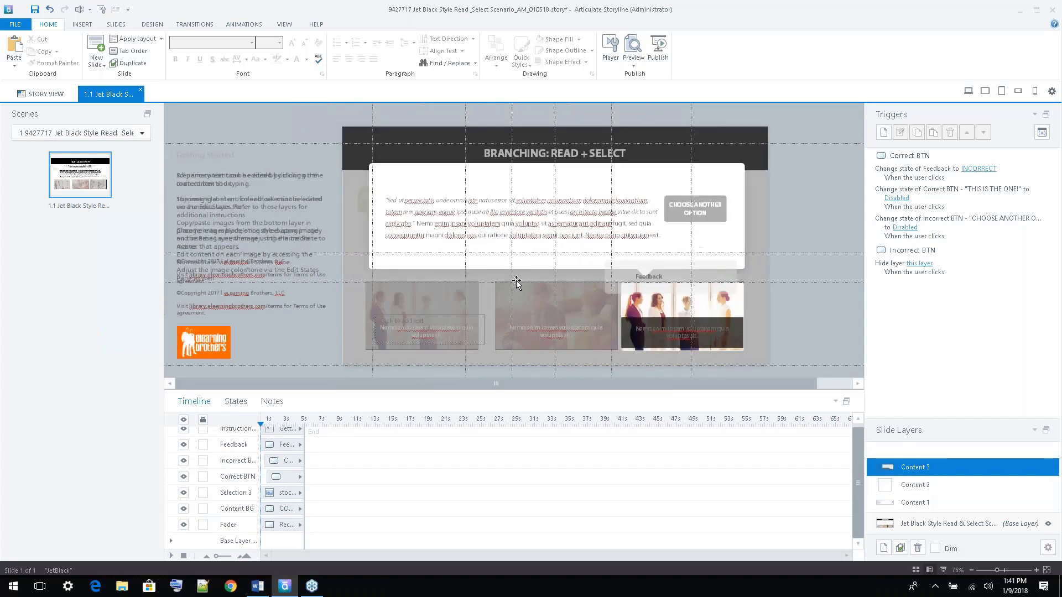
left_click(930, 525)
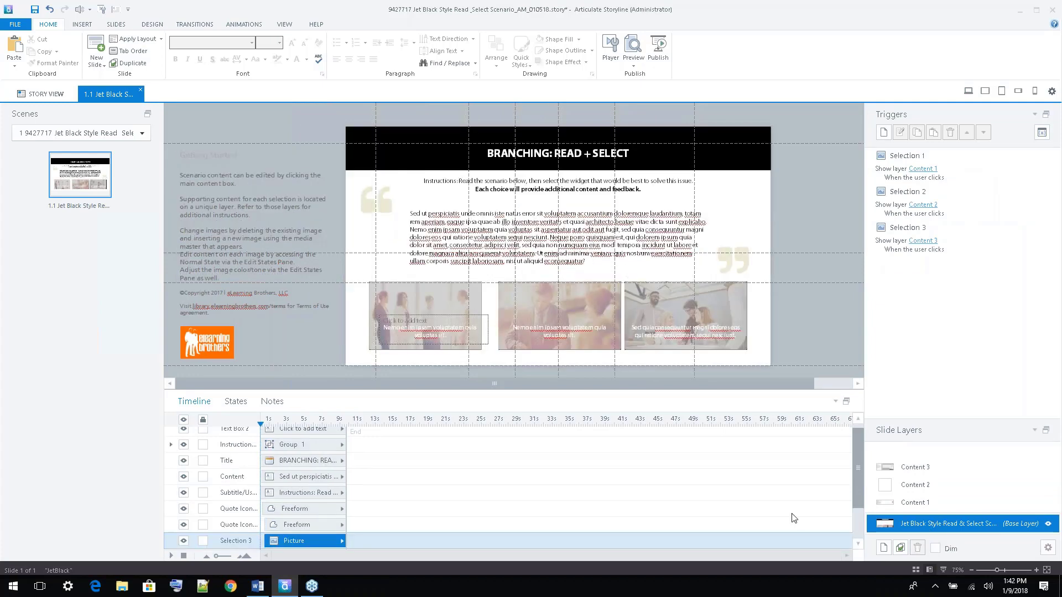
left_click(915, 502)
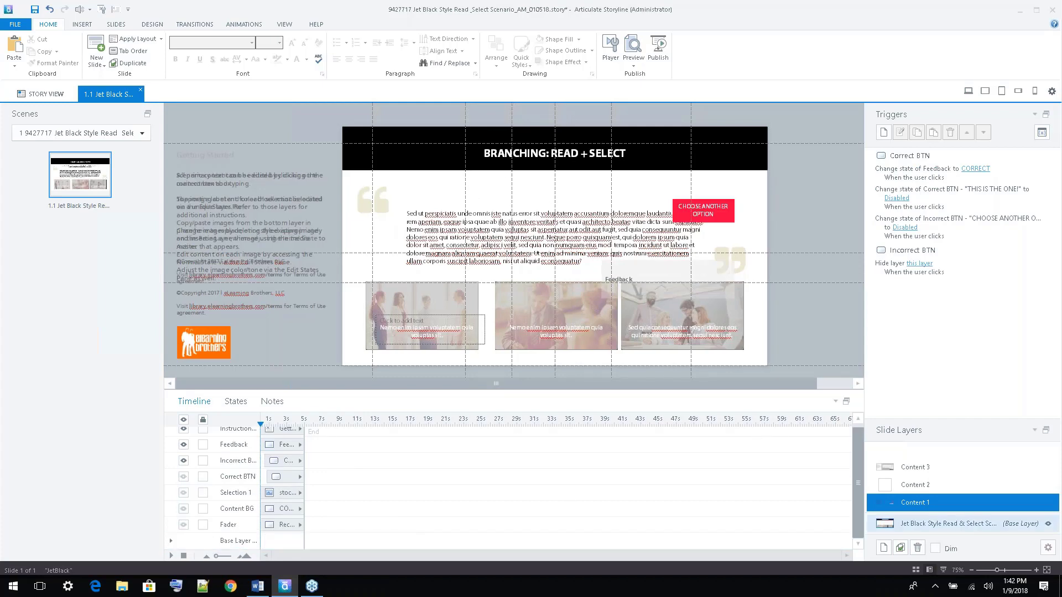
Return to the base layer and make the timeline panel slightly taller
left_click(1001, 525)
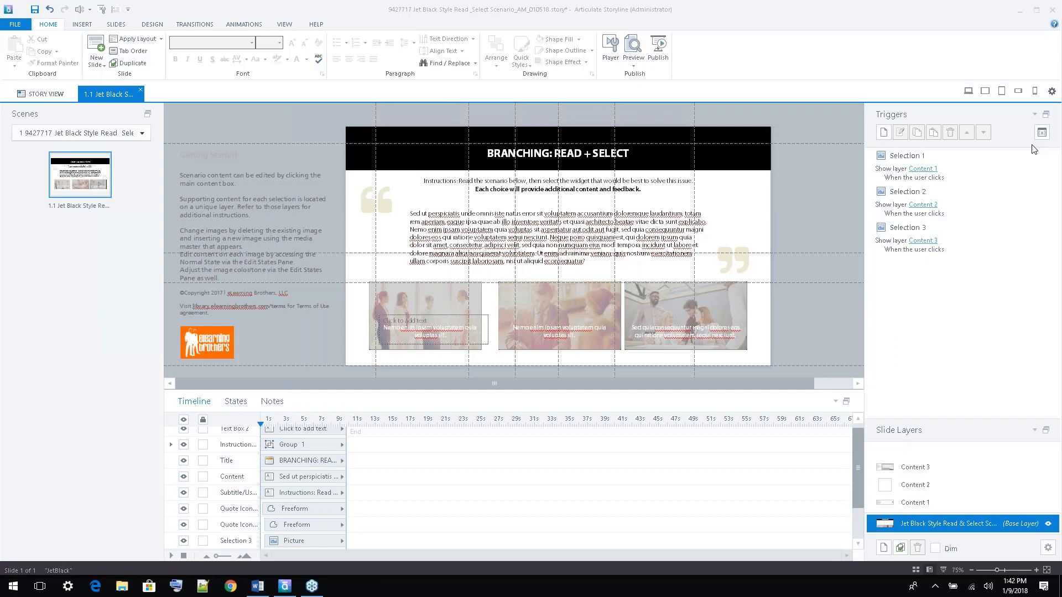
left_click_drag(661, 389, 671, 319)
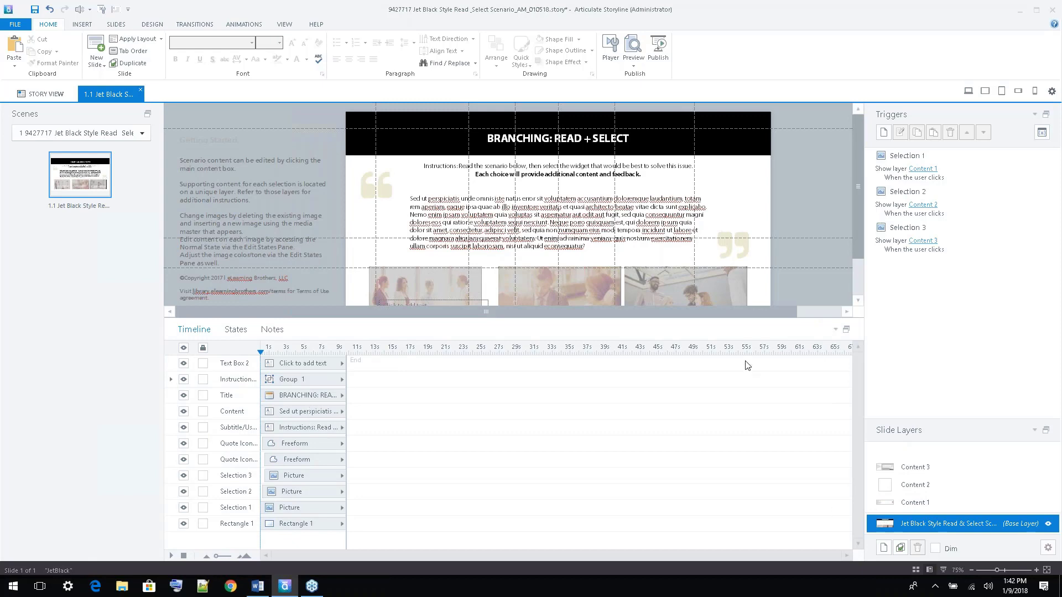
left_click_drag(731, 318, 729, 378)
Hide the Instructions, Feedback and Incorrect BTN objects on the Content 1 layer
left_click(951, 505)
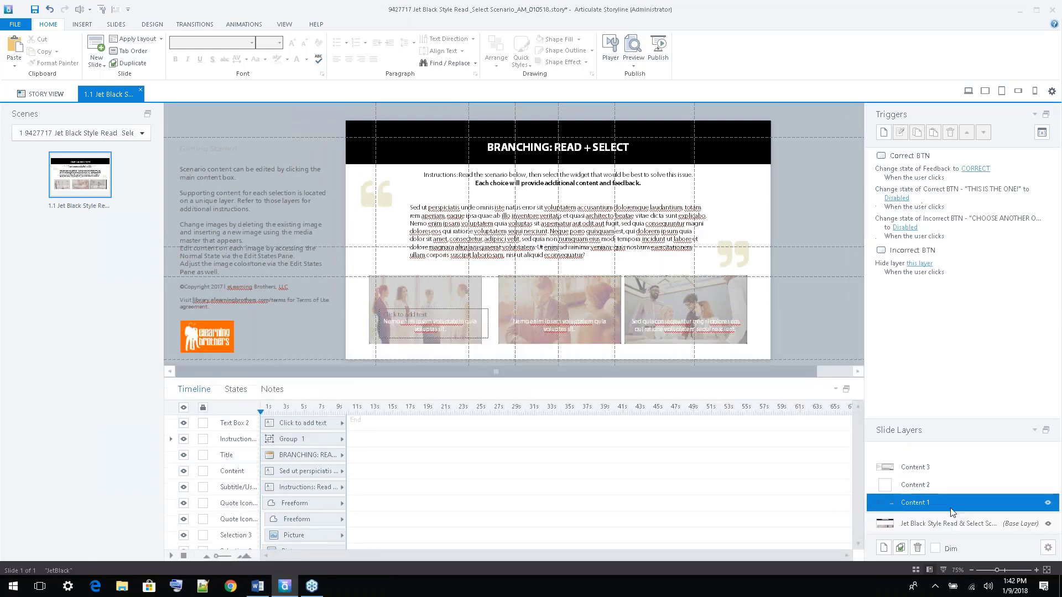
left_click(184, 425)
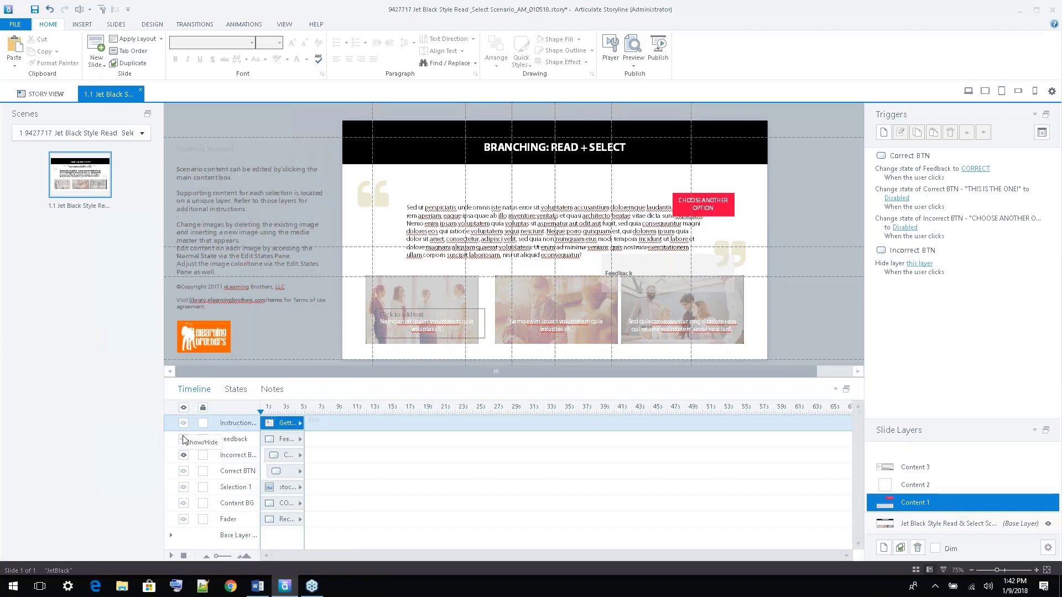
left_click(183, 439)
left_click(184, 455)
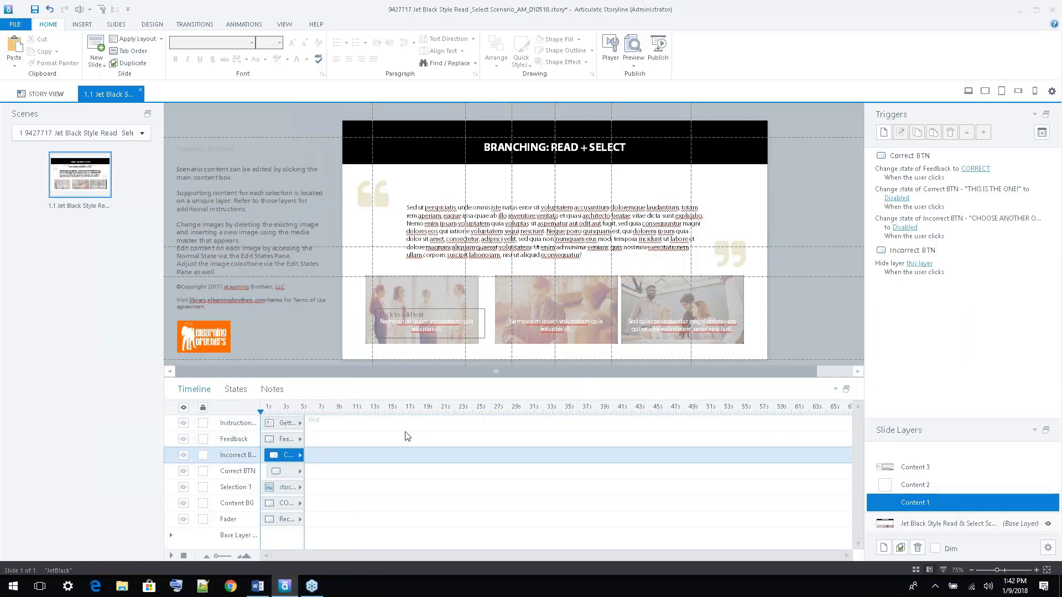
Expand the Base Layer objects in the Content 1 layer's timeline and show the Subtitle object again
left_click(248, 544)
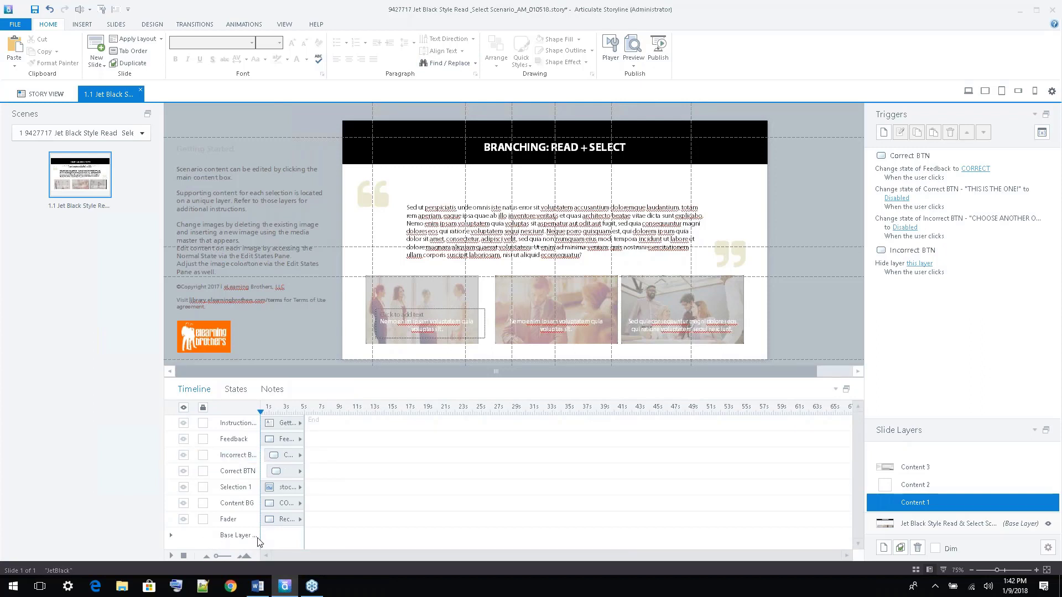
left_click(171, 536)
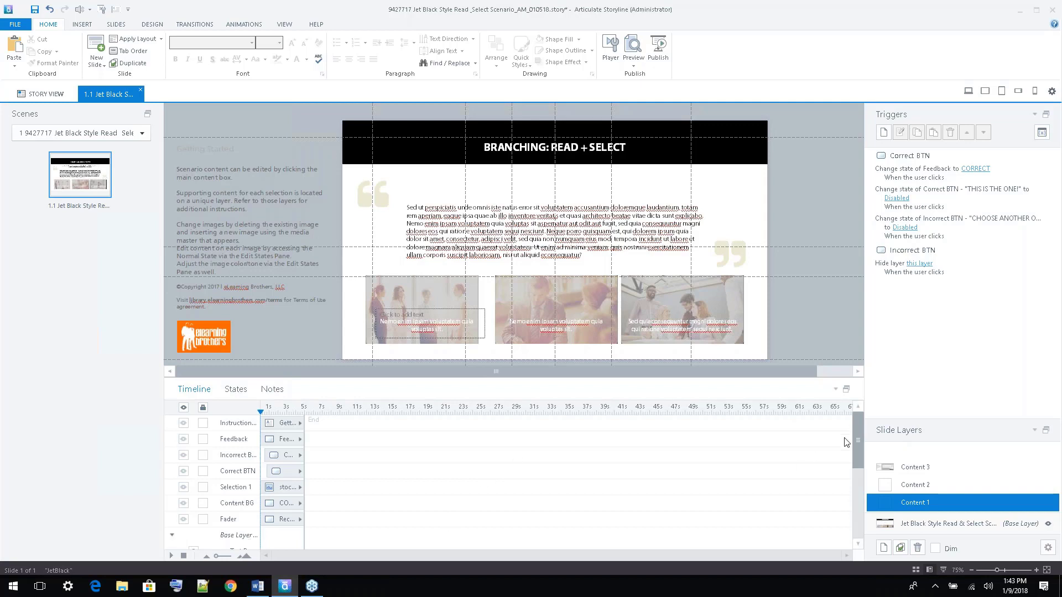
left_click_drag(858, 422, 850, 471)
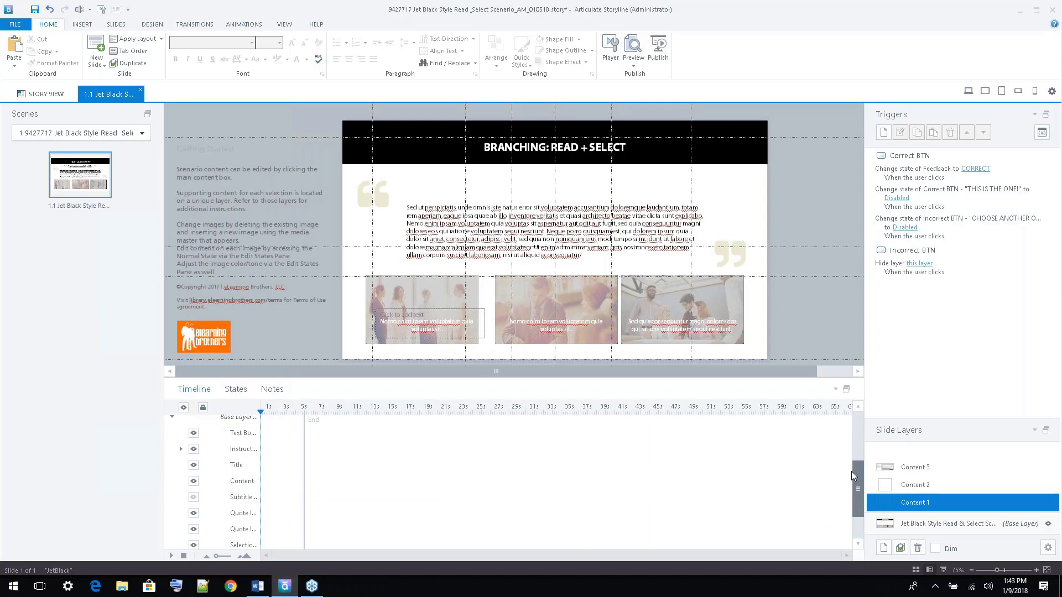
left_click(194, 498)
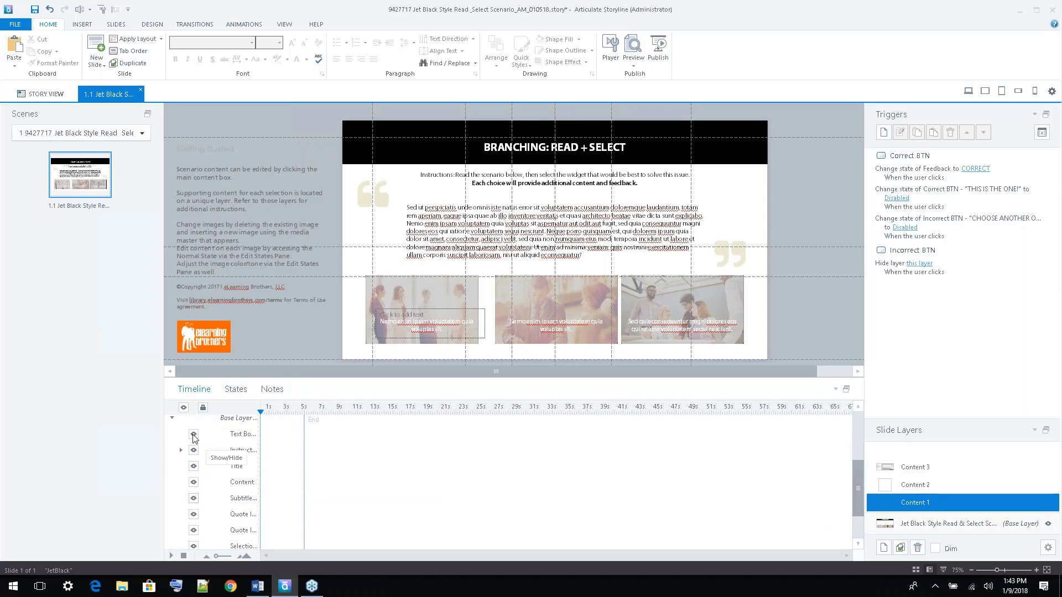
On the Content 1 layer, toggle the base layer's text box, Instructions group and Title off and back on
left_click(194, 435)
left_click(194, 435)
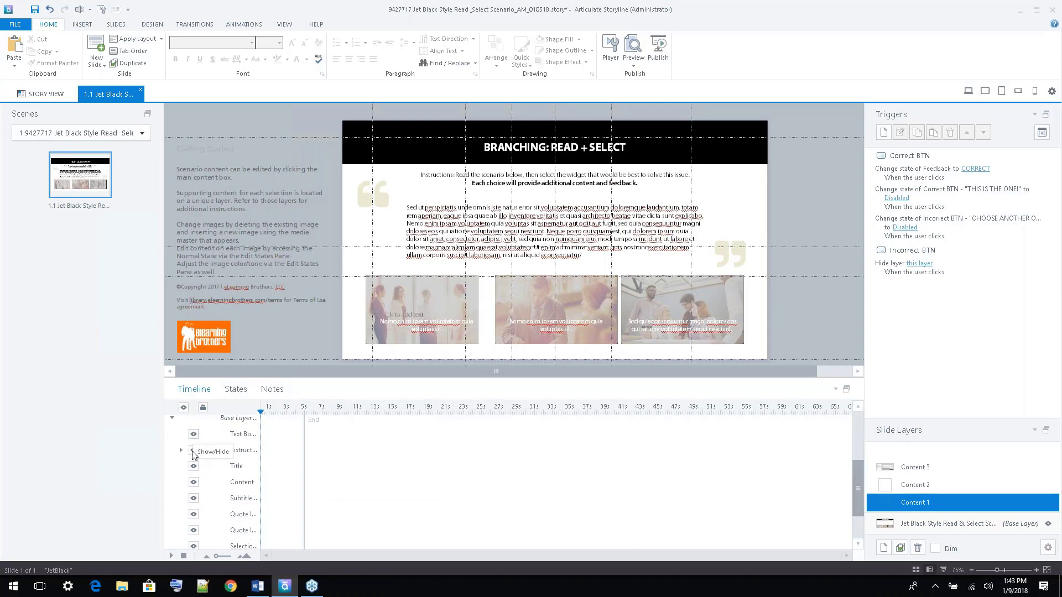
left_click(193, 450)
left_click(193, 450)
left_click(194, 467)
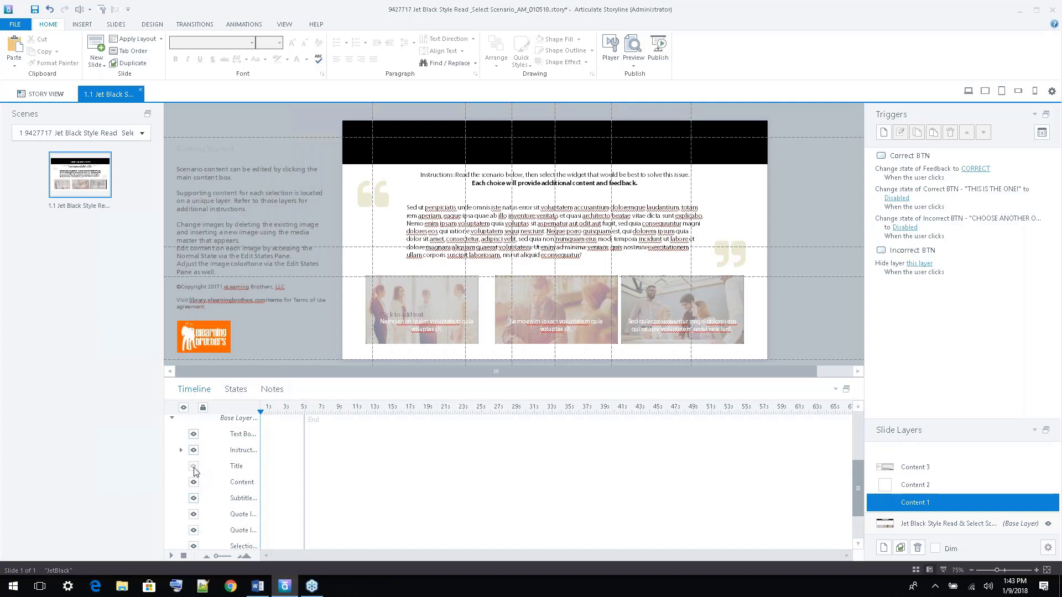
left_click(193, 467)
On the Content 1 layer, hide the base layer's Content, Subtitle, both quote icons and leftmost picture
left_click(193, 483)
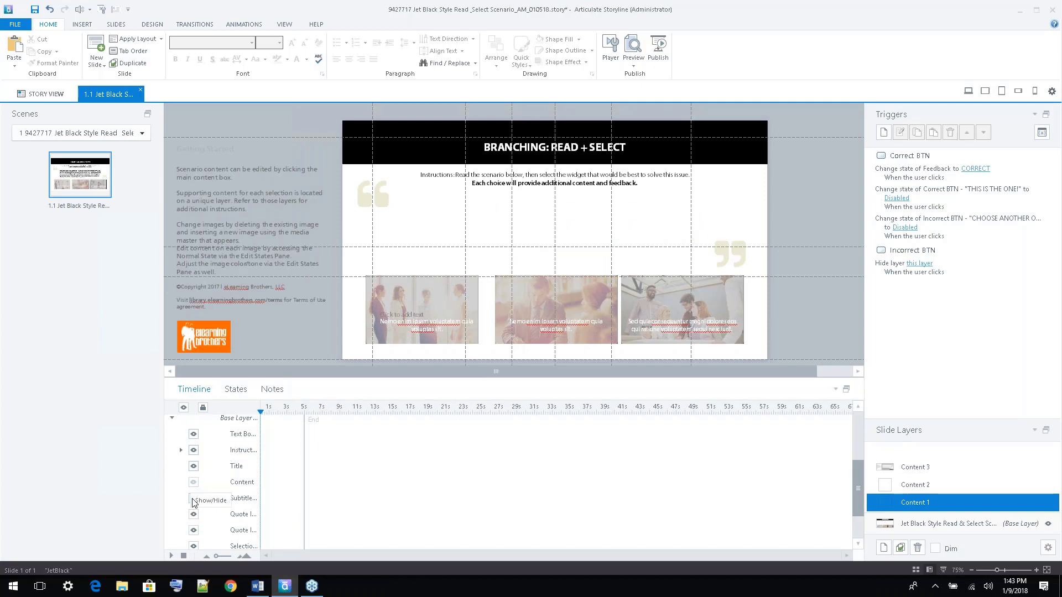
left_click(193, 499)
left_click(193, 514)
left_click(192, 546)
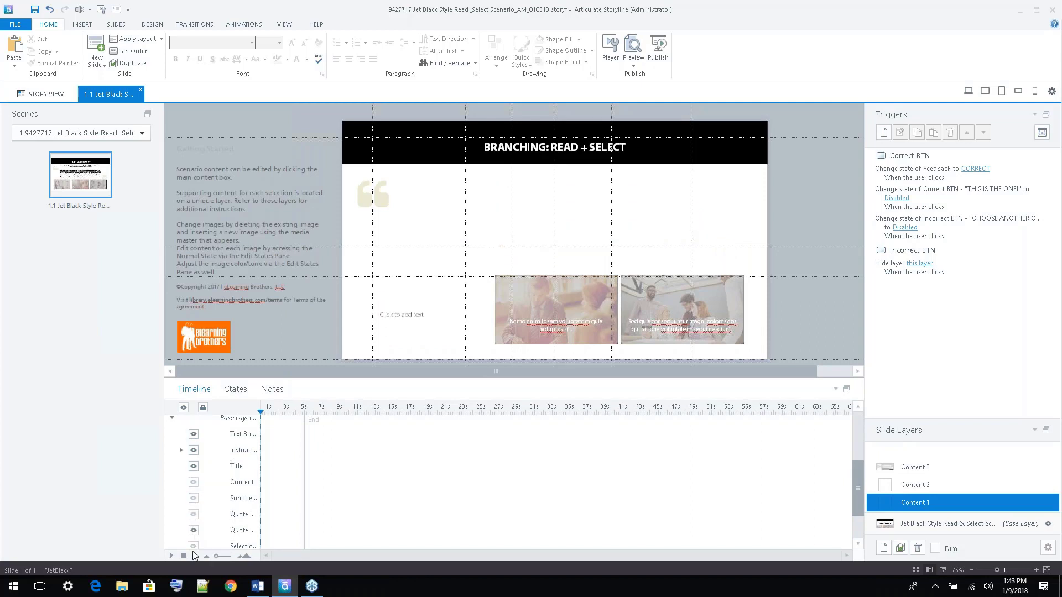
left_click(193, 530)
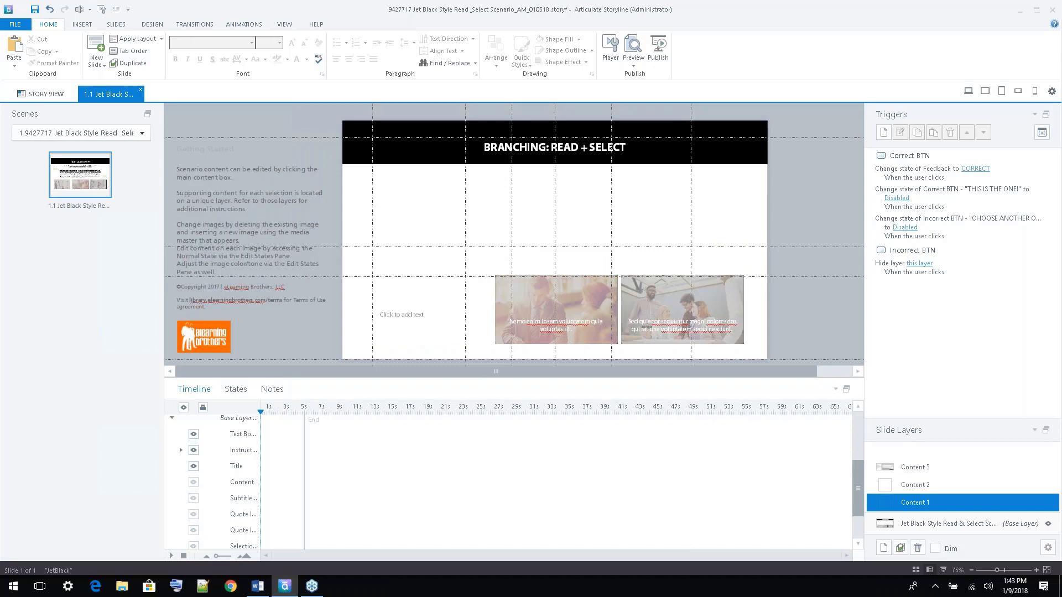
Hide the base layer's two remaining Selection pictures and its rectangle on the Content 1 layer
scroll(193, 529, "down", 2)
left_click(193, 510)
left_click(194, 526)
left_click(193, 543)
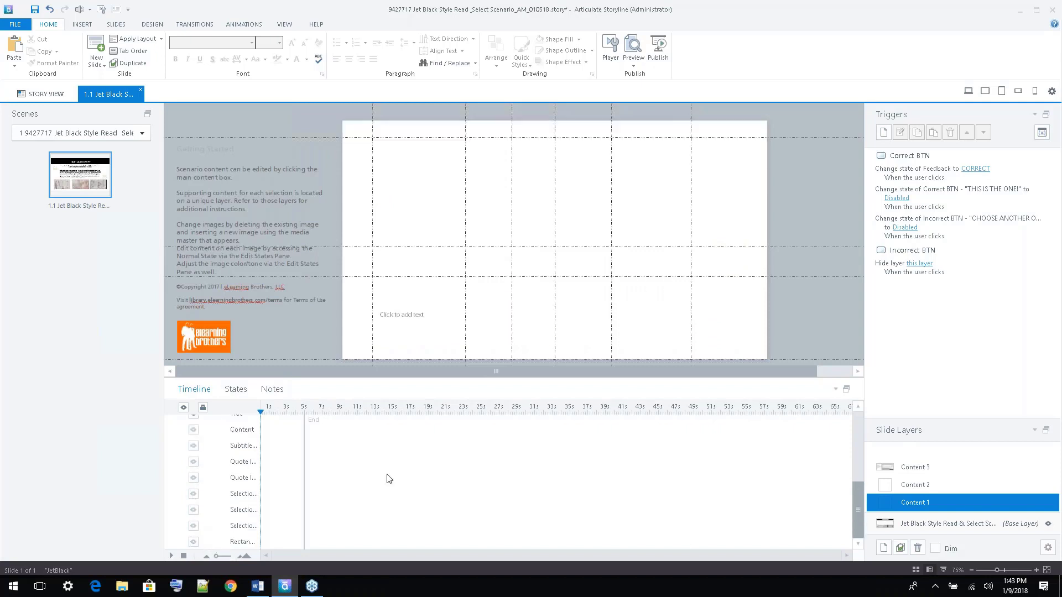
Hide the base layer's Instructions group on the Content 1 layer and try to hide the text box
scroll(221, 470, "up", 3)
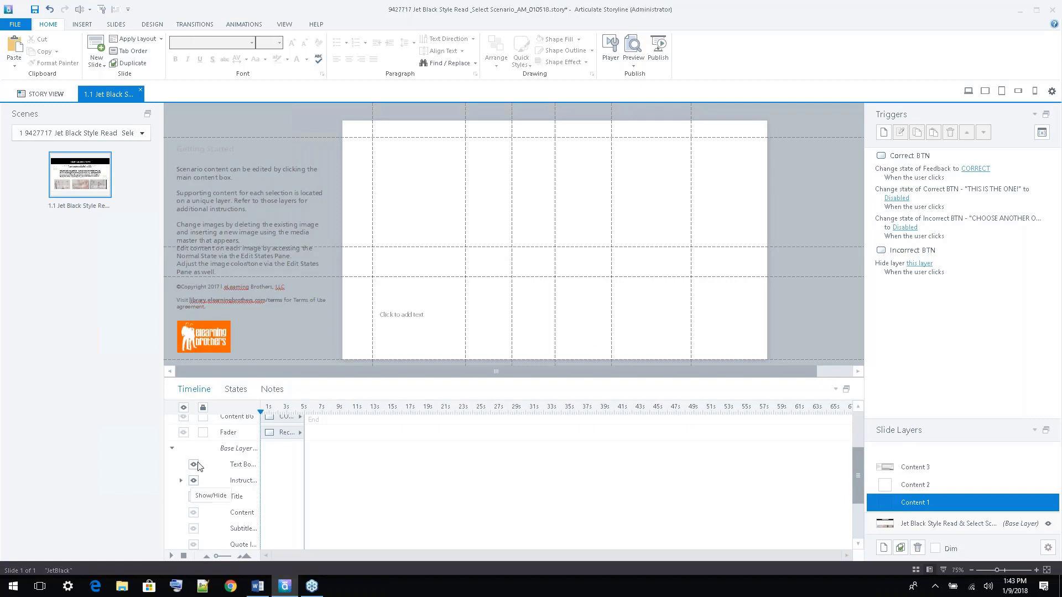
left_click(193, 480)
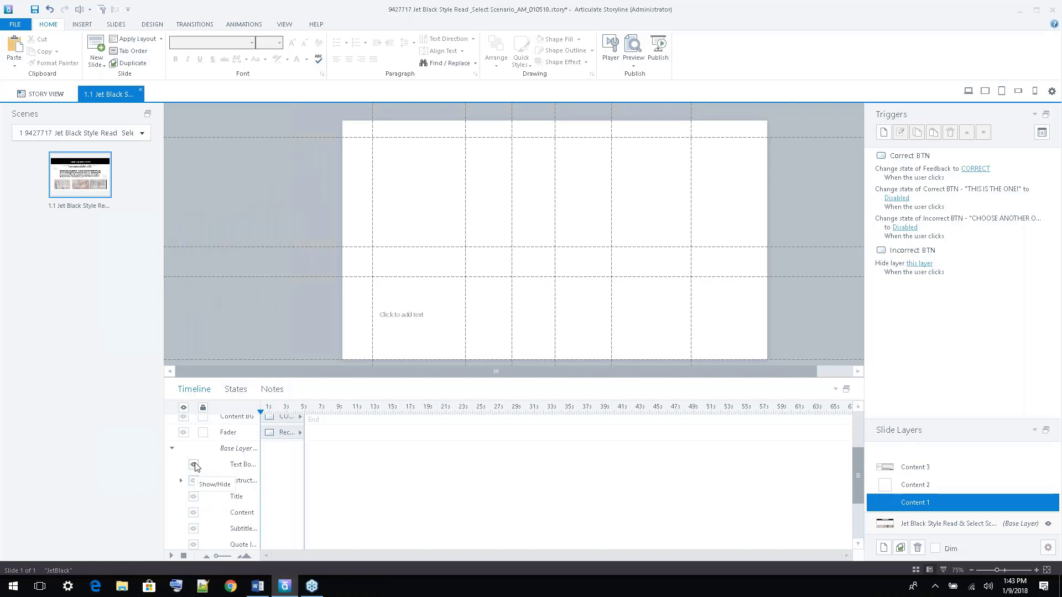
left_click(193, 464)
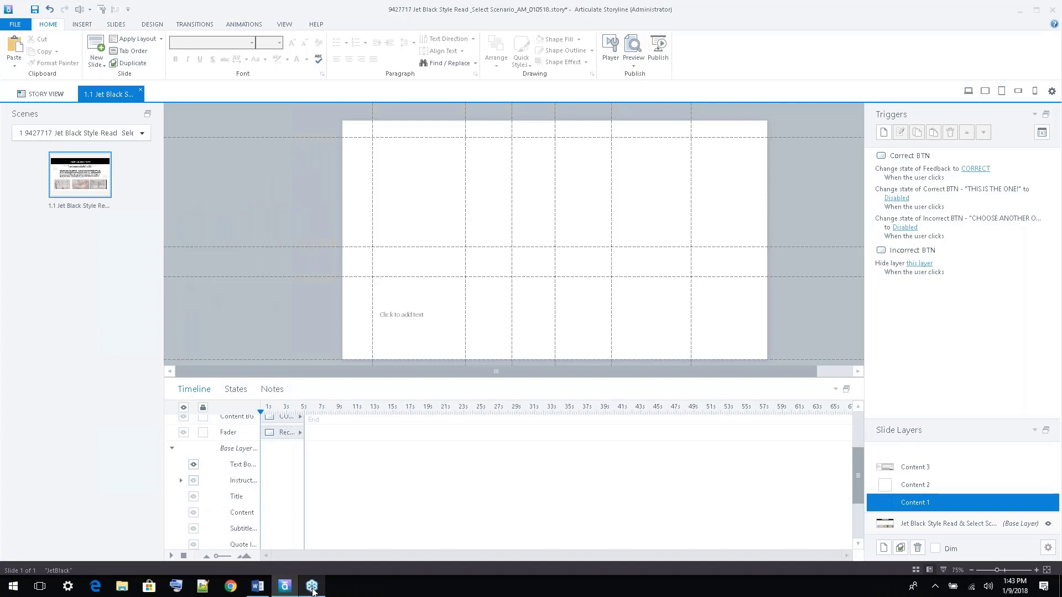
mouse_move(312, 589)
mouse_move(264, 589)
left_click(312, 588)
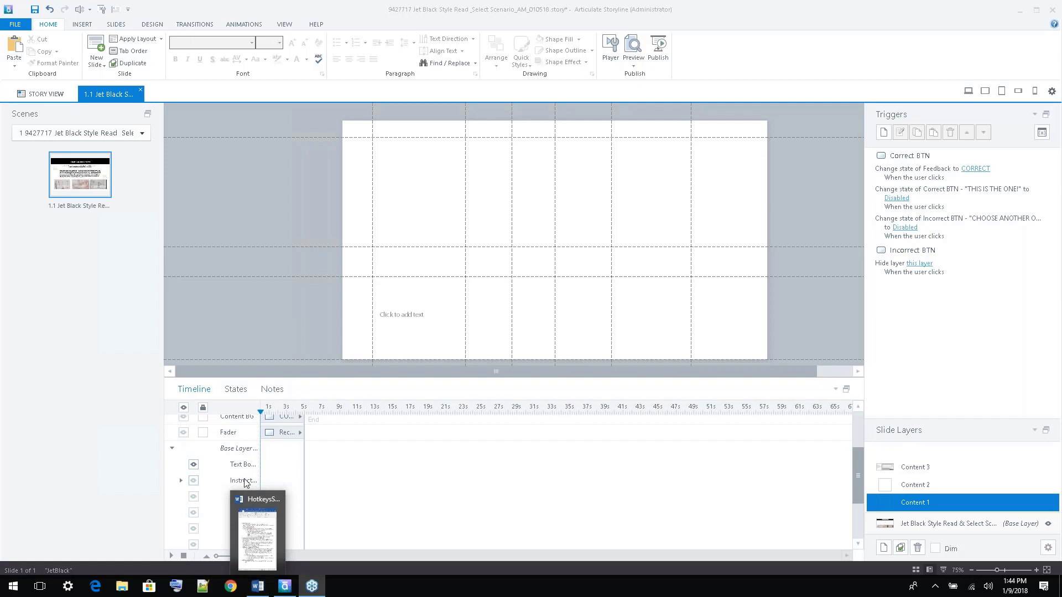
Collapse the base layer objects in Content 1's timeline, and view the base layer and the Content 3 layer in turn
left_click(172, 448)
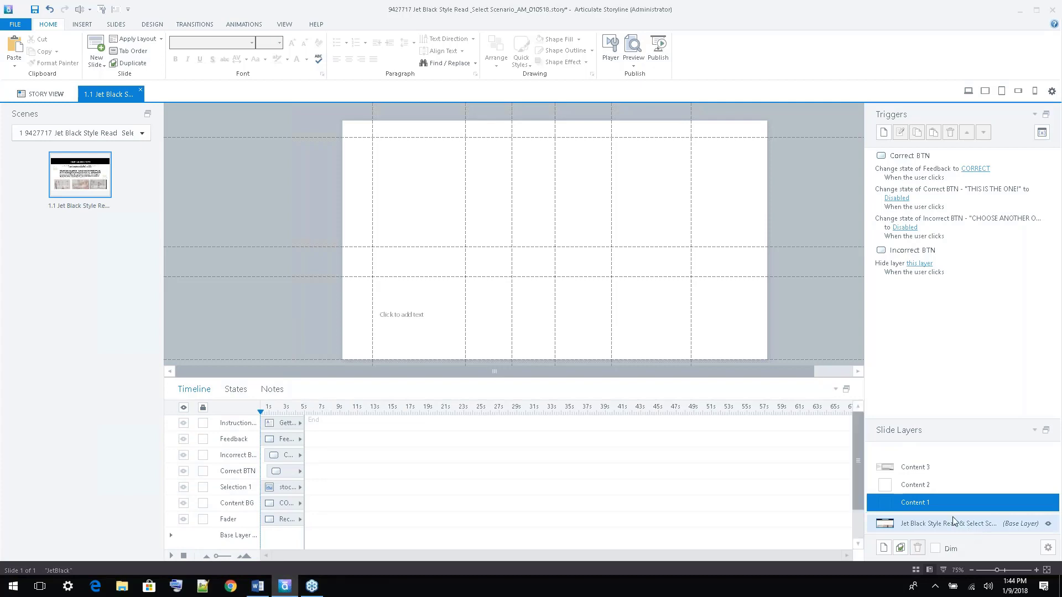
left_click(968, 528)
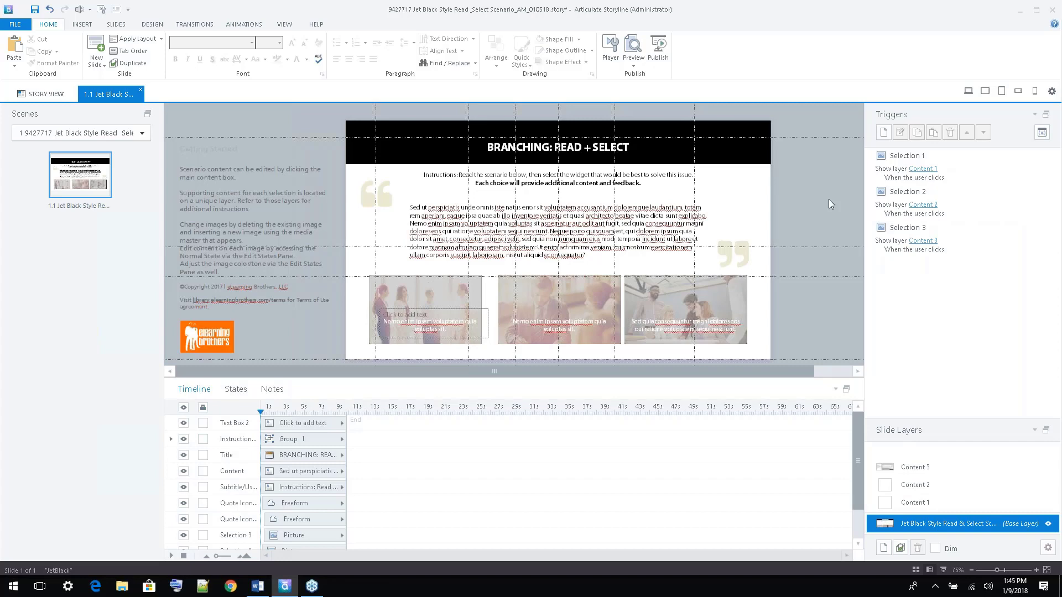
left_click(919, 471)
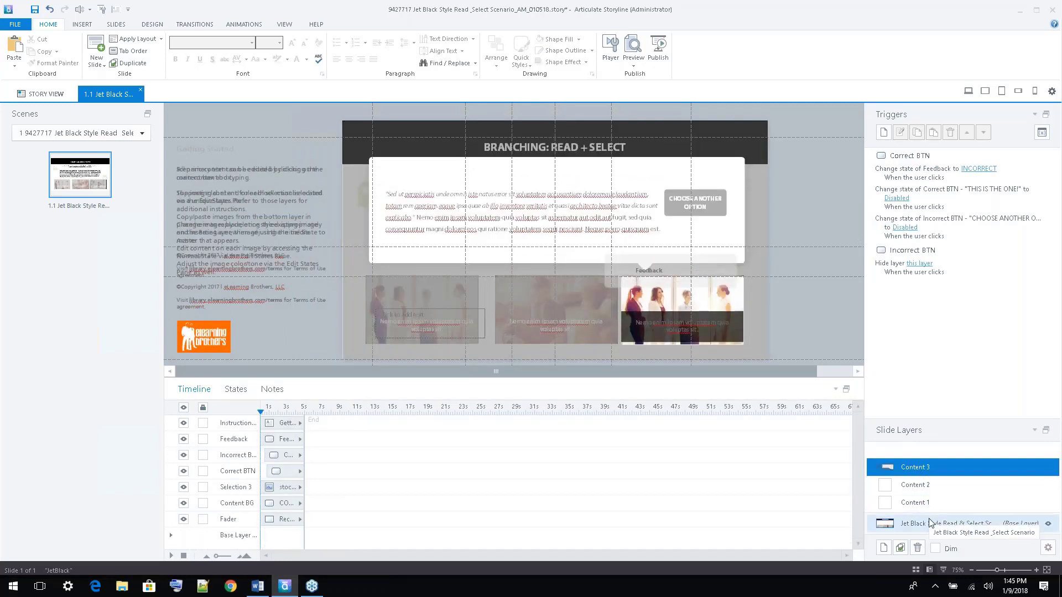
left_click(951, 524)
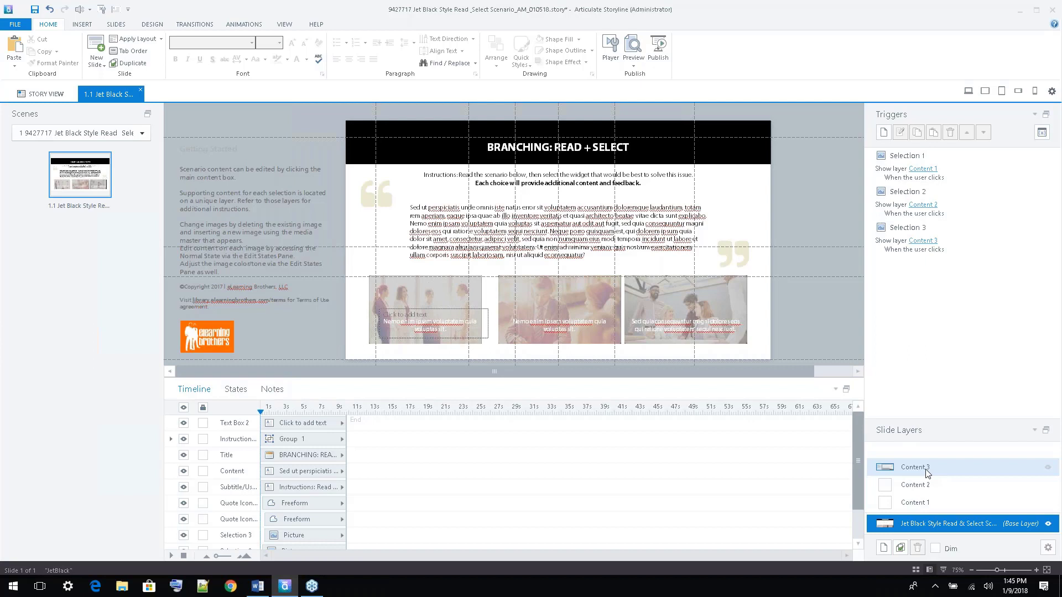
Add a new slide layer, expand and collapse its base layer object list in the timeline, and return to the base layer
left_click(884, 549)
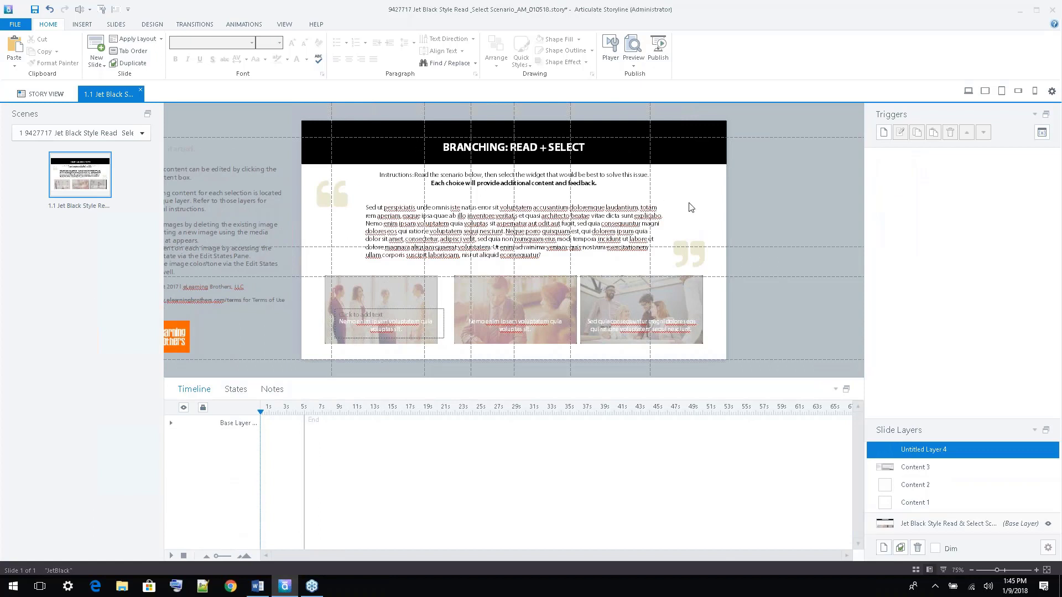
left_click(172, 424)
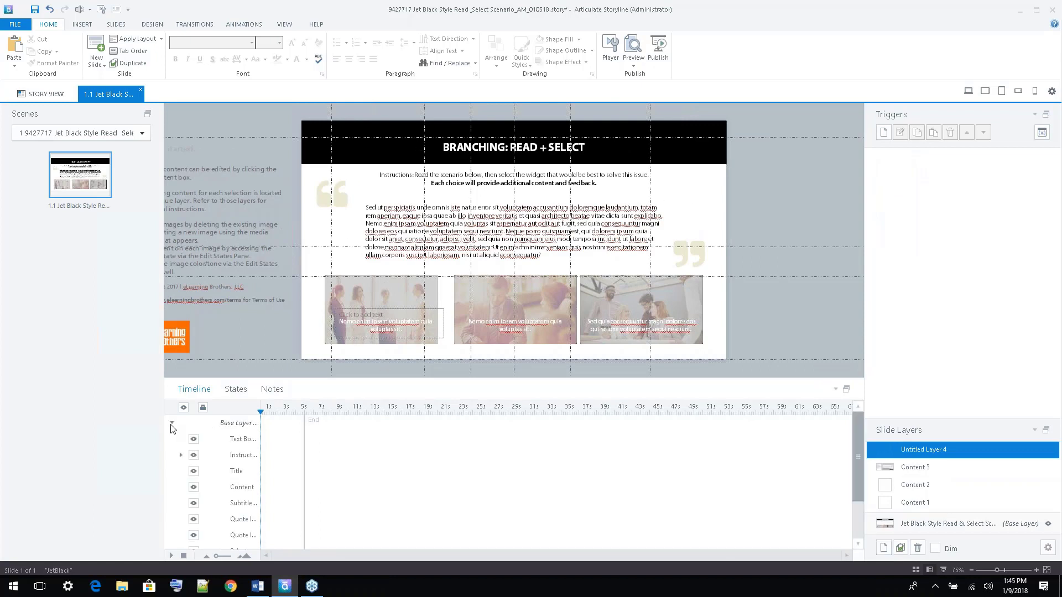
left_click(171, 424)
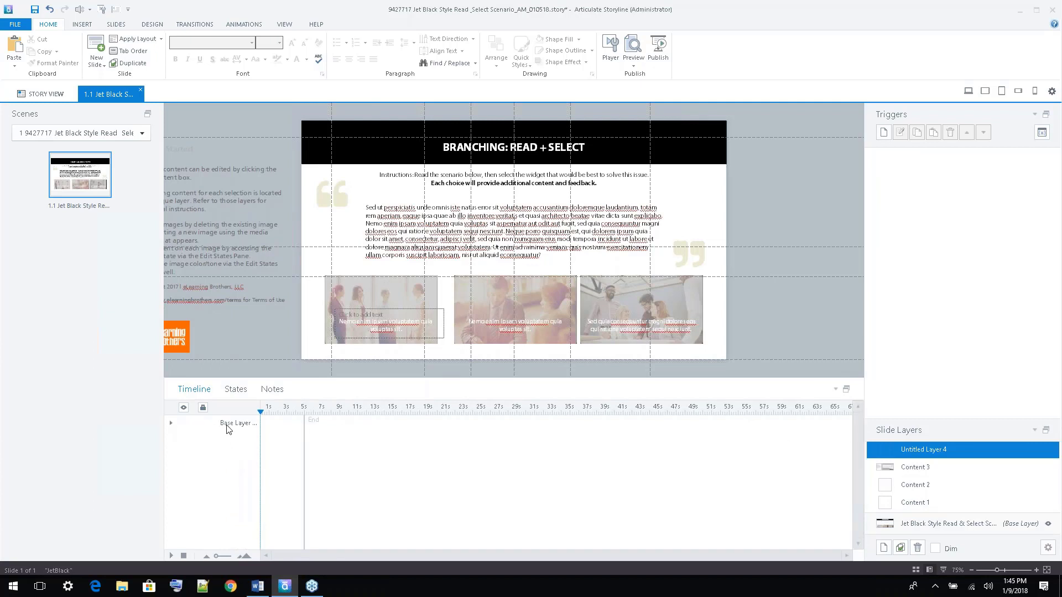
left_click(171, 423)
left_click(171, 424)
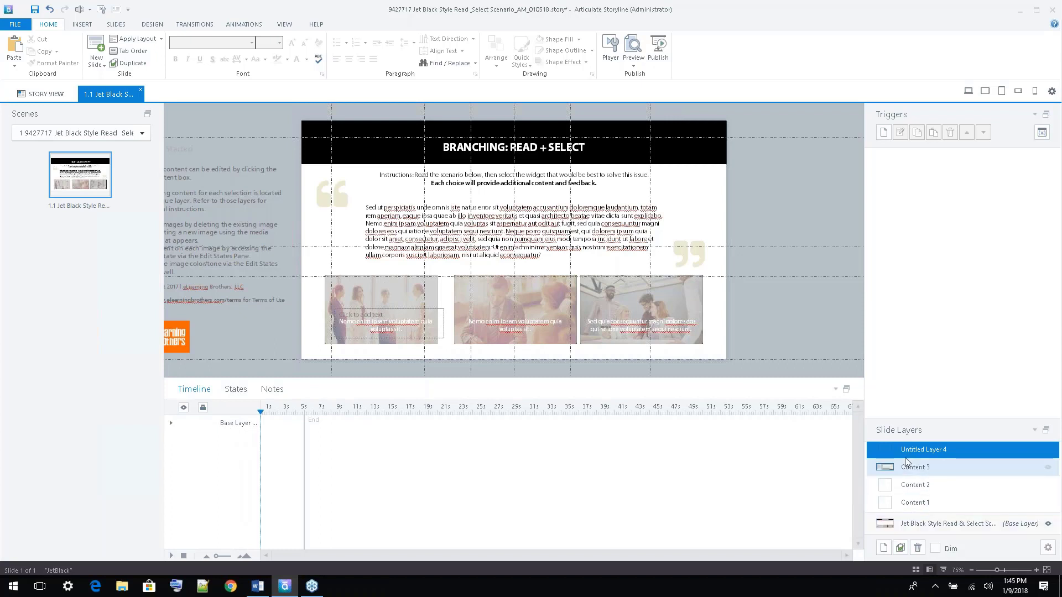
left_click(925, 532)
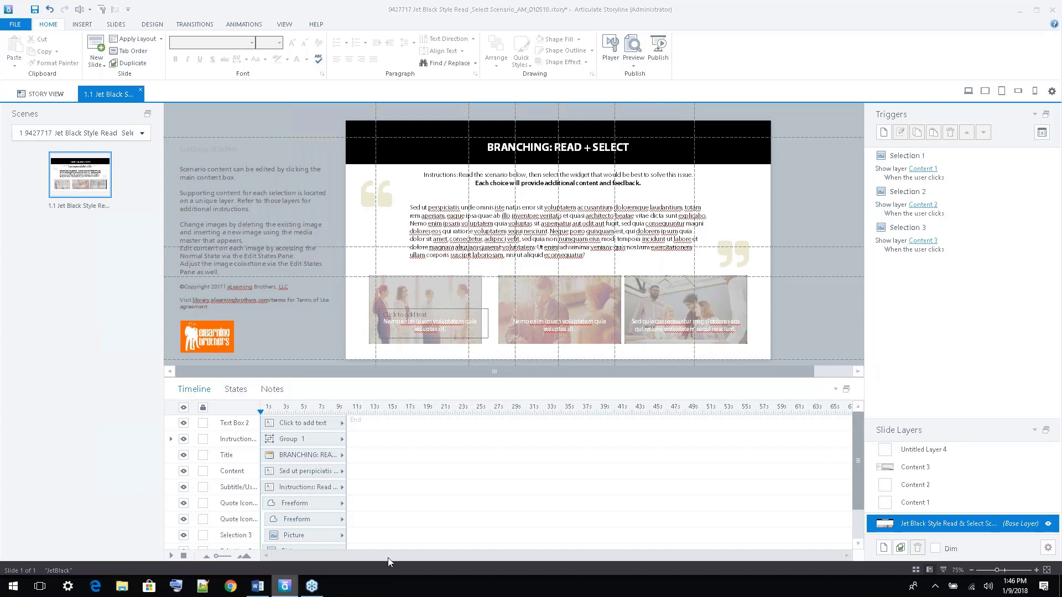
In File Explorer, browse from Styles to Jet Black's Storyline folder, select the story file in 9427691 Jet Black Style Starter 18-Tab Click to Reveal, and move the window aside
key("super+e")
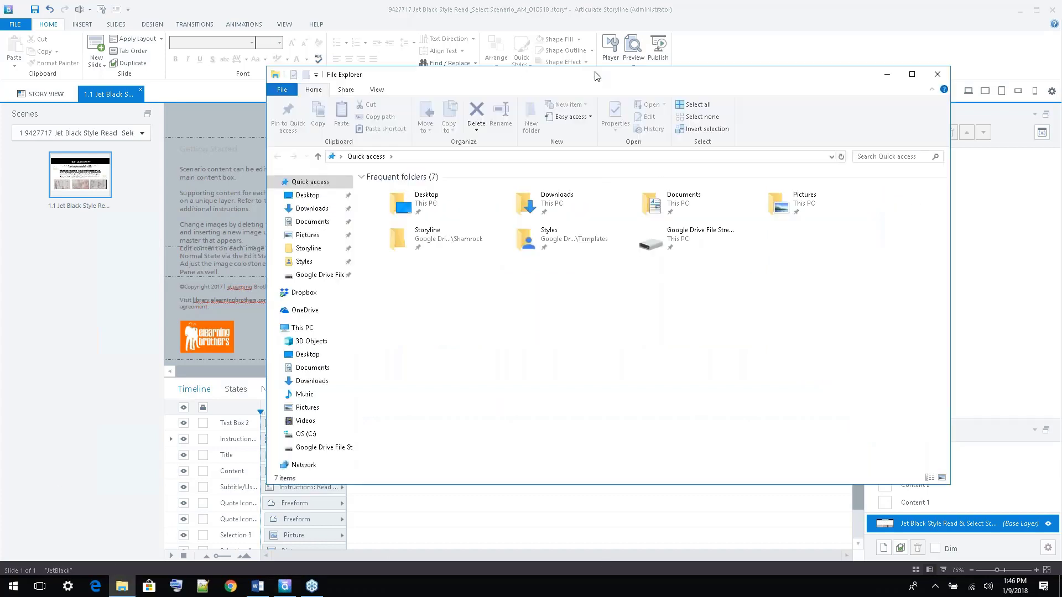
left_click_drag(593, 75, 827, 130)
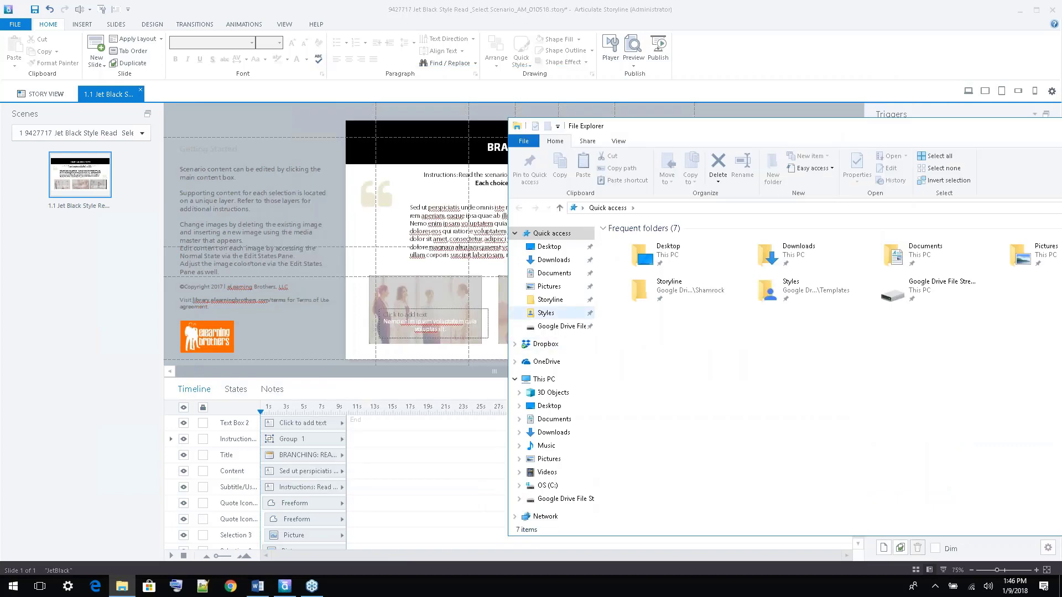
left_click(546, 313)
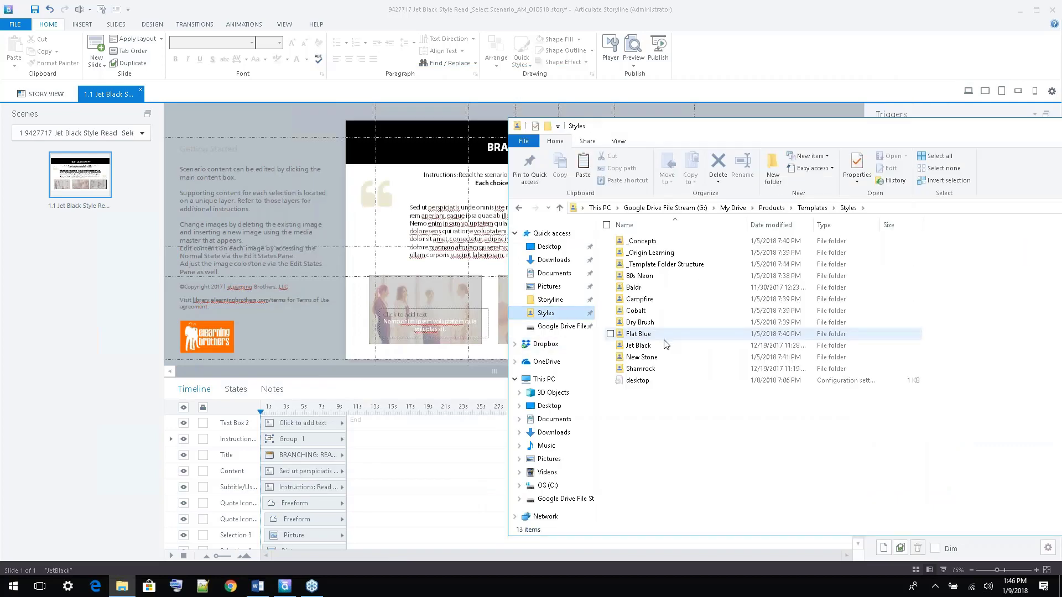
double_click(663, 349)
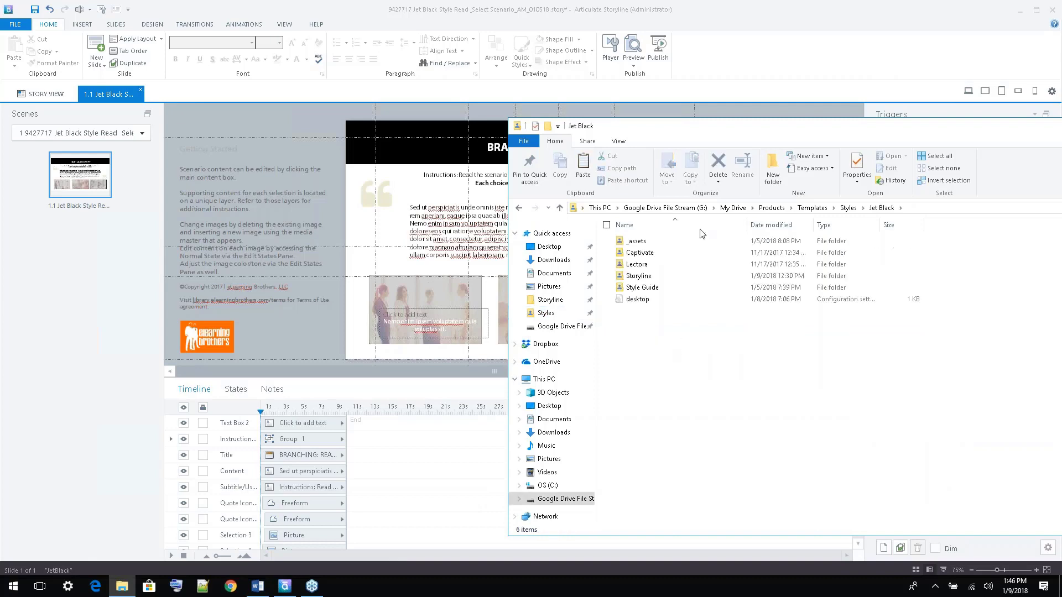
double_click(665, 276)
left_click(699, 264)
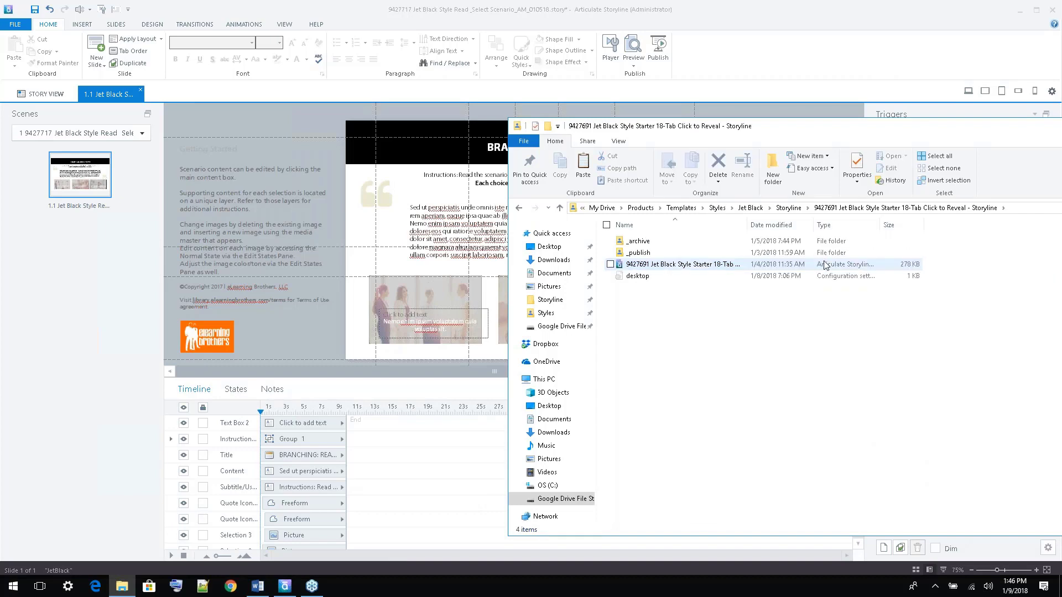
left_click(685, 266)
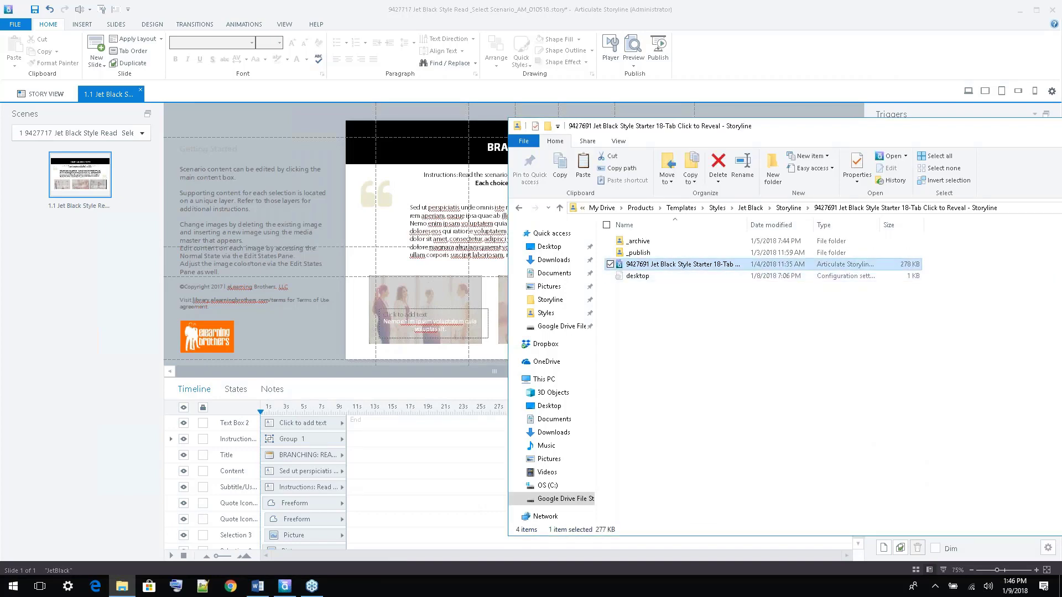
left_click_drag(777, 128, 886, 575)
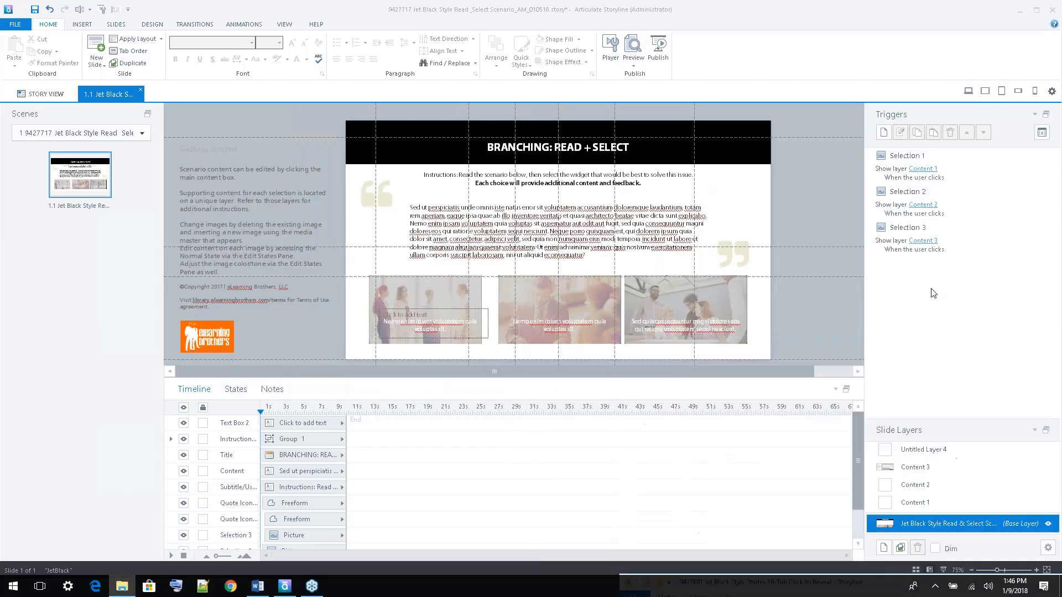